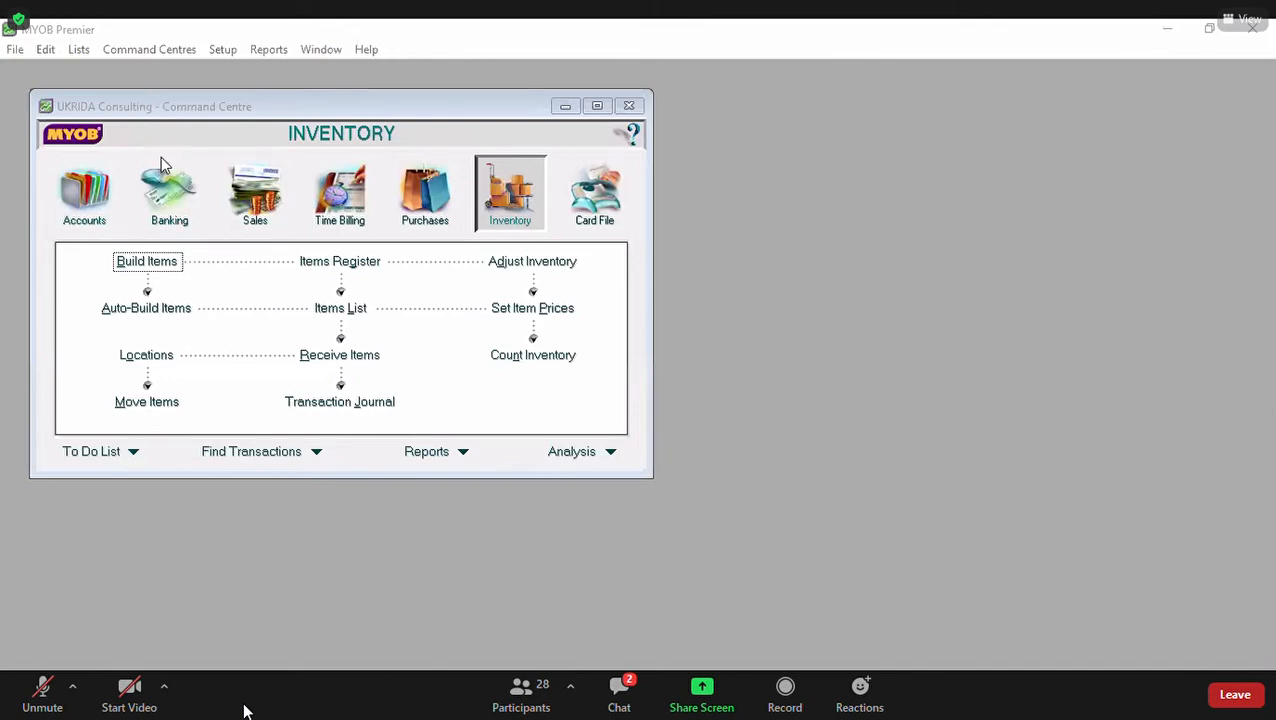
Step: Start a Receive Money entry from the Banking command centre and set its payment method to Money Order
left_click(172, 196)
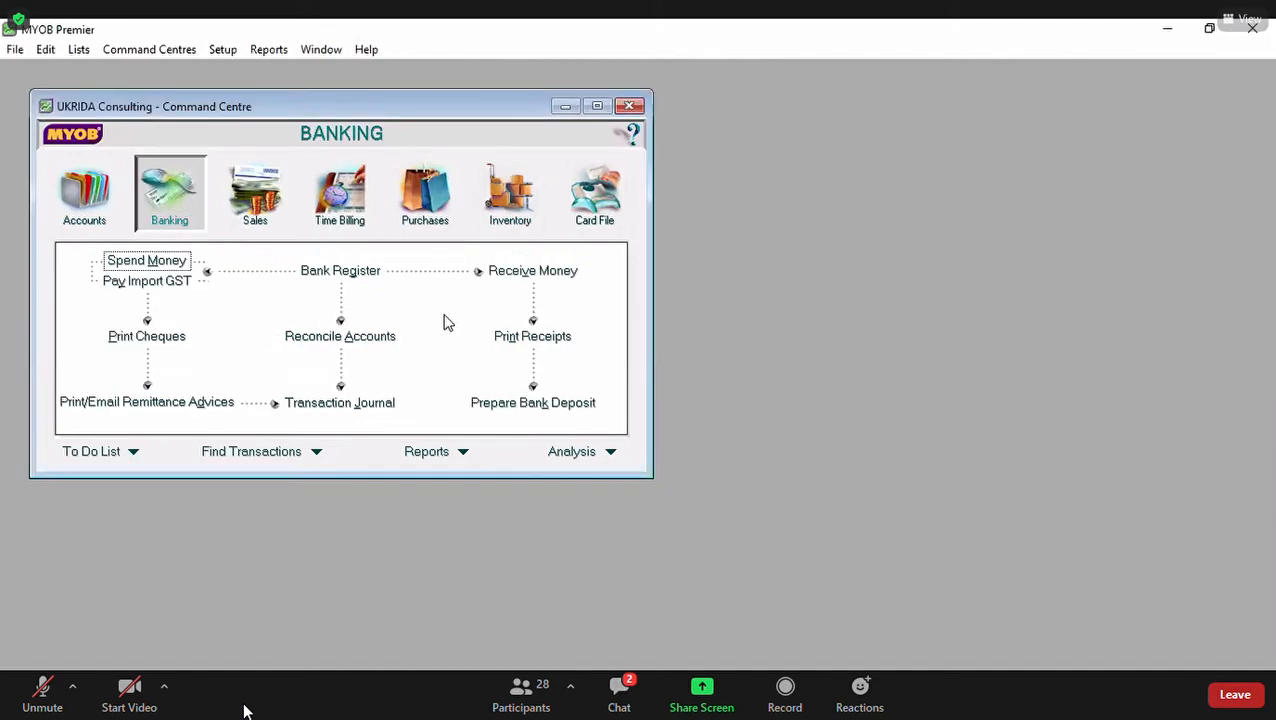
left_click(516, 271)
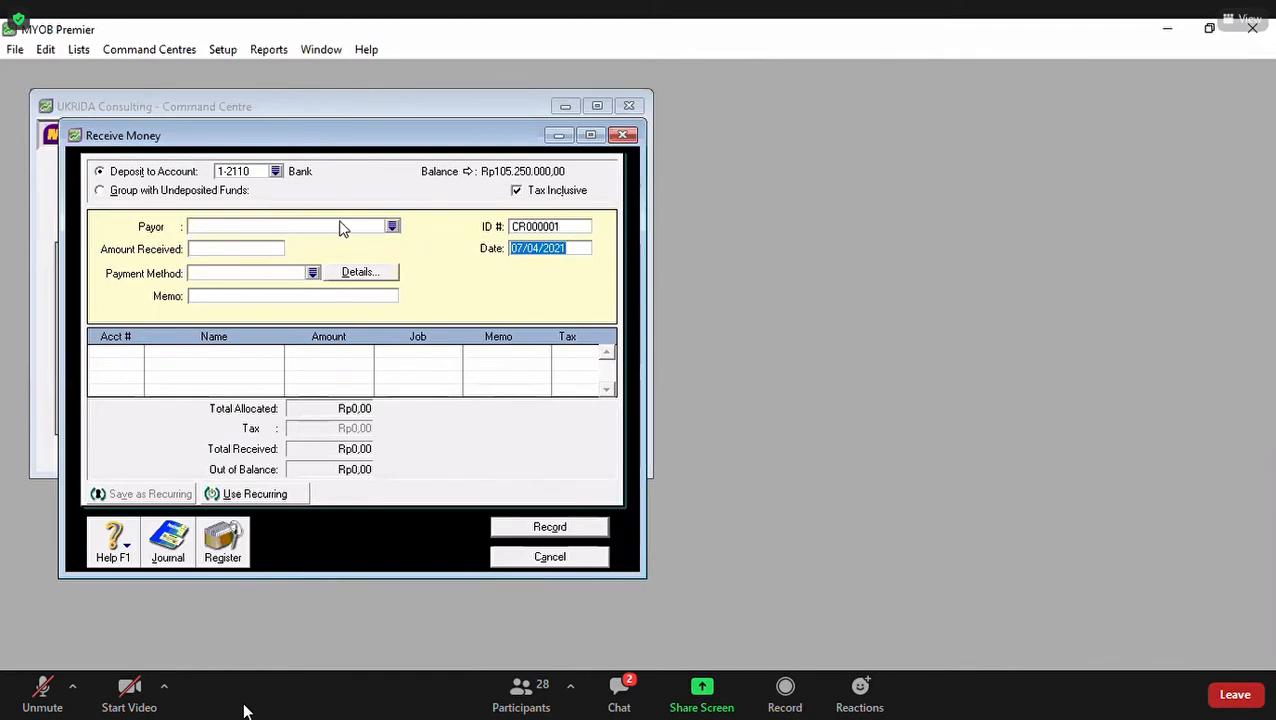
left_click(313, 273)
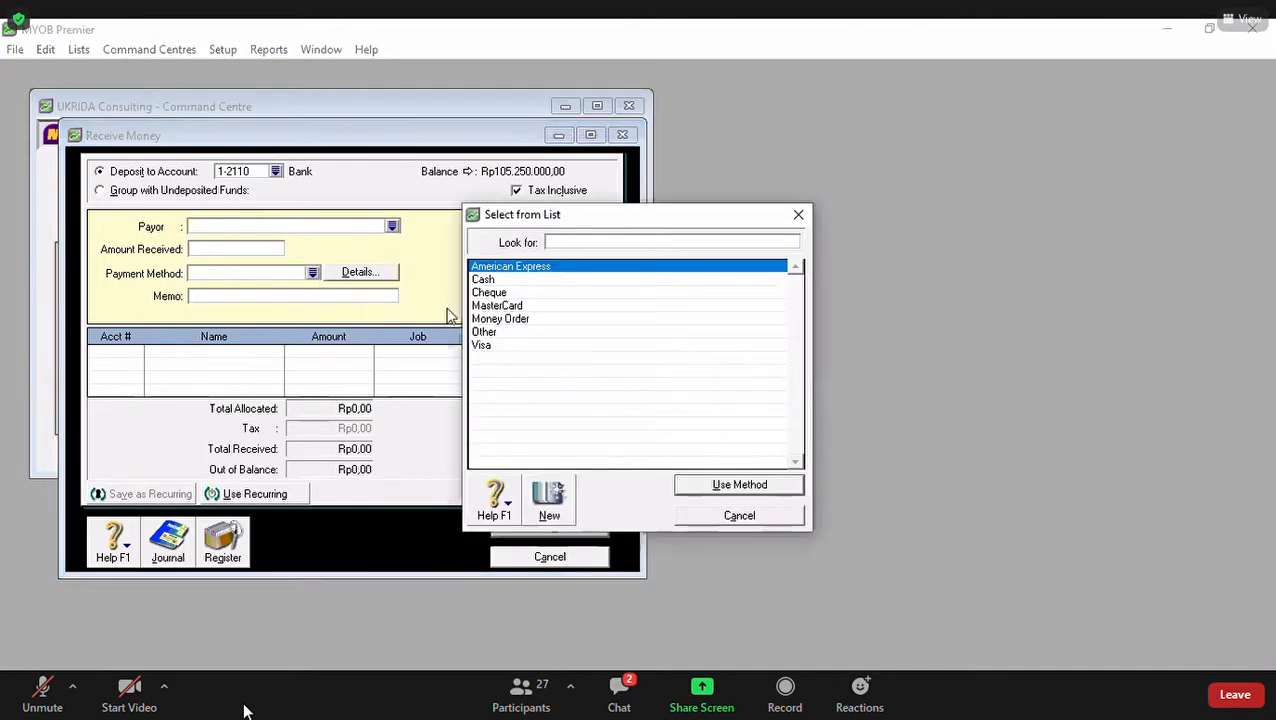
left_click(503, 319)
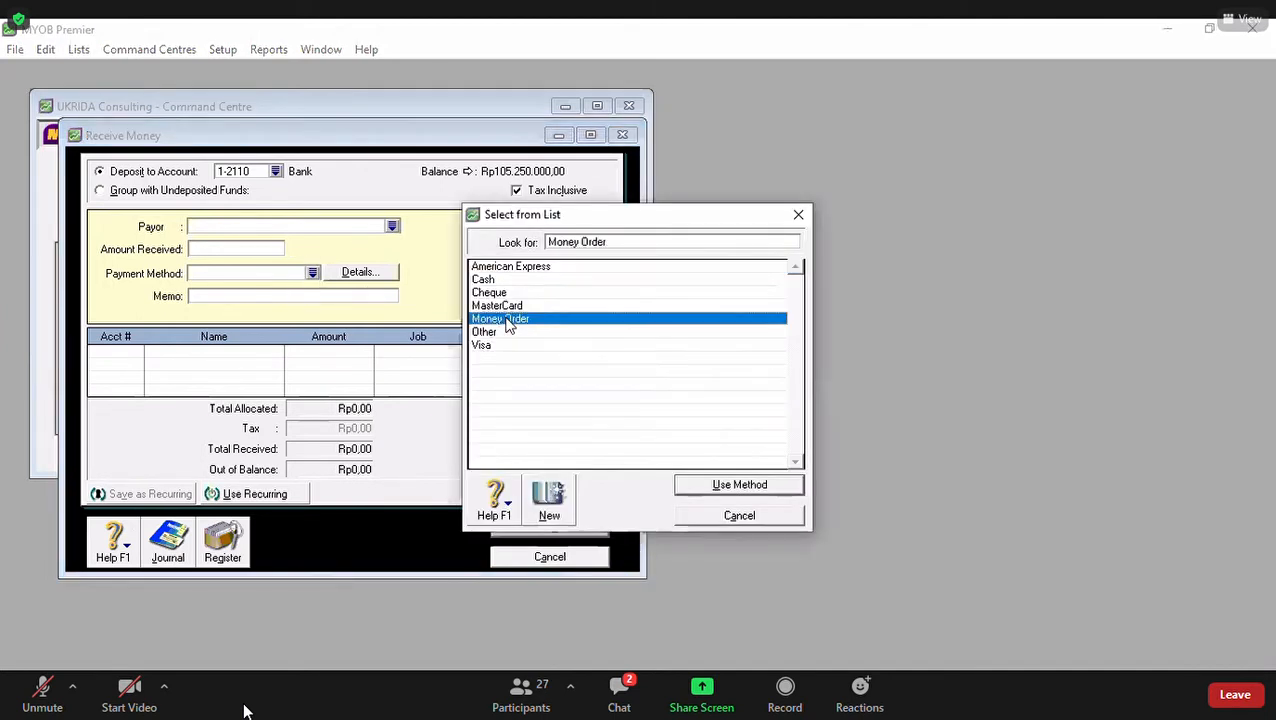
key("Return")
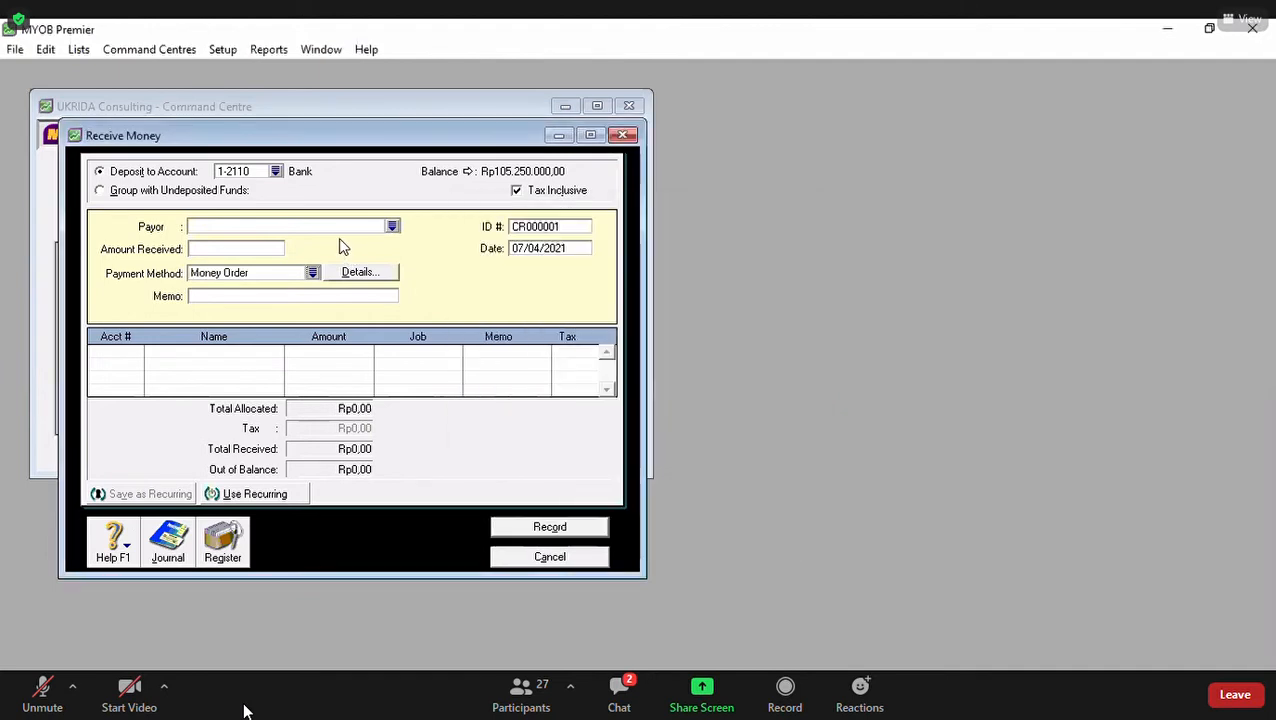
Step: Set the date of the receipt to 01/01/2009
left_click(578, 248)
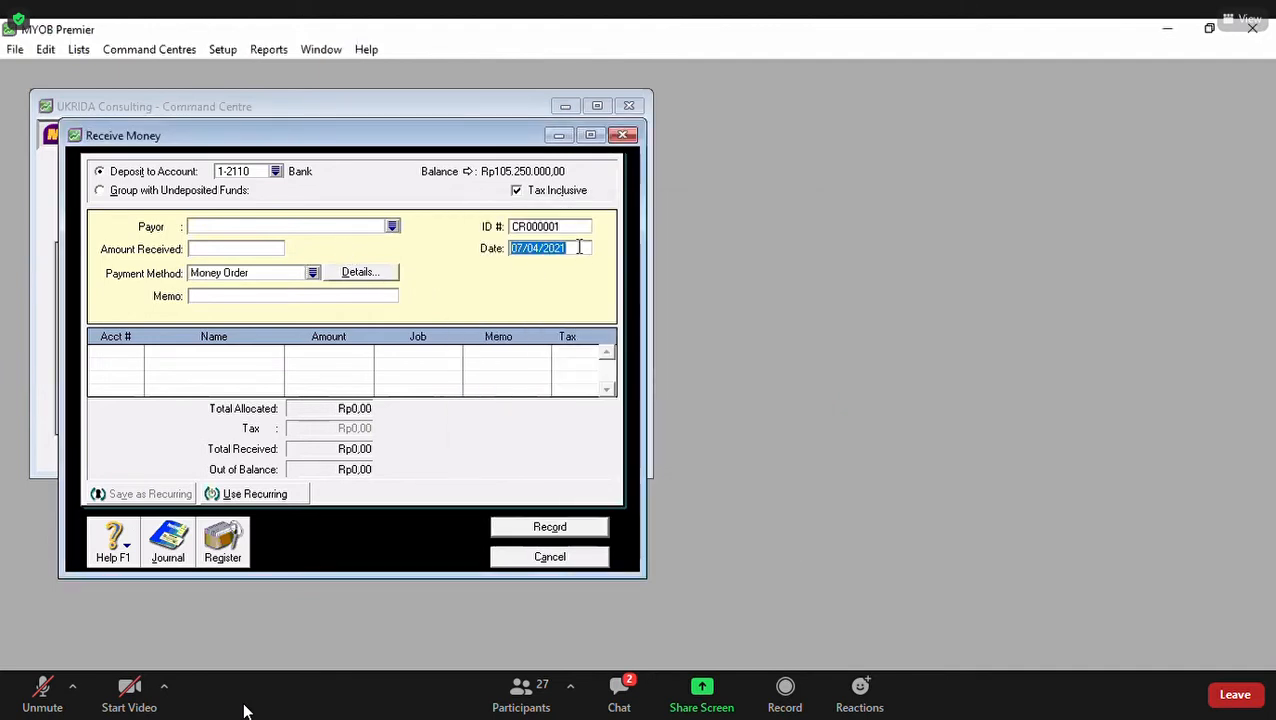
type("01/01/")
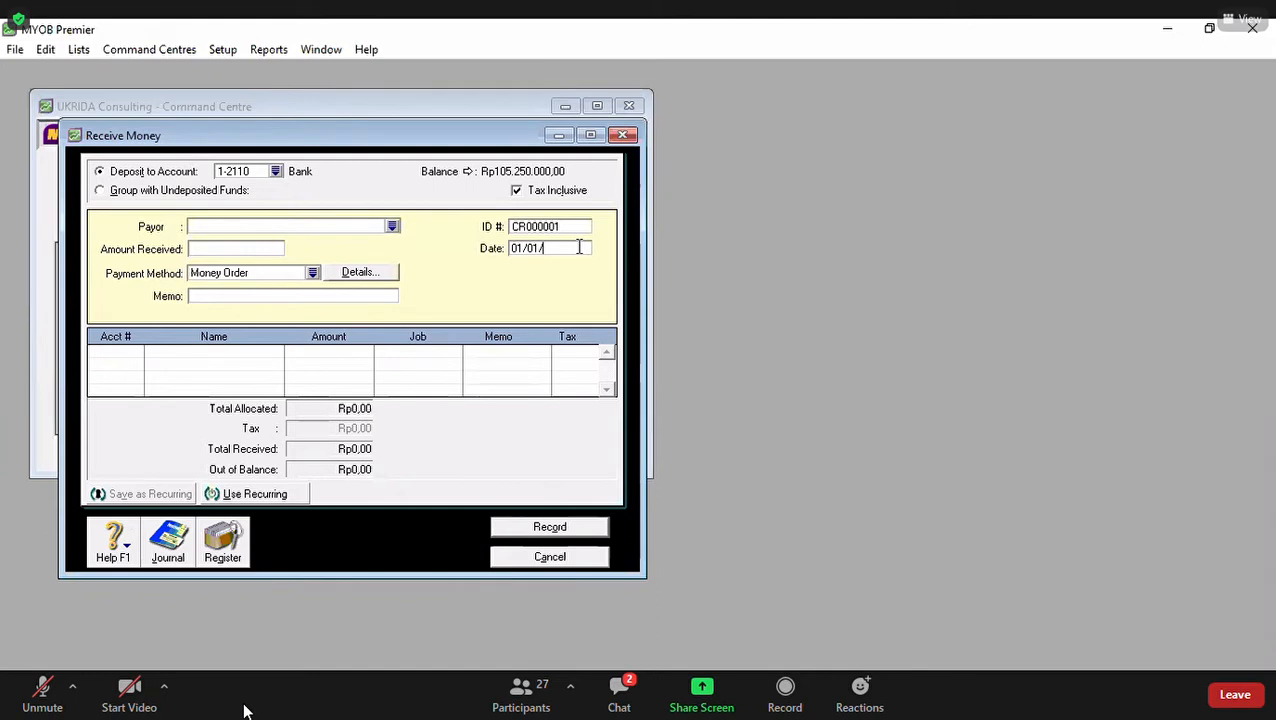
type("2009")
Step: Enter "Pinjaman dari Bank Mandiri" as the memo of the receipt
left_click(253, 298)
type("P")
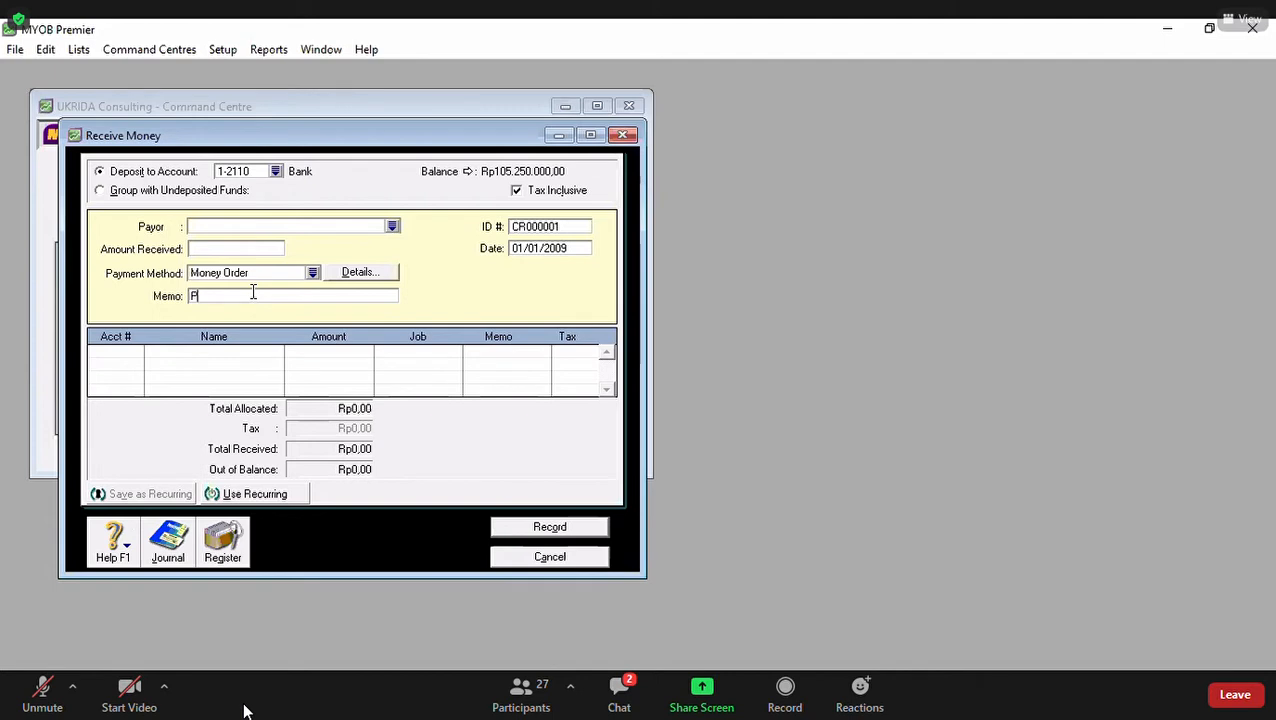
type("injaman dari Bank Mandiri")
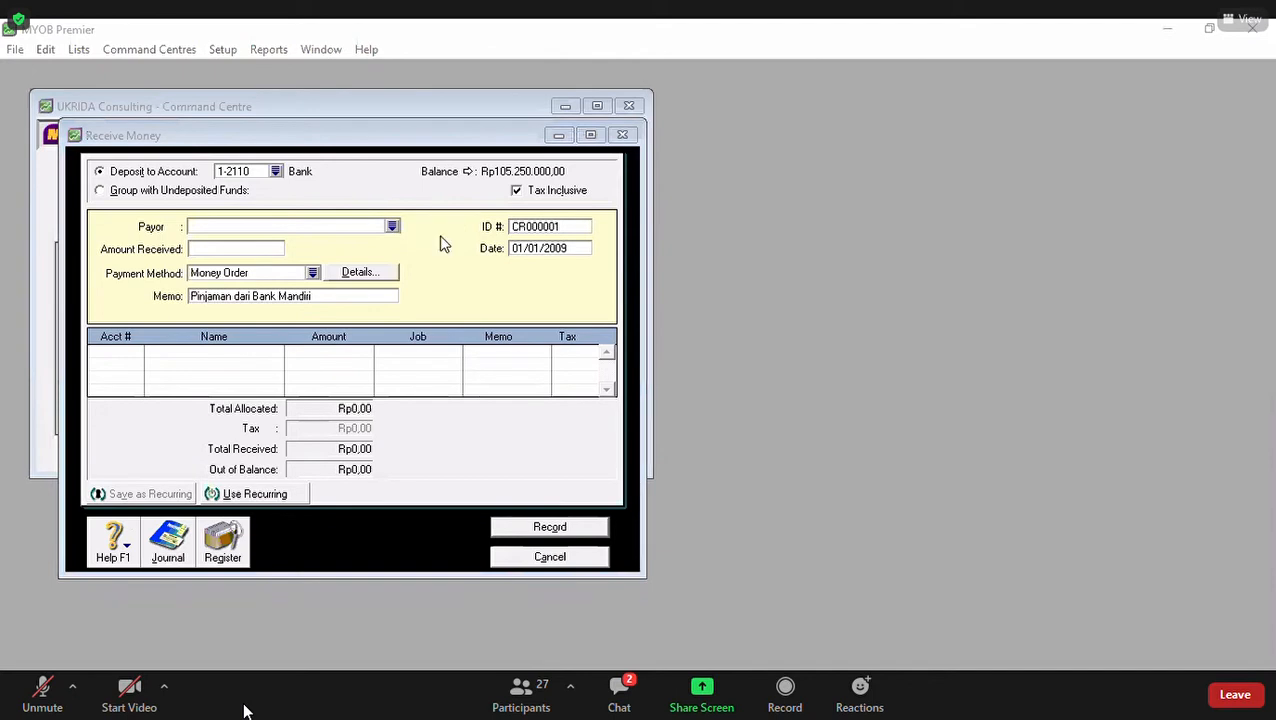
left_click(393, 229)
left_click(393, 229)
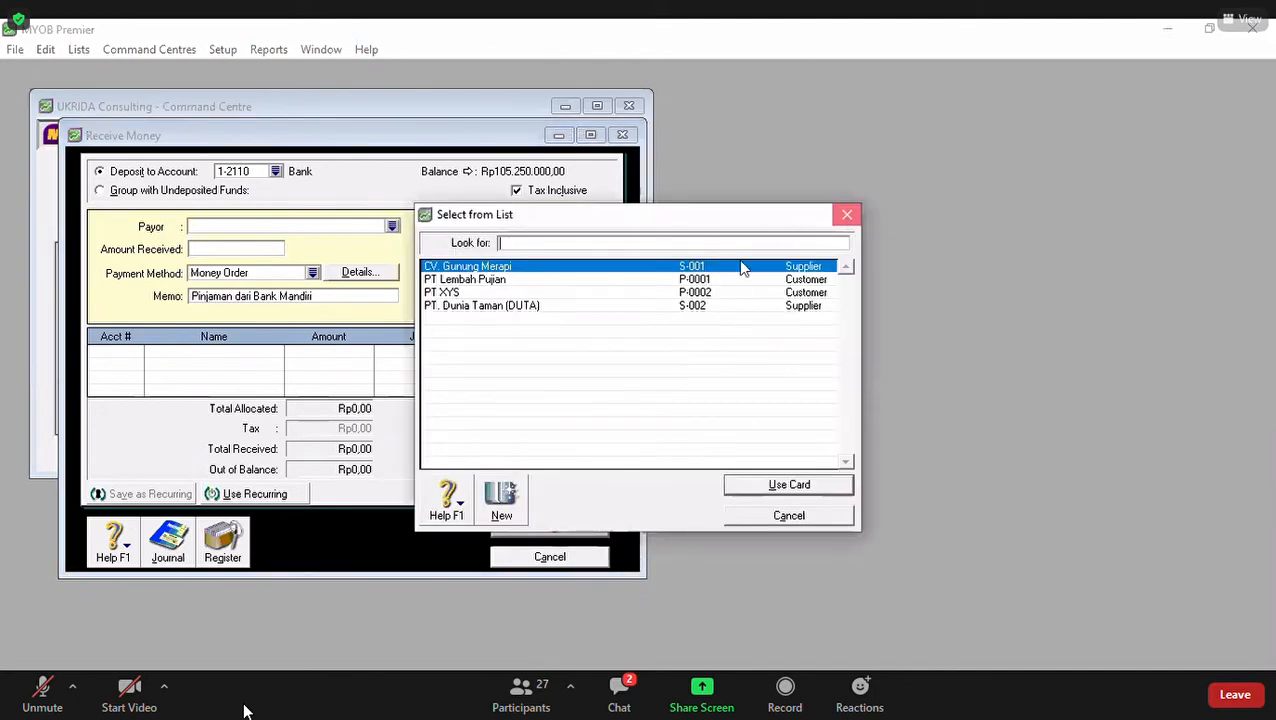
double_click(740, 266)
left_click(638, 432)
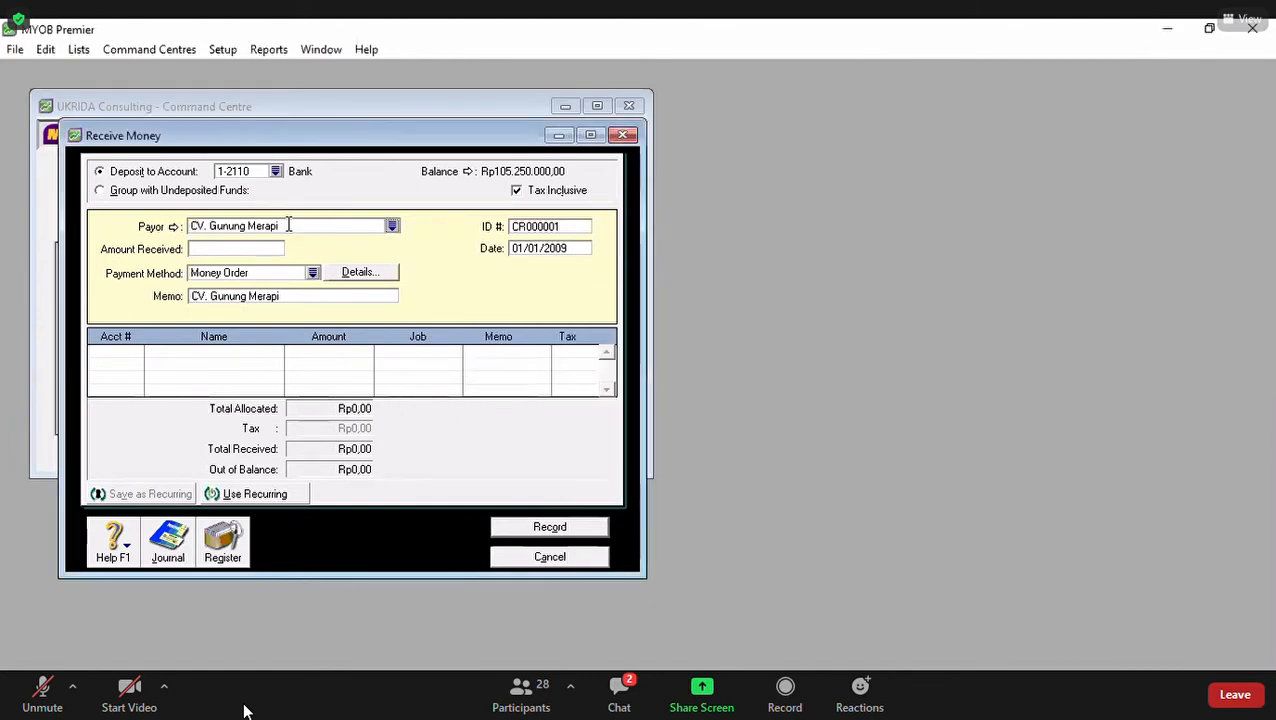
left_click(288, 225)
key("BackSpace")
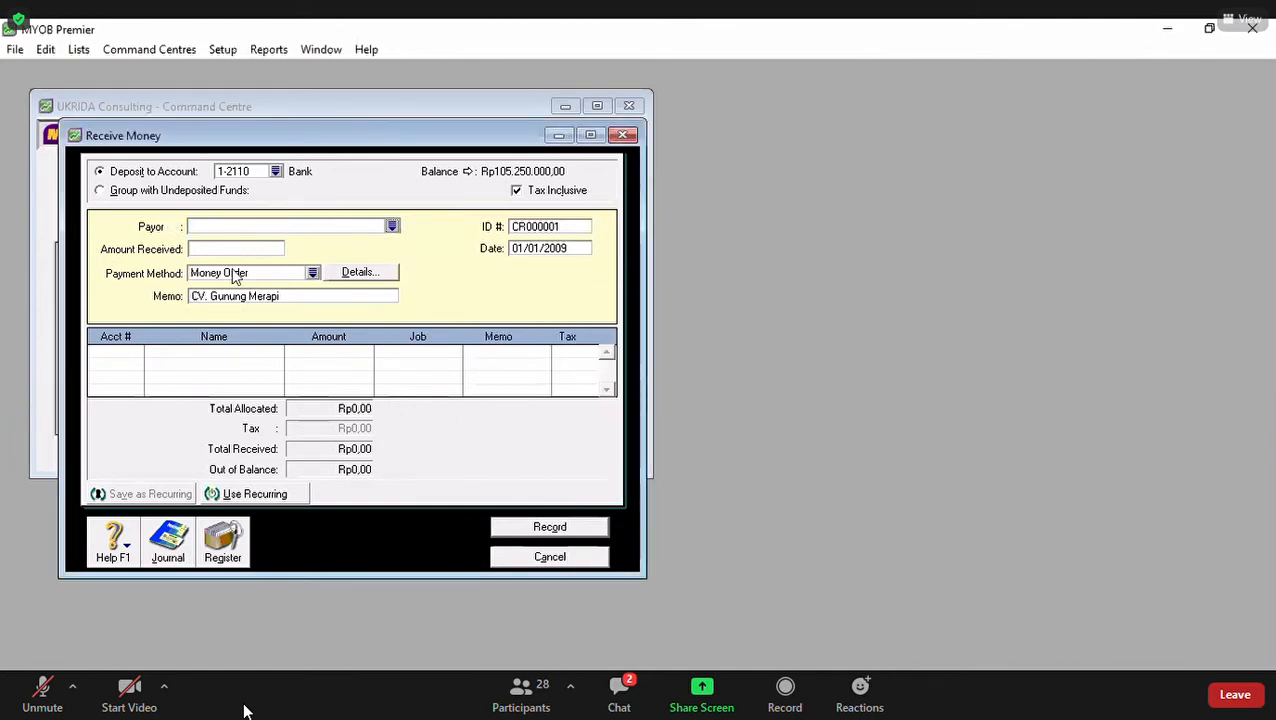
Step: Allocate Rp150.000.000 to account 2-1100 Bank Loans and fill in the same sum as the amount received
left_click(120, 352)
left_click(137, 353)
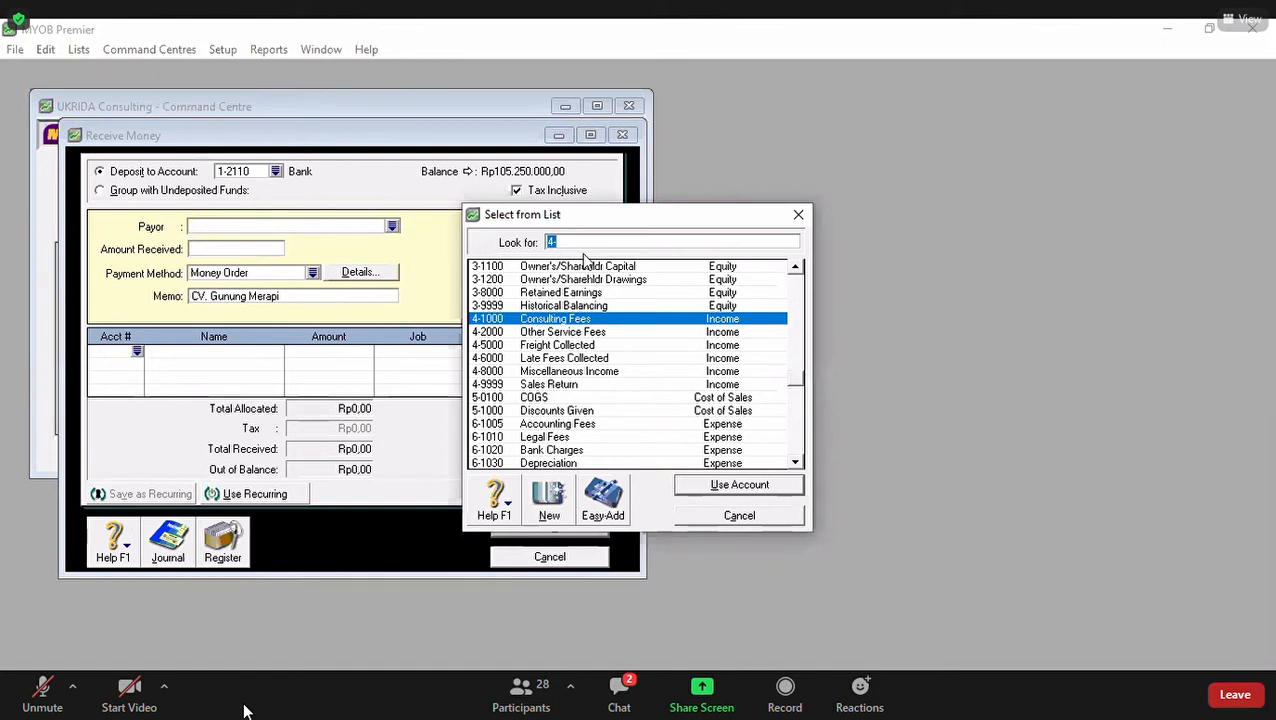
type("2-11")
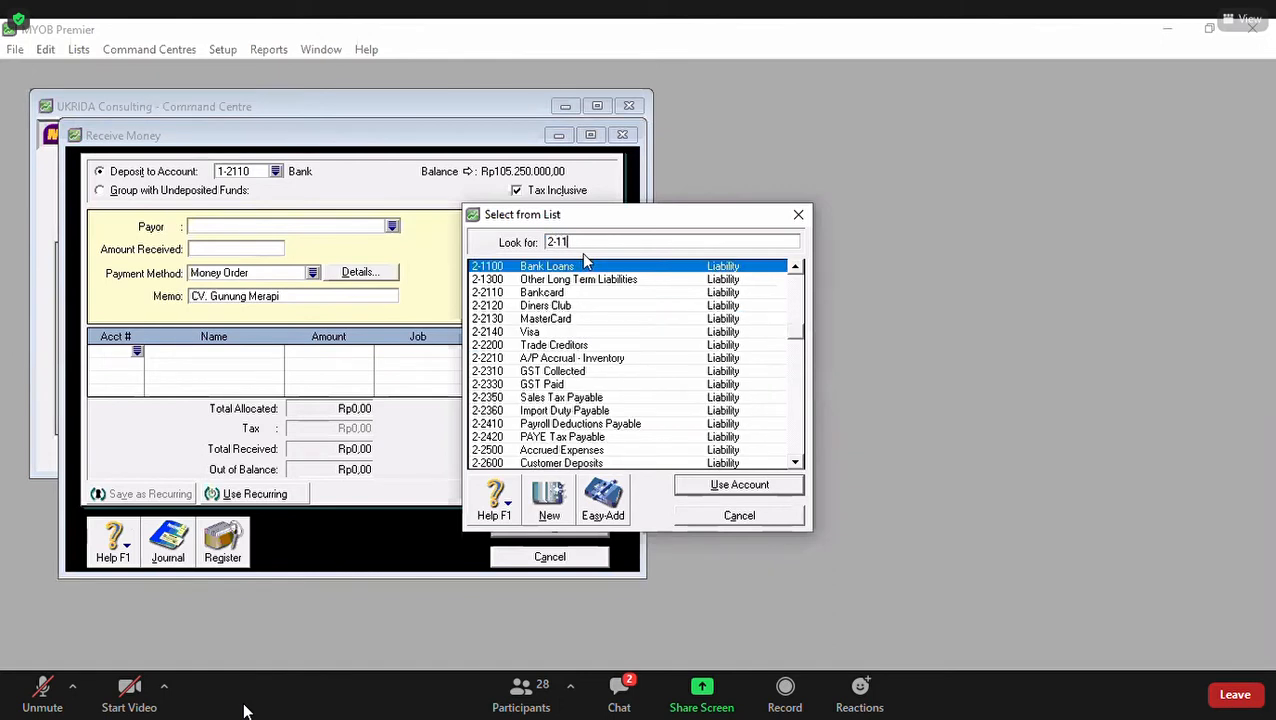
type("00")
key("Return")
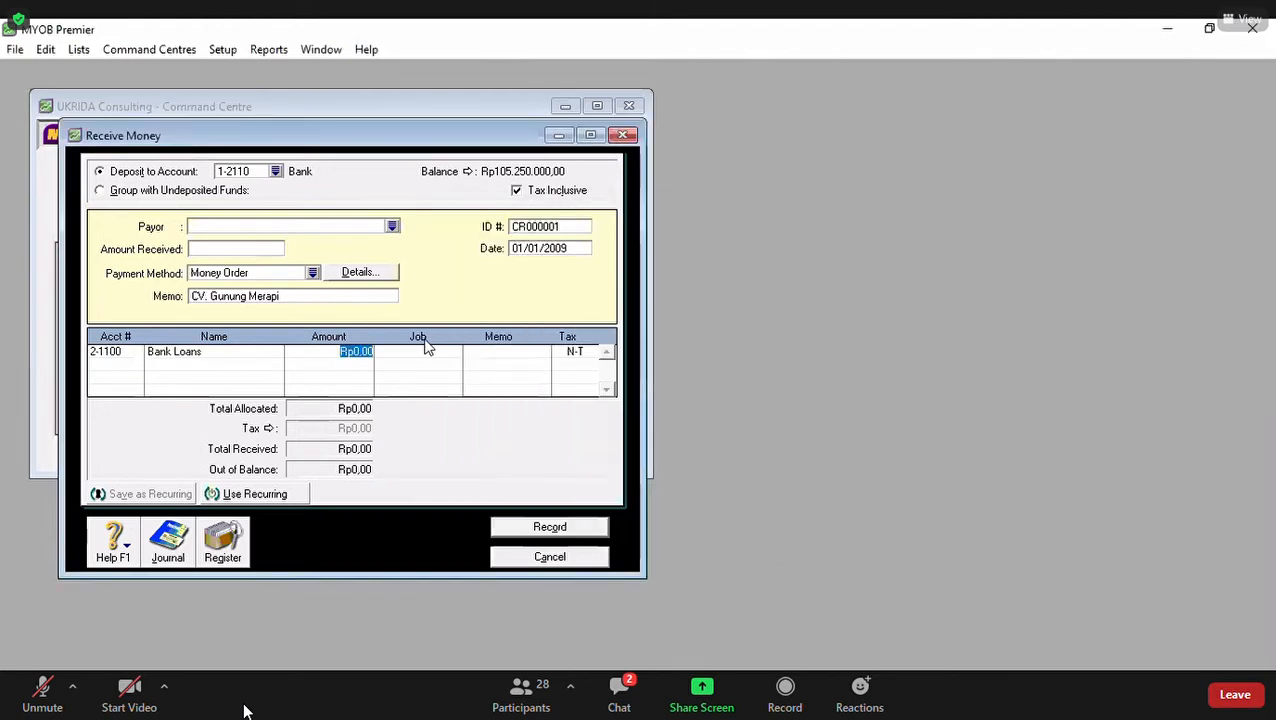
type("150.000.000")
key("Tab")
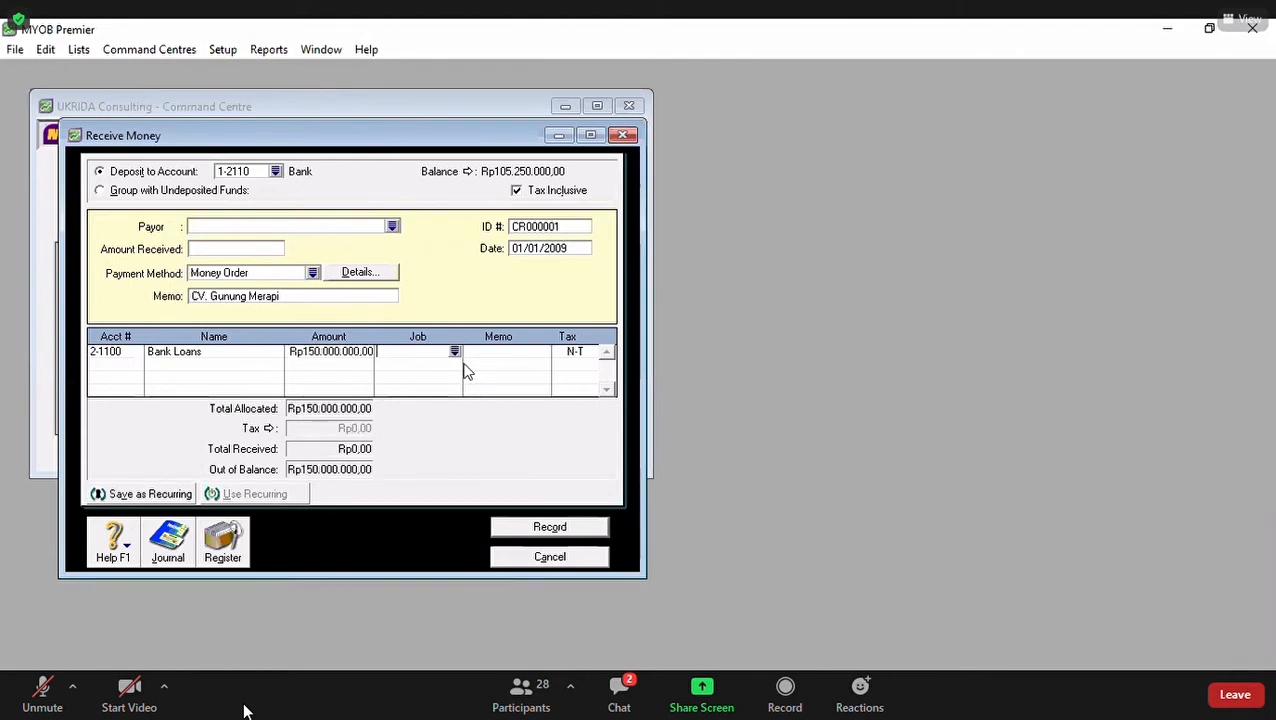
left_click(255, 251)
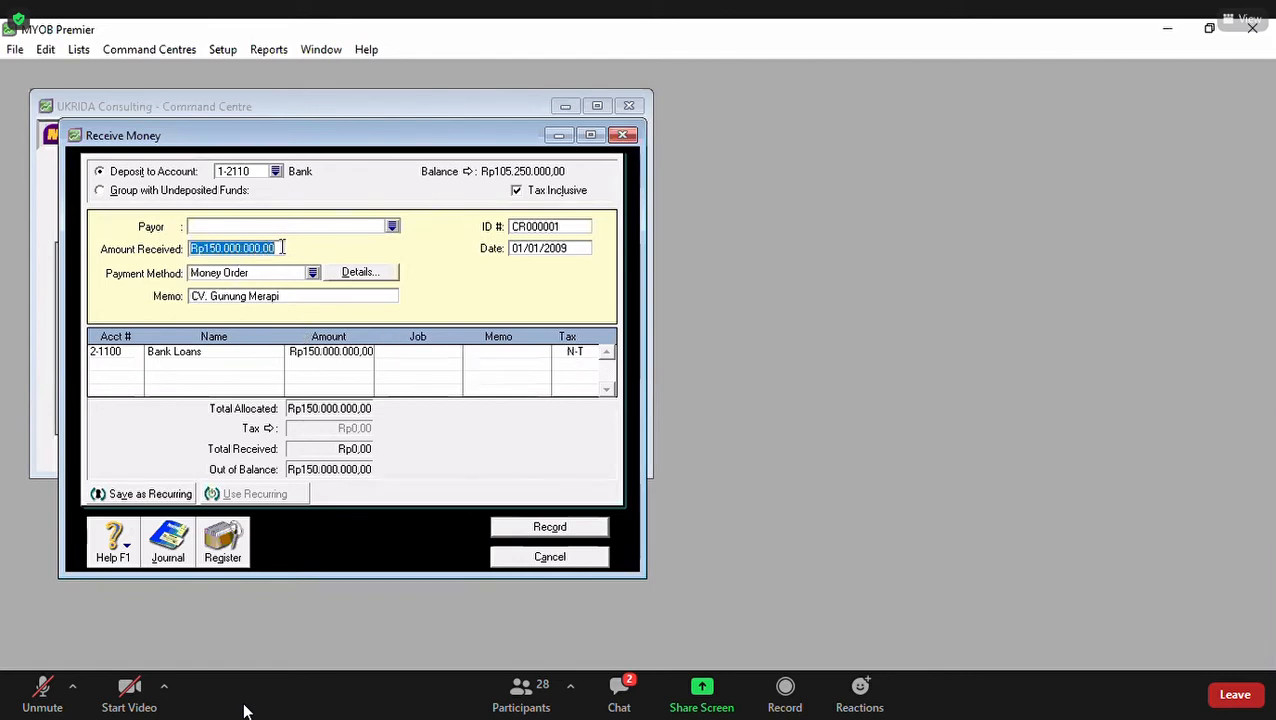
Step: Replace the receipt's memo with "Pinjaman dari Bank Mandiri"
left_click(325, 300)
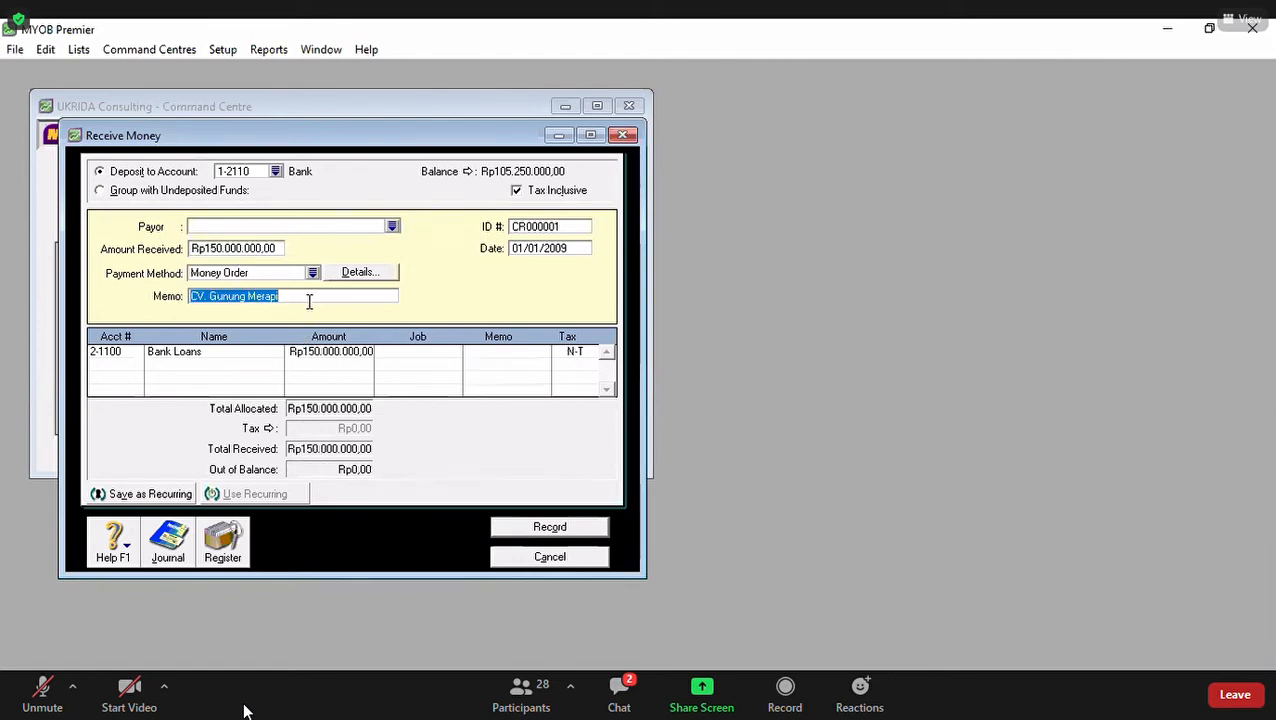
key("BackSpace")
type("Pinjaman")
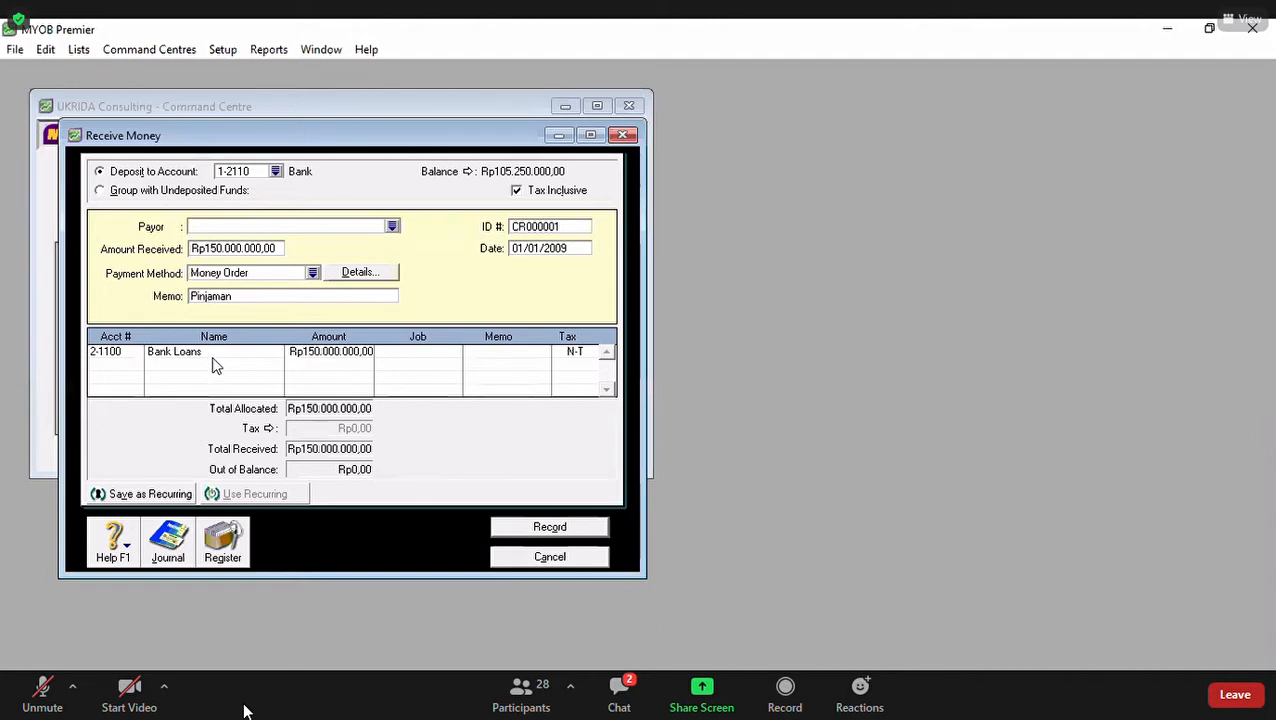
type(" dari Bank Mandiri")
key("alt+Tab")
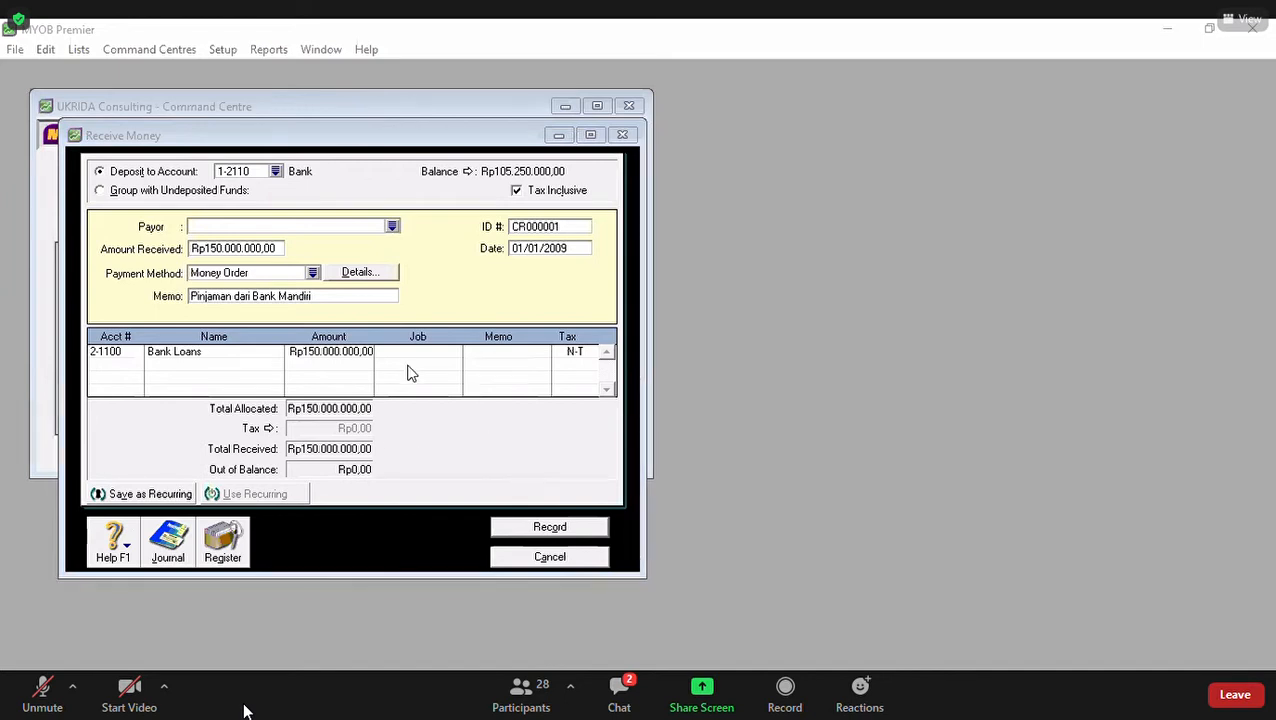
Step: Review the debit and credit lines of the receipt in the transaction recap, then close the recap
left_click(348, 351)
key("ctrl+r")
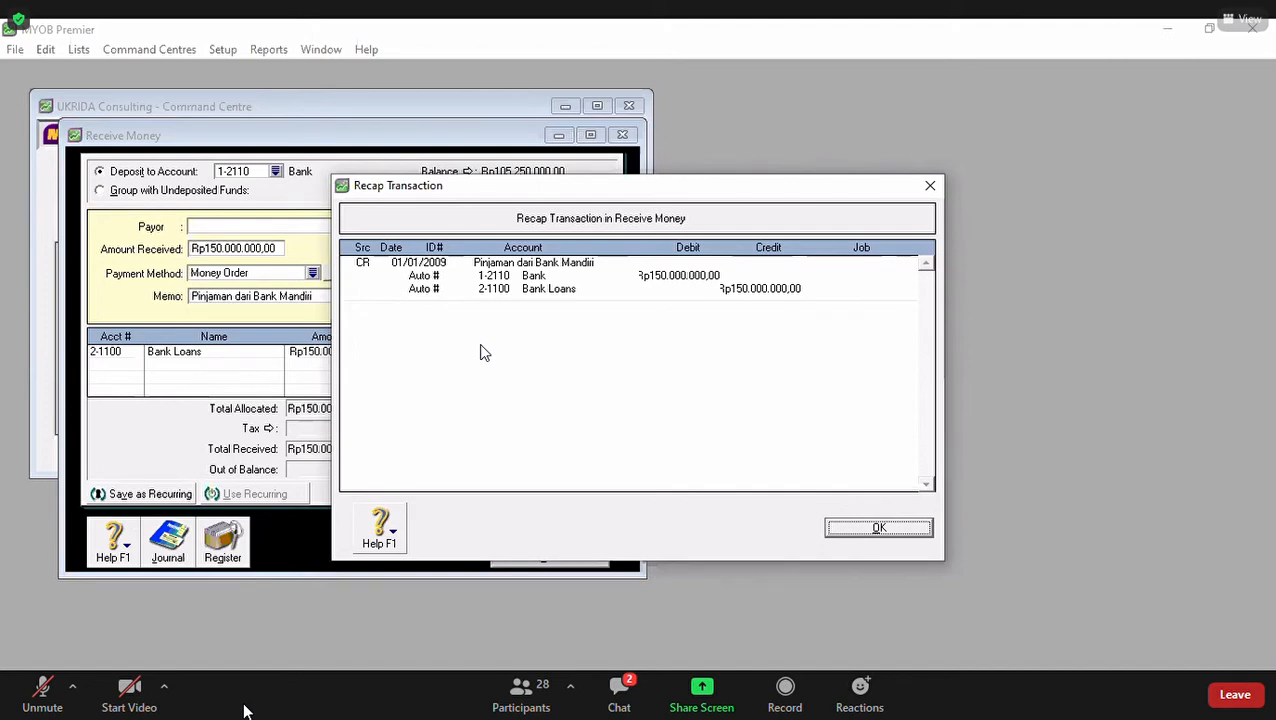
left_click(879, 533)
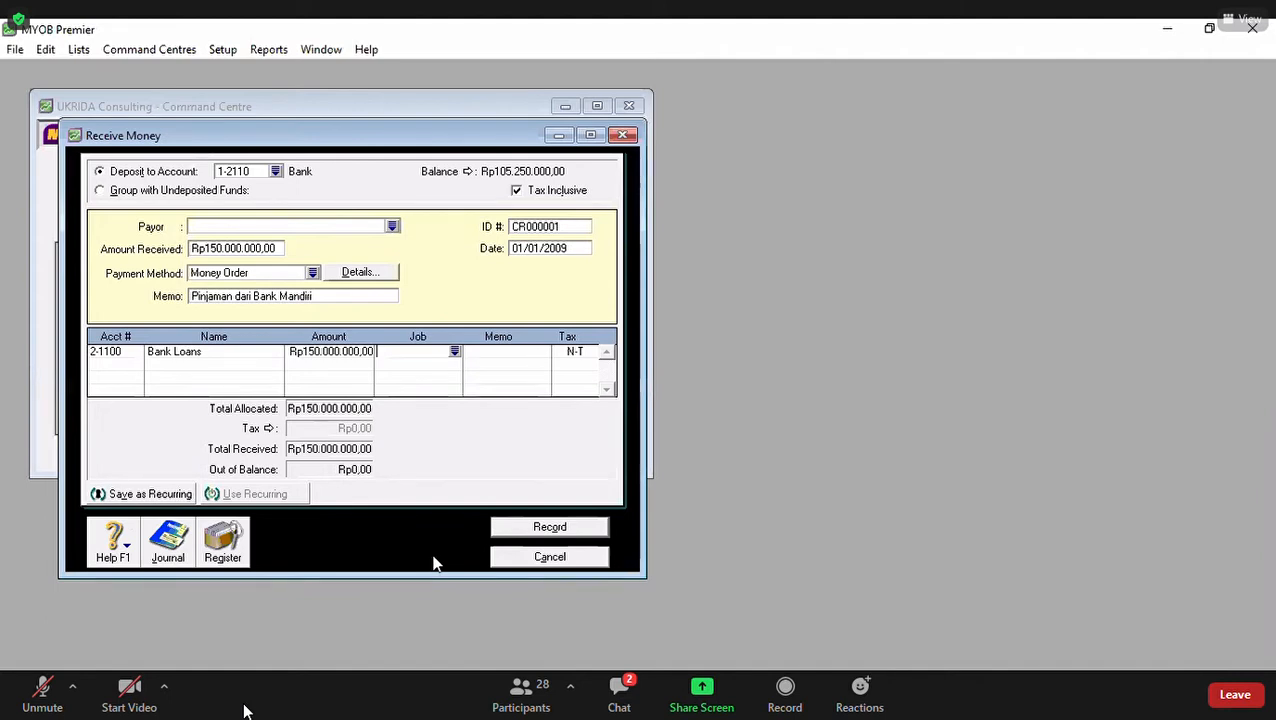
key("ctrl+r")
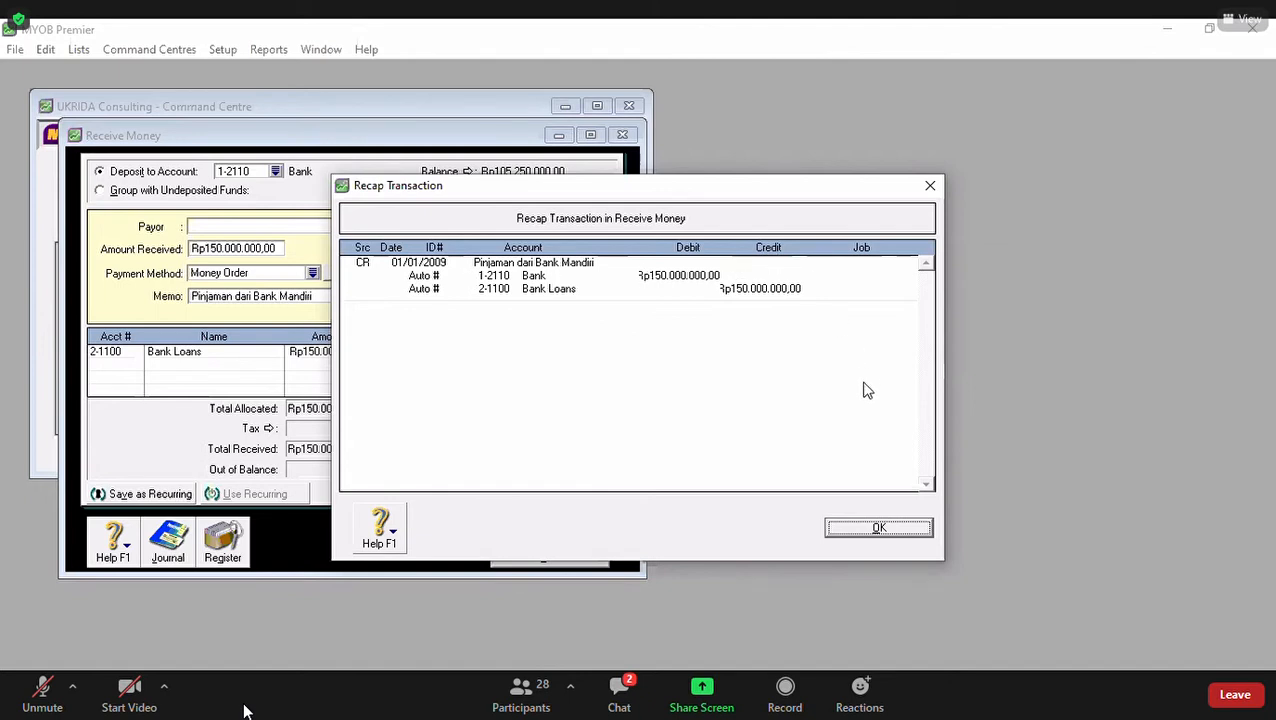
left_click(923, 530)
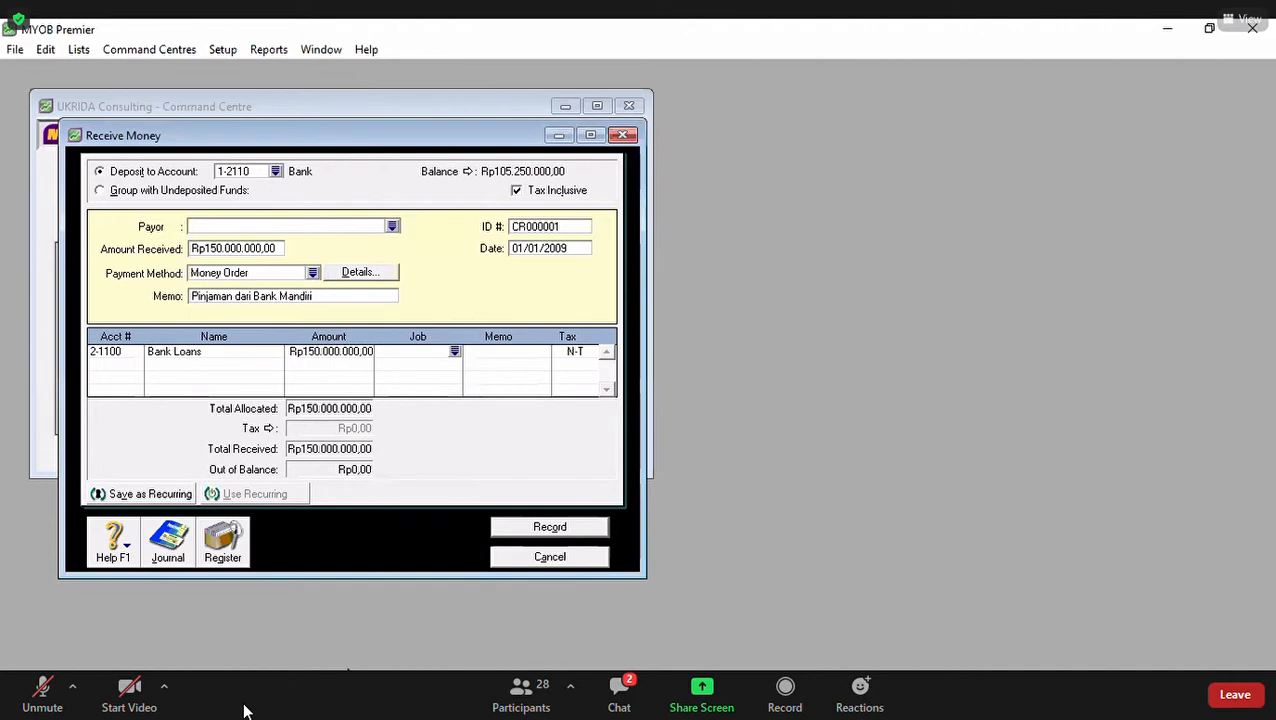
Step: Look through the list of available payment methods and leave it without choosing another one
left_click(246, 711)
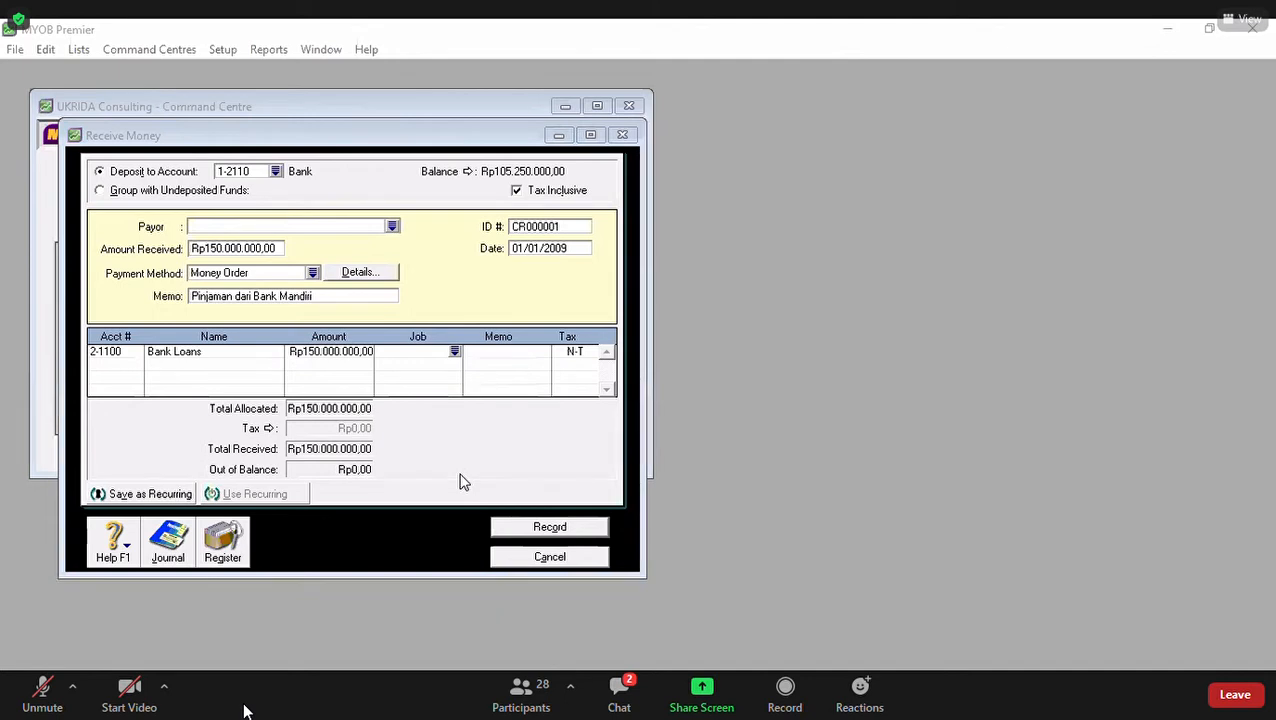
left_click(314, 275)
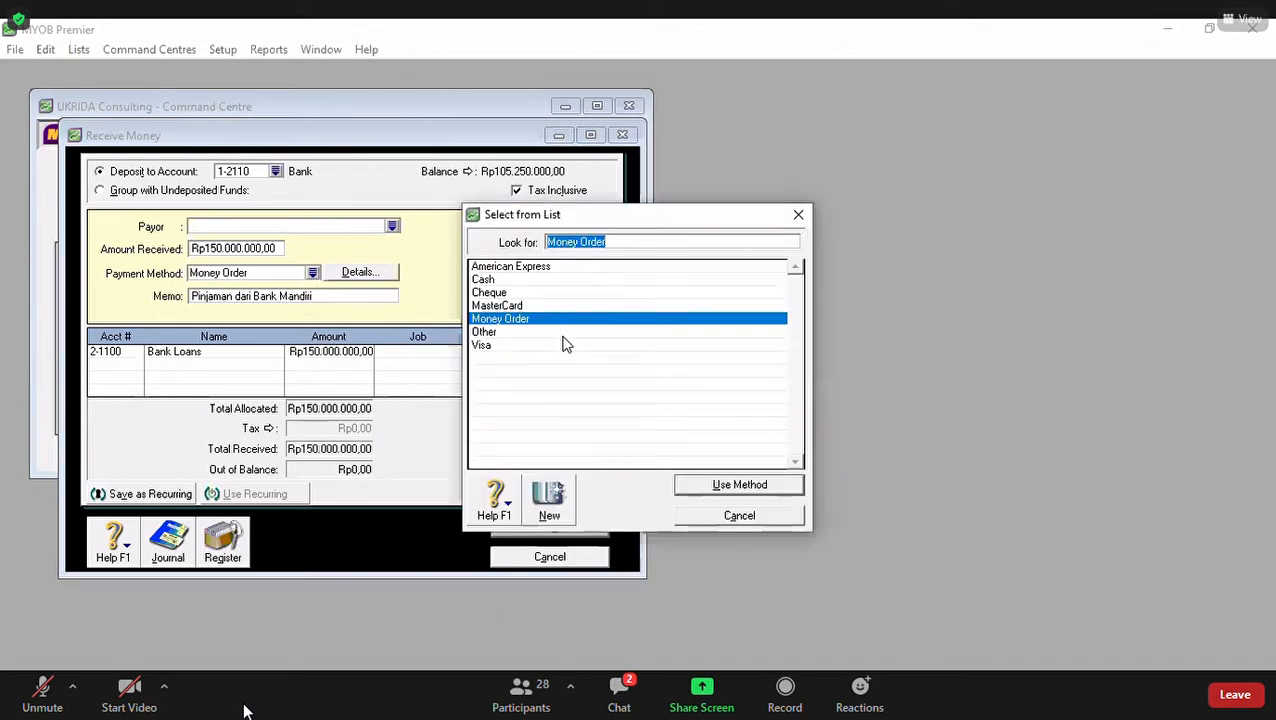
left_click(727, 519)
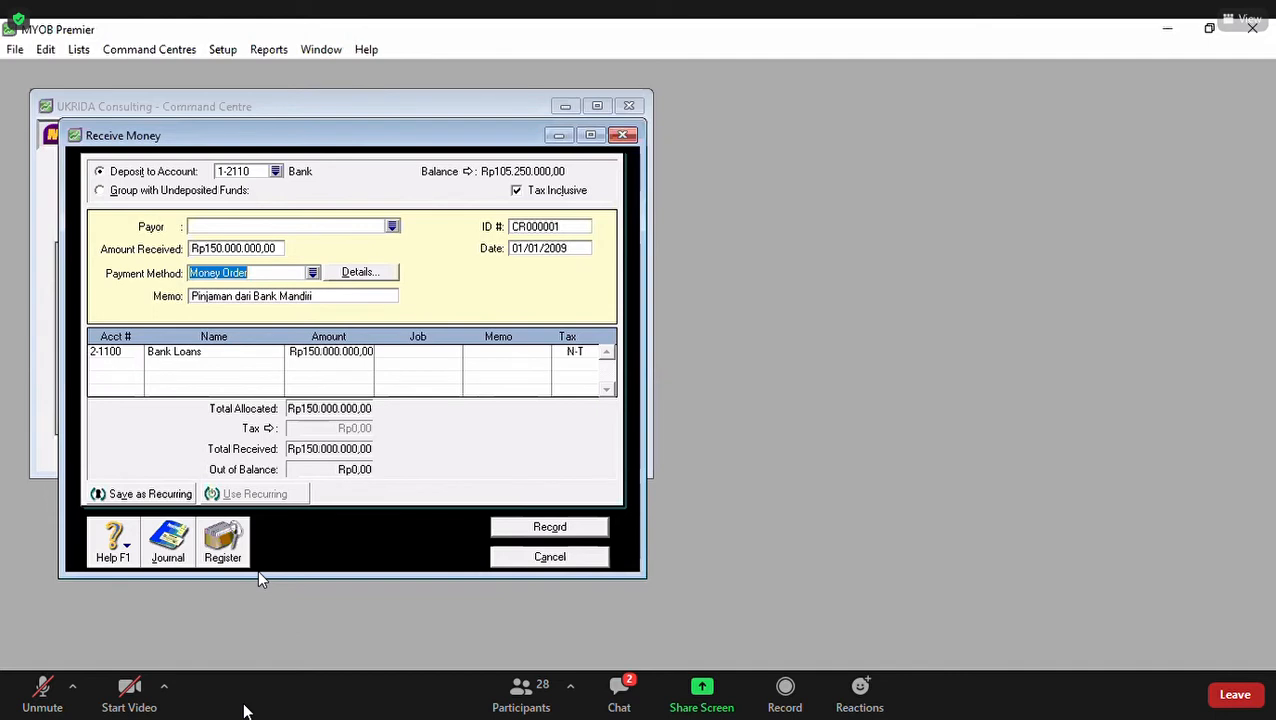
Step: Record the bank loan receipt and close the Receive Money window
key("alt+Tab")
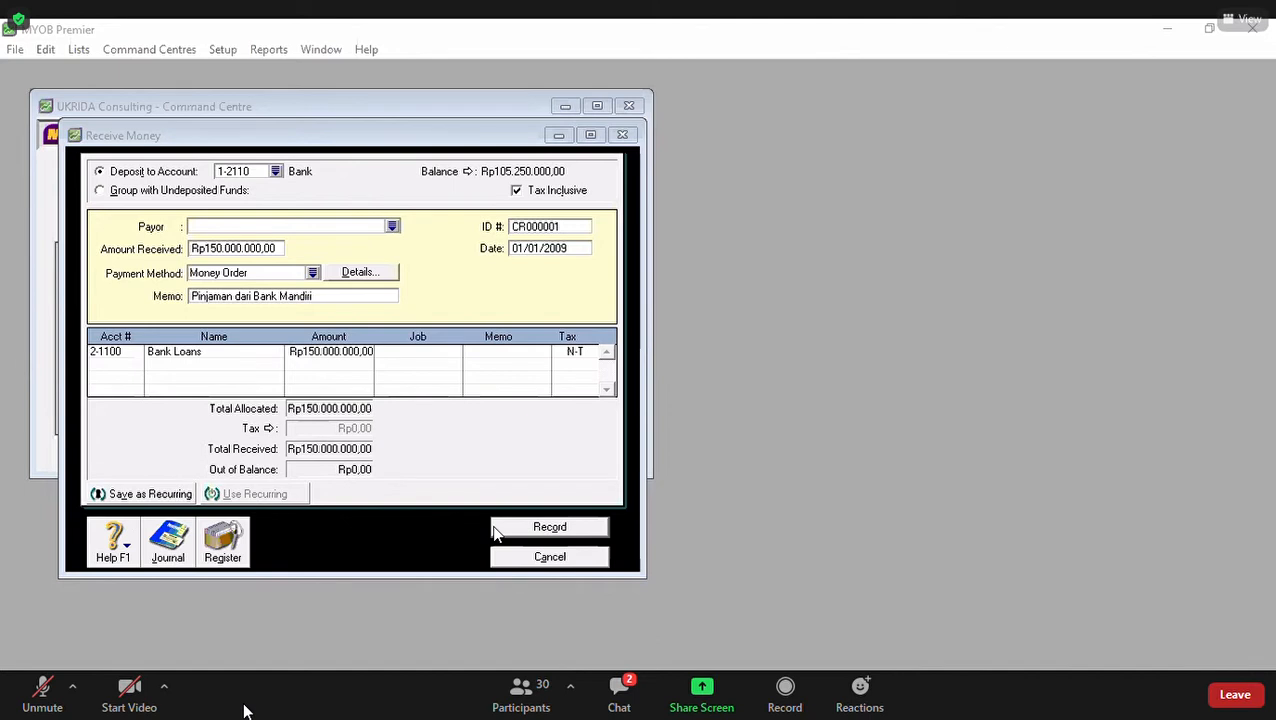
left_click(520, 534)
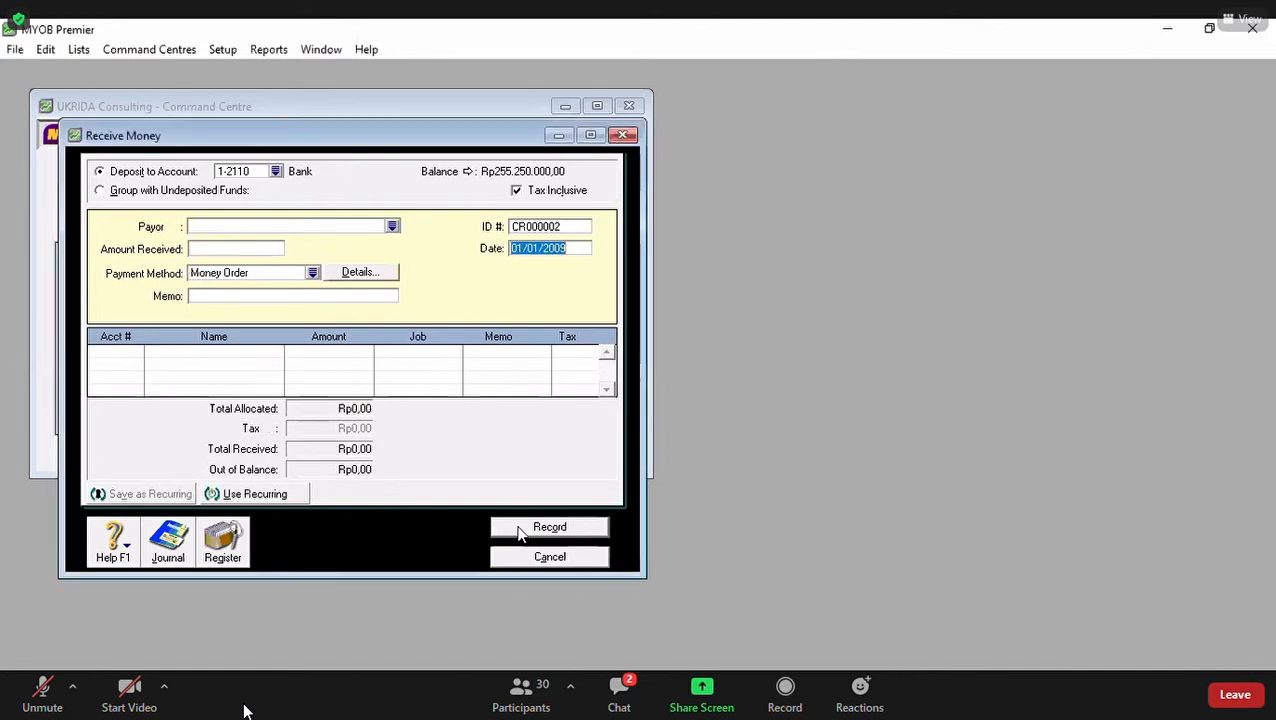
left_click(536, 558)
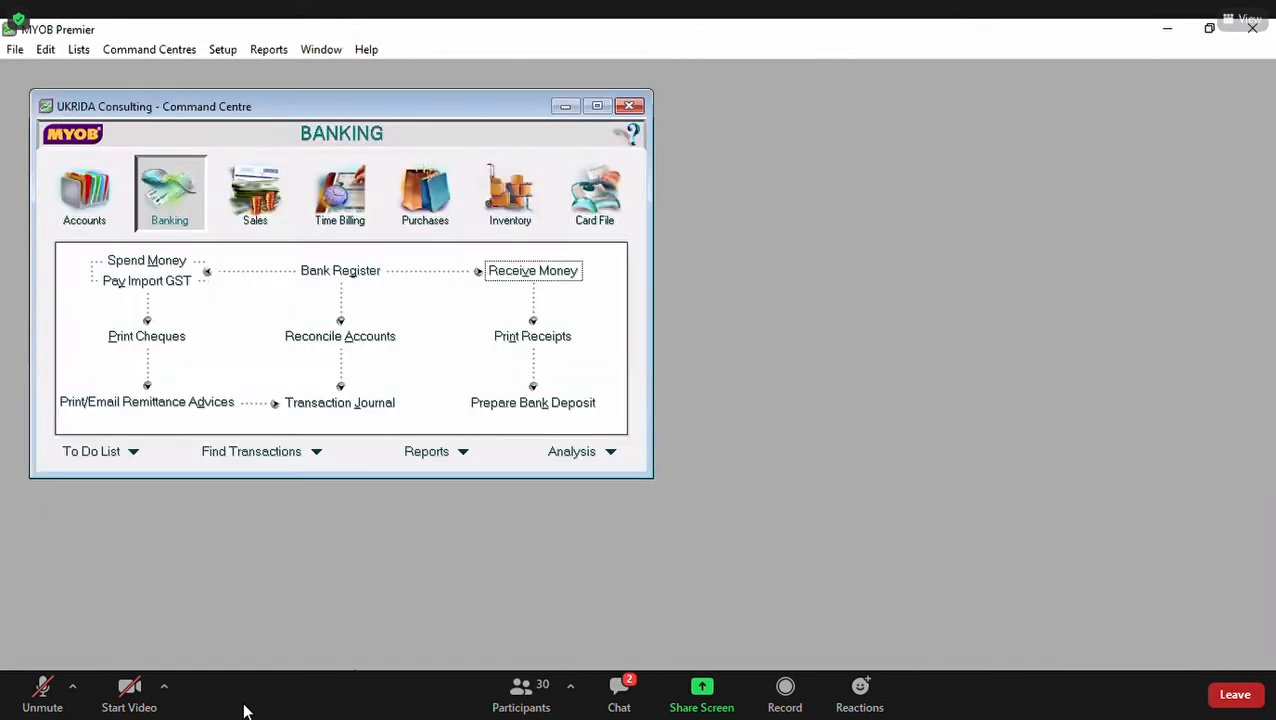
left_click(245, 707)
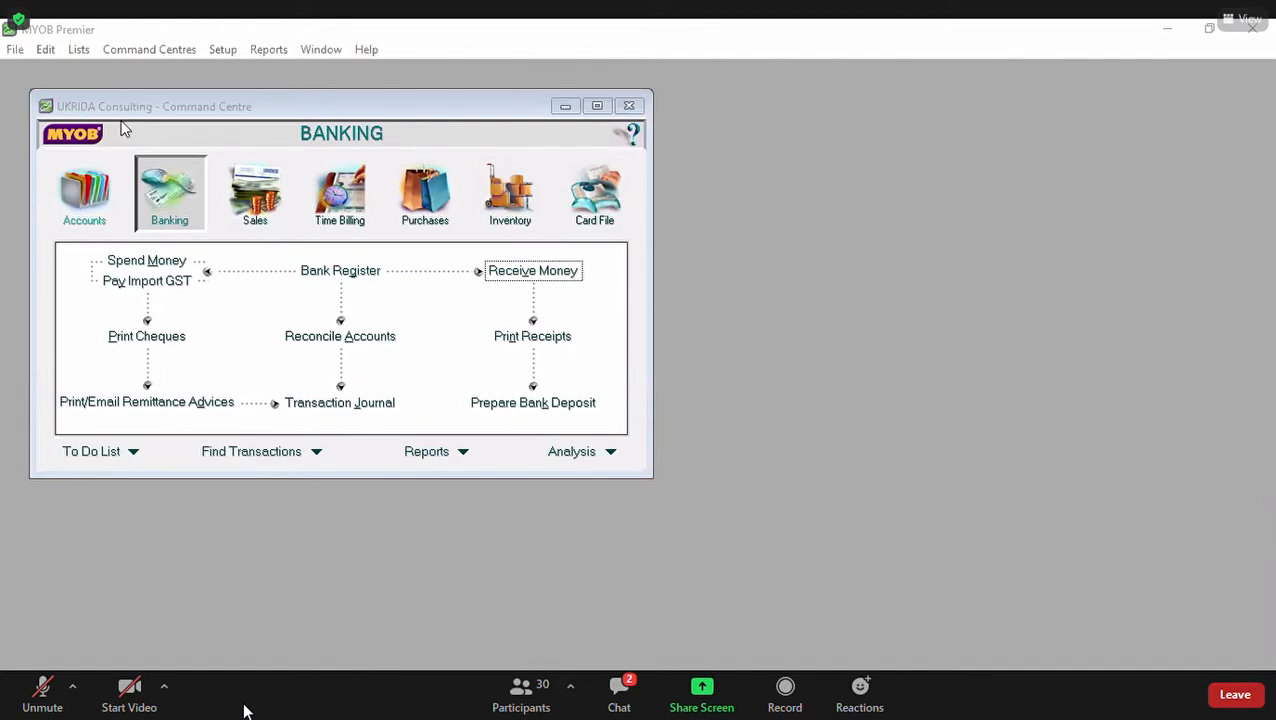
left_click(78, 50)
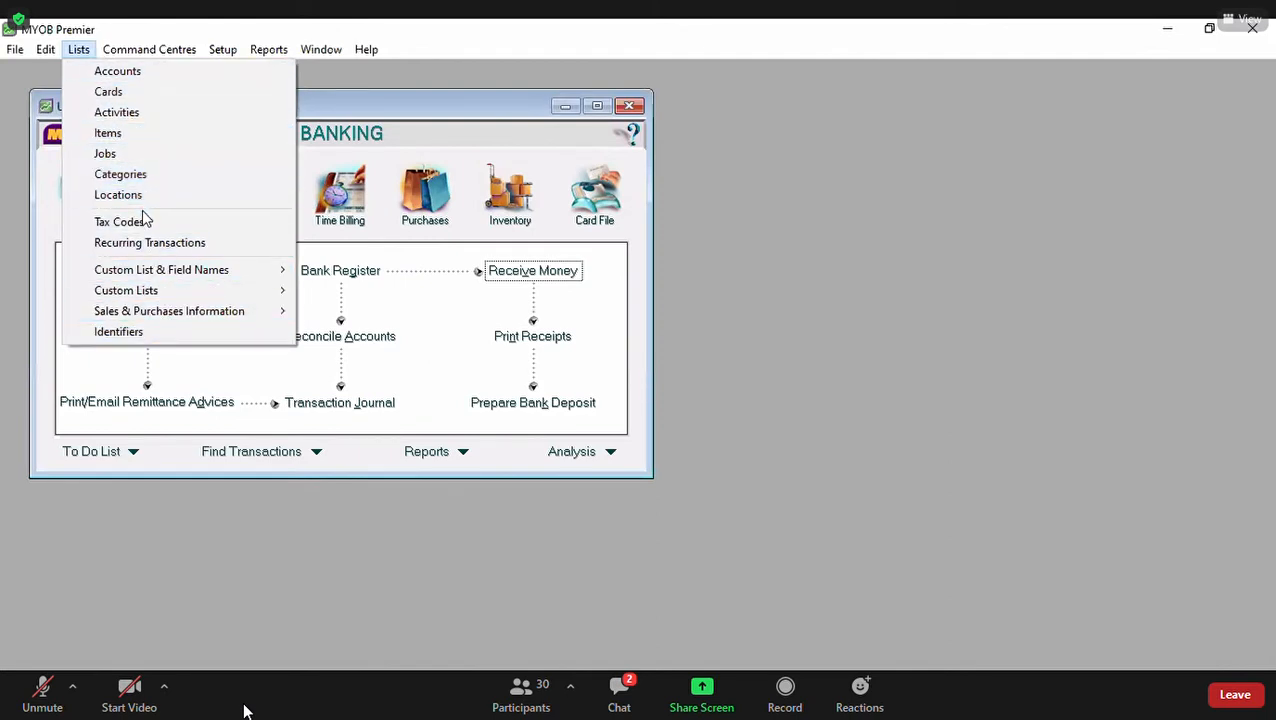
mouse_move(118, 53)
mouse_move(52, 51)
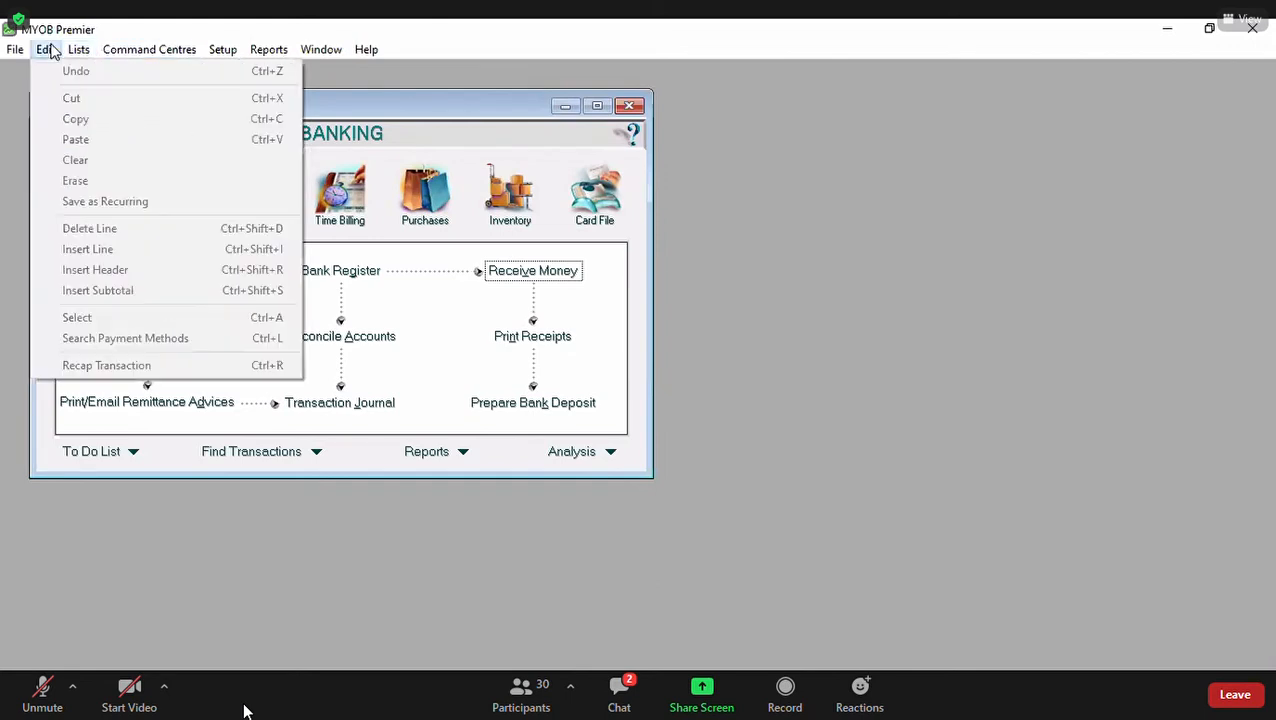
mouse_move(222, 49)
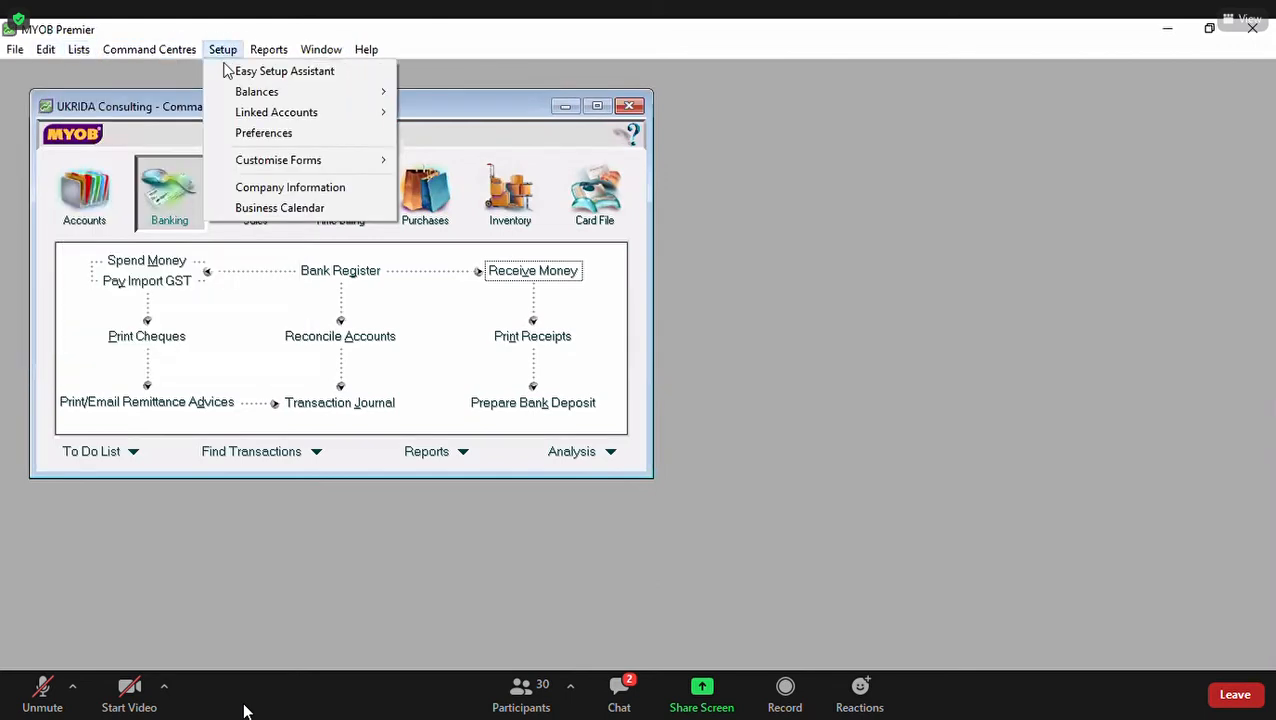
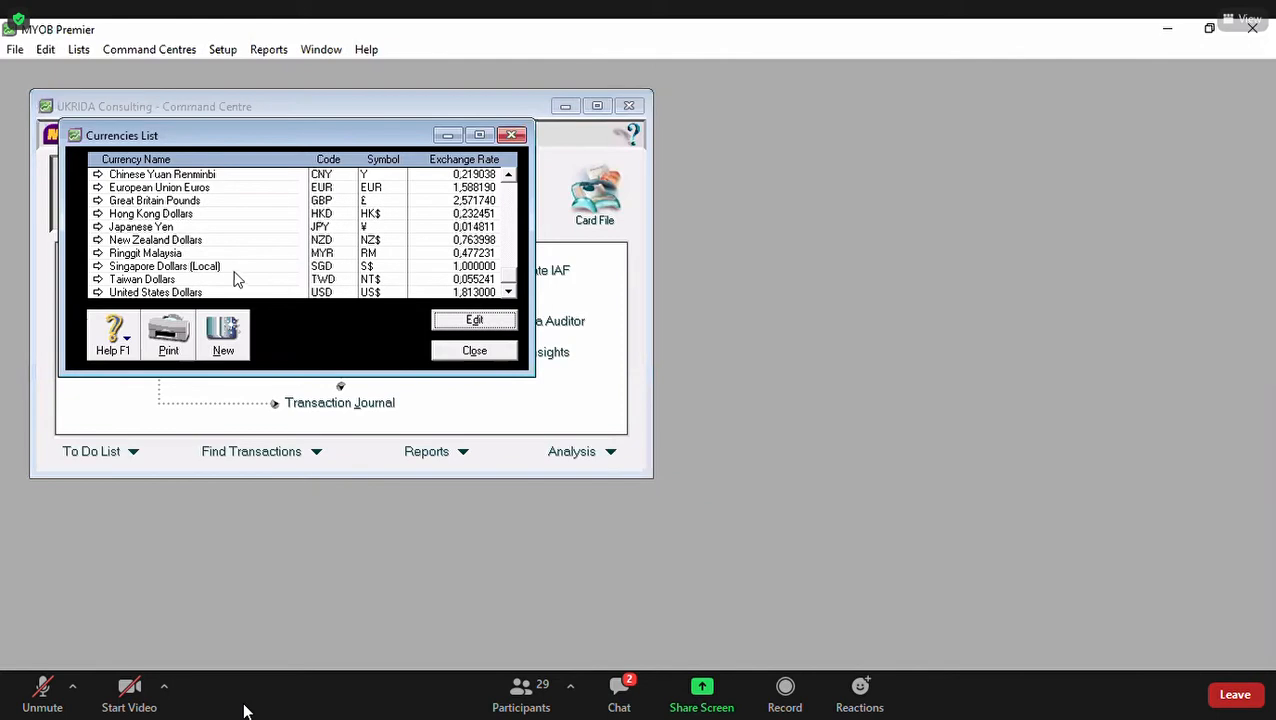
Step: Open the local Singapore Dollars currency and set its ISO currency code to IDR
double_click(236, 266)
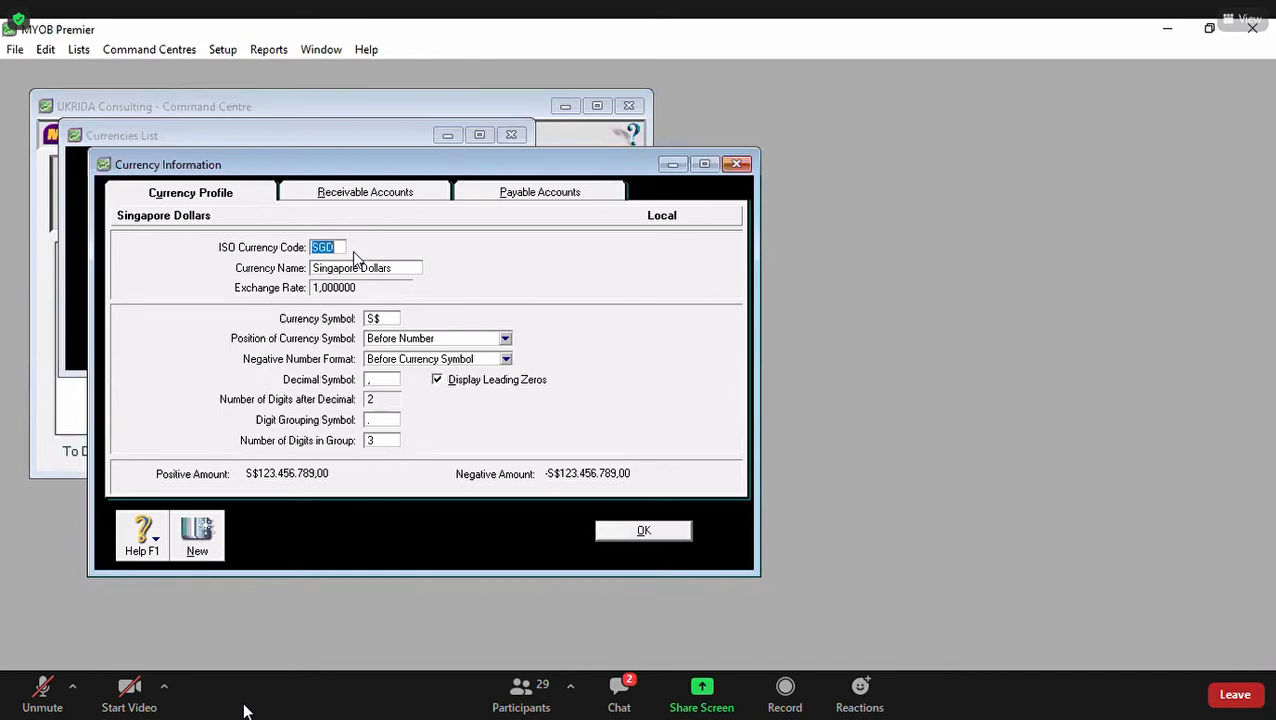
type("RP")
key("BackSpace")
type("P")
key("Tab")
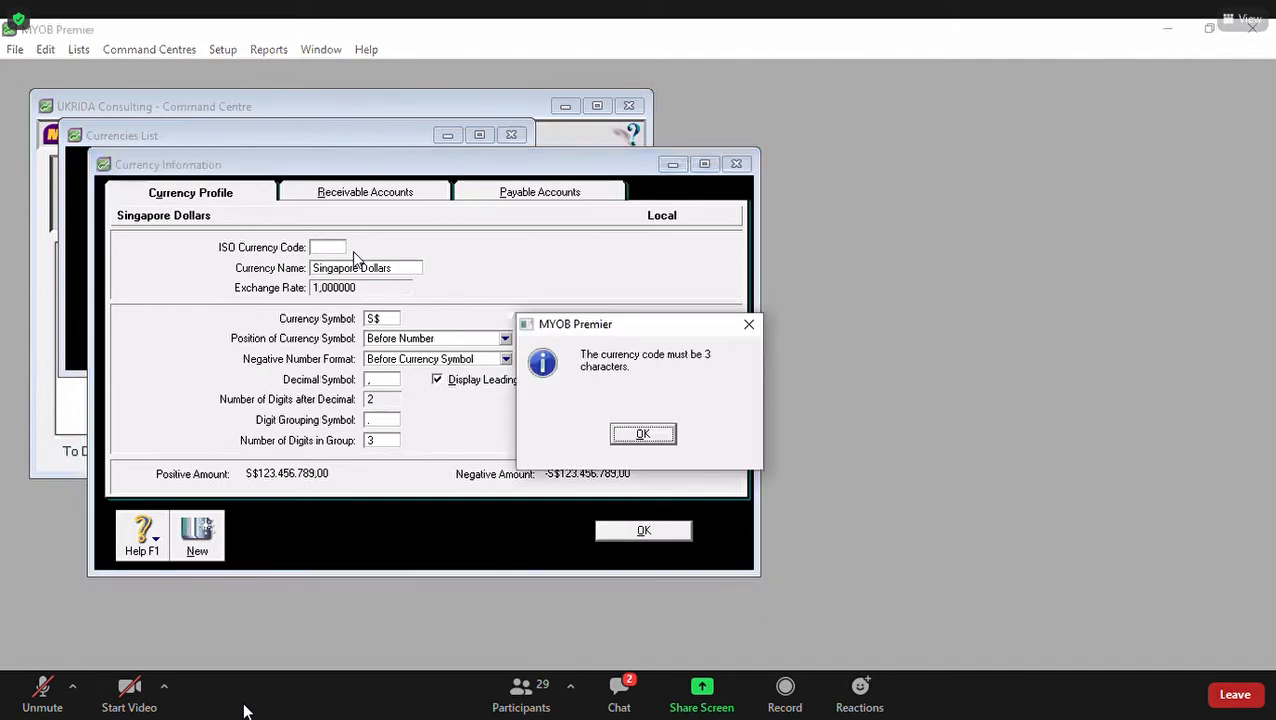
left_click(643, 434)
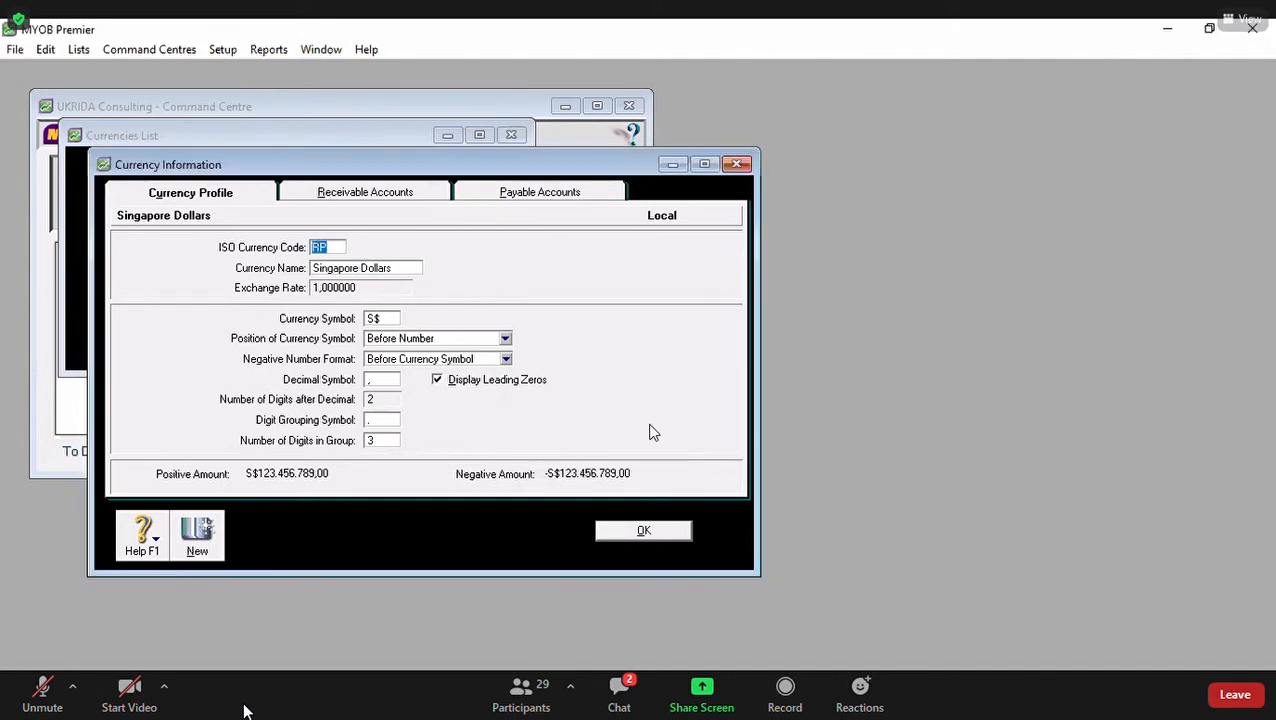
type("IDR")
key("Tab")
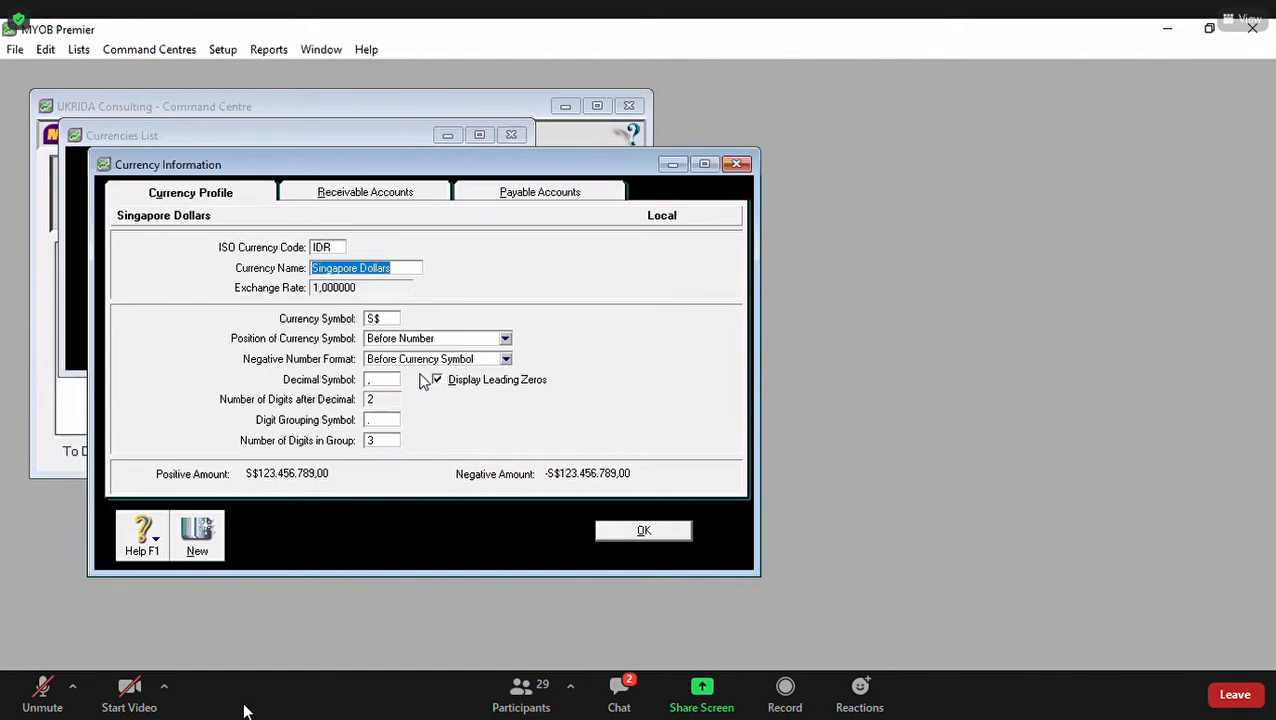
Step: Change the local currency's name to Indonesian Rupiah
type("IN")
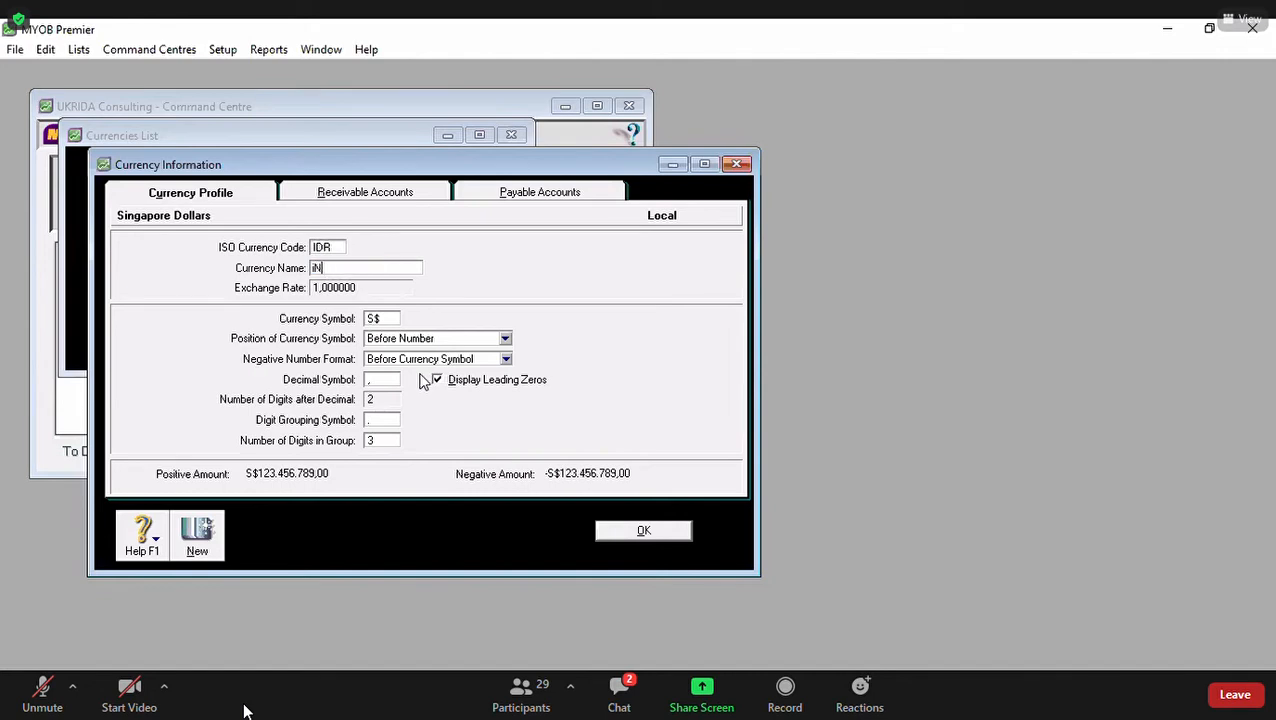
key("BackSpace")
key("BackSpace")
type("Indonesian Rupiah")
Step: Set the local currency's symbol to Rp and its digit grouping symbol to a period, then save it and close the currencies list
double_click(390, 320)
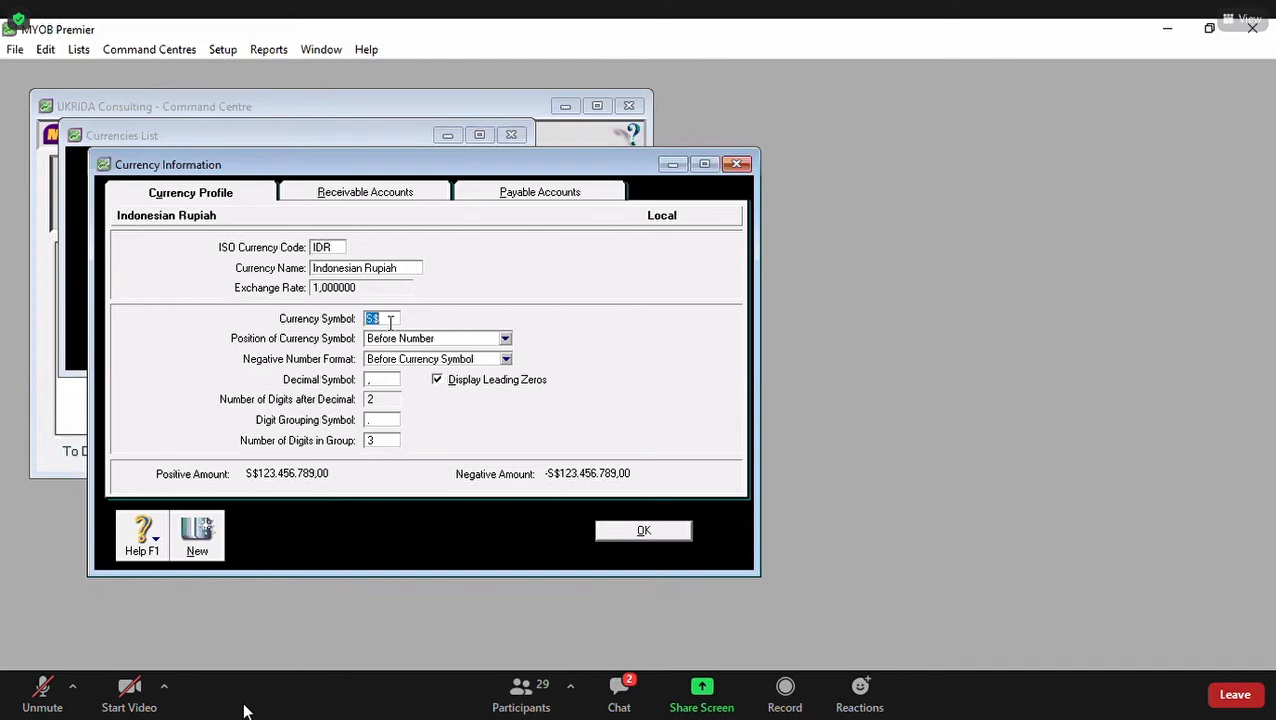
type("Rp")
left_click(385, 420)
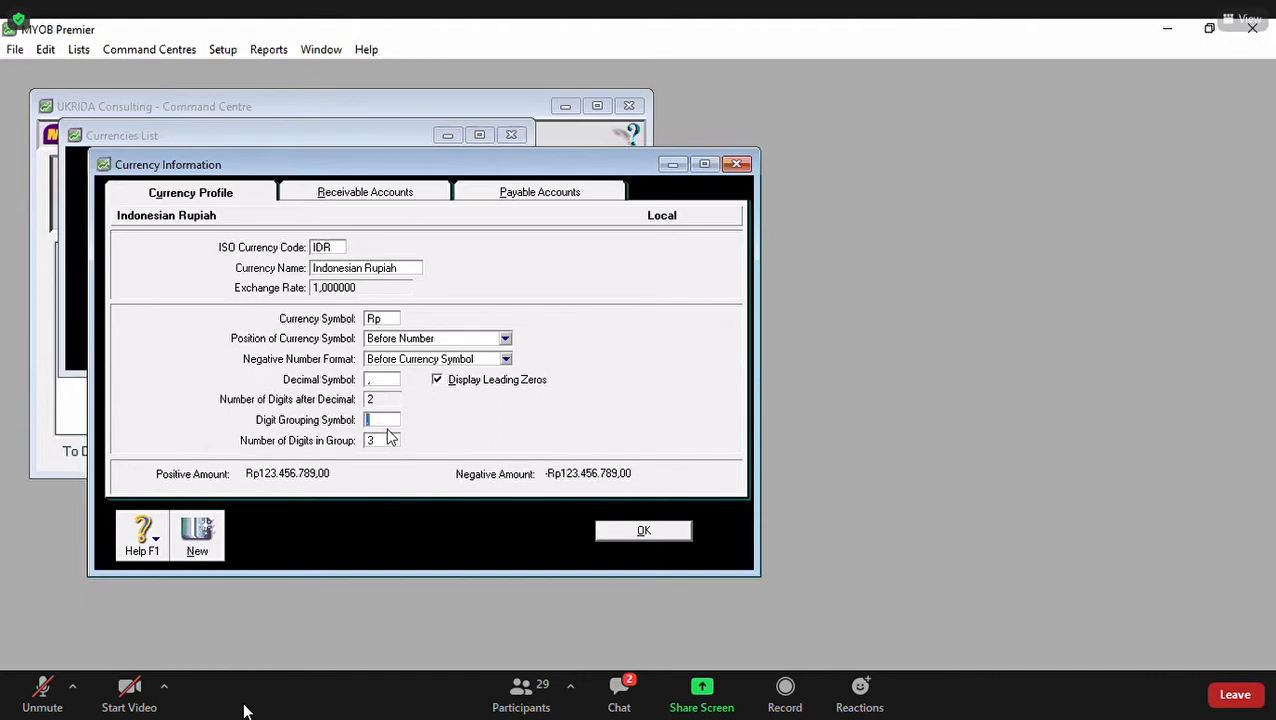
type(".")
left_click(627, 532)
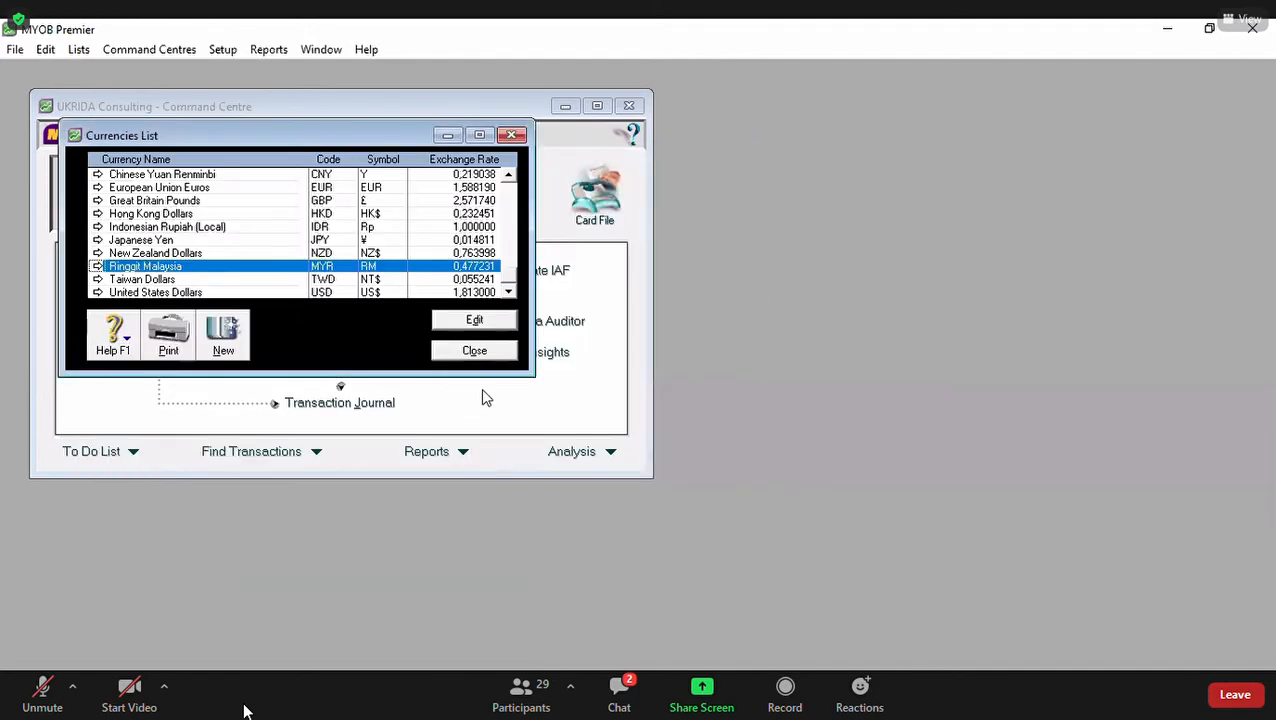
left_click(474, 351)
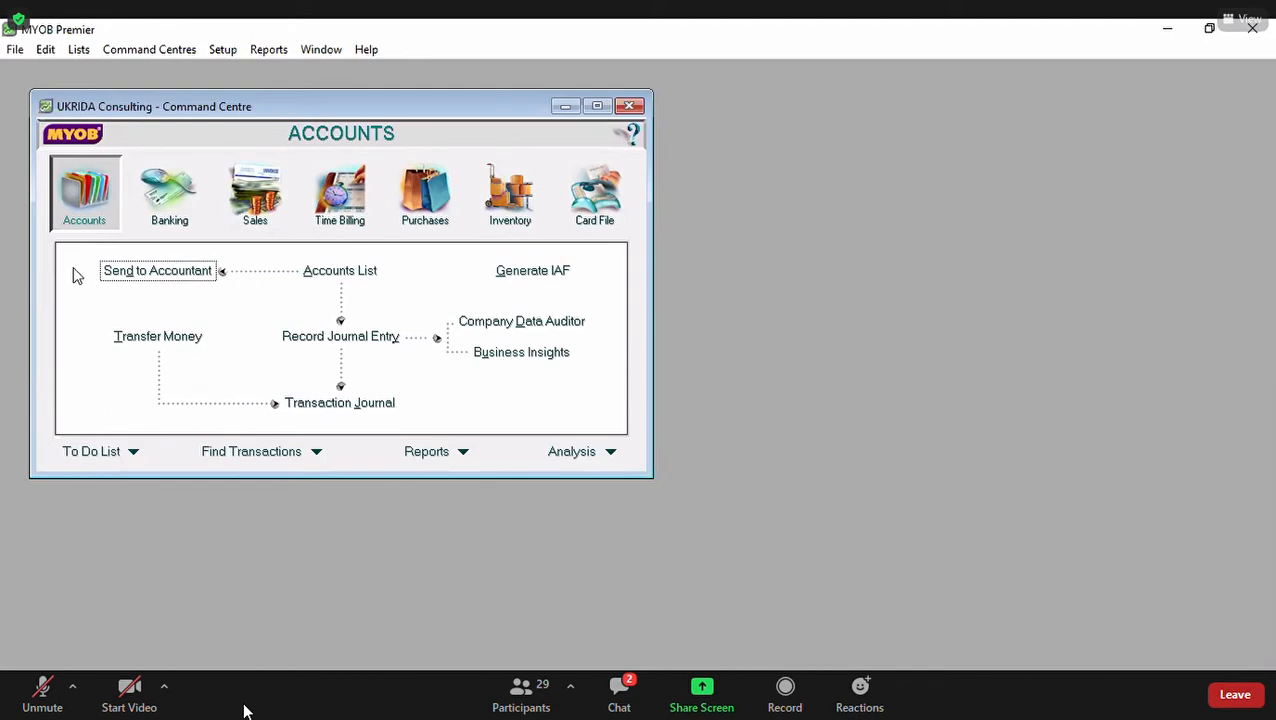
left_click(198, 198)
left_click(578, 268)
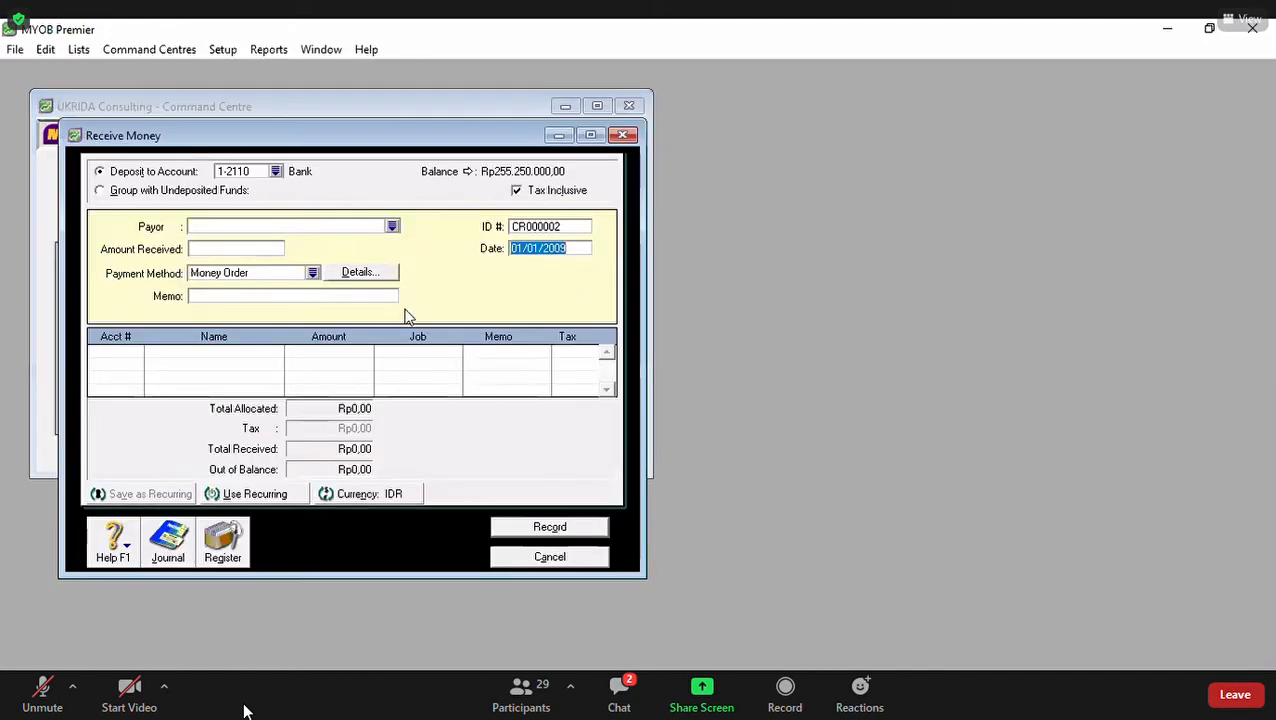
left_click(115, 358)
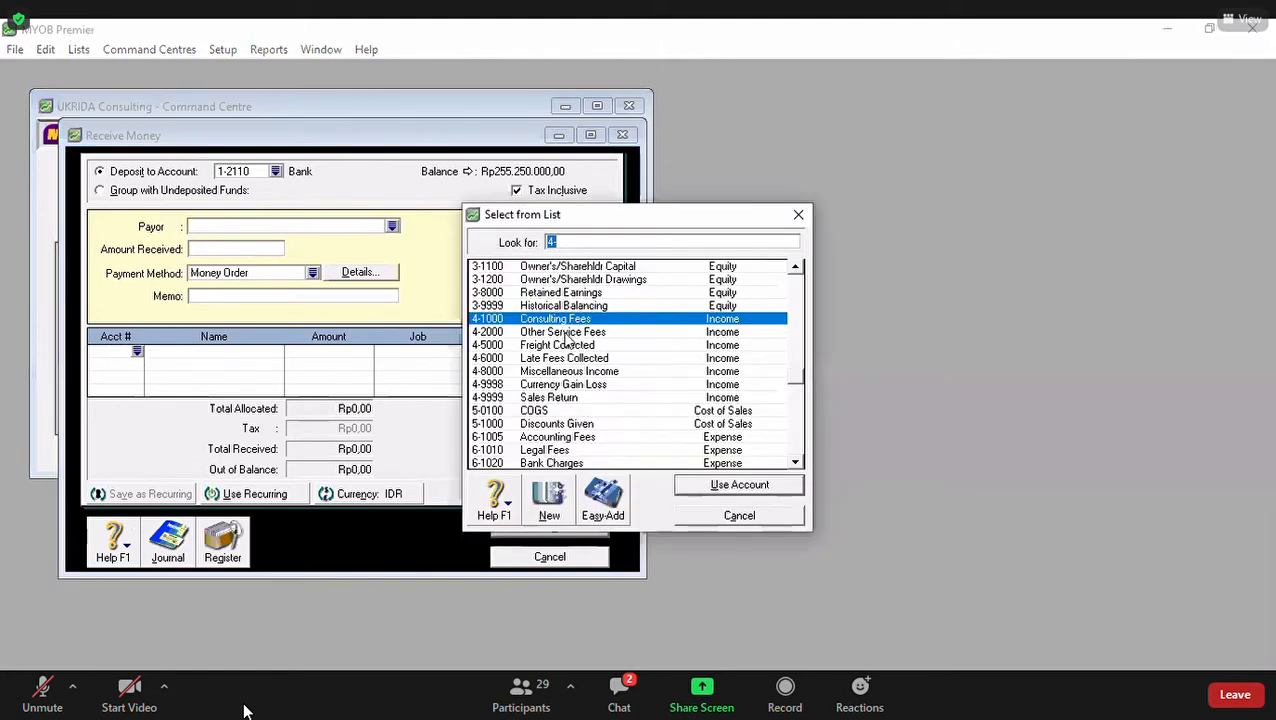
type("2")
key("Return")
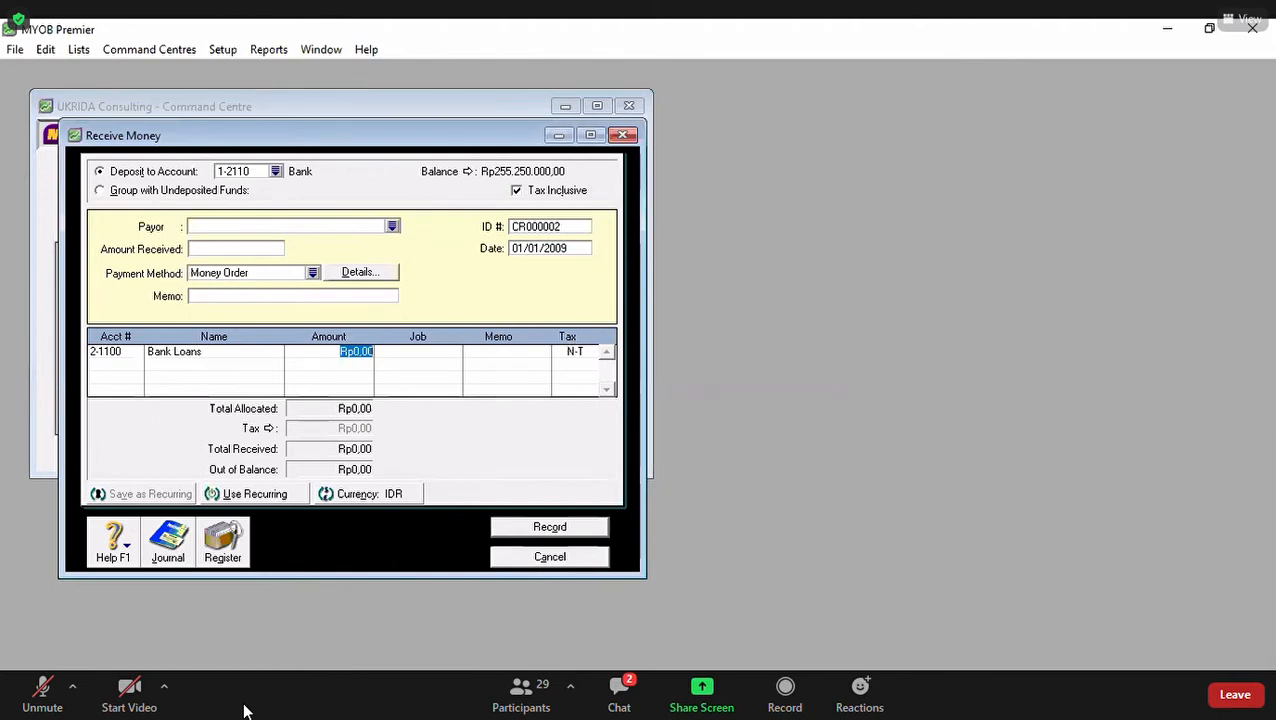
left_click(551, 557)
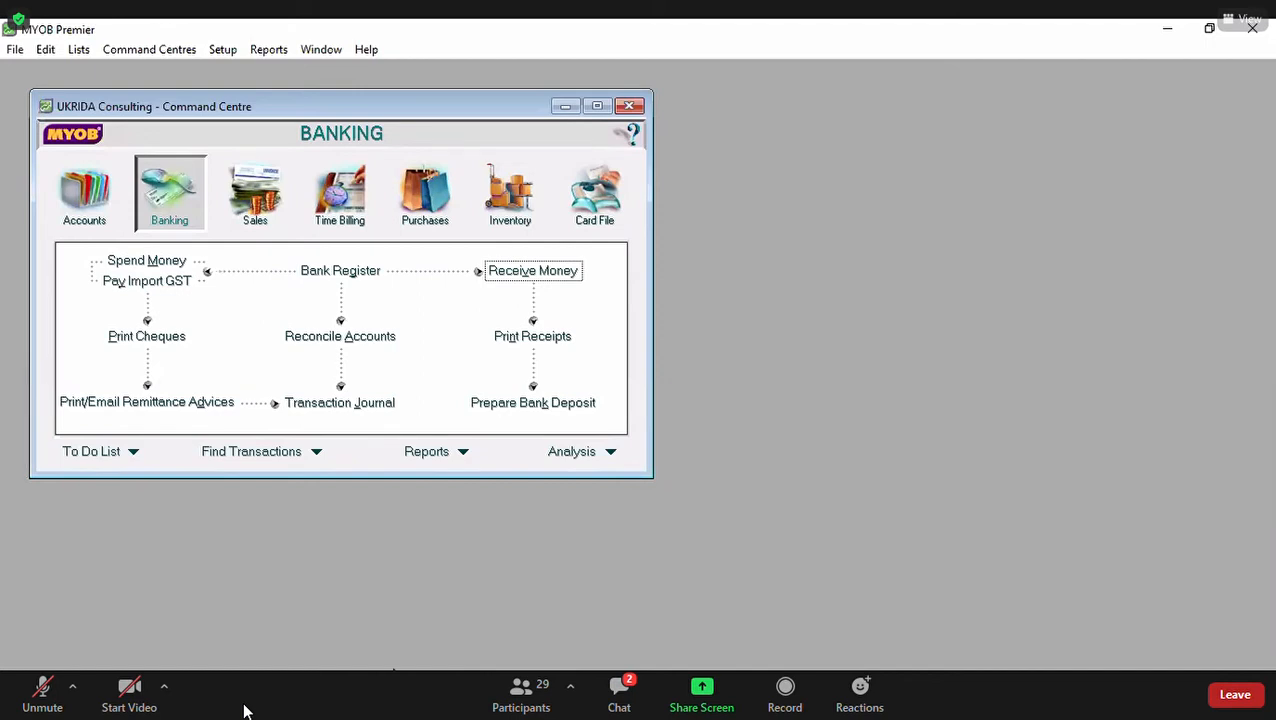
left_click(244, 705)
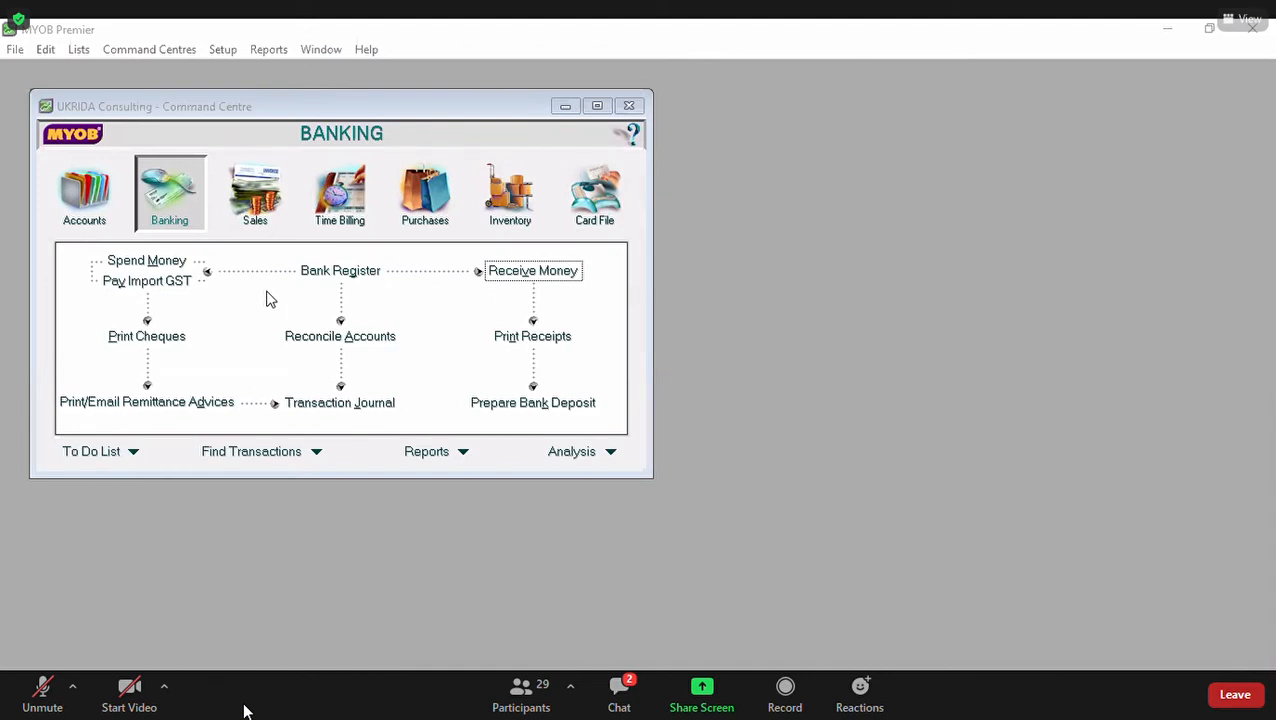
left_click(82, 192)
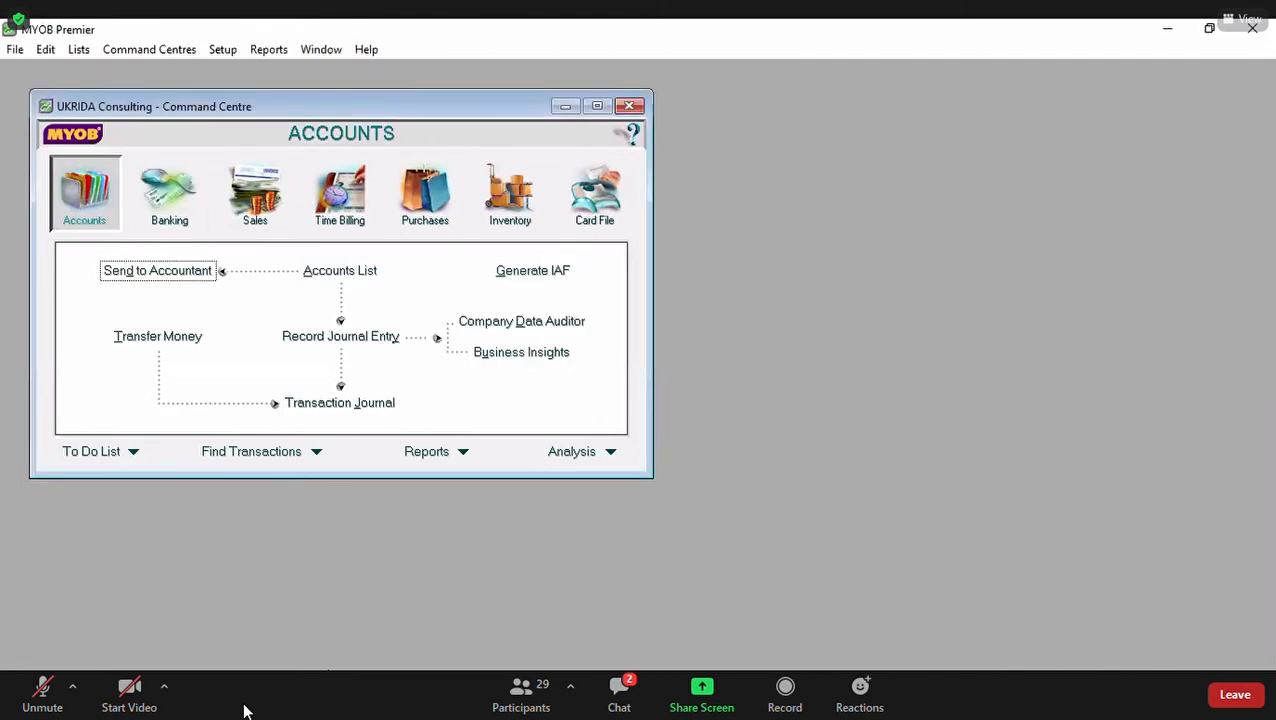
left_click(244, 706)
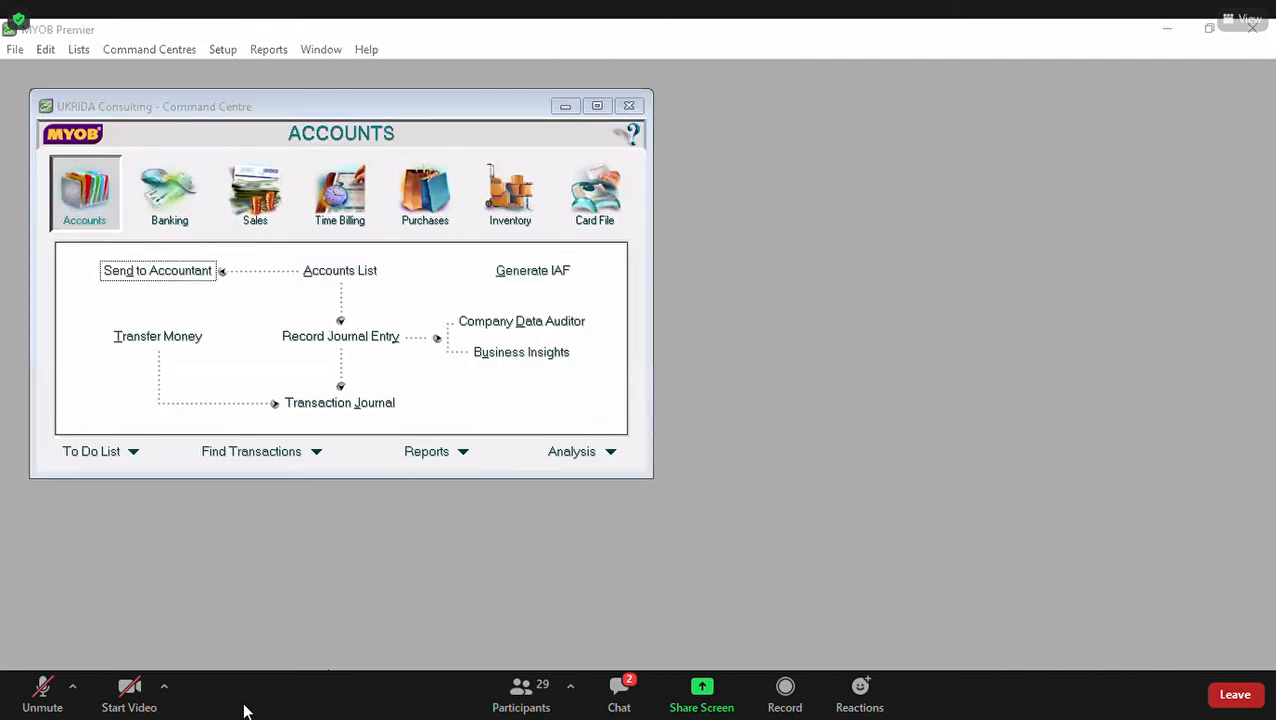
Step: Start reconciling the Bank account 1-2110 with the bank statement date 01/01/2009
left_click(167, 210)
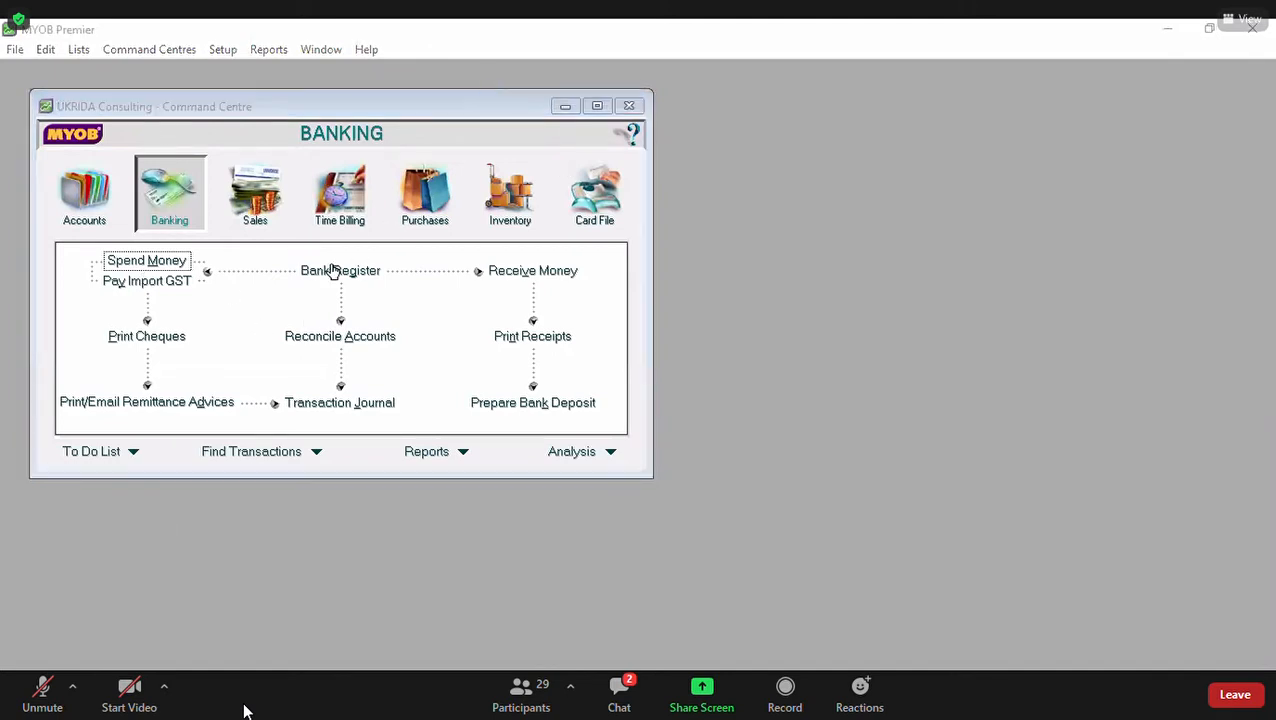
left_click(335, 336)
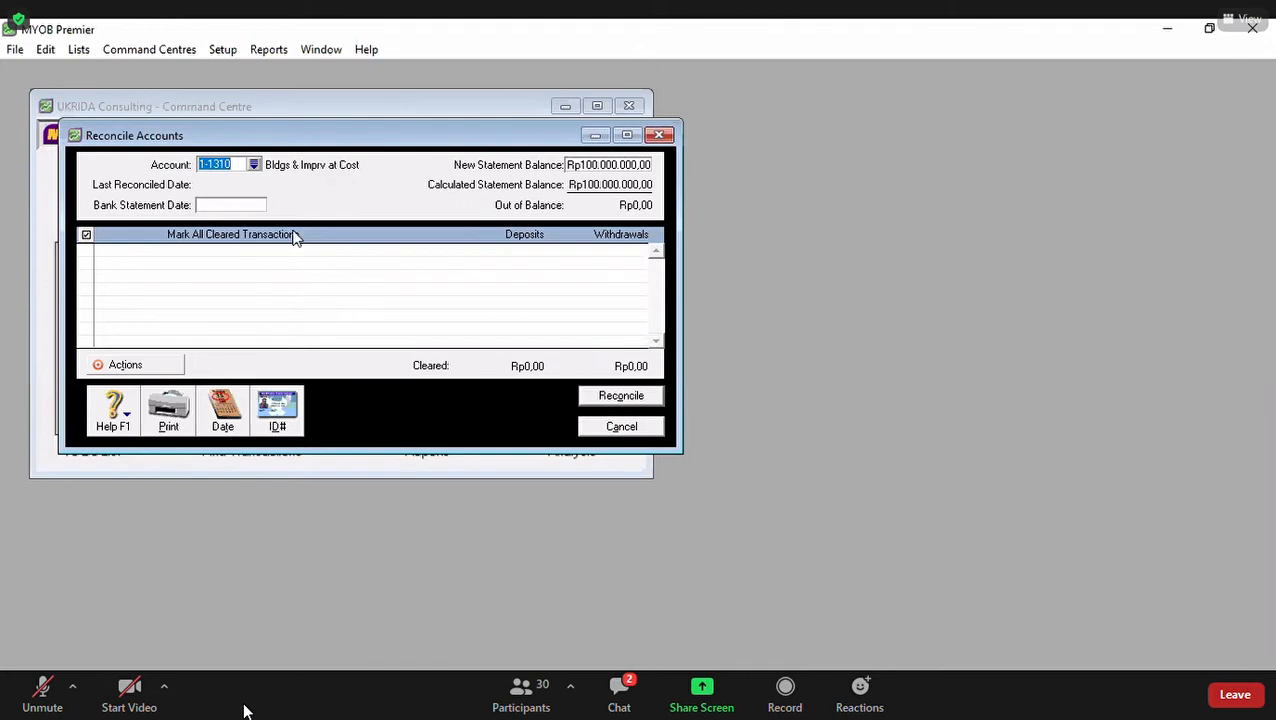
left_click(254, 165)
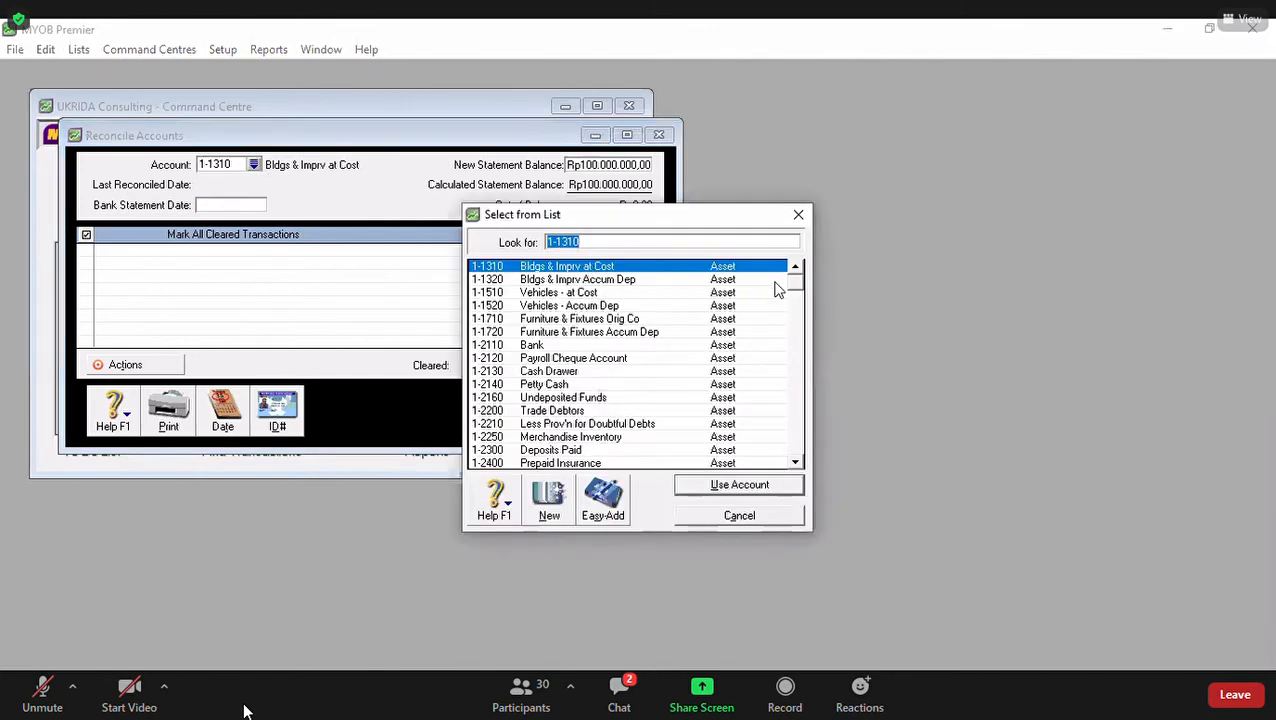
left_click(534, 348)
double_click(534, 349)
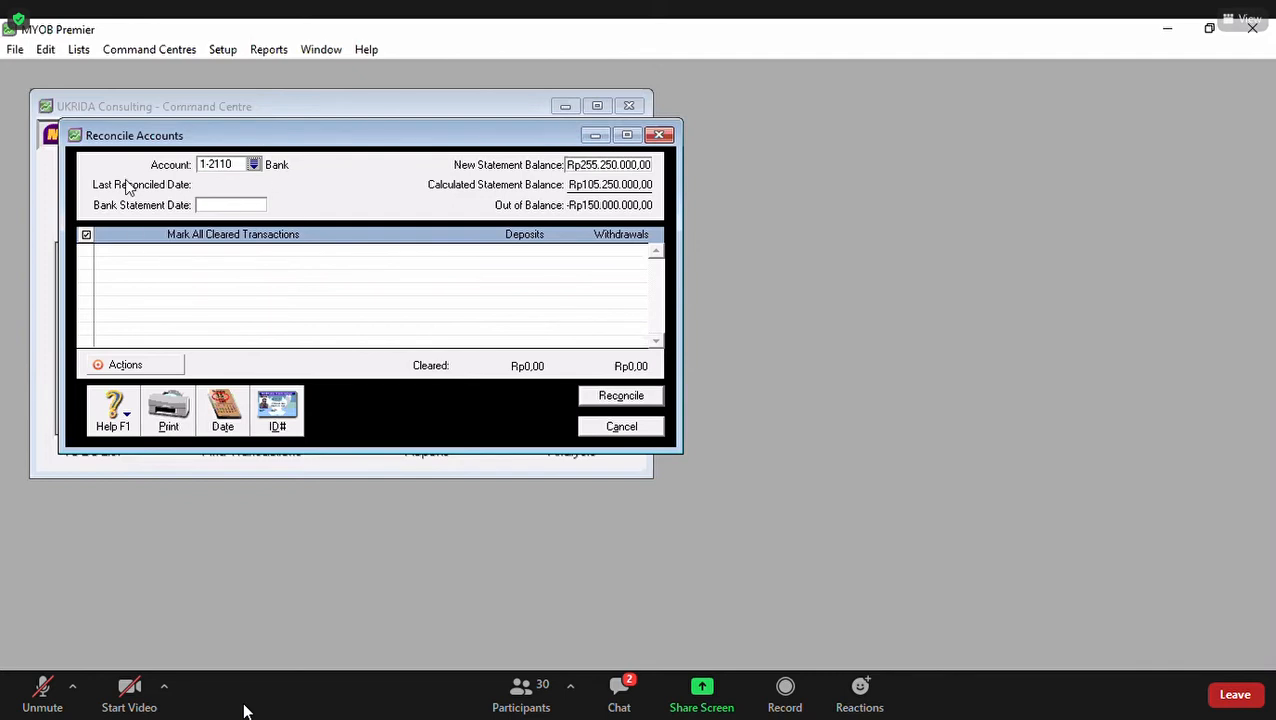
left_click(239, 206)
type("01/01/2009")
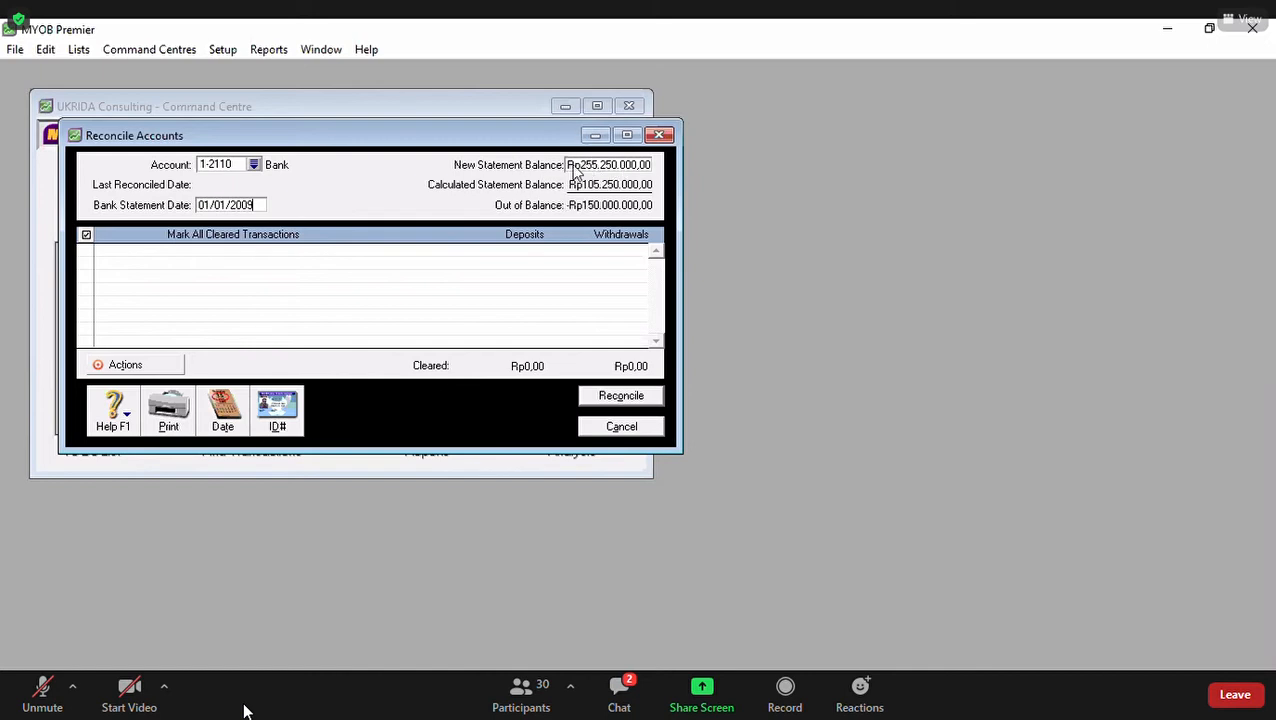
Step: Set the new statement balance of the Bank reconciliation to Rp106.100.000
left_click(640, 166)
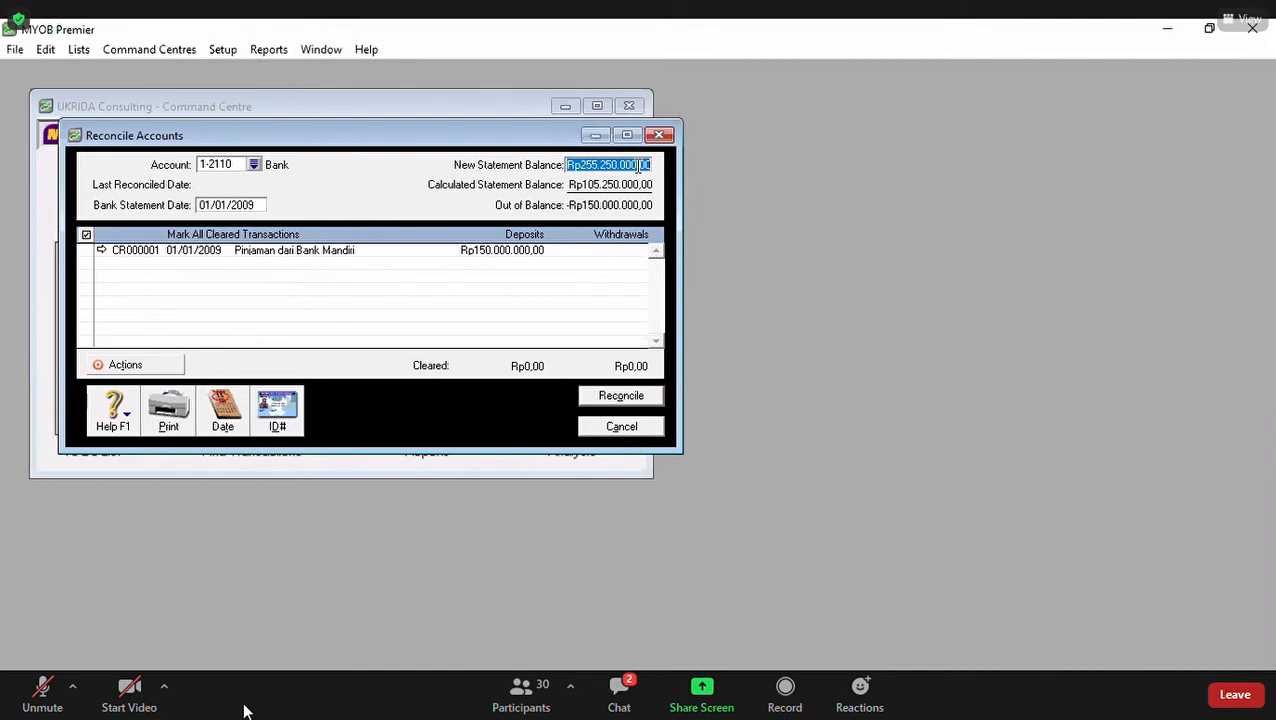
type("10")
type("6100000")
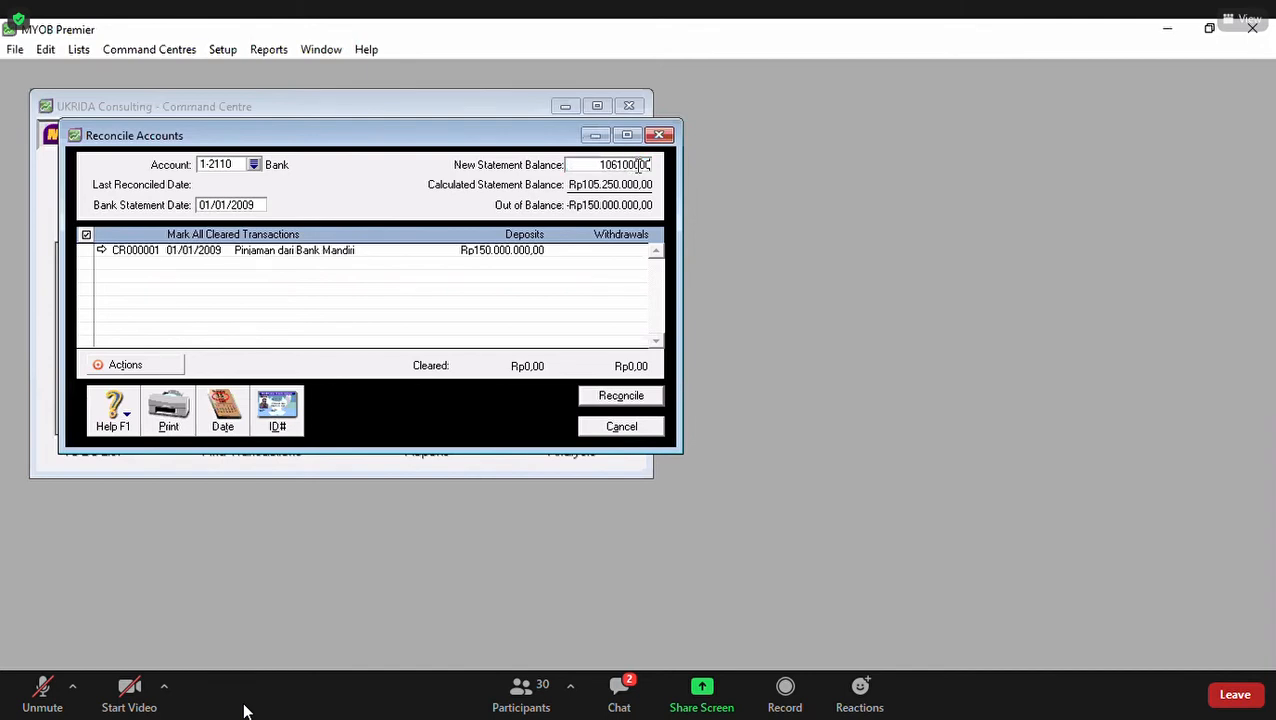
key("Tab")
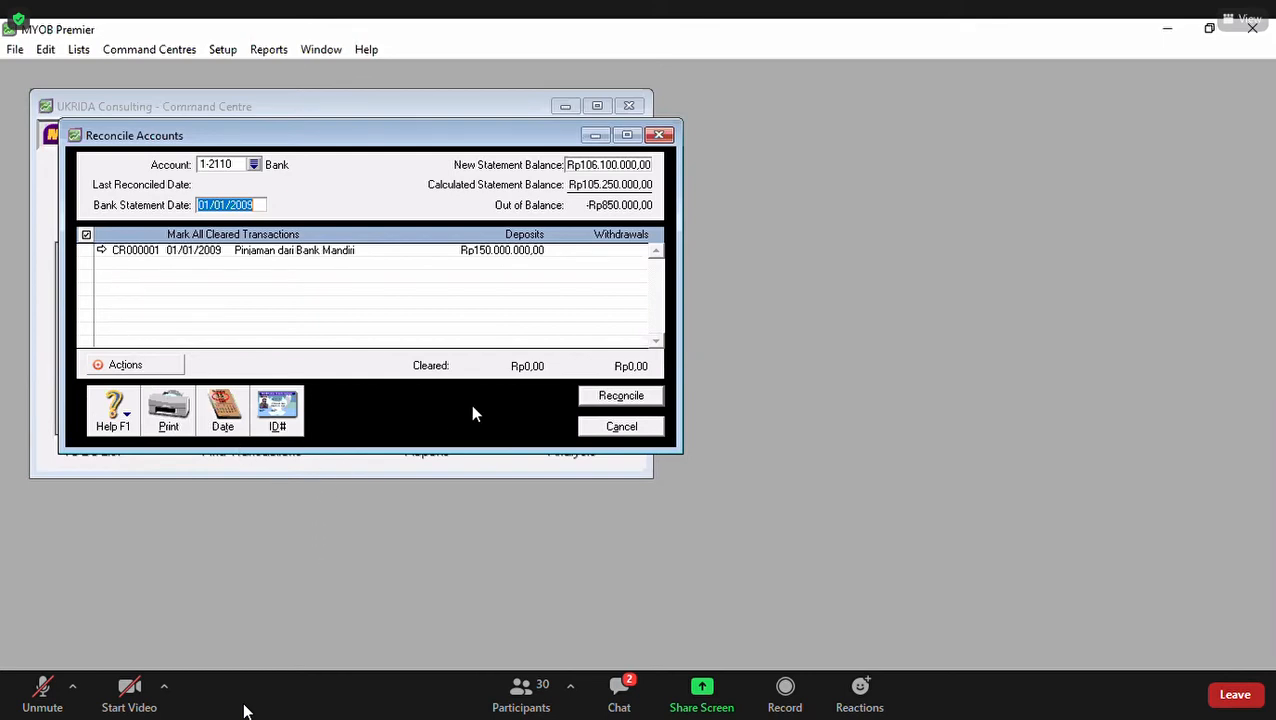
Step: View the Bank Mandiri loan receipt listed in the reconciliation and return without changing it
left_click(100, 252)
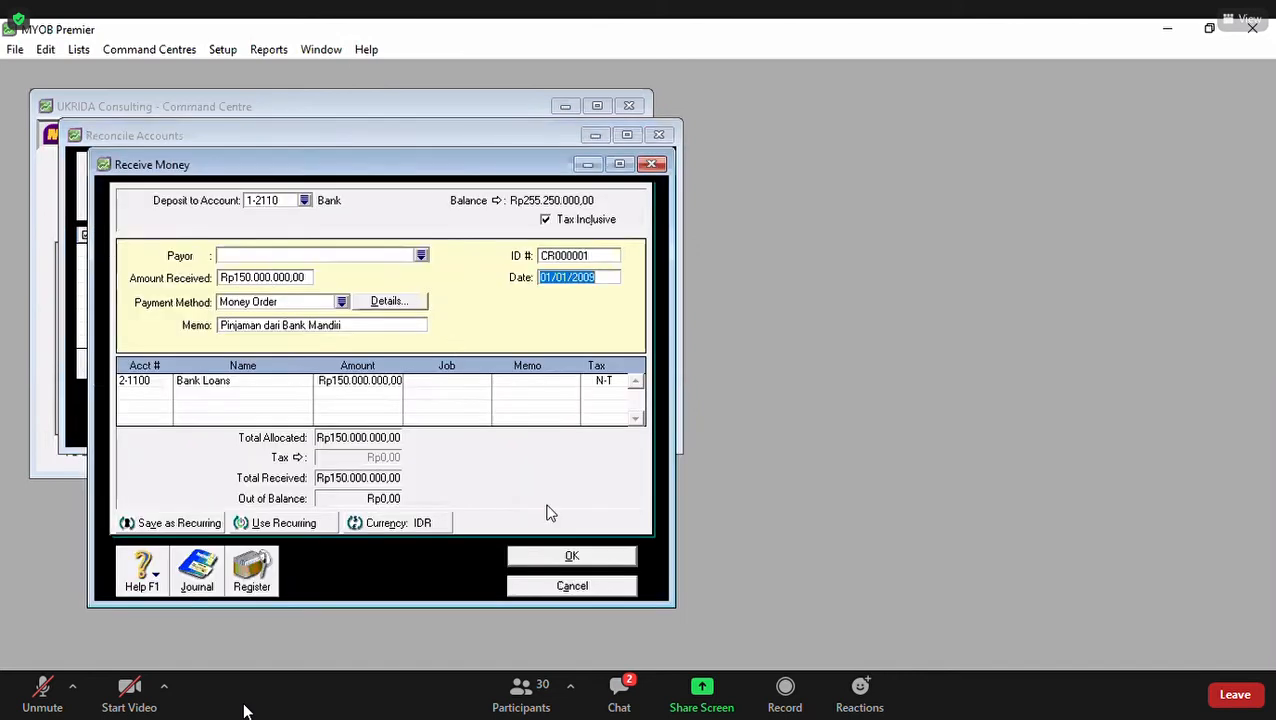
key("Escape")
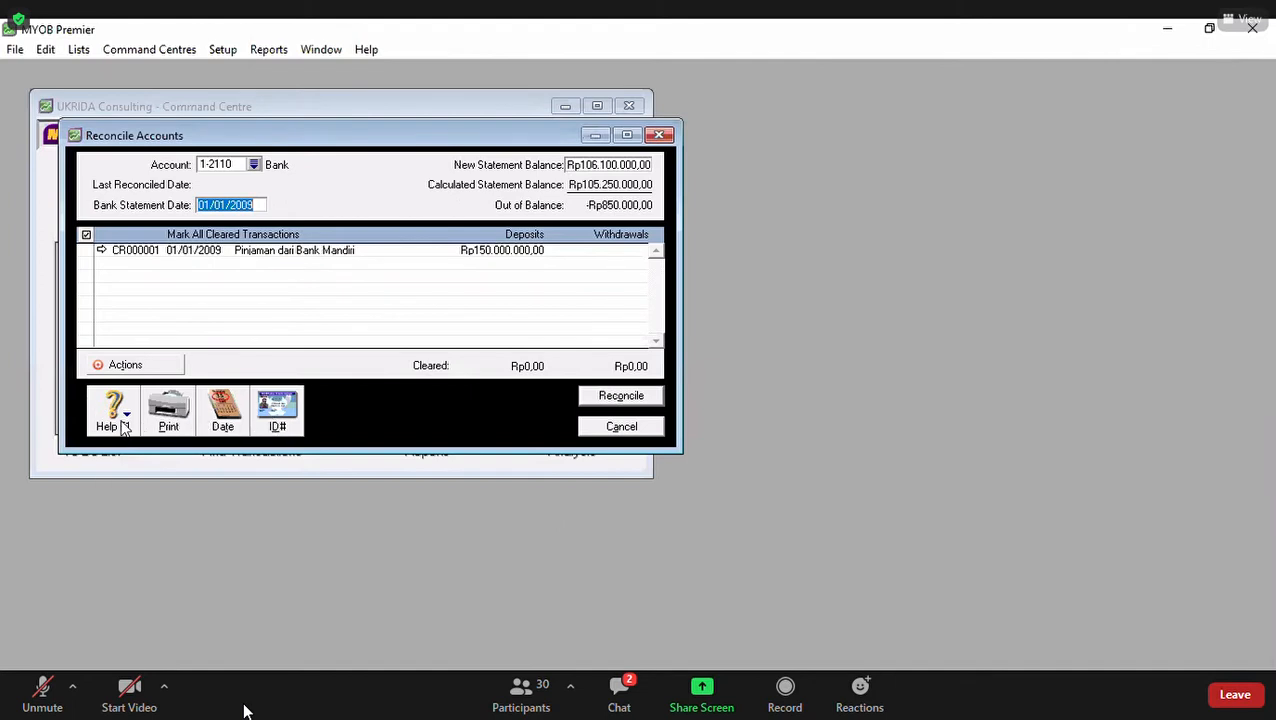
left_click(140, 368)
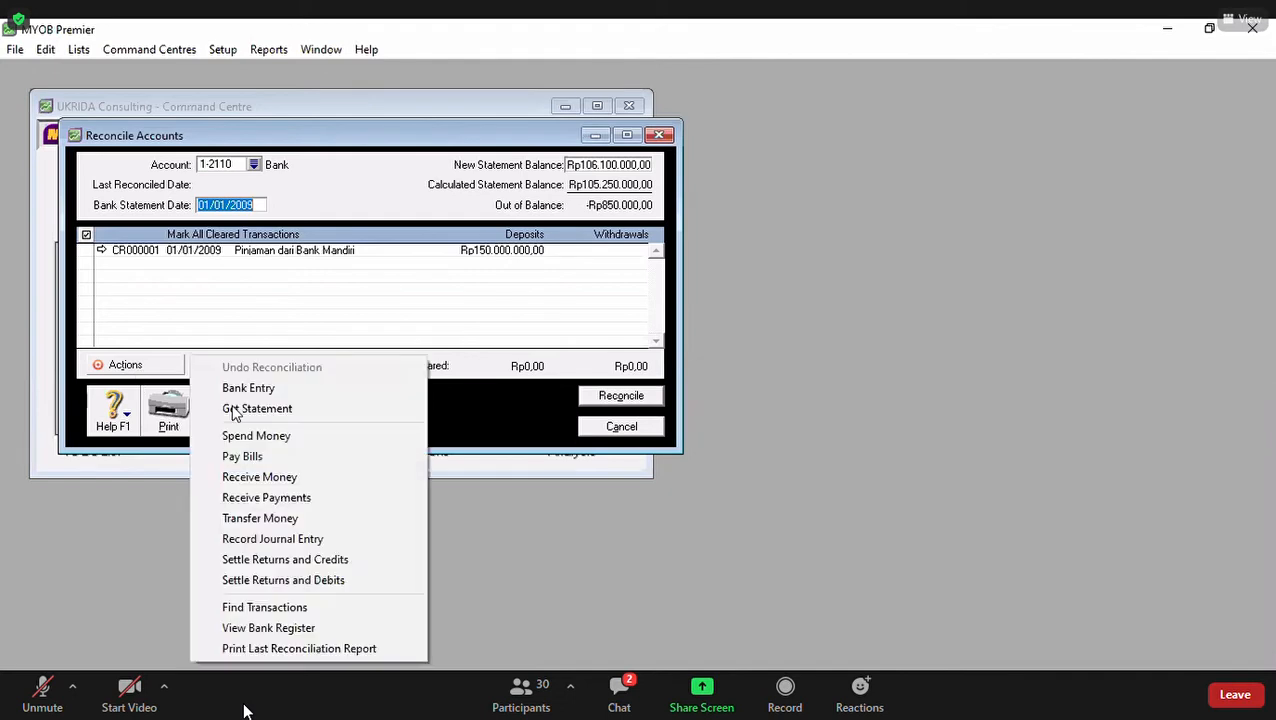
left_click(369, 612)
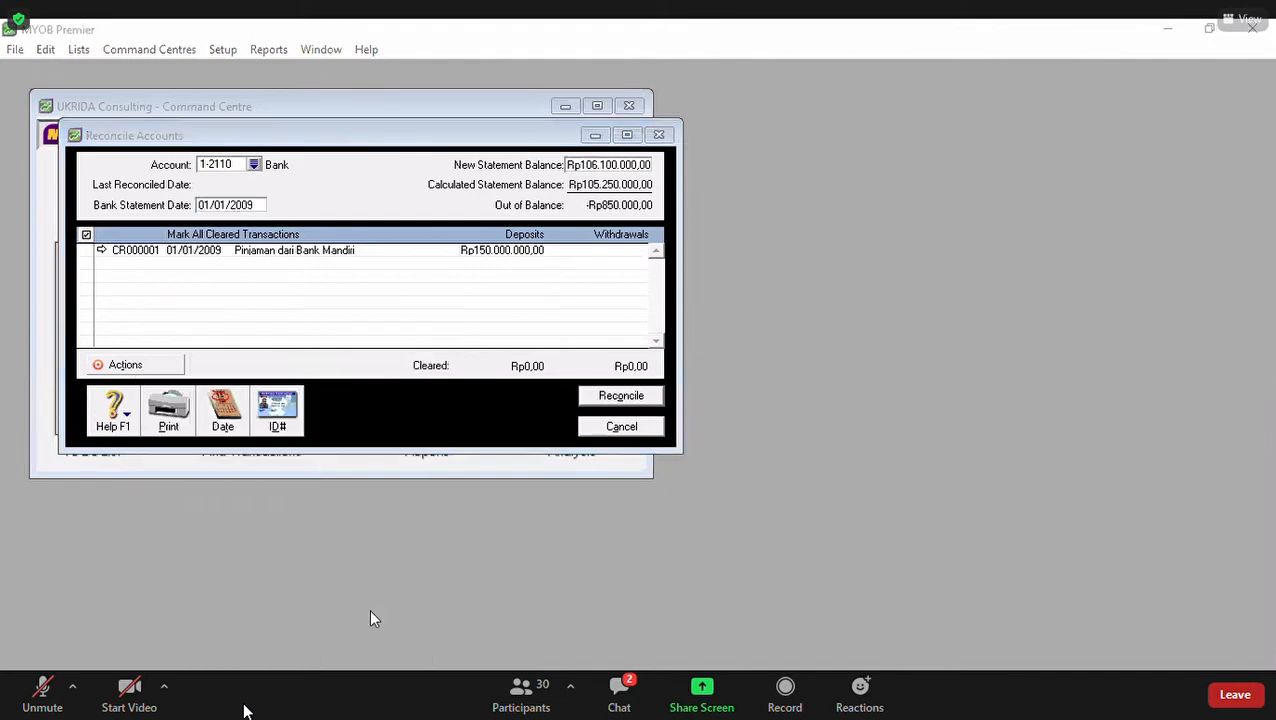
Step: Start a bank entry from the reconciliation and set the service charge amount to Rp100.000
left_click(122, 368)
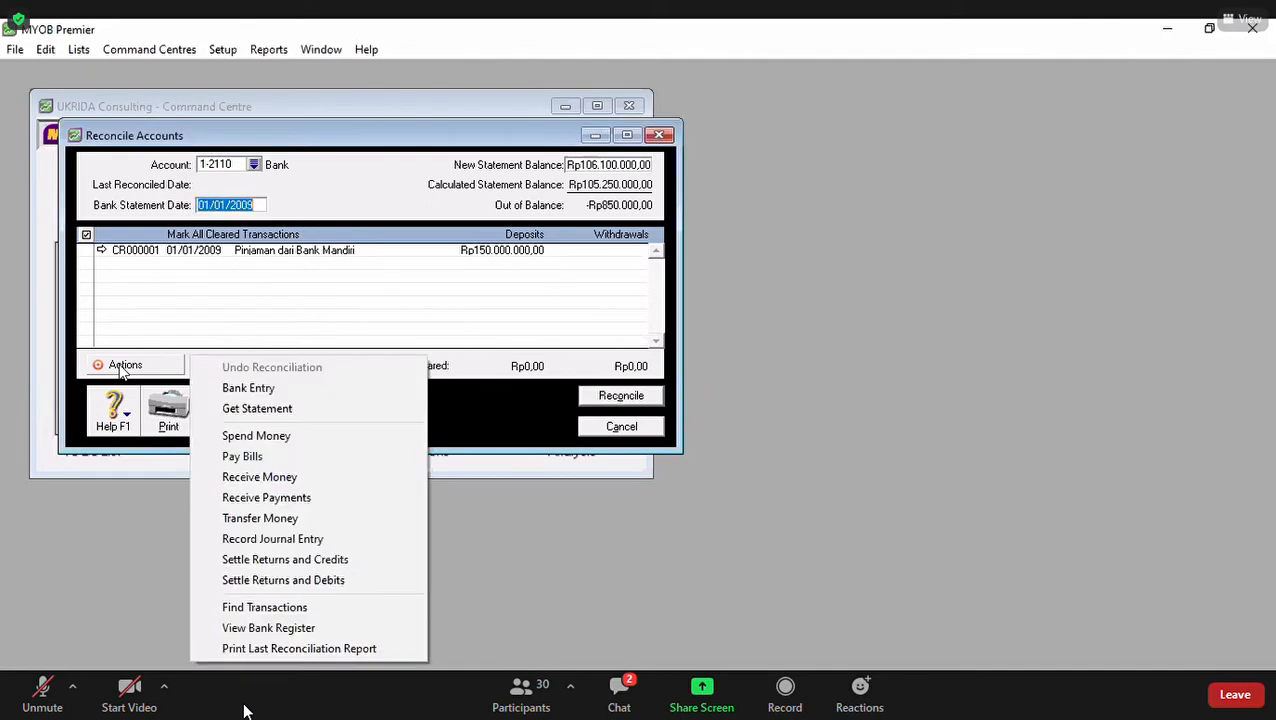
left_click(266, 392)
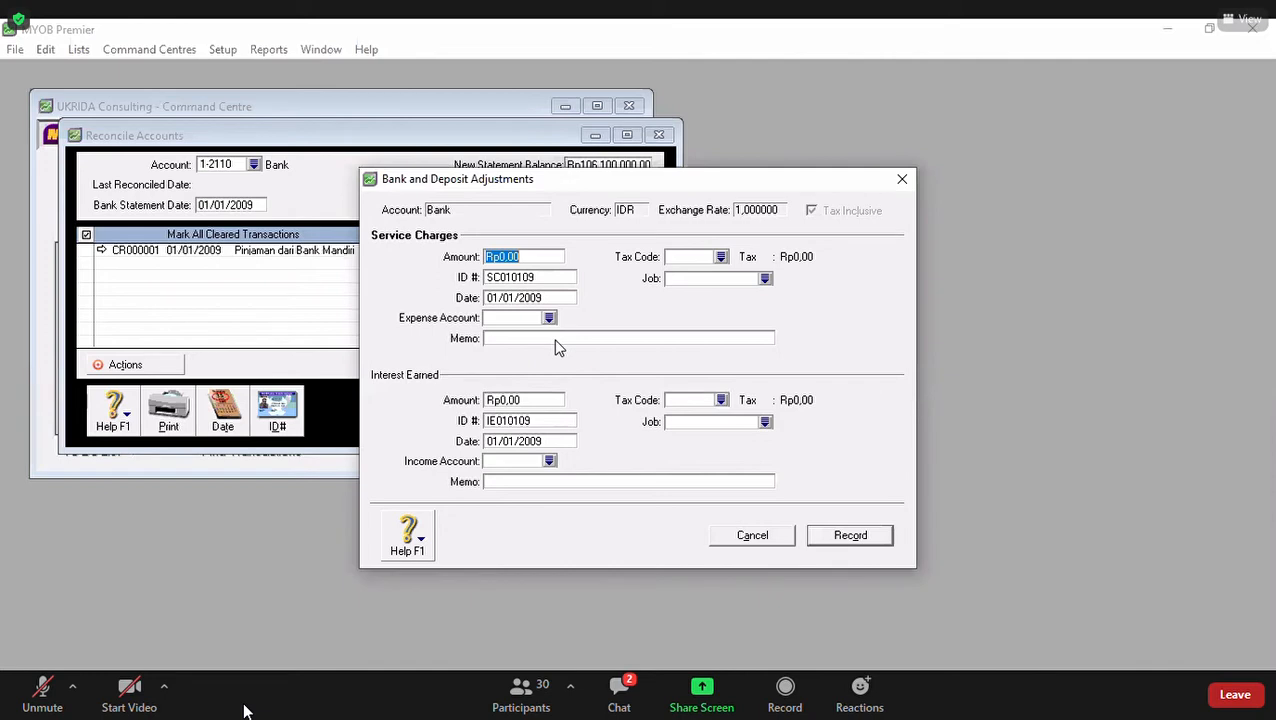
type("100.")
type("000")
key("Tab")
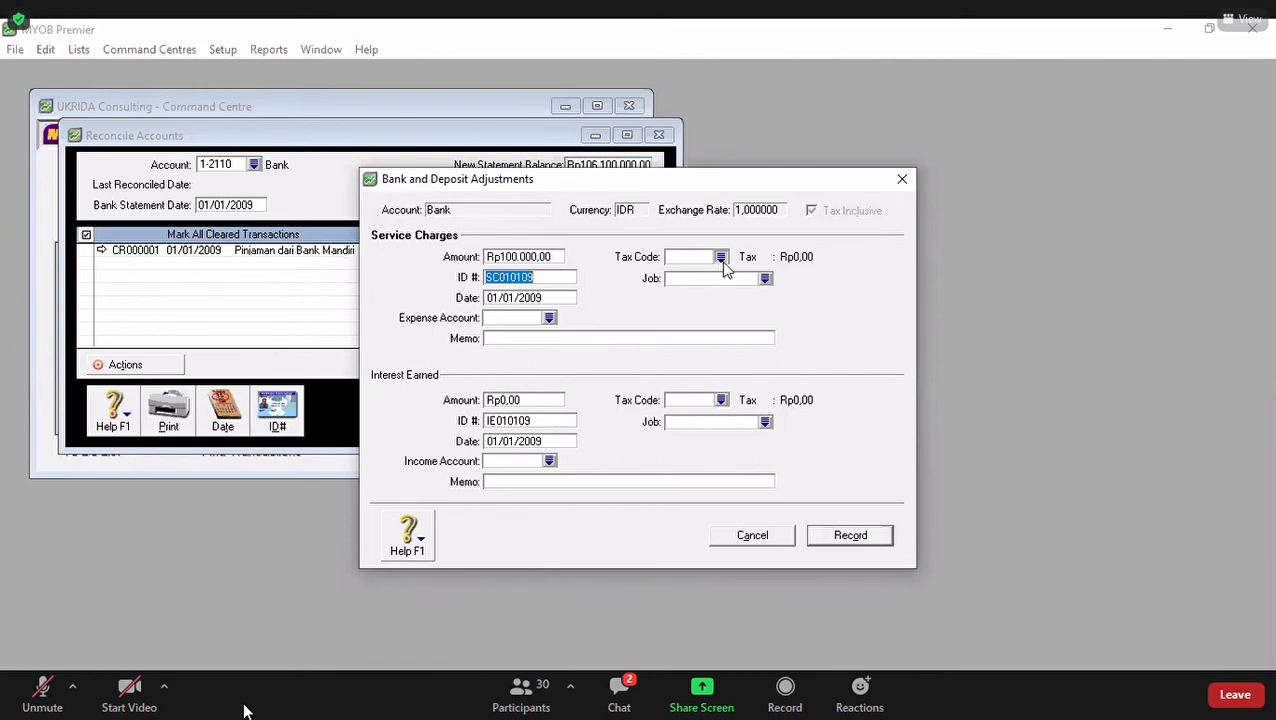
Step: Assign the tax code N-T and the expense account 6-1020 Bank Charges to the service charge
type("nt")
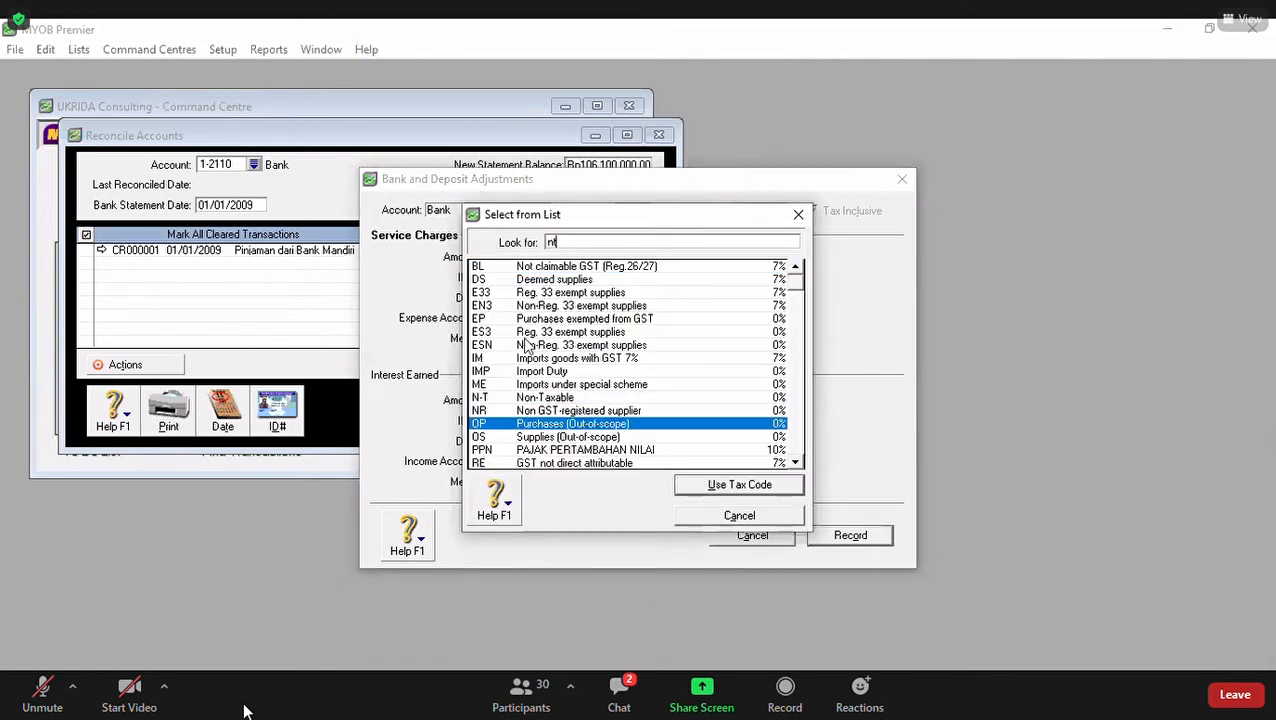
left_click(541, 399)
double_click(543, 401)
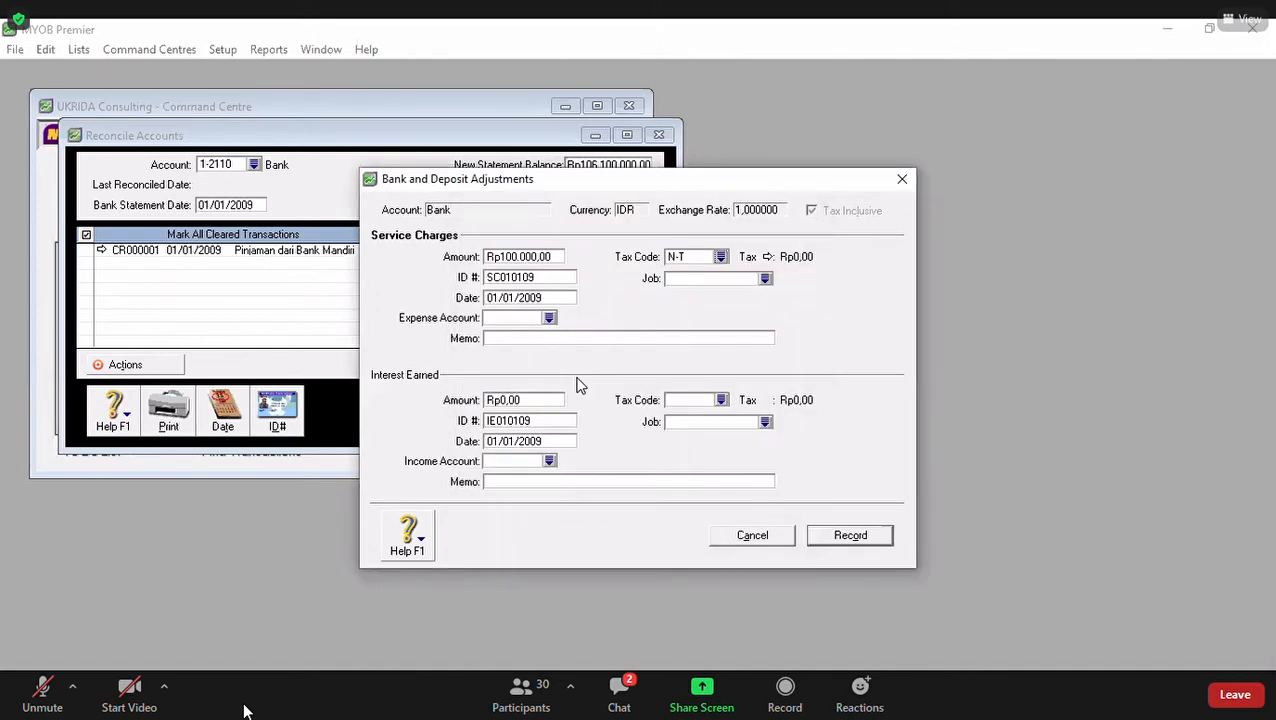
left_click(504, 317)
type("6-1020")
key("Tab")
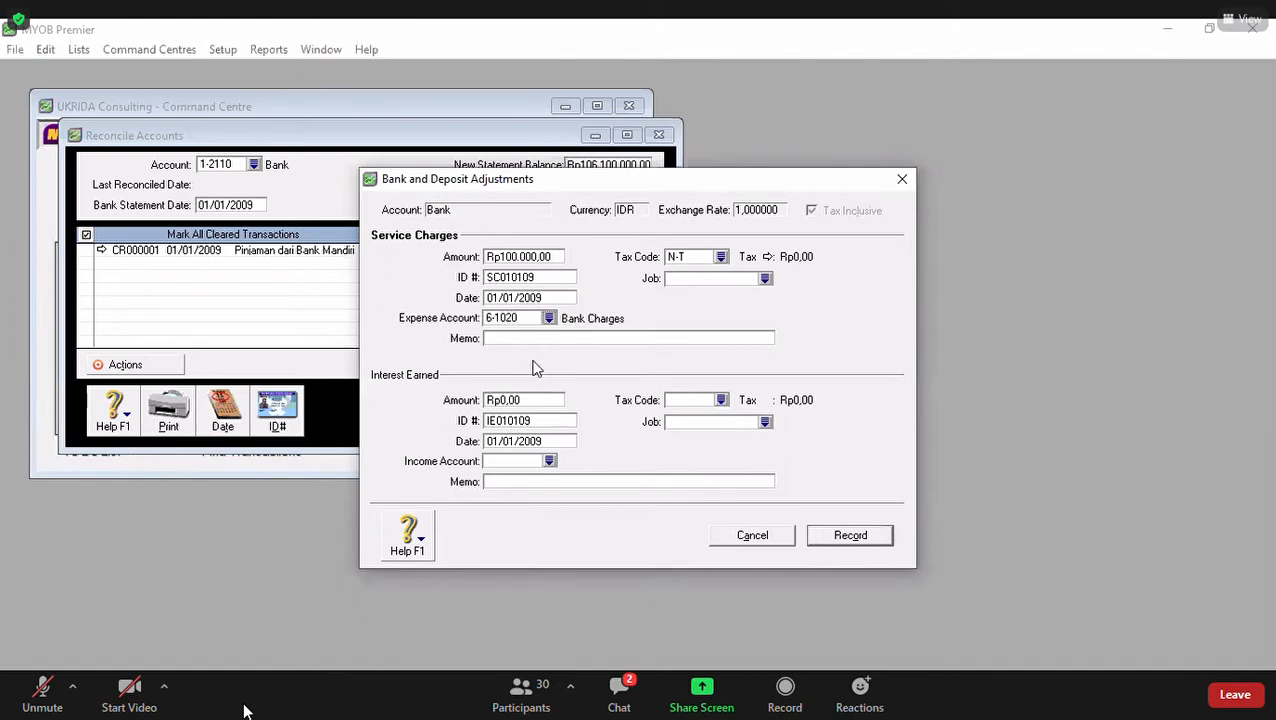
Step: Enter the memo "Biaya Administrasi Bank" for the service charge
left_click(552, 341)
type("Biaya")
key("BackSpace")
key("BackSpace")
key("BackSpace")
key("BackSpace")
type("iaya Admins")
key("BackSpace")
type("istrasi Bank")
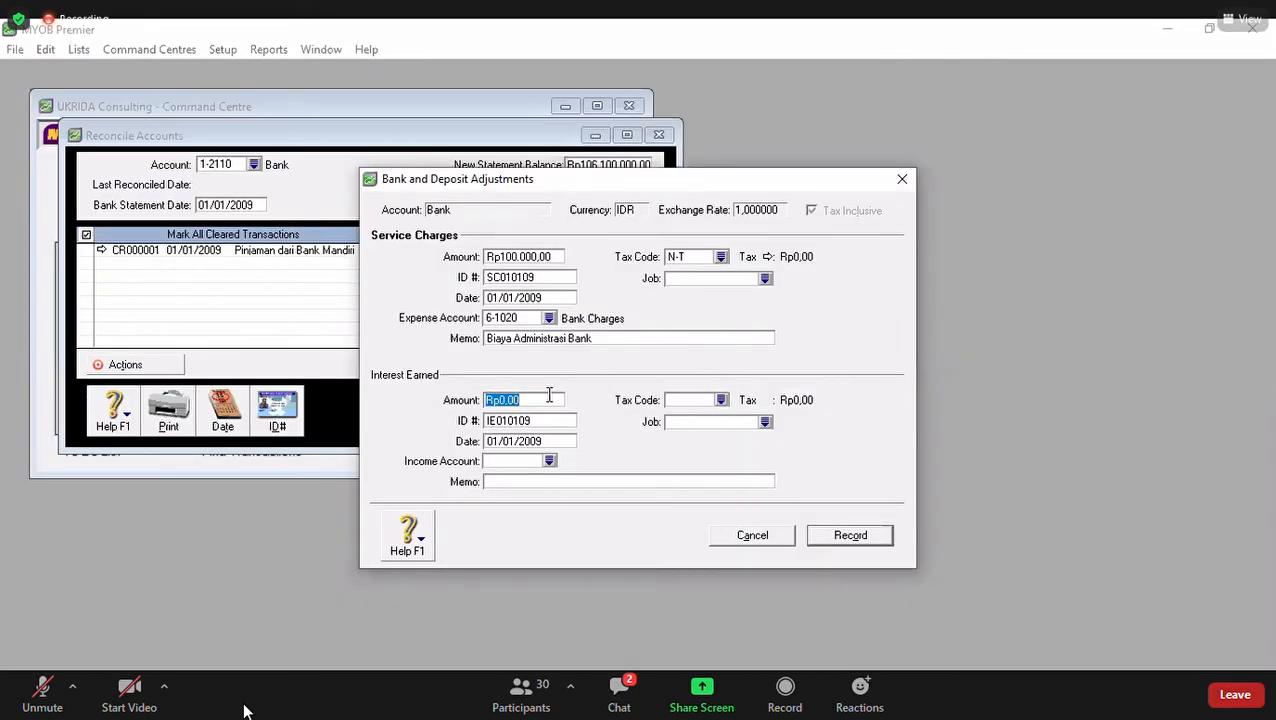
Step: Set the interest earned amount to Rp950.000 in the bank adjustment
type("8")
key("BackSpace")
type("950.000")
key("Tab")
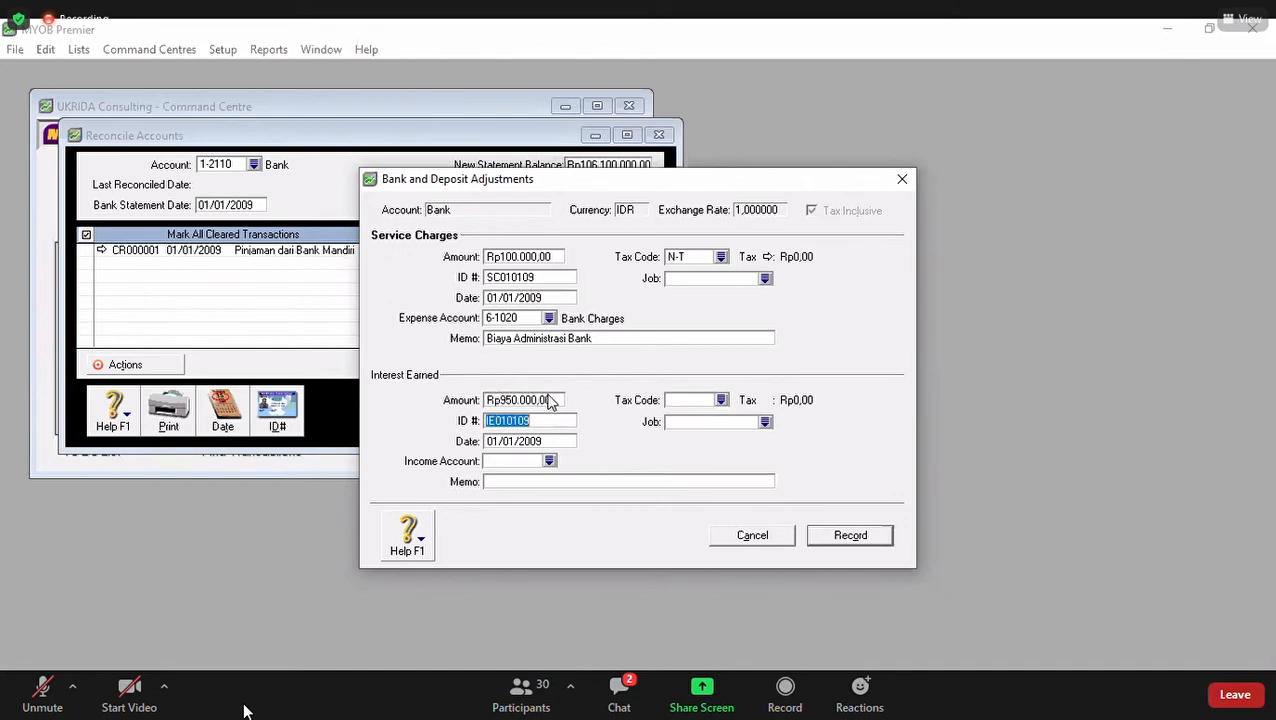
key("Tab")
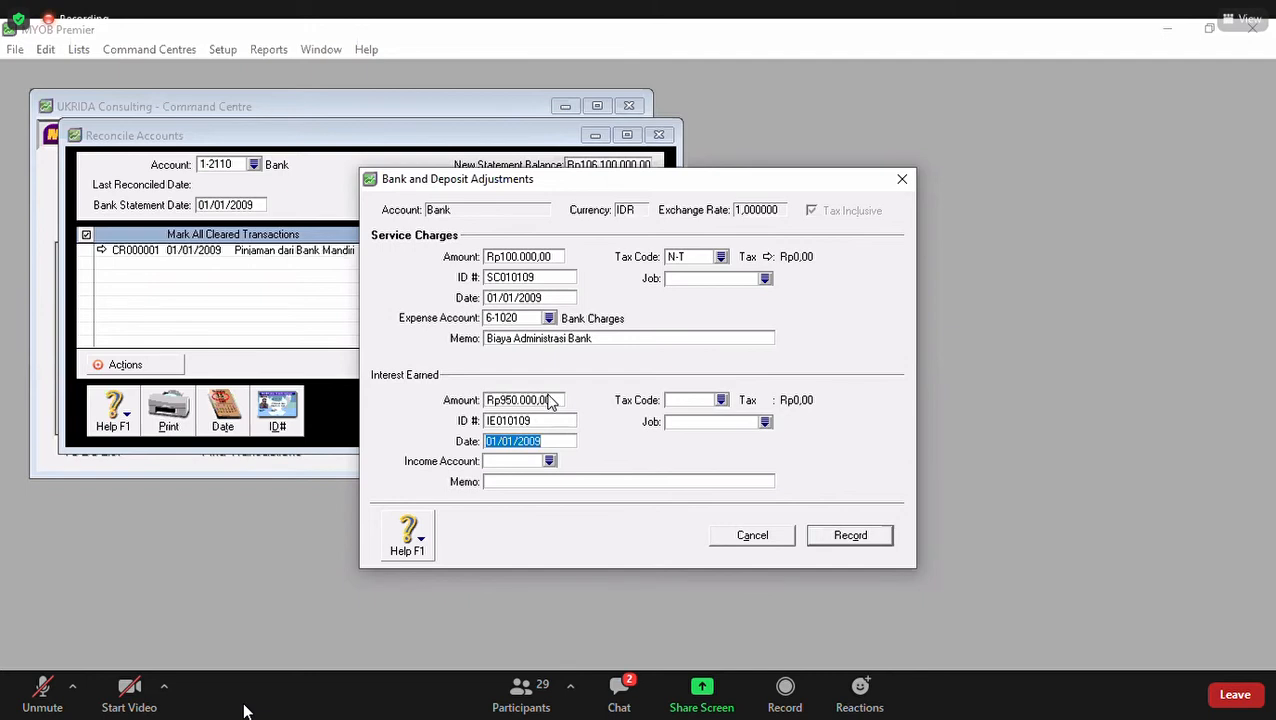
Step: Assign the tax code N-T and the income account 8-1000 Interest Income to the interest earned
left_click(701, 399)
type("N")
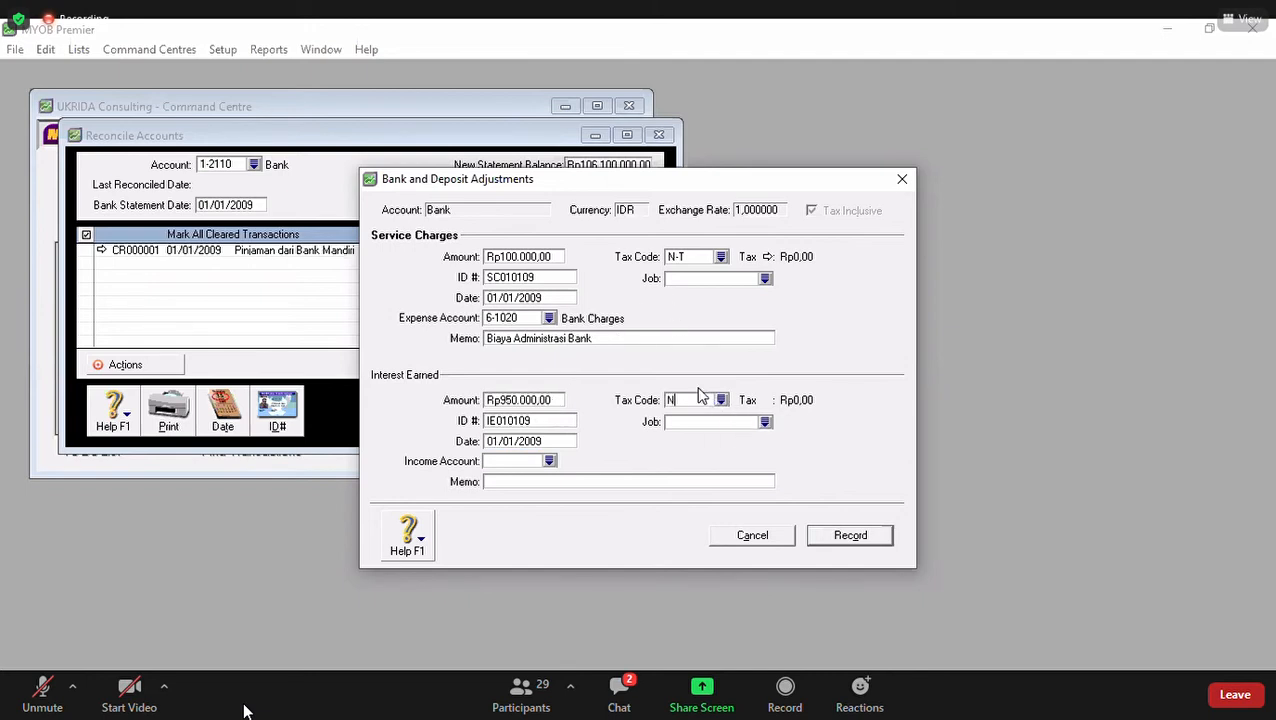
type("-T")
key("Tab")
left_click(502, 460)
type("8-1000")
key("Tab")
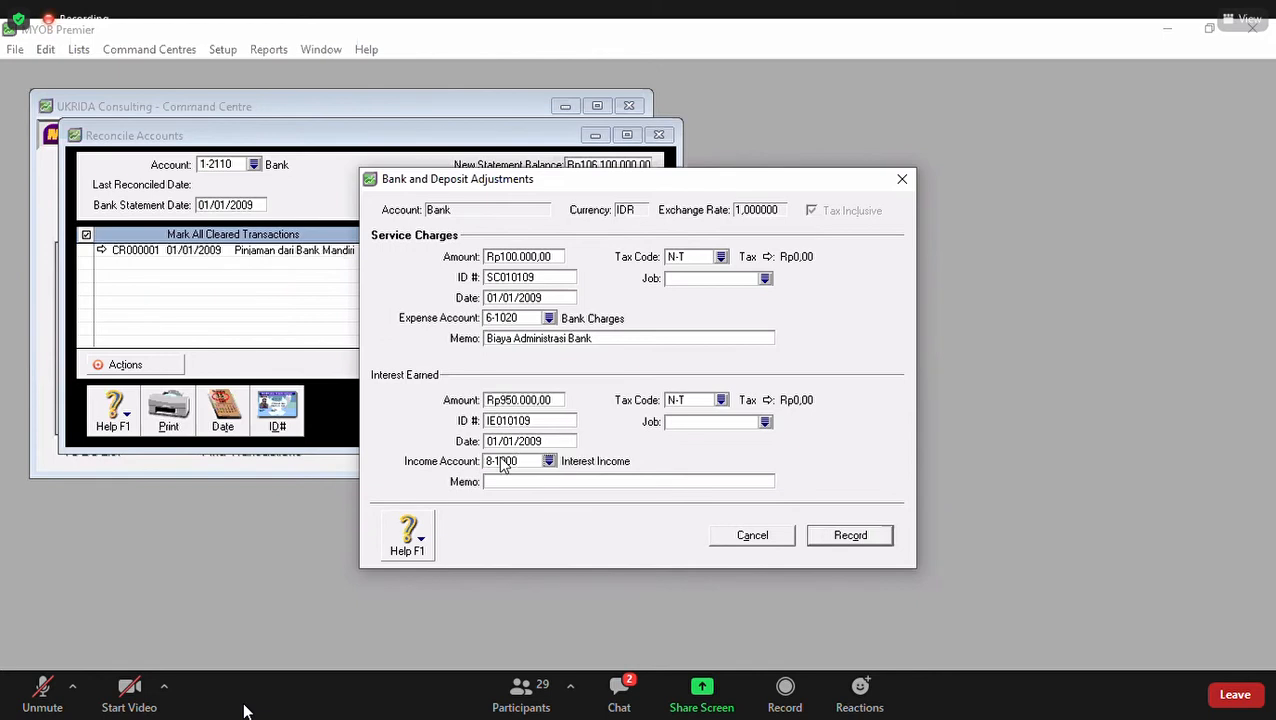
Step: Enter the memo "Pendapatan Bunga" for the interest earned and record the service charge and interest adjustments
left_click(555, 482)
type("Pendapatan Bunga")
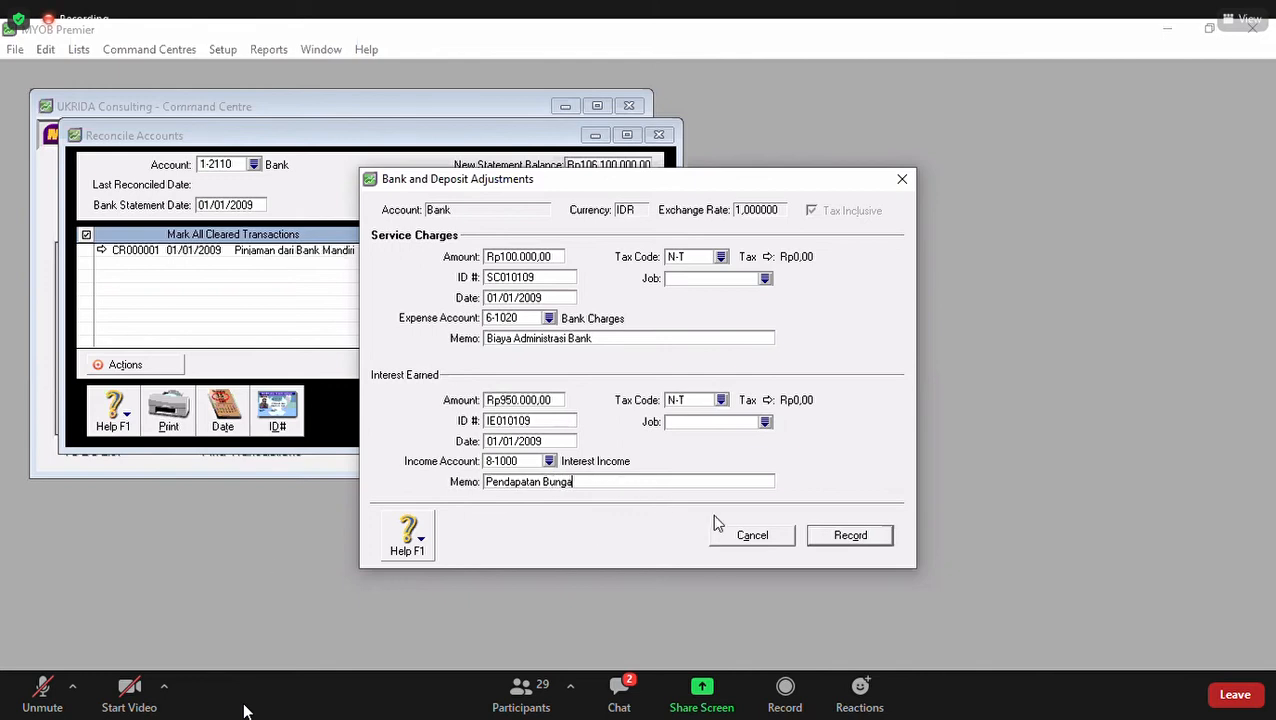
left_click(845, 535)
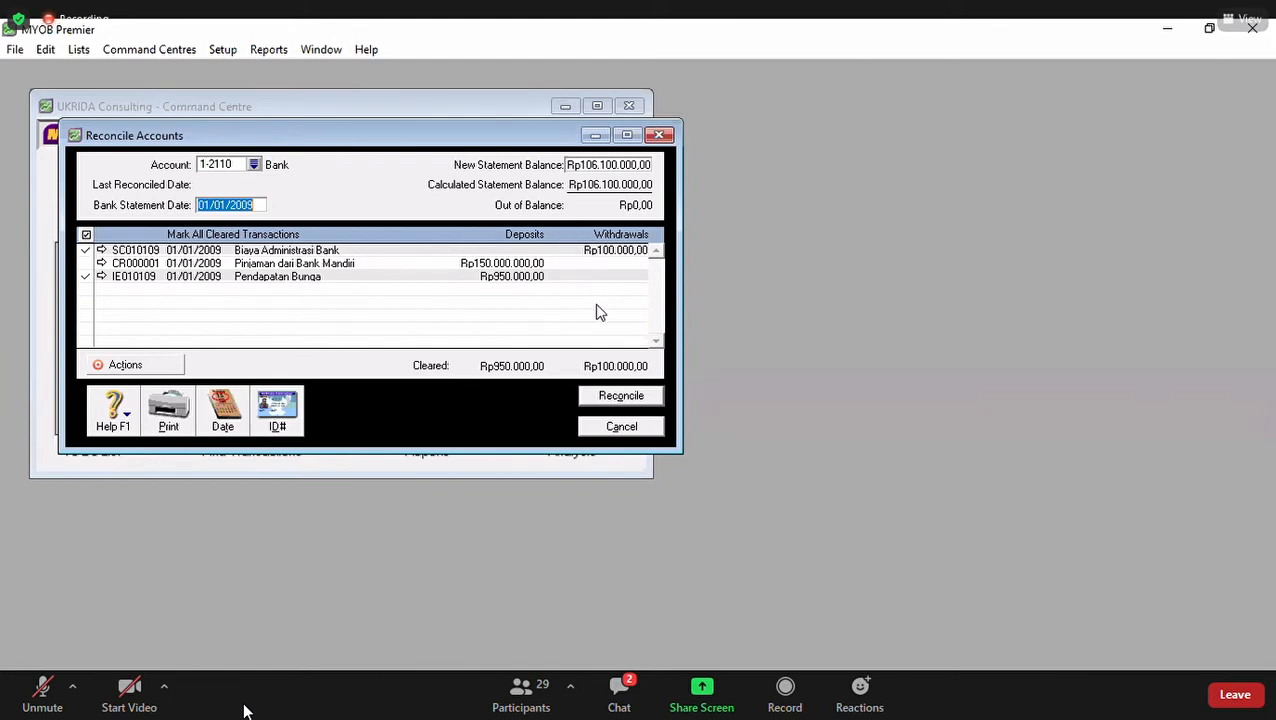
Step: Reconcile the Bank account with the two cleared adjustments, without printing the report, and leave the reconciliation
left_click(601, 399)
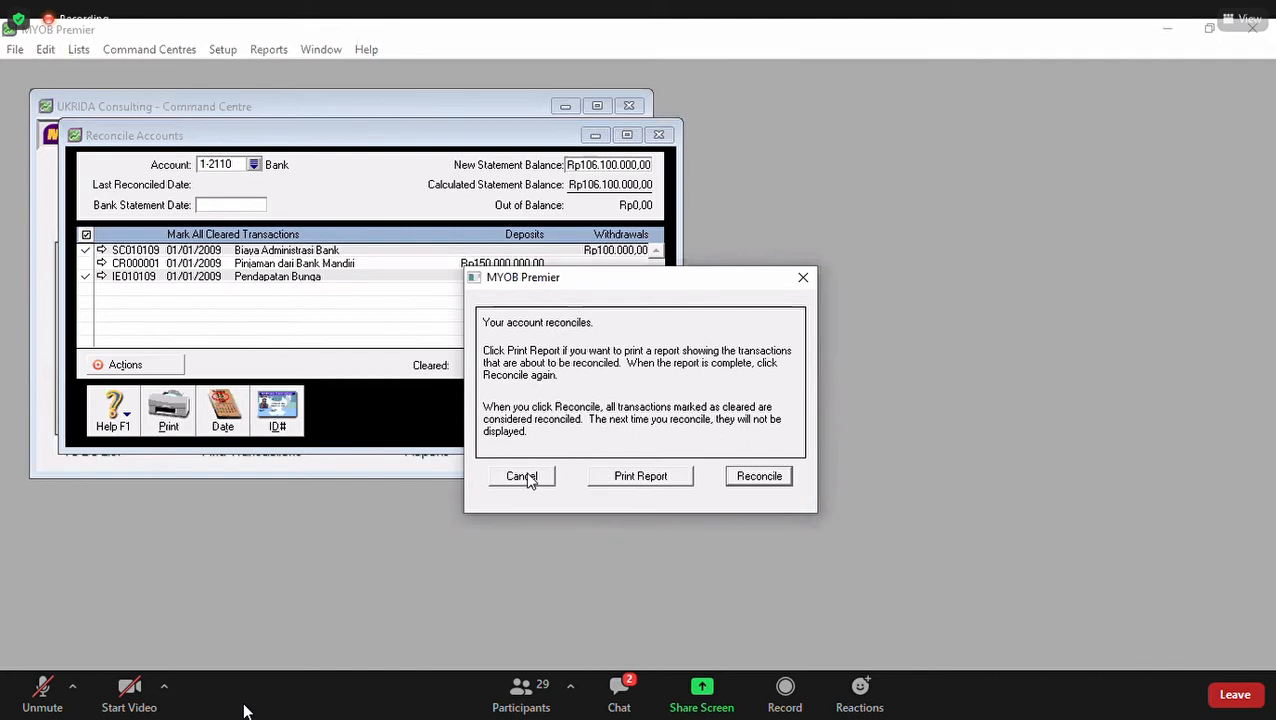
left_click(760, 476)
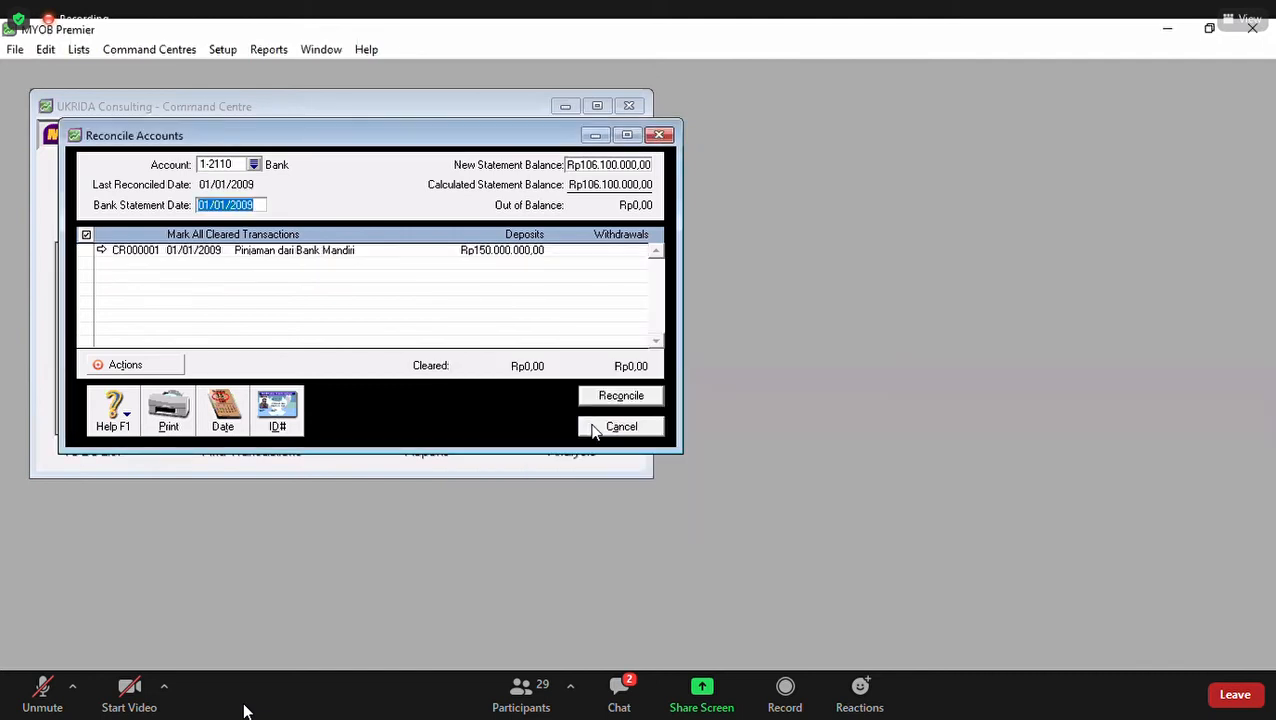
left_click(594, 428)
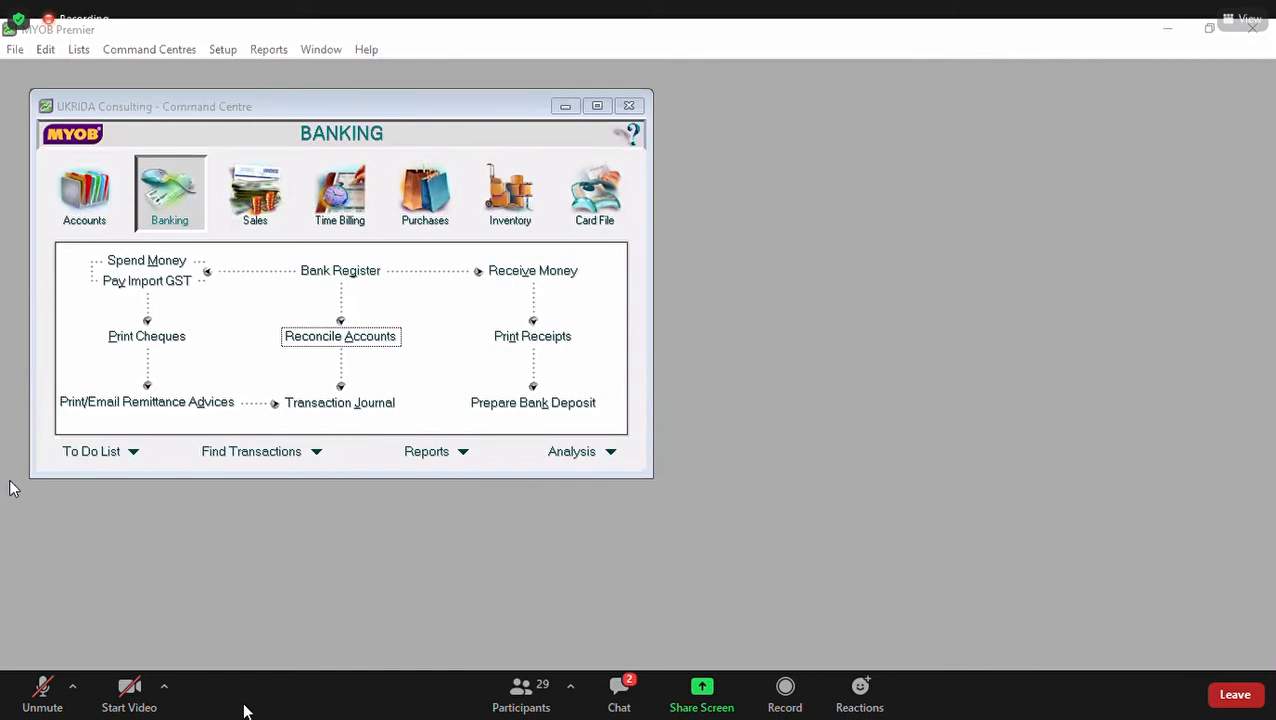
left_click(40, 698)
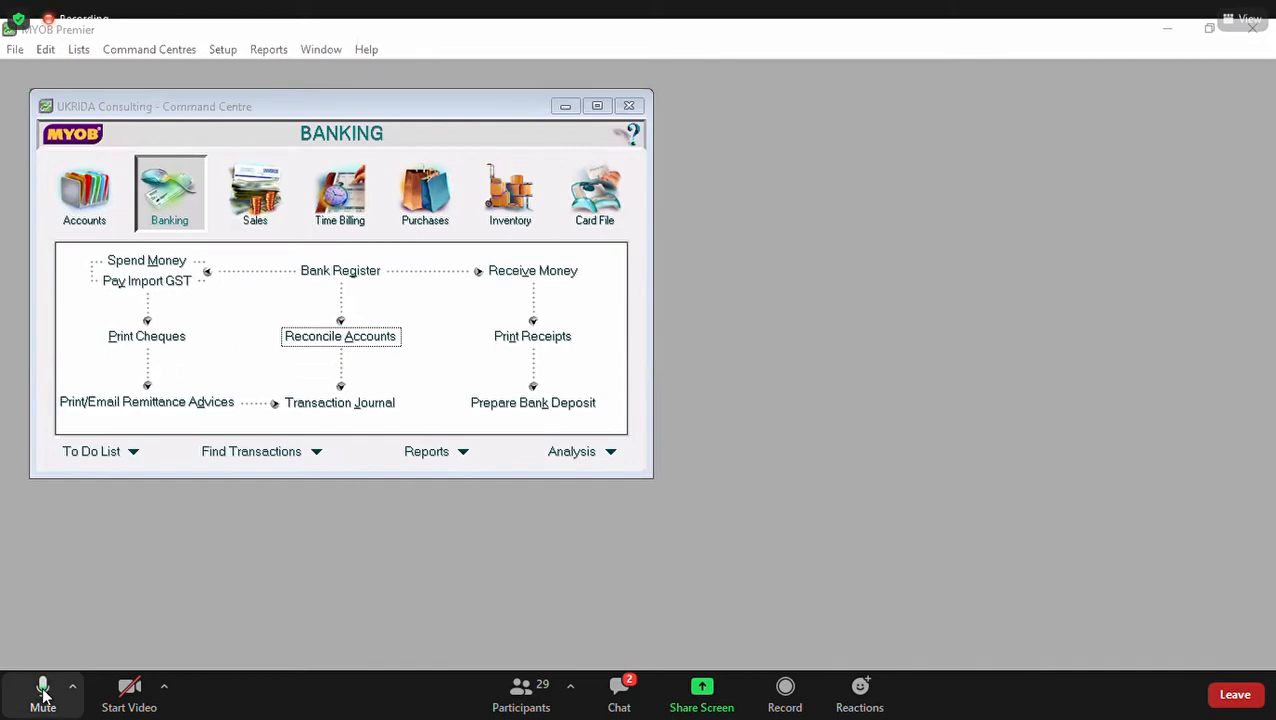
left_click(43, 693)
Step: Review the disbursement, general and receipt entries in the transaction journal from 01/01/2009 onward
left_click(349, 405)
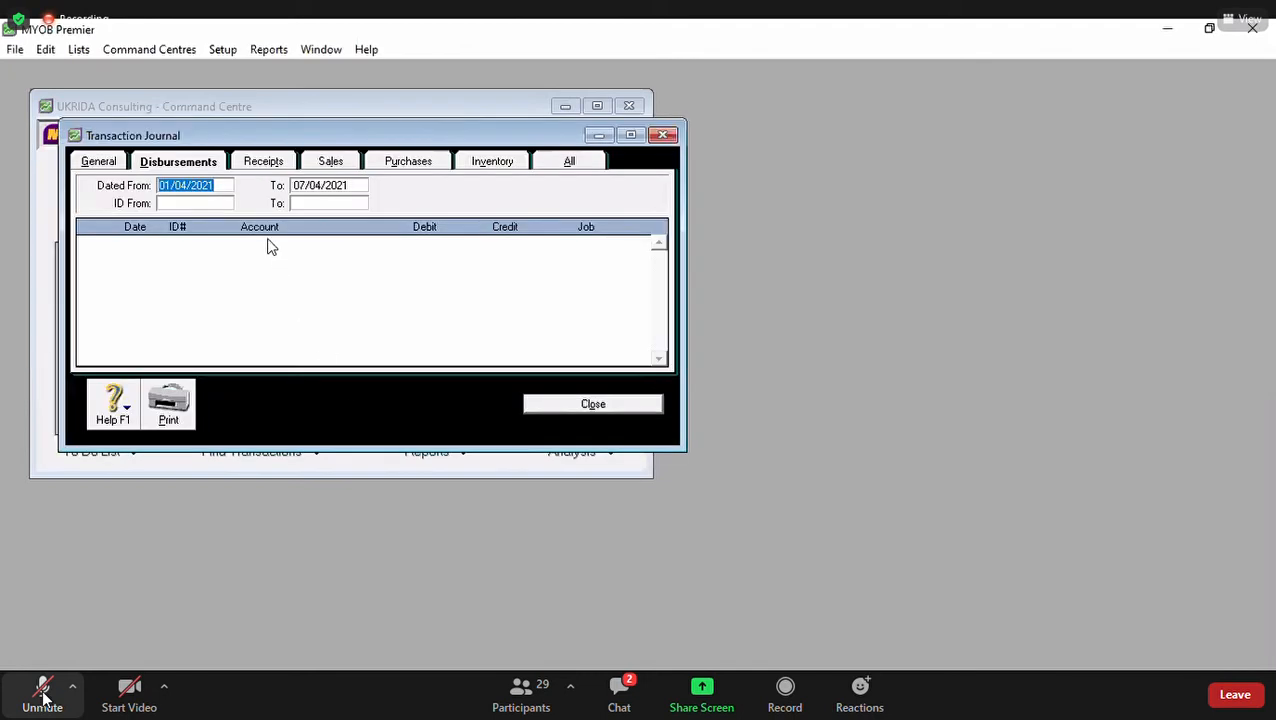
type("01/01/2009")
key("Tab")
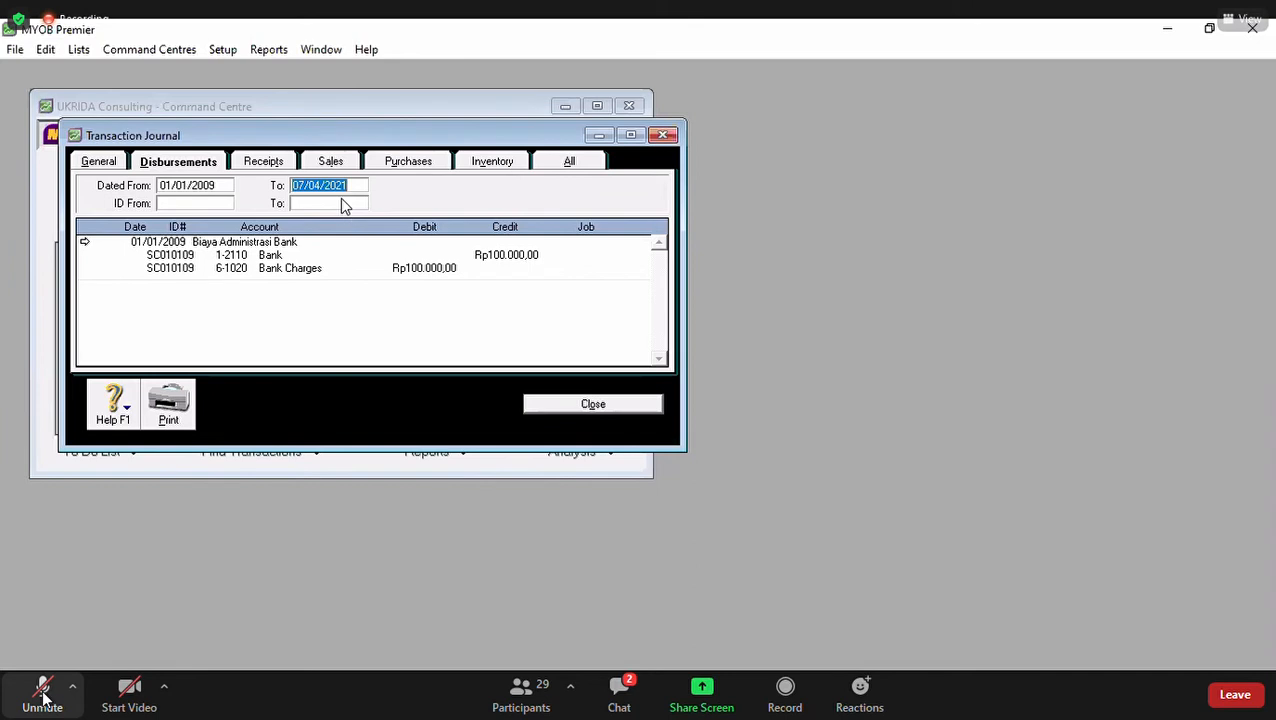
left_click(99, 163)
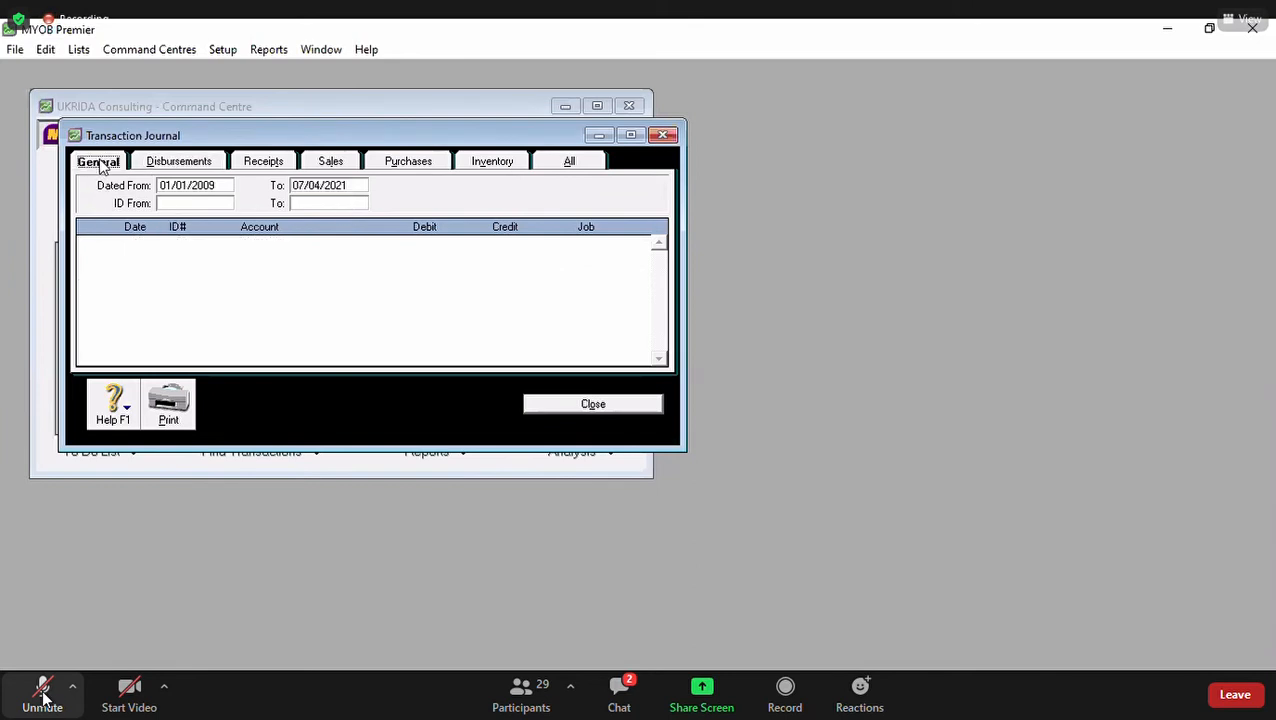
left_click(280, 166)
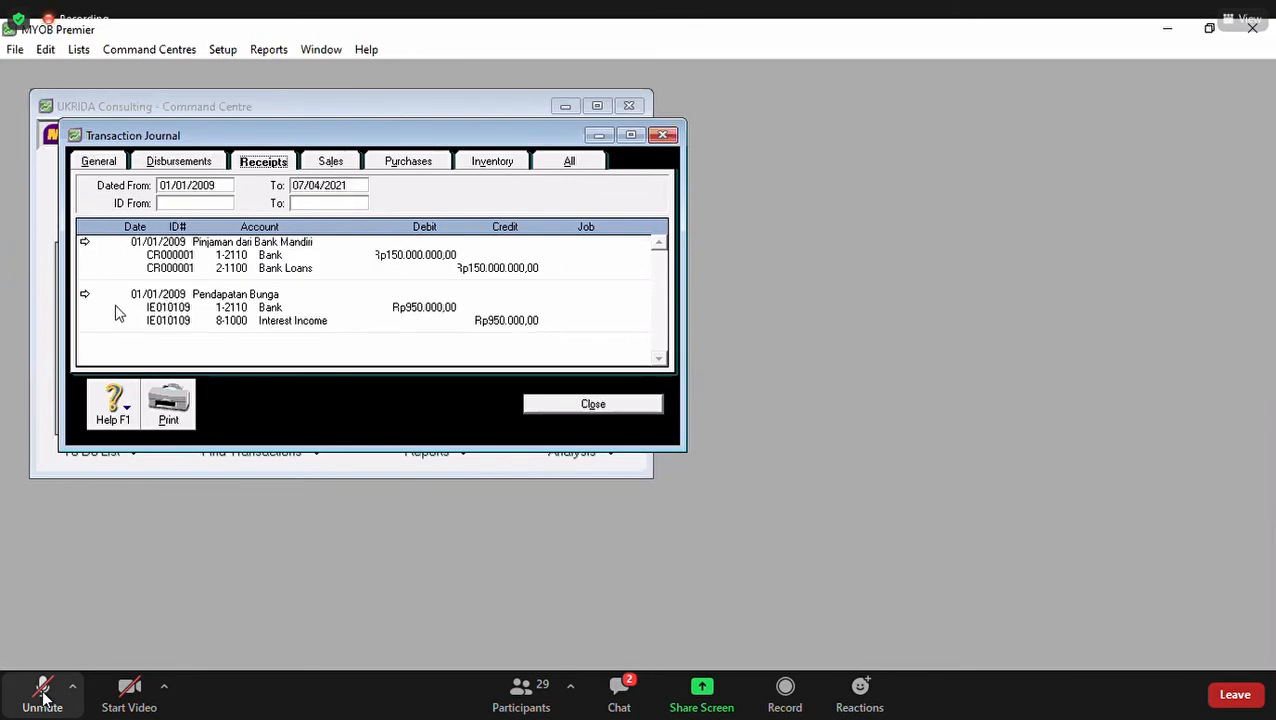
Step: View the details of the "Pendapatan Bunga" receipt in the journal and return without changing it
left_click(84, 297)
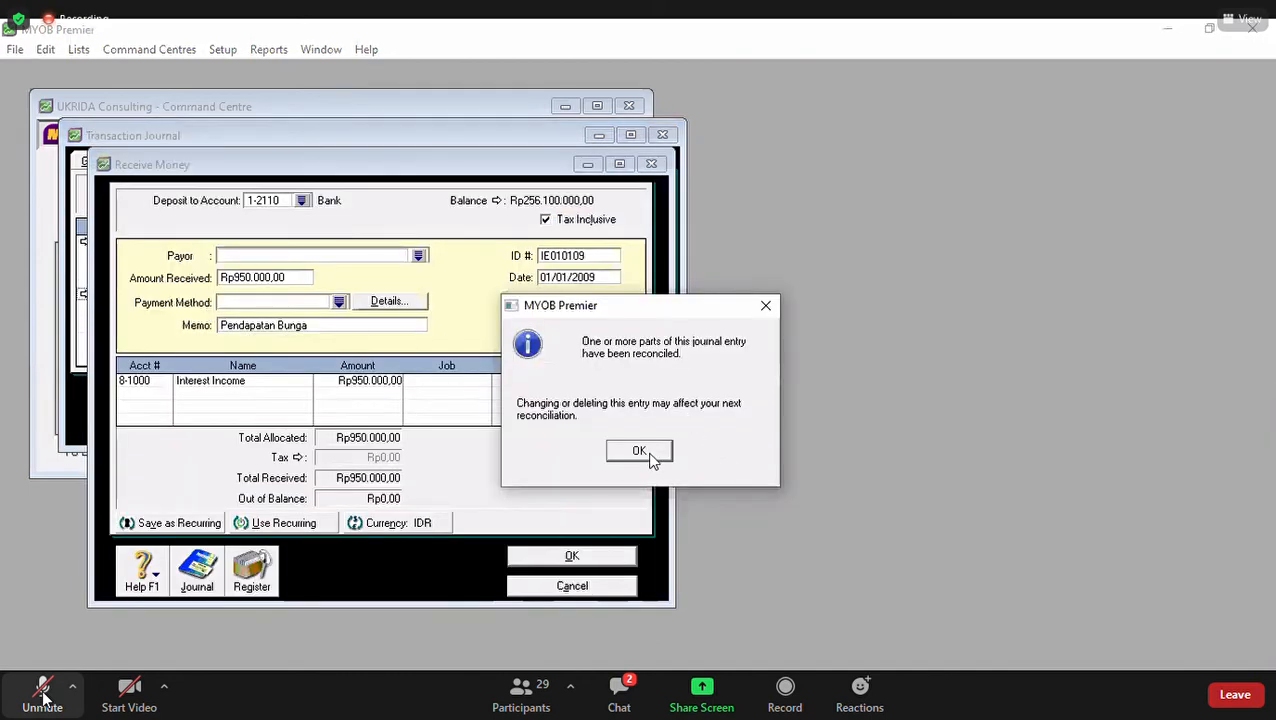
left_click(645, 452)
left_click(572, 582)
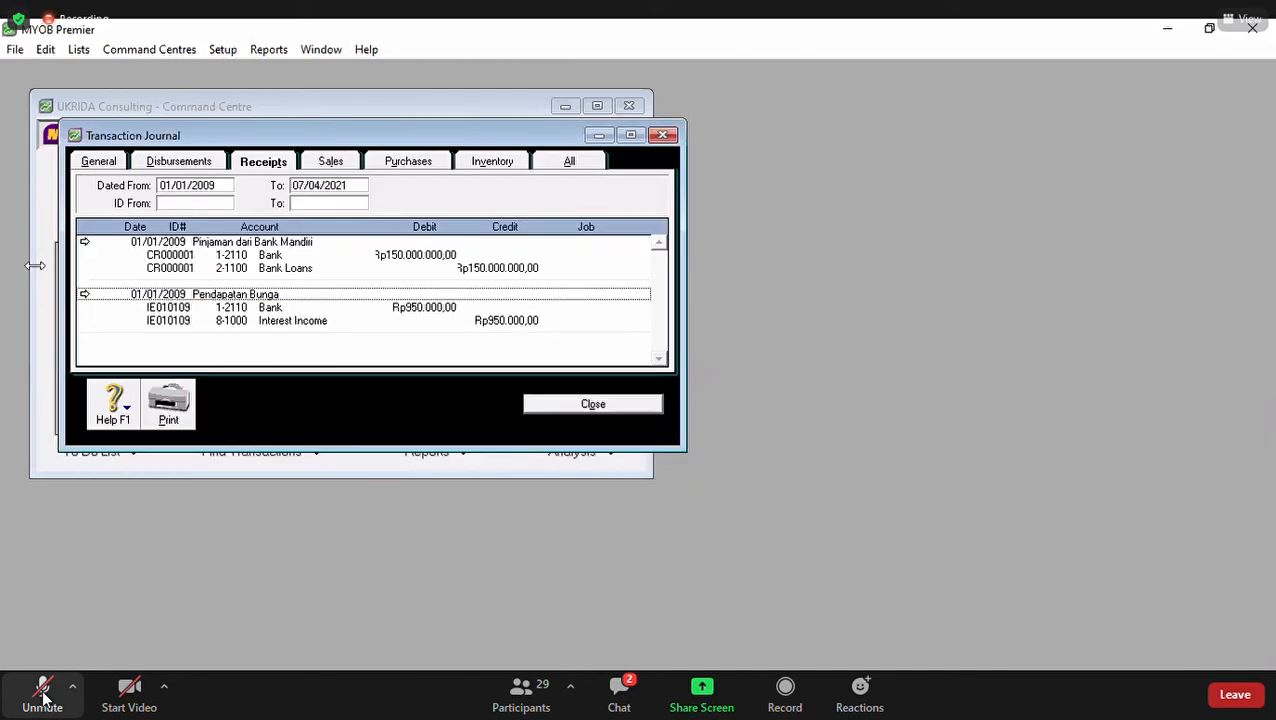
left_click(84, 295)
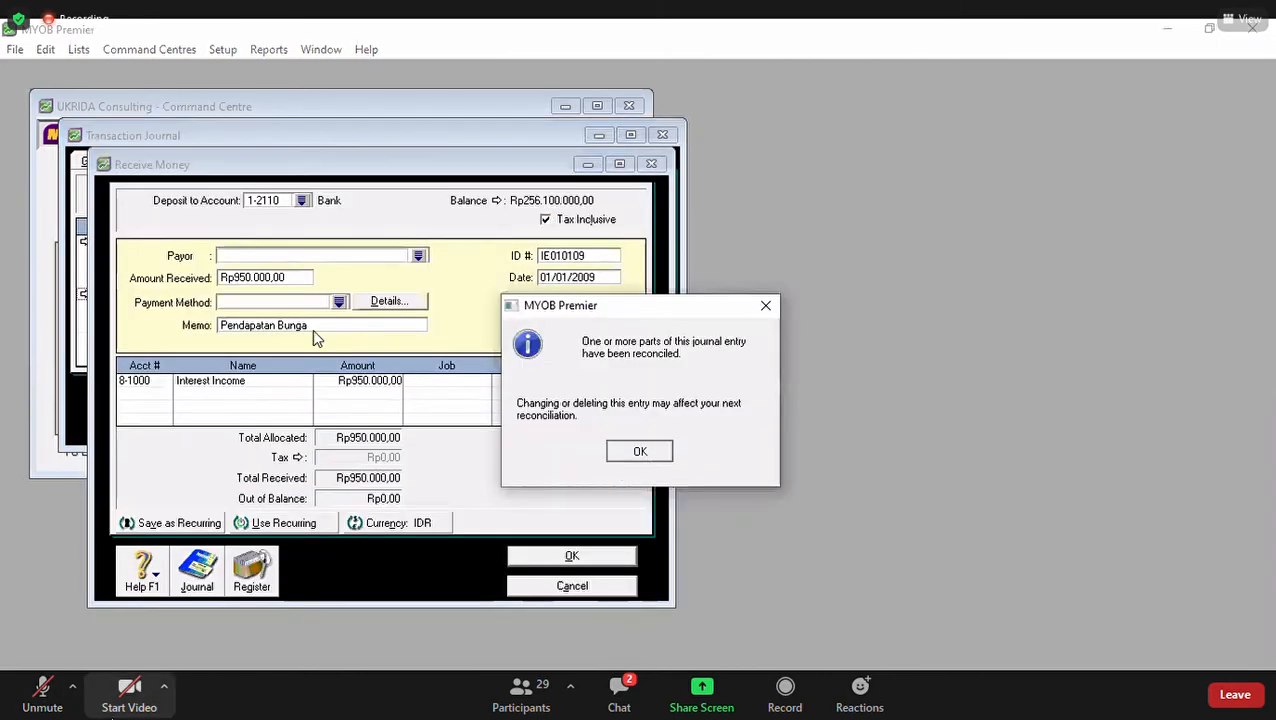
key("Return")
left_click(533, 554)
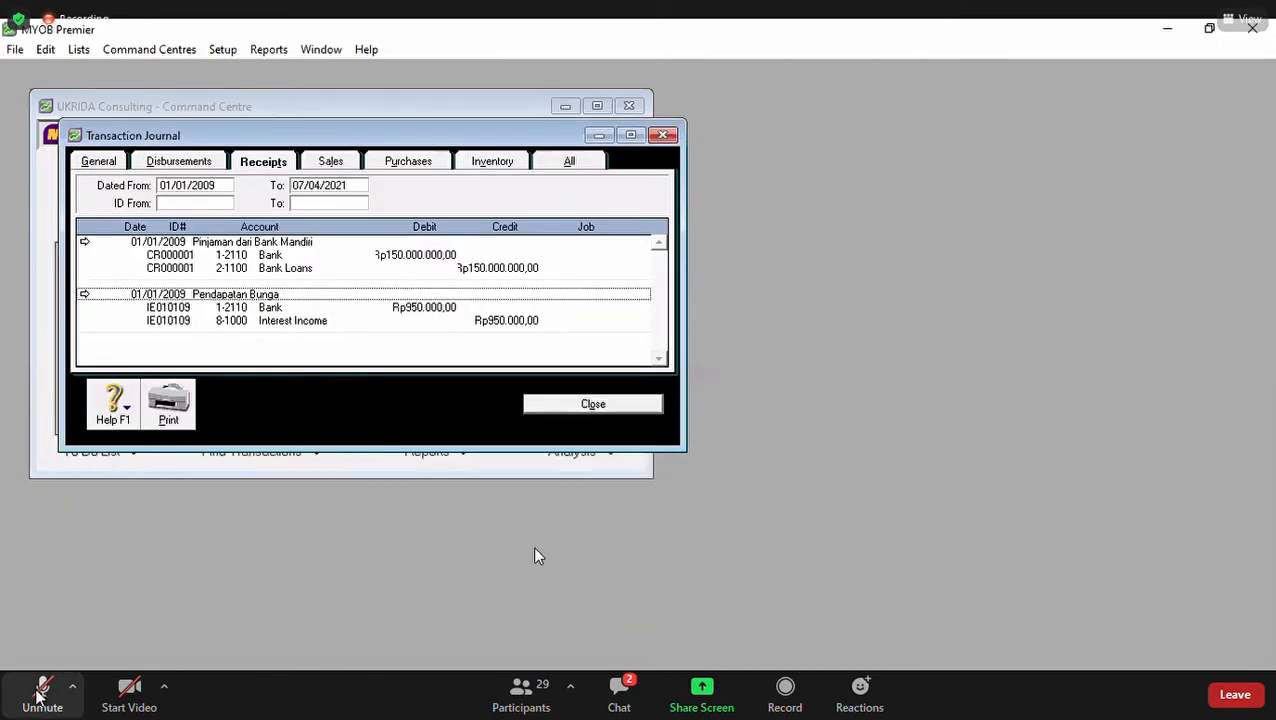
Step: View the "Biaya Administrasi Bank" disbursement from the journal and return without changing it
left_click(199, 163)
left_click(84, 242)
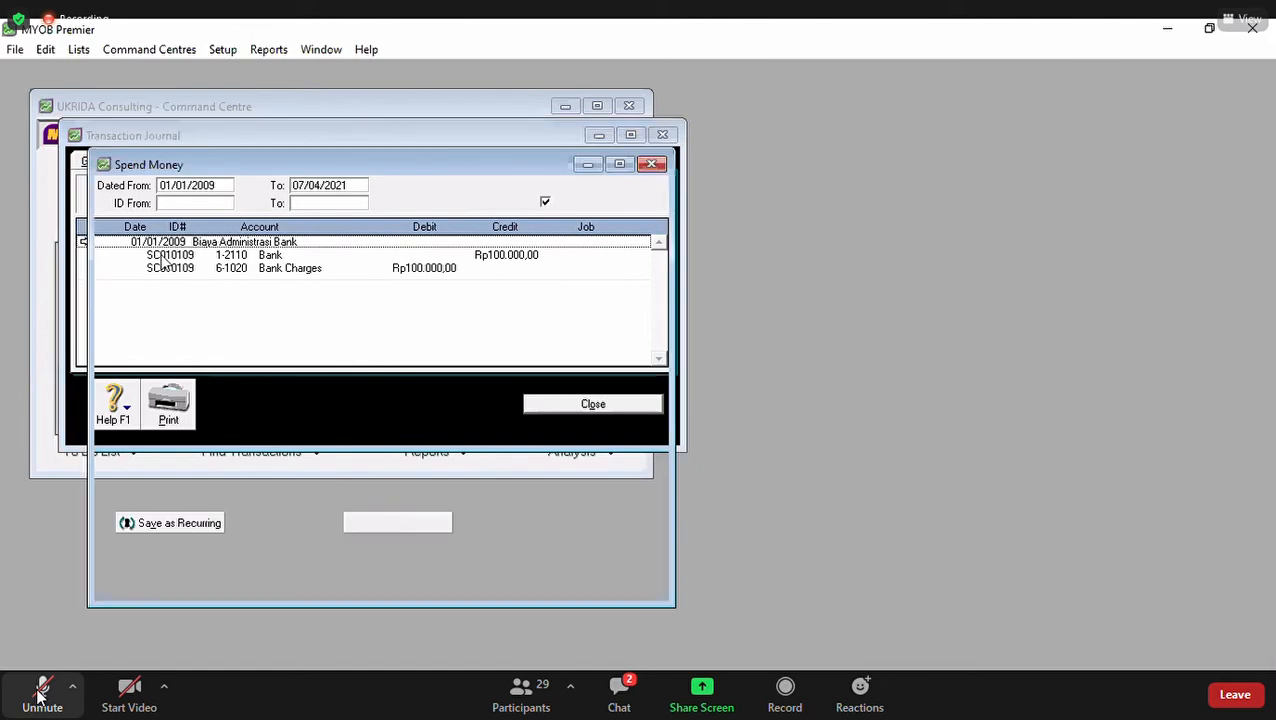
left_click(40, 694)
left_click(660, 453)
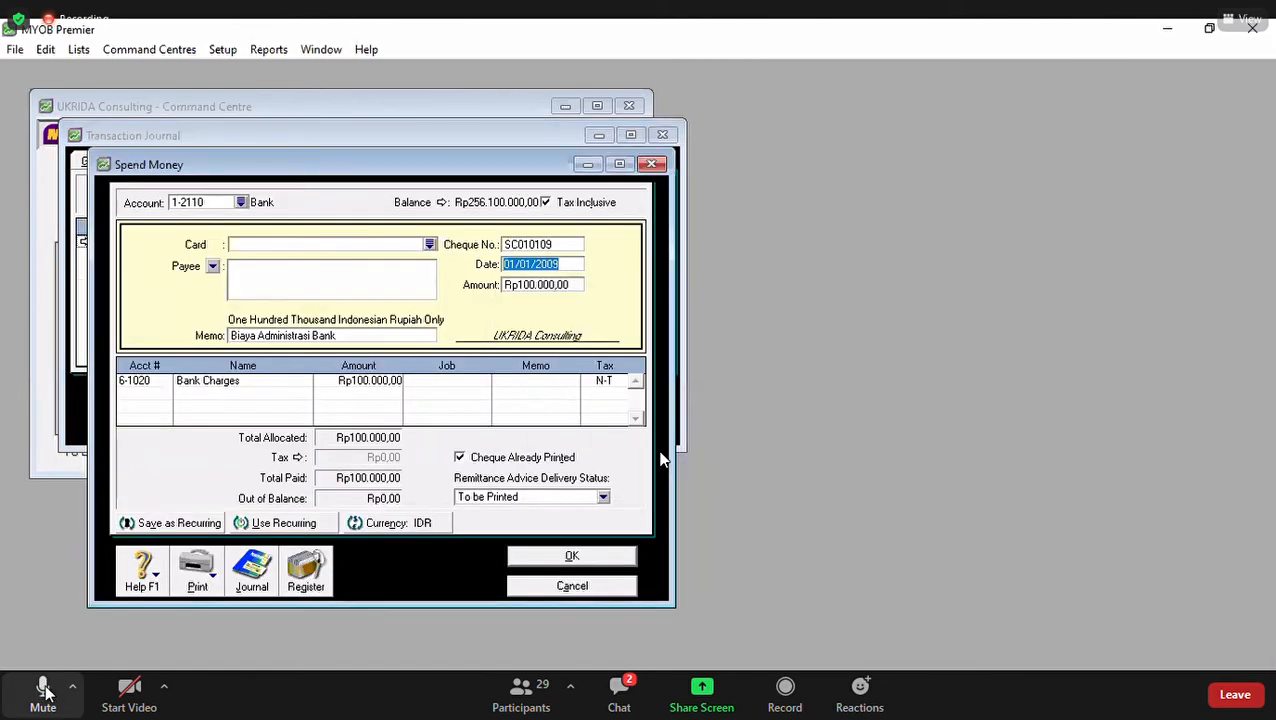
key("Escape")
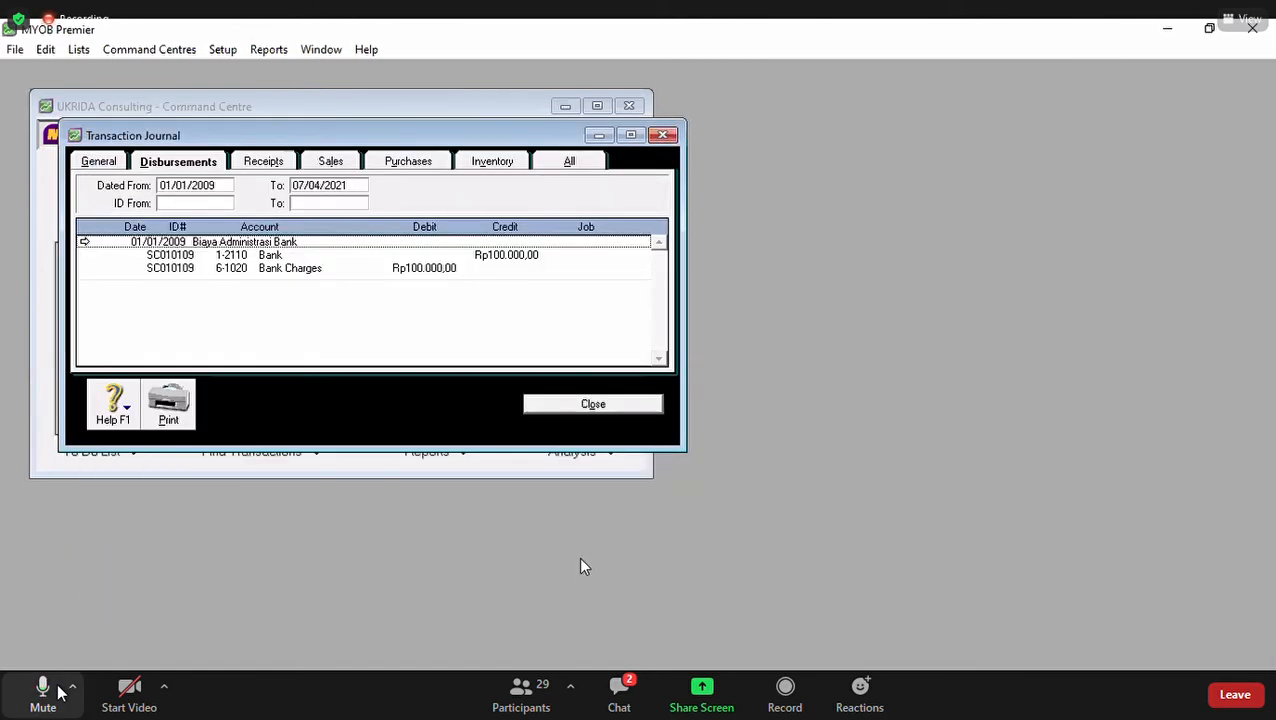
Step: Check the receipt entries in the transaction journal again and close the journal
left_click(262, 163)
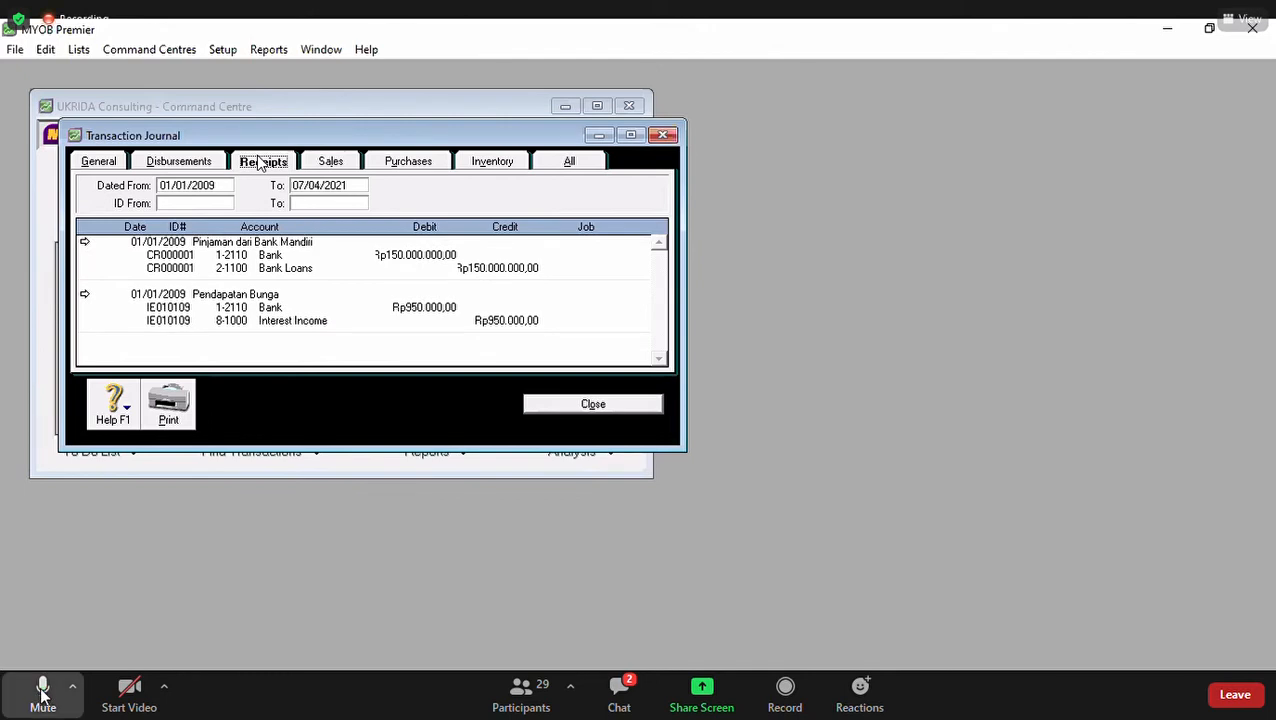
left_click(43, 690)
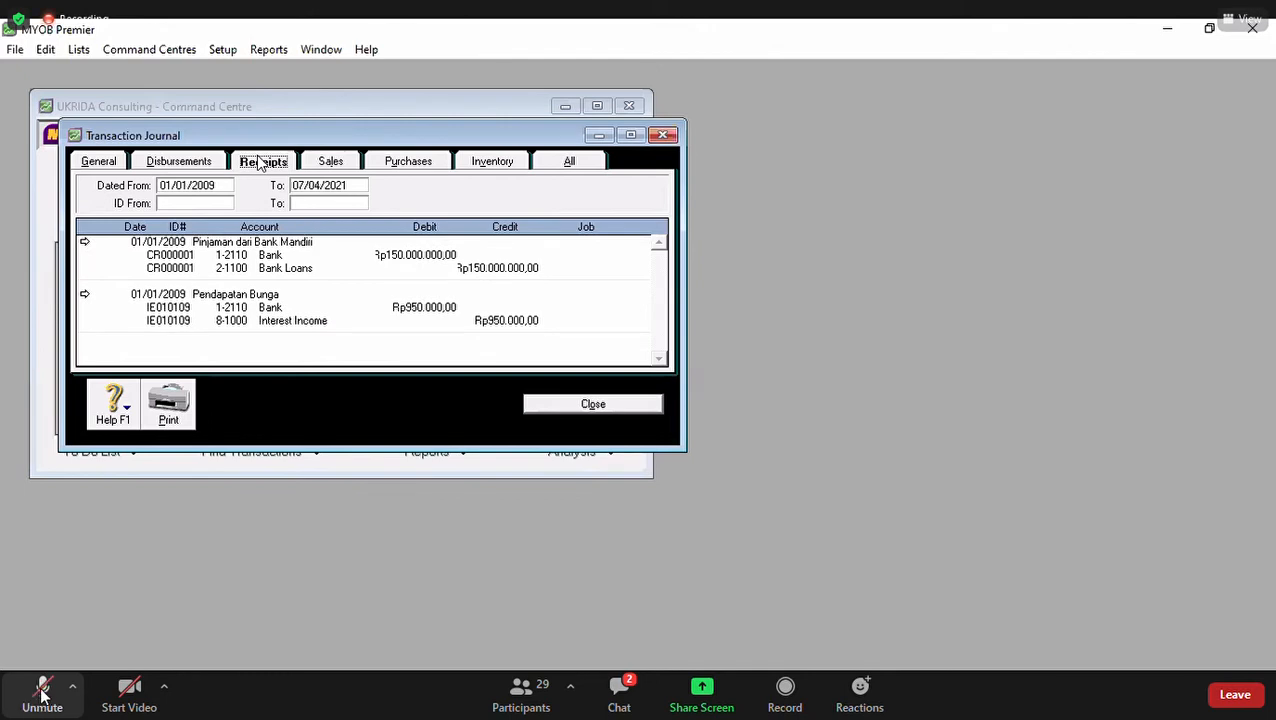
left_click(43, 695)
left_click(580, 403)
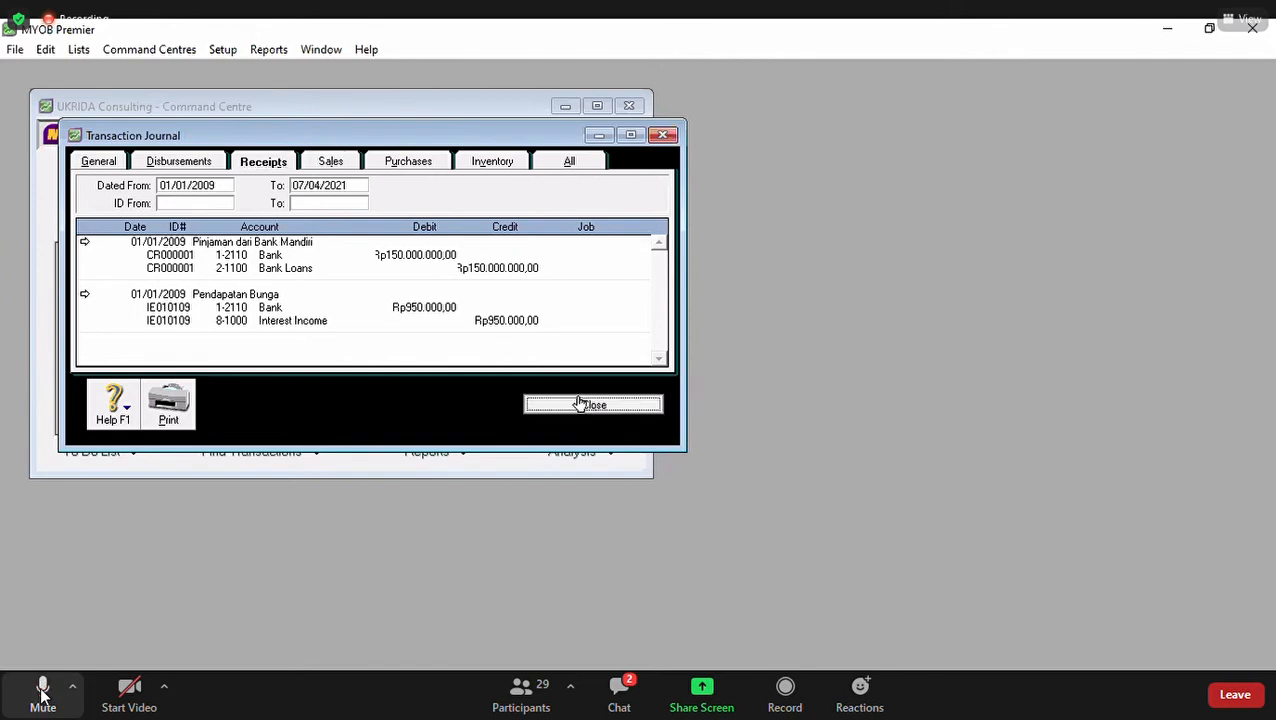
left_click(43, 695)
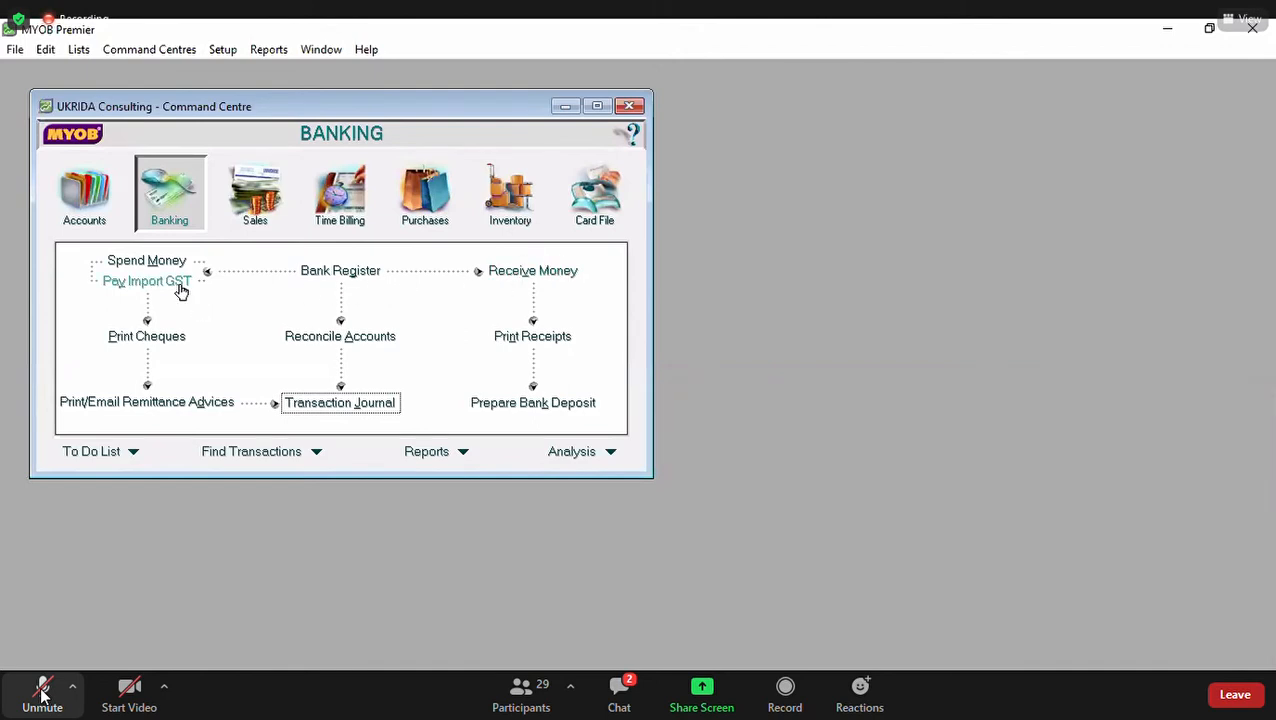
Step: Start a Spend Money entry from the Bank account with the memo "Pembayaran Listrik" and the date 10/01/2009
left_click(146, 260)
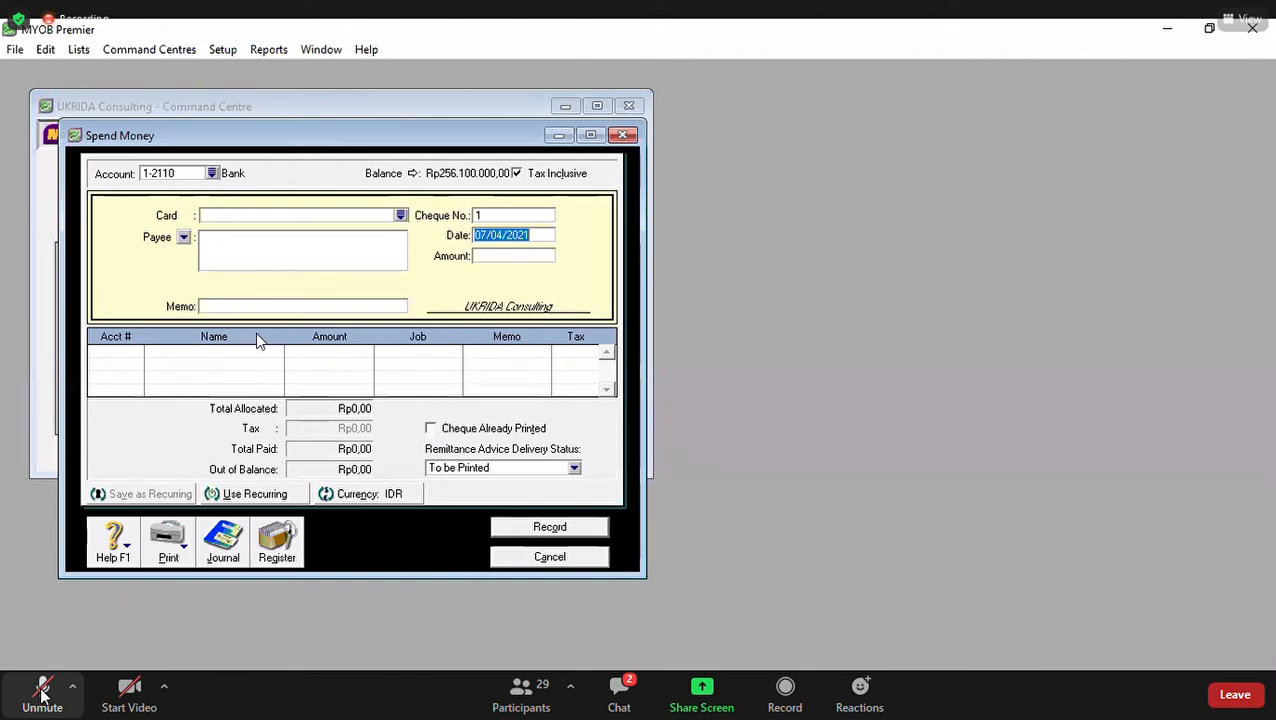
left_click(288, 306)
type("Pen")
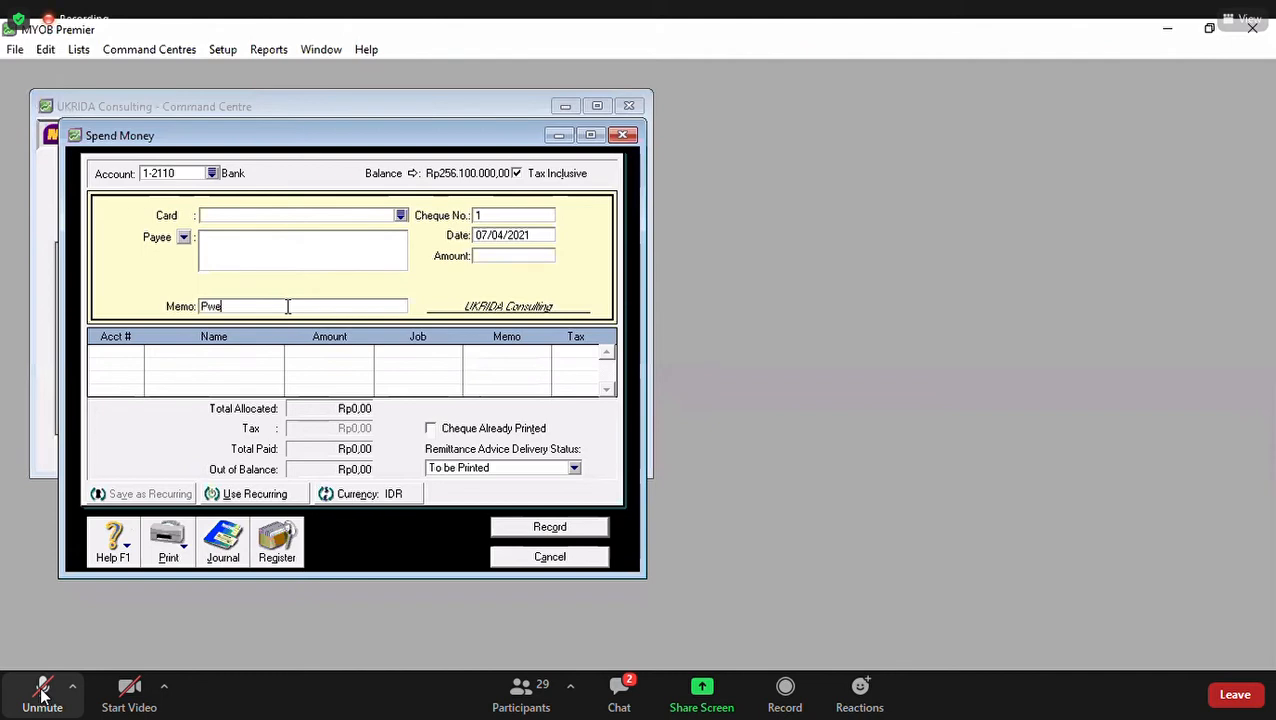
key("BackSpace")
key("BackSpace")
type("embayaran Listrik")
left_click(544, 232)
type("10")
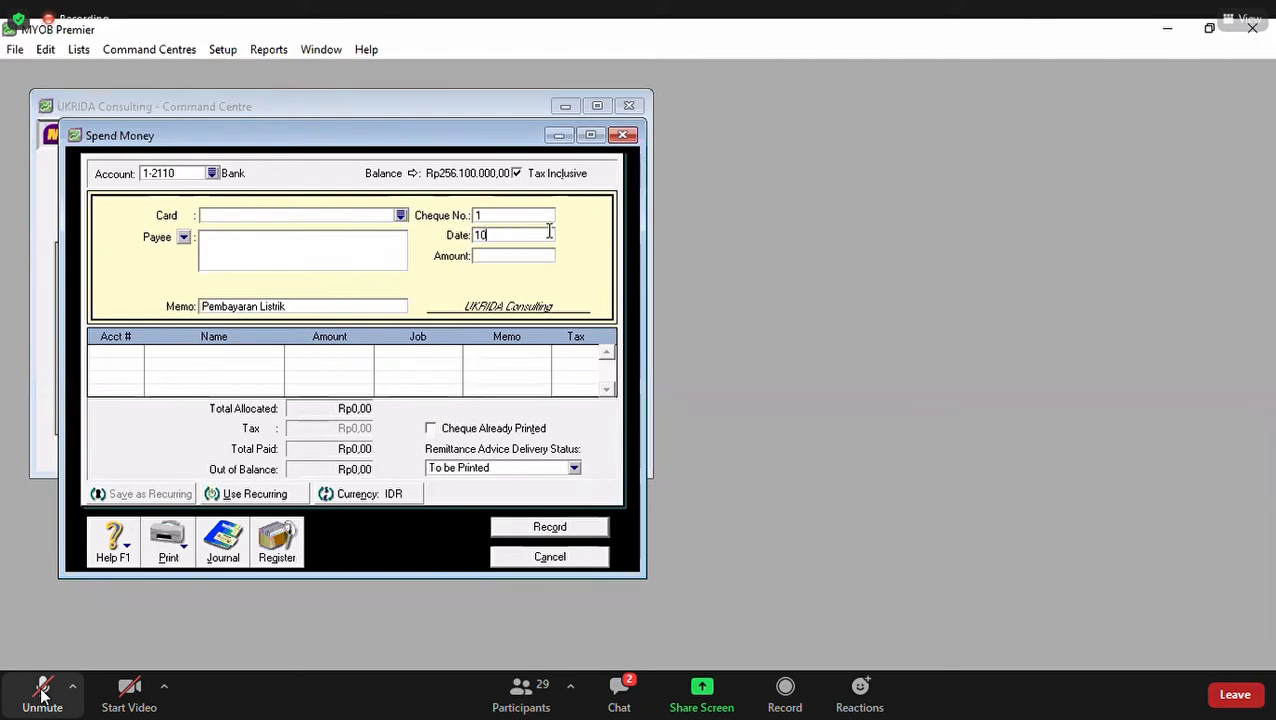
type("/01/2009")
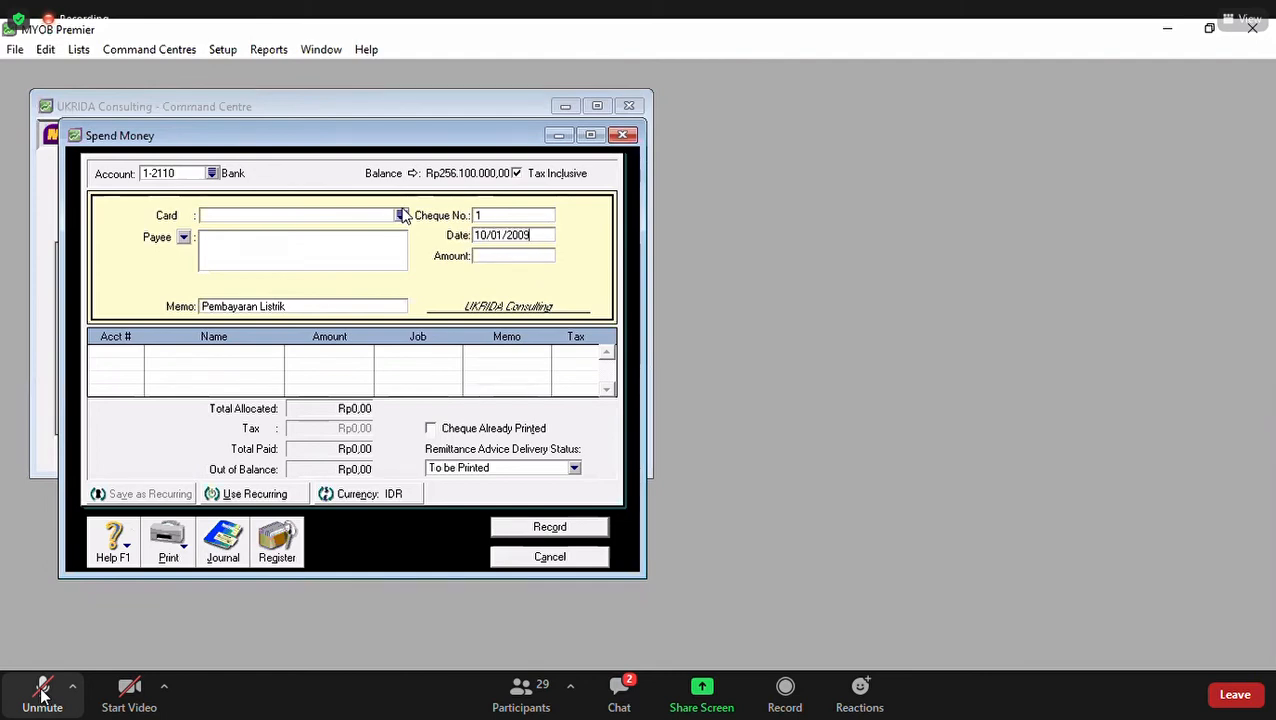
Step: Allocate the electricity payment's first line to the account 6-6060 Electricity
left_click(130, 355)
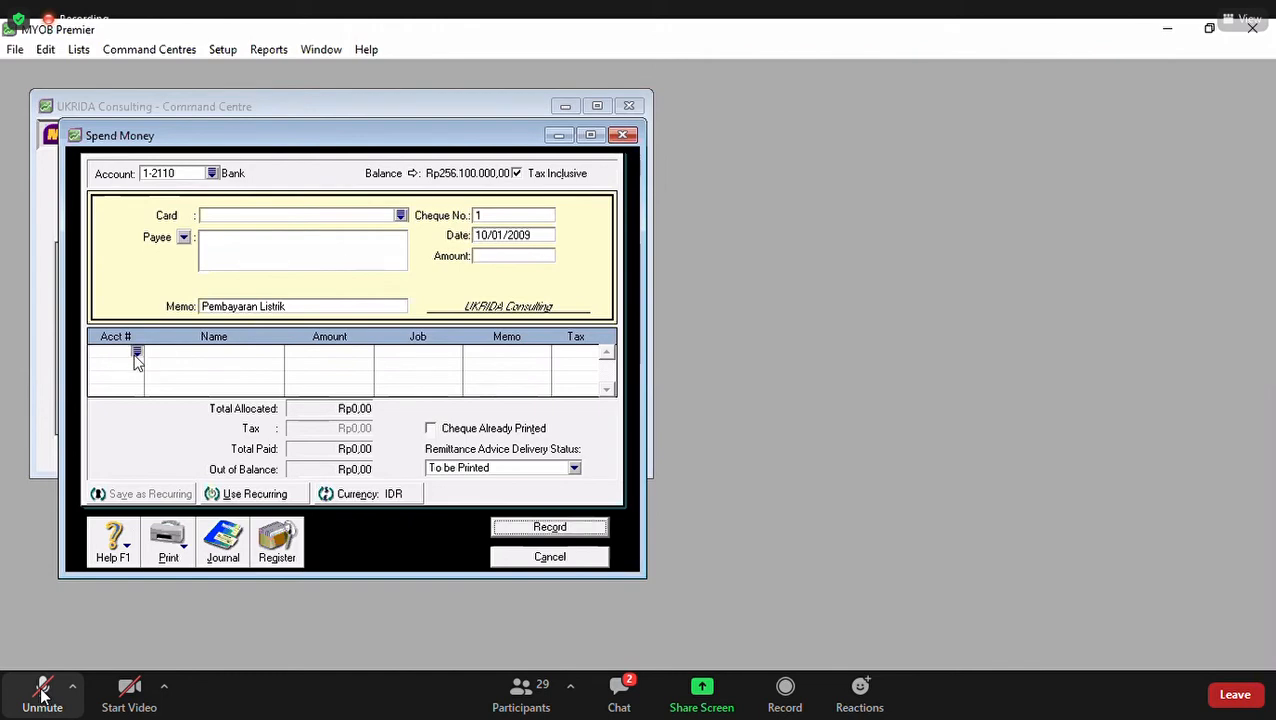
type("6")
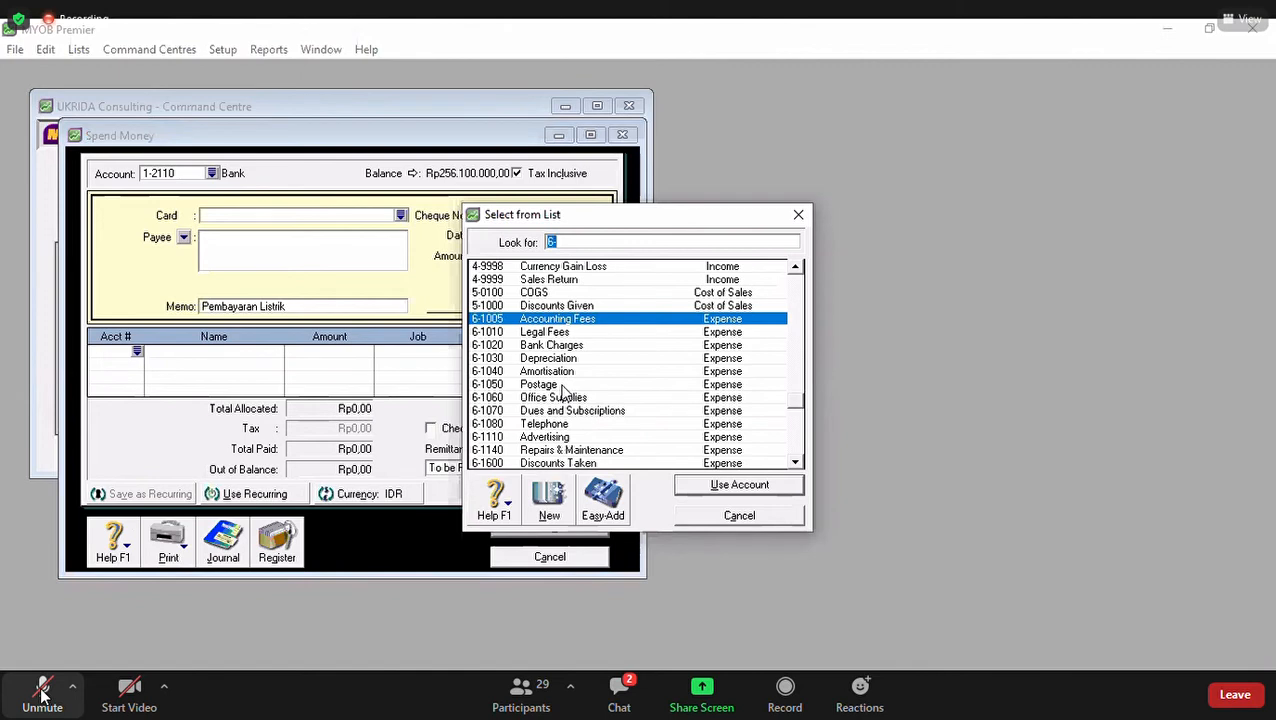
type("6-606")
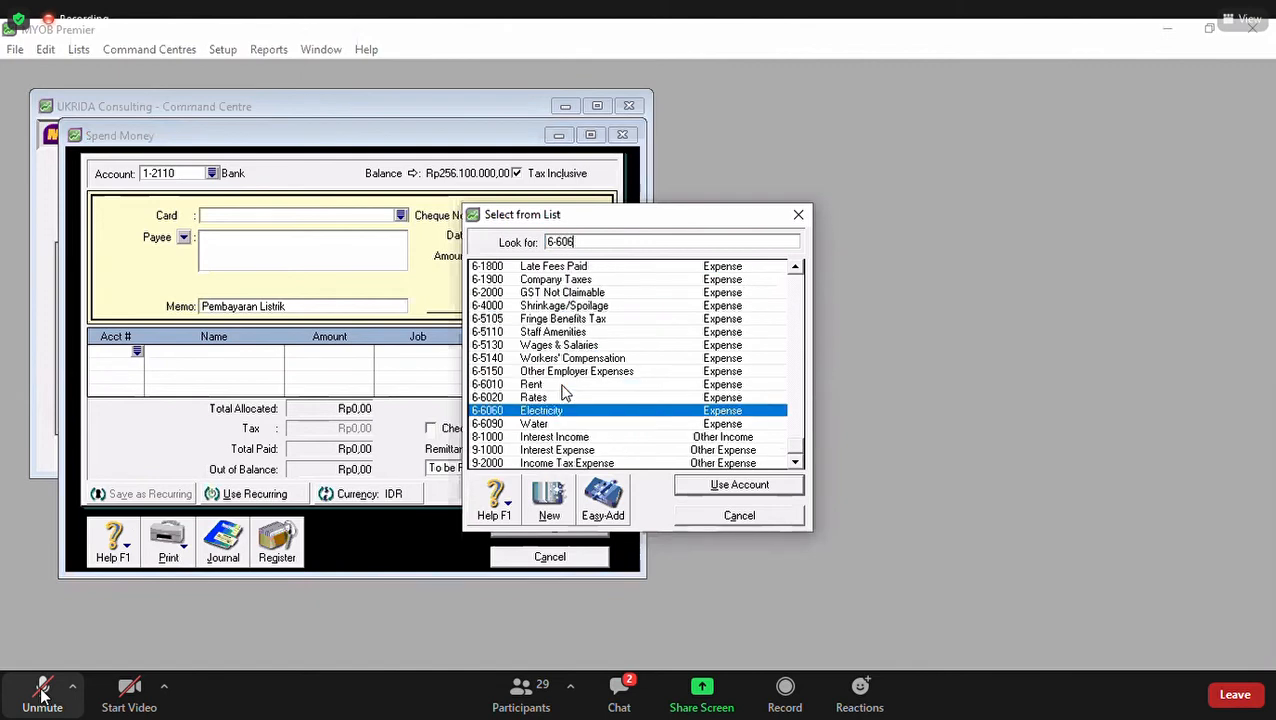
type("0")
key("Return")
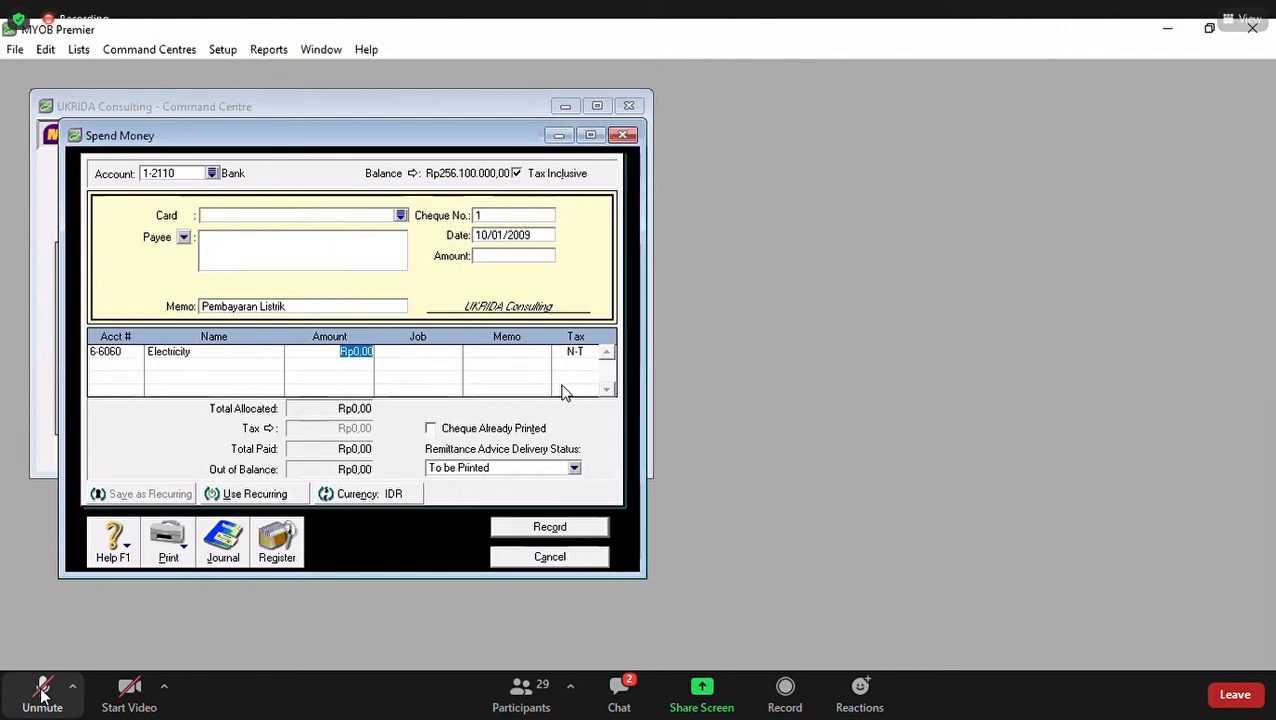
Step: Set the Electricity line to Rp1.250.000 and fill in the same payment amount
type("1.250.000")
key("Tab")
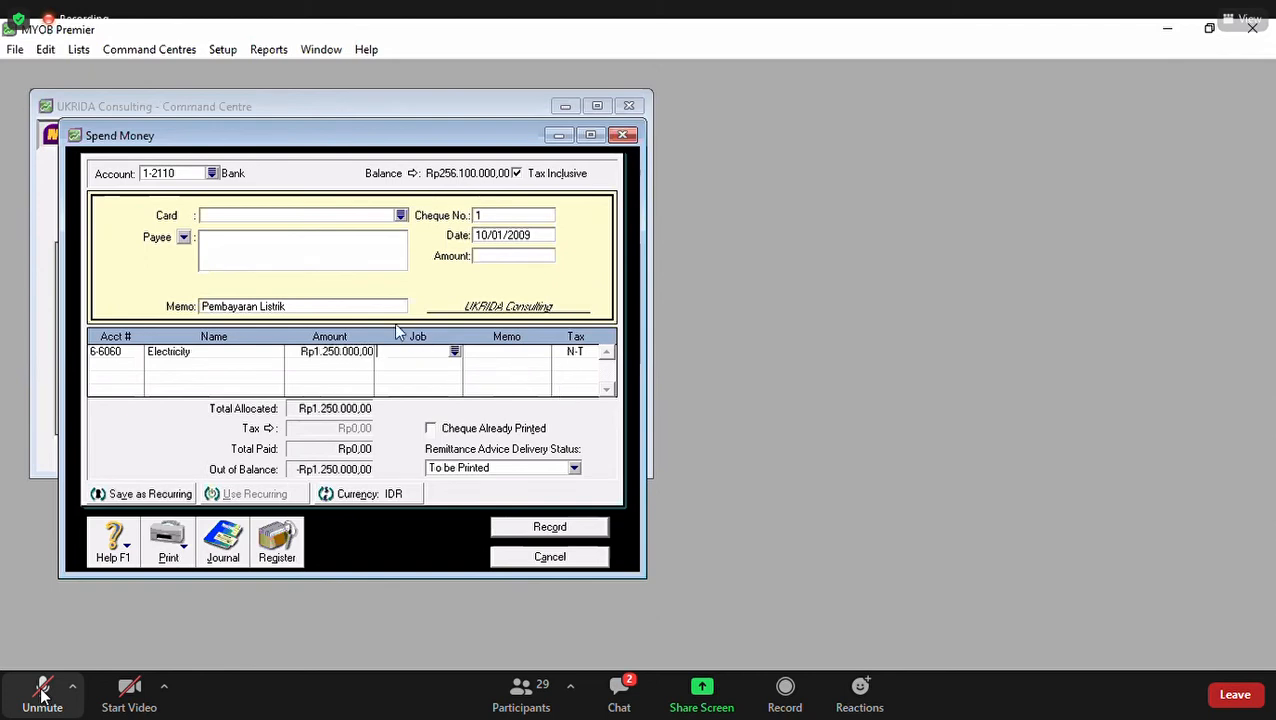
left_click(543, 257)
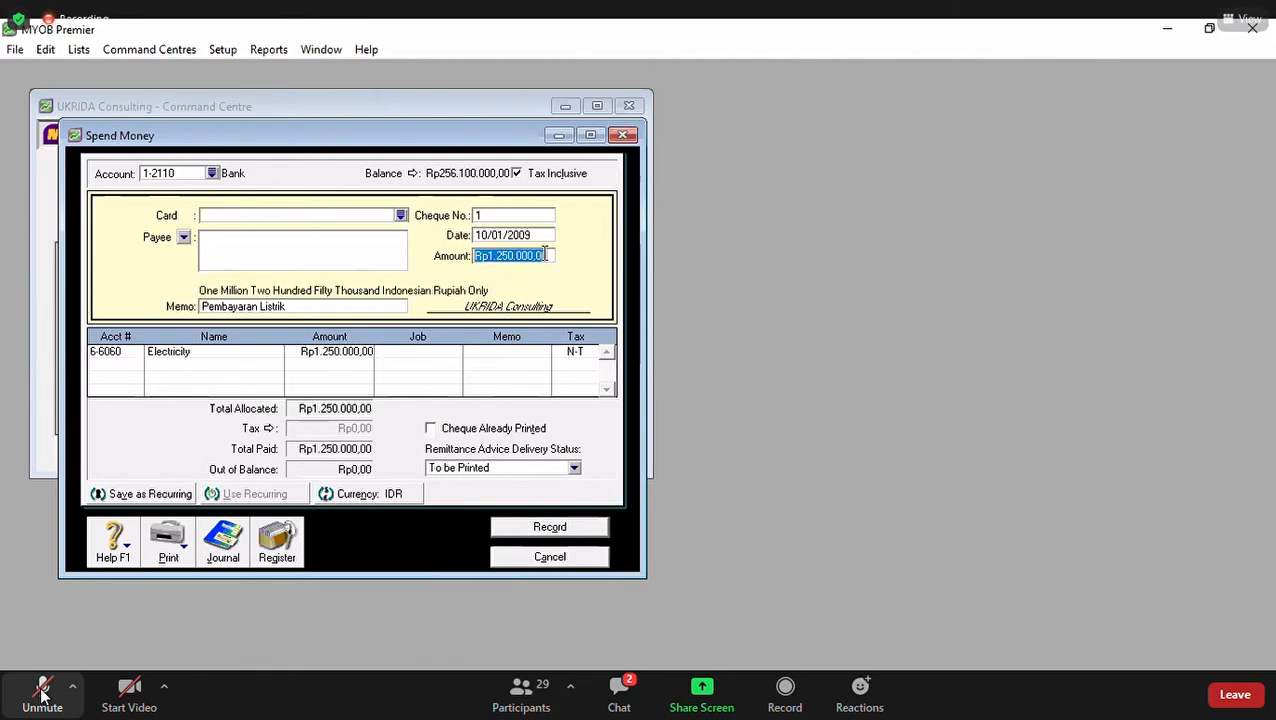
Step: Review the recap of the electricity payment, record it and leave Spend Money without voiding the next cheque
left_click(543, 236)
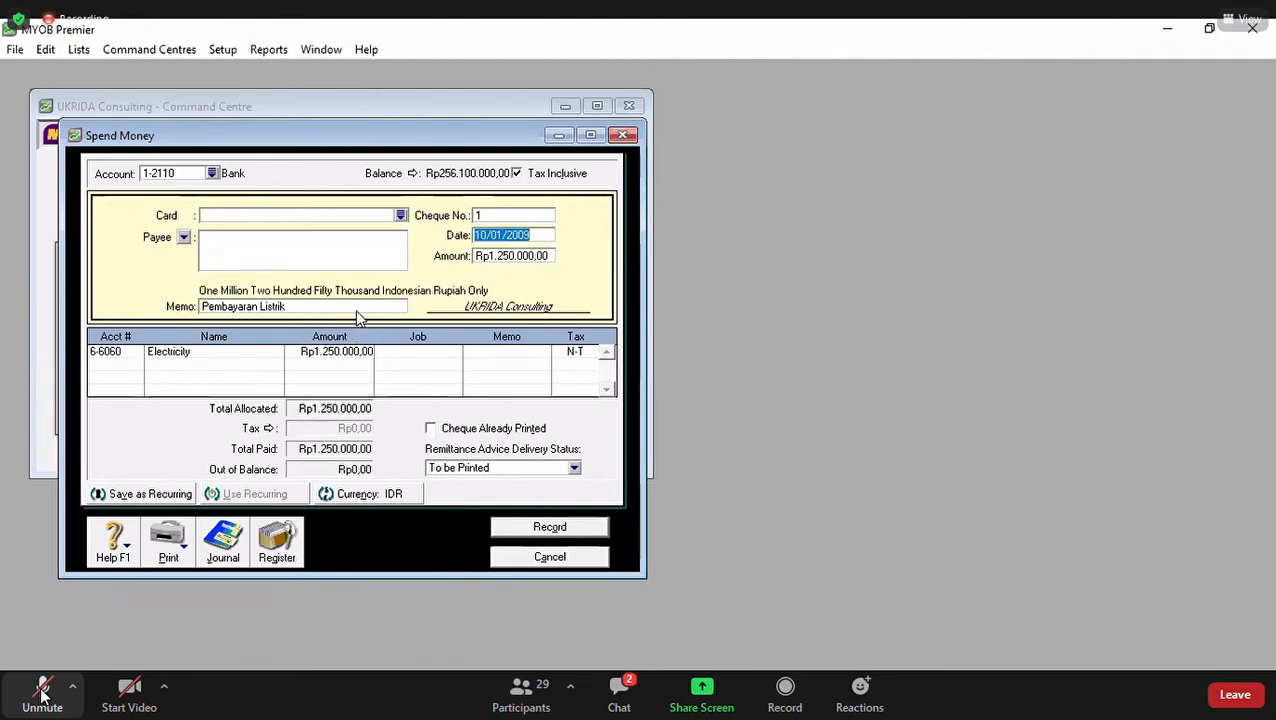
left_click(362, 309)
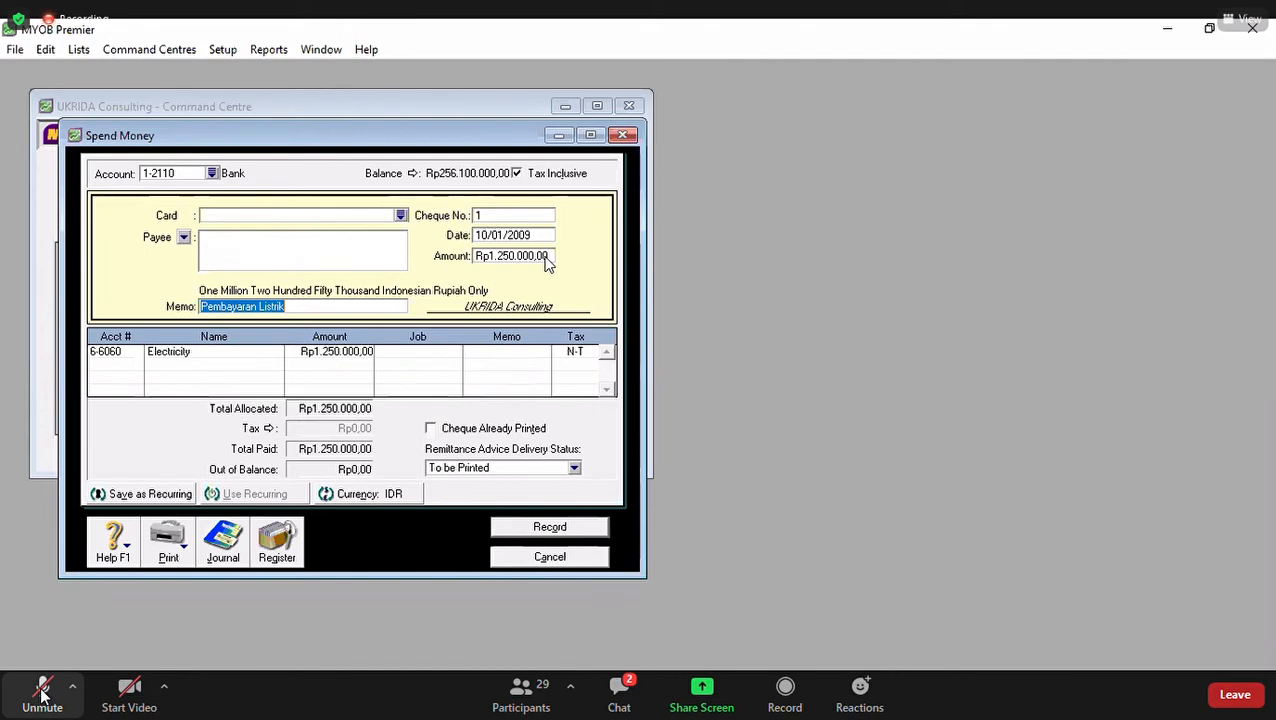
key("ctrl+r")
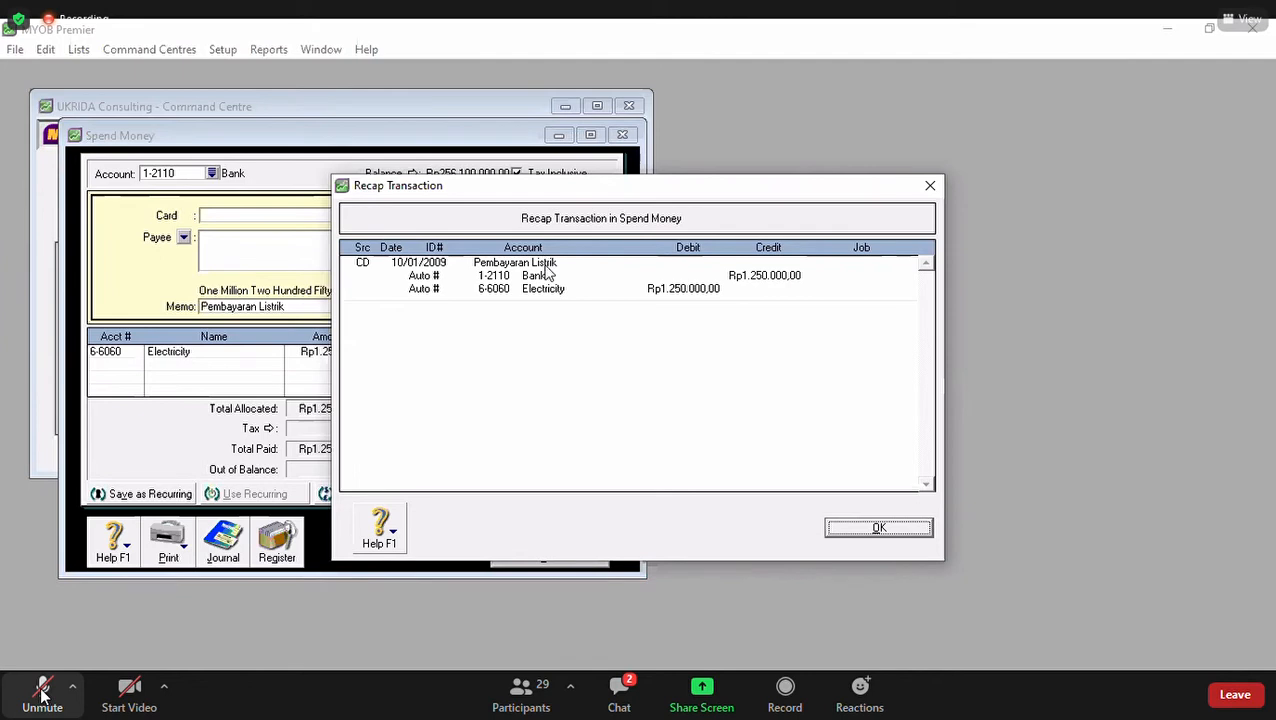
left_click(889, 533)
left_click(558, 532)
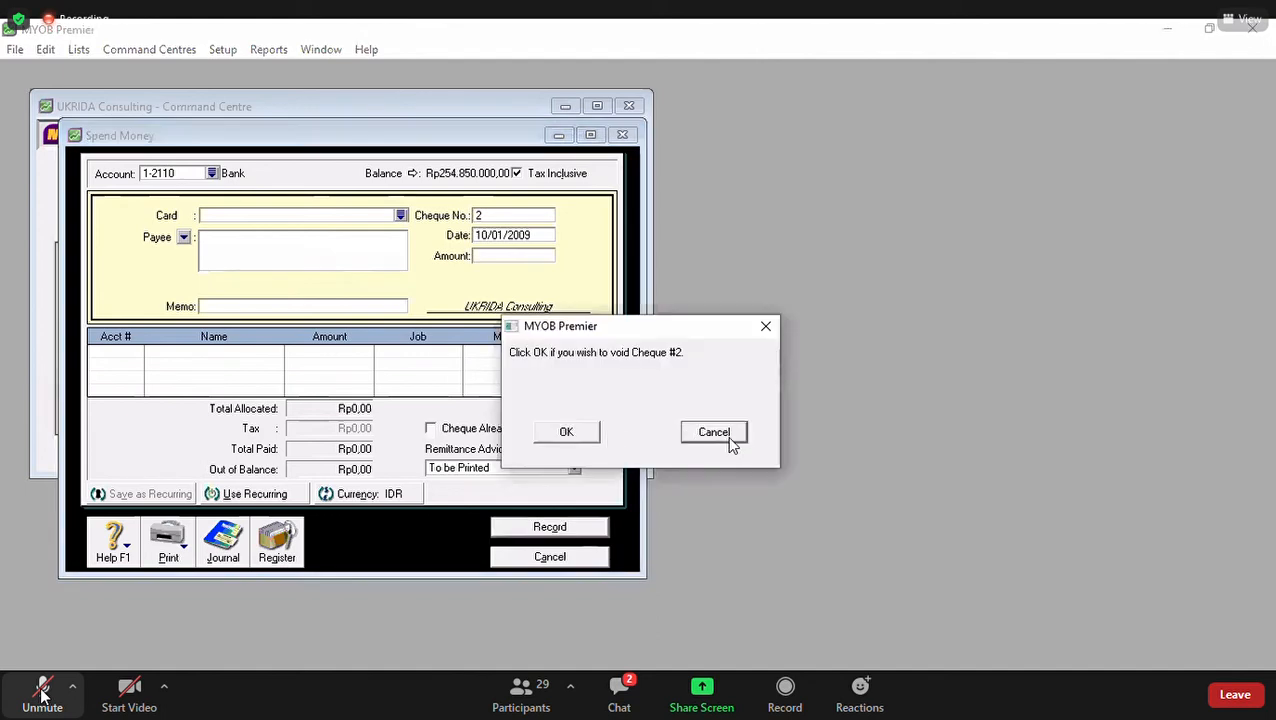
left_click(740, 443)
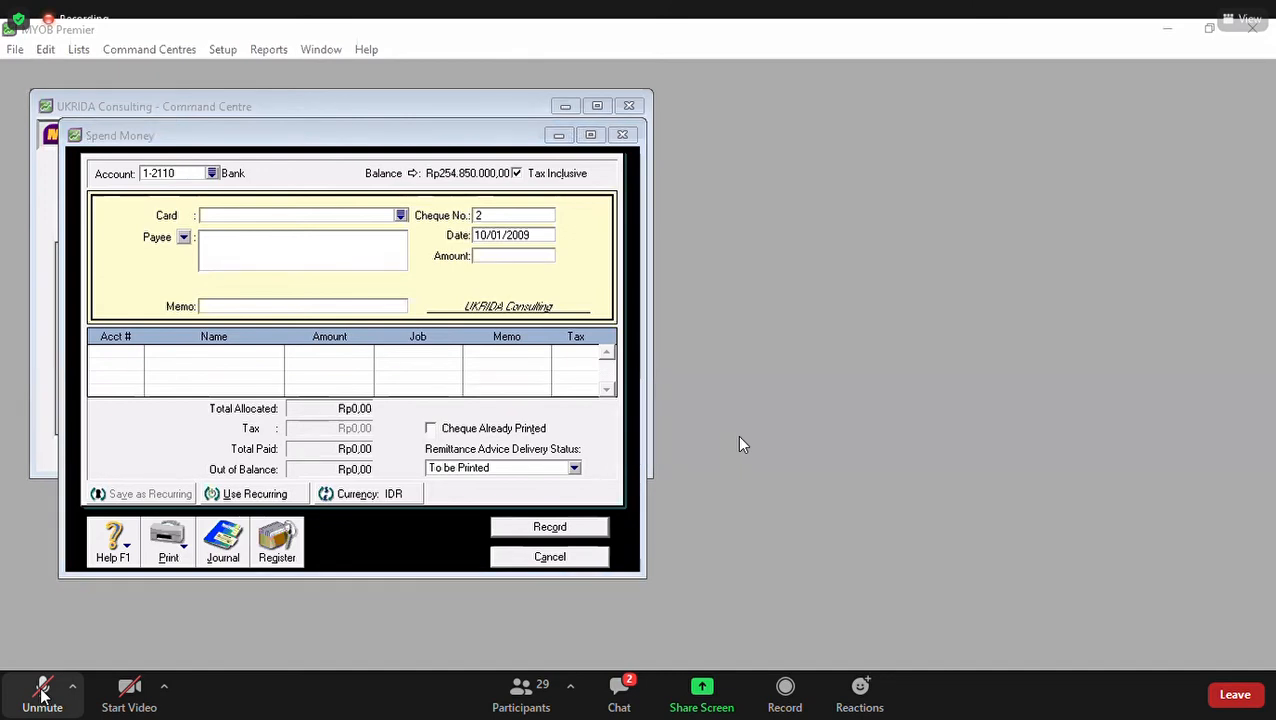
left_click(552, 558)
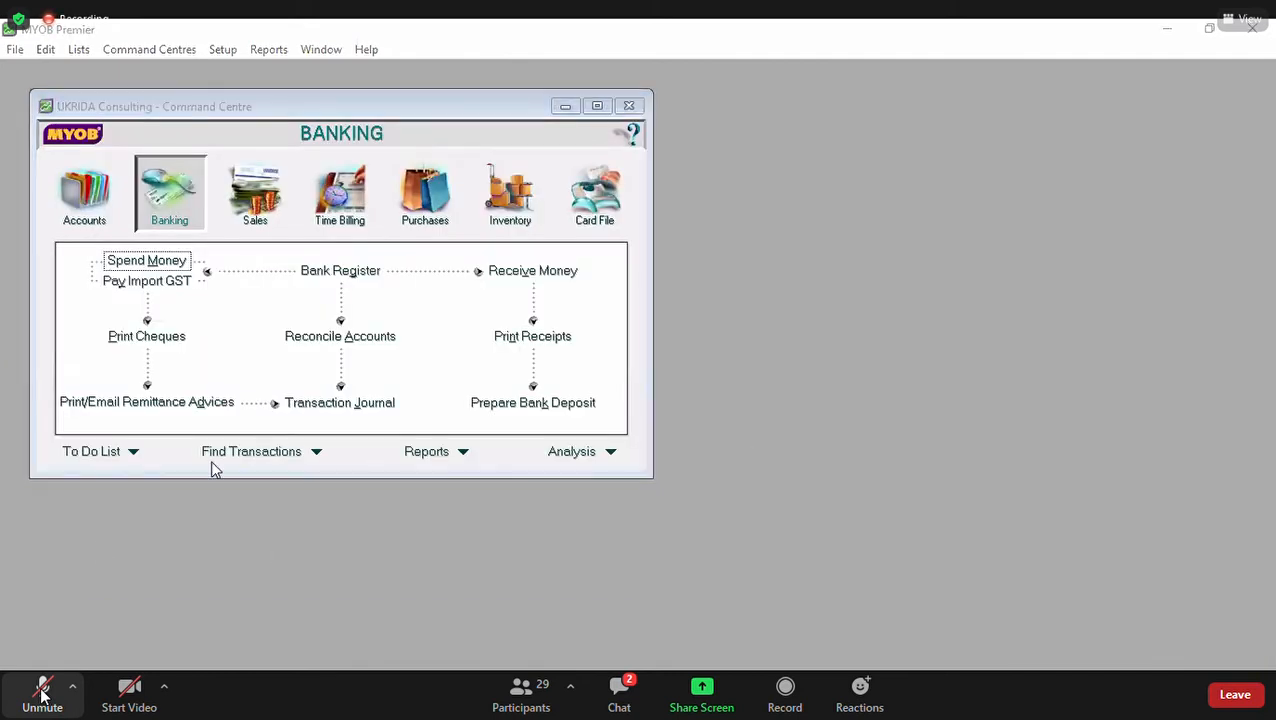
Step: Reopen the "Pembayaran Listrik" payment from the transaction journal and change its paying account to 1-2140 Petty Cash
left_click(336, 404)
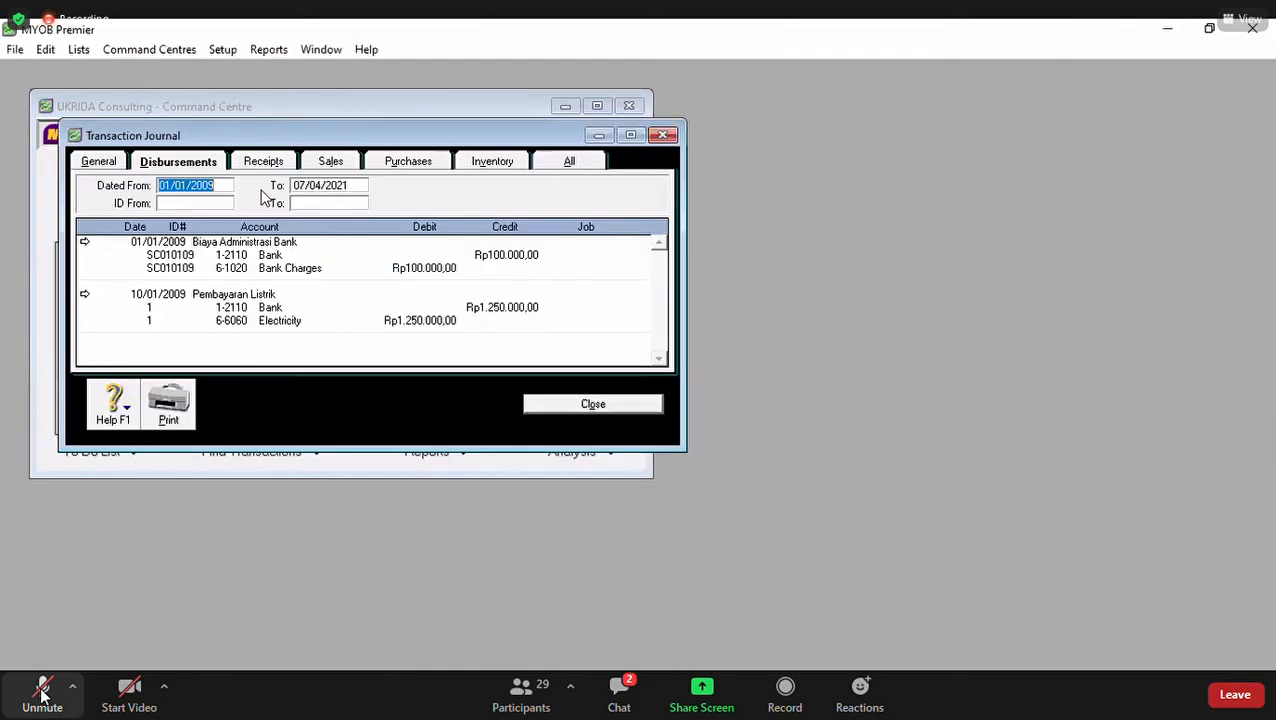
left_click(85, 294)
left_click(241, 202)
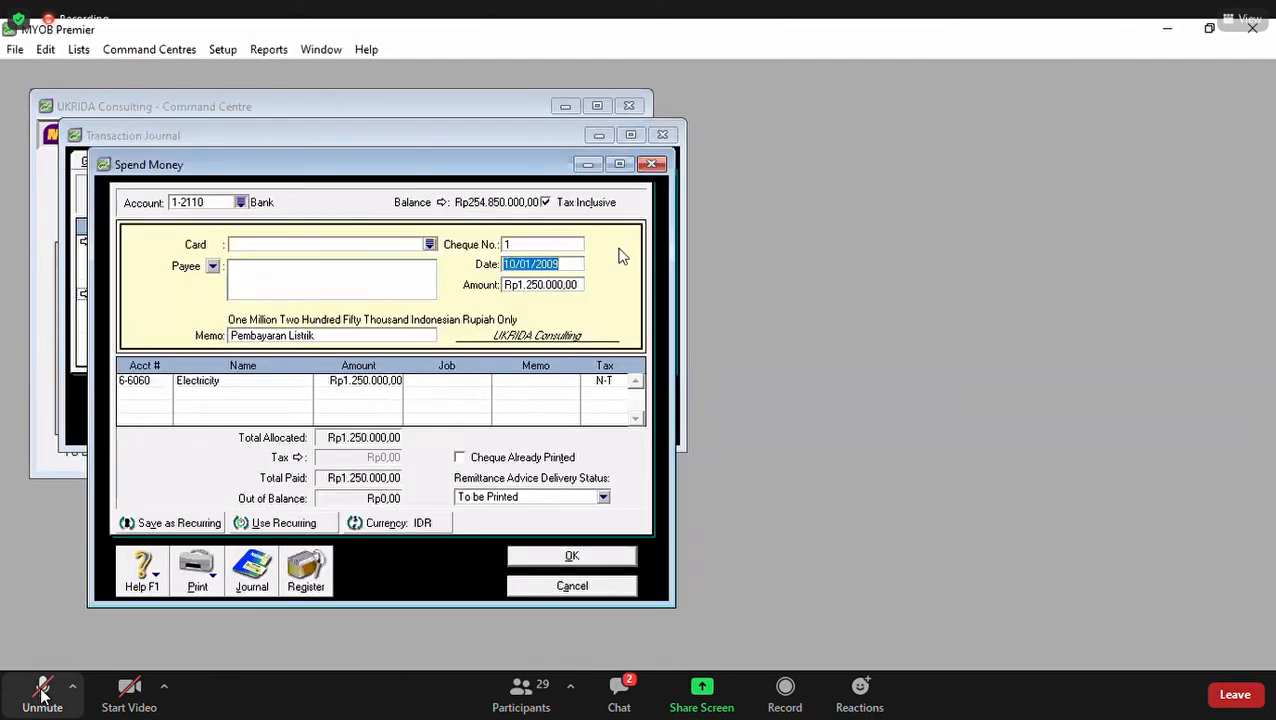
left_click(564, 309)
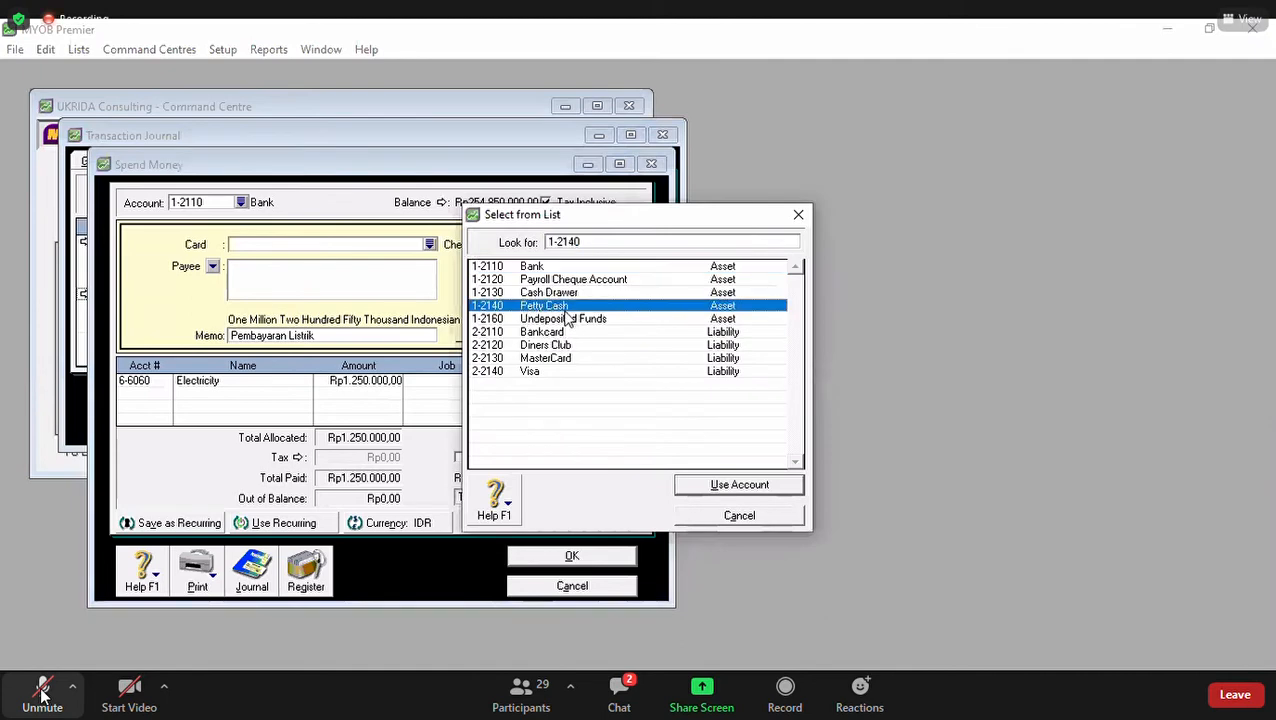
key("Return")
left_click(571, 557)
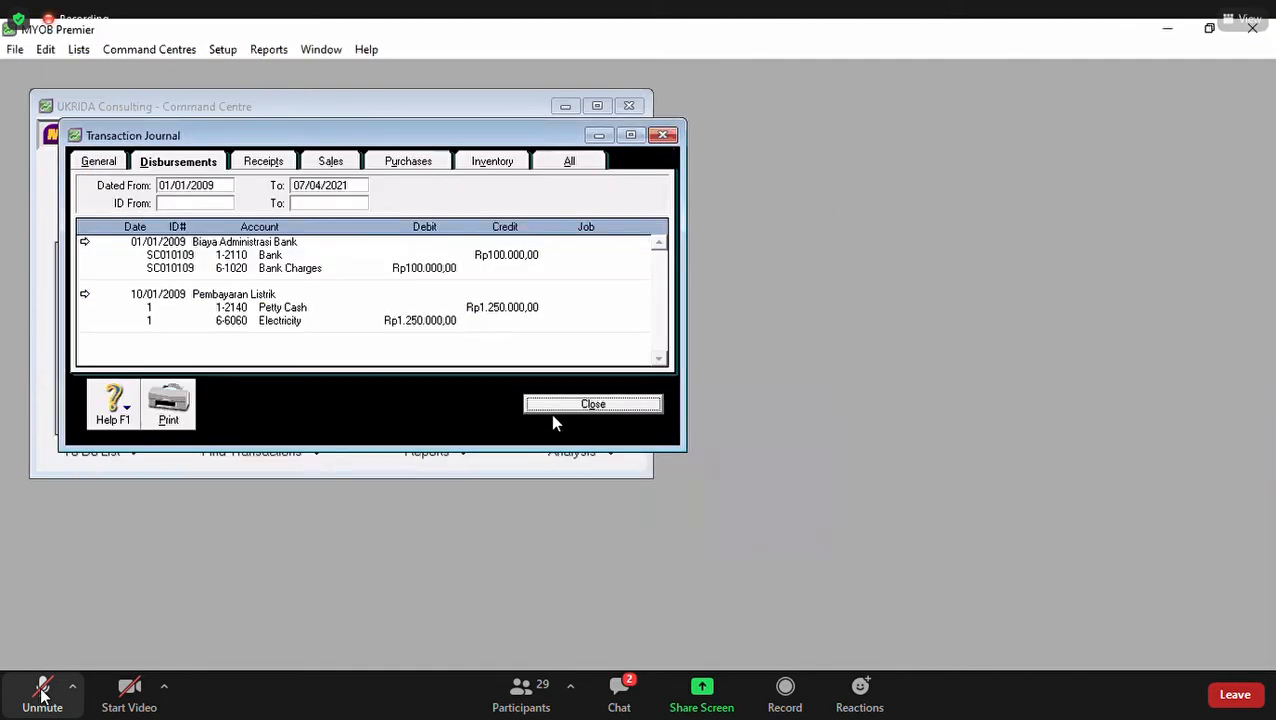
left_click(558, 406)
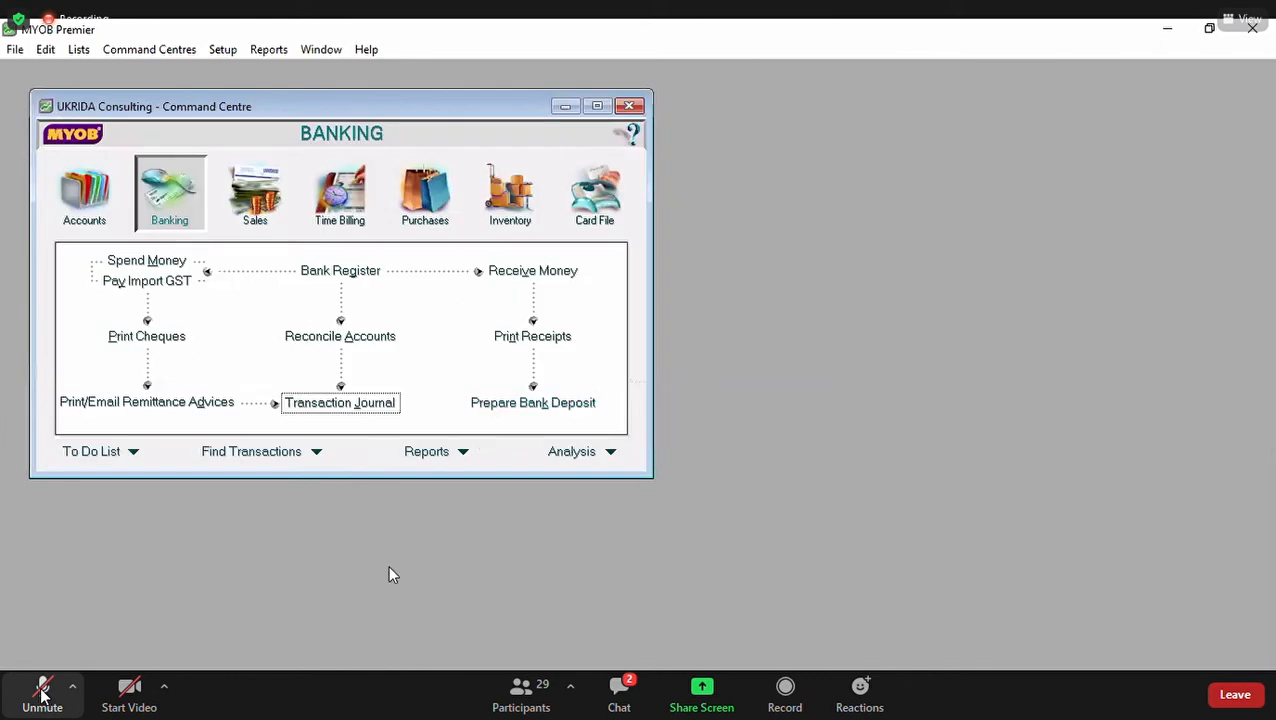
Step: Check the corrected electricity payment among the disbursements in the transaction journal and close the journal
left_click(300, 403)
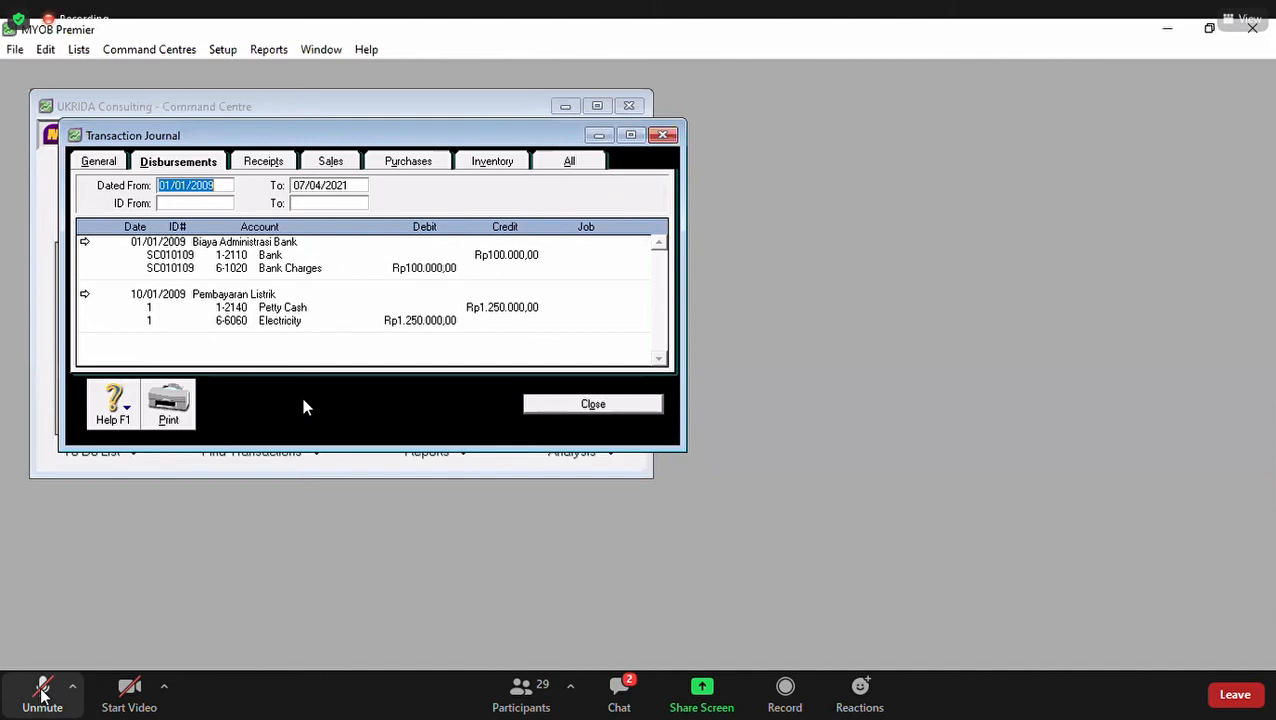
left_click(708, 155)
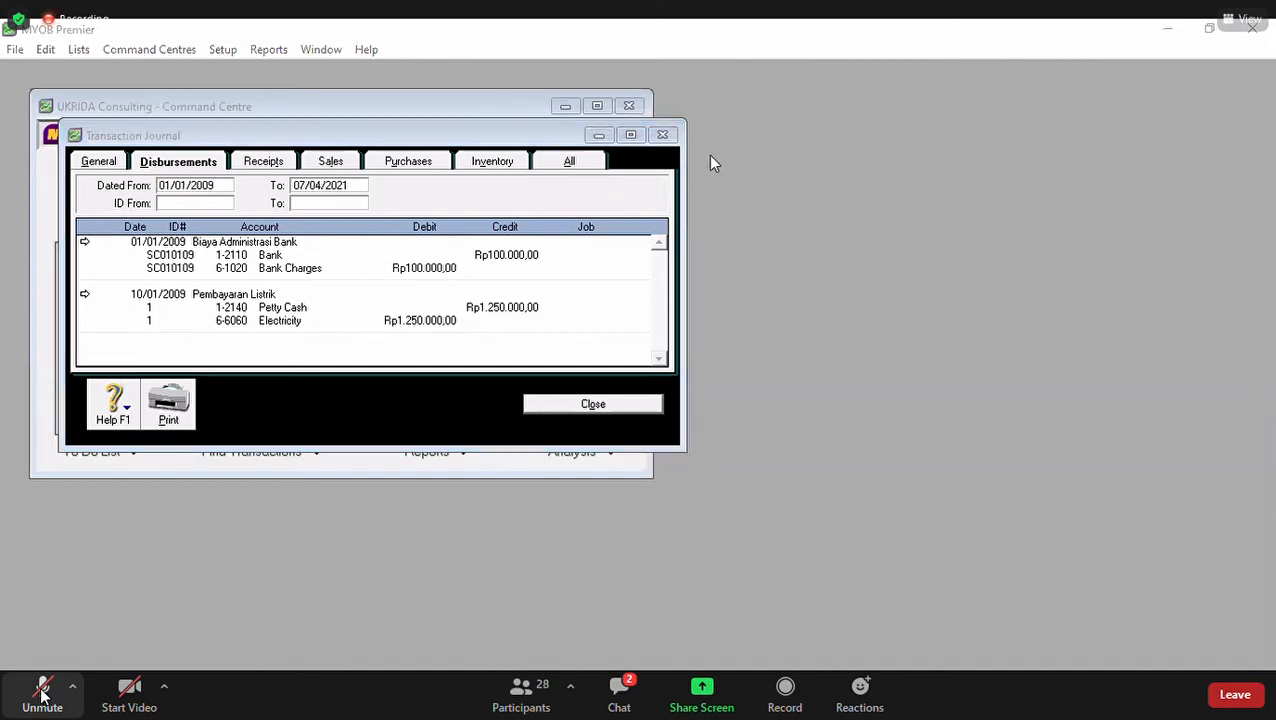
left_click(749, 390)
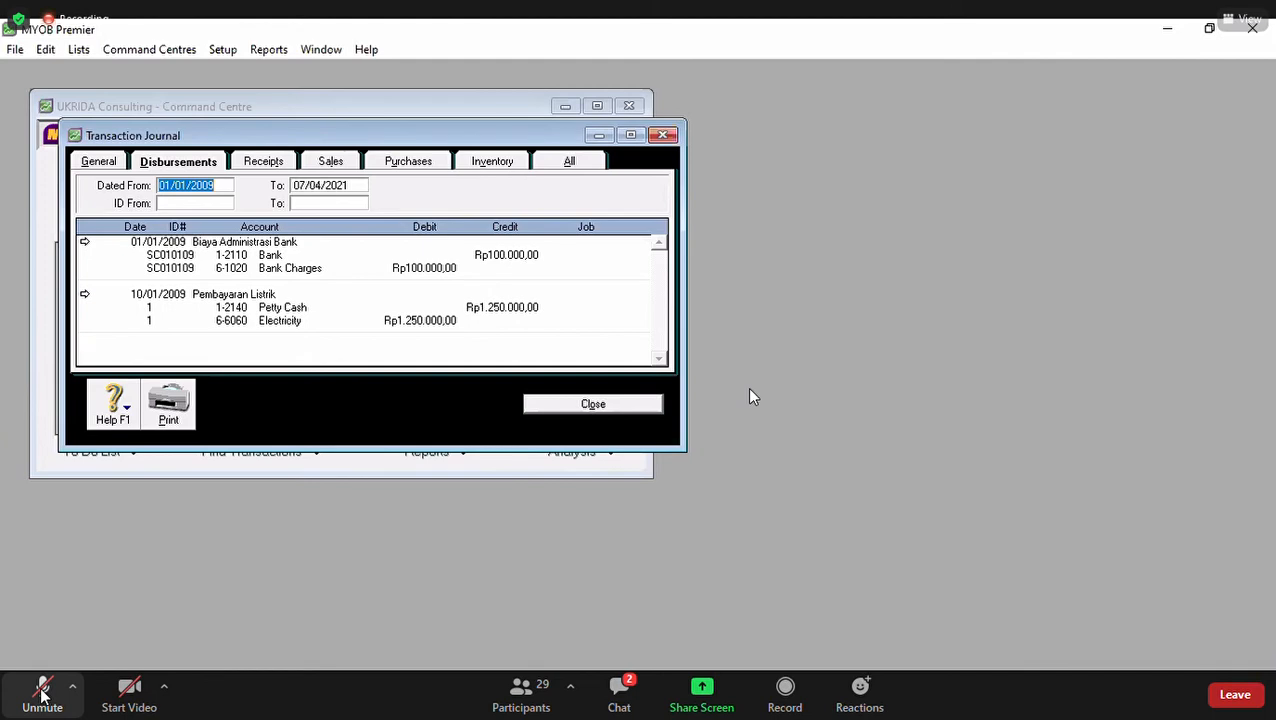
left_click(645, 403)
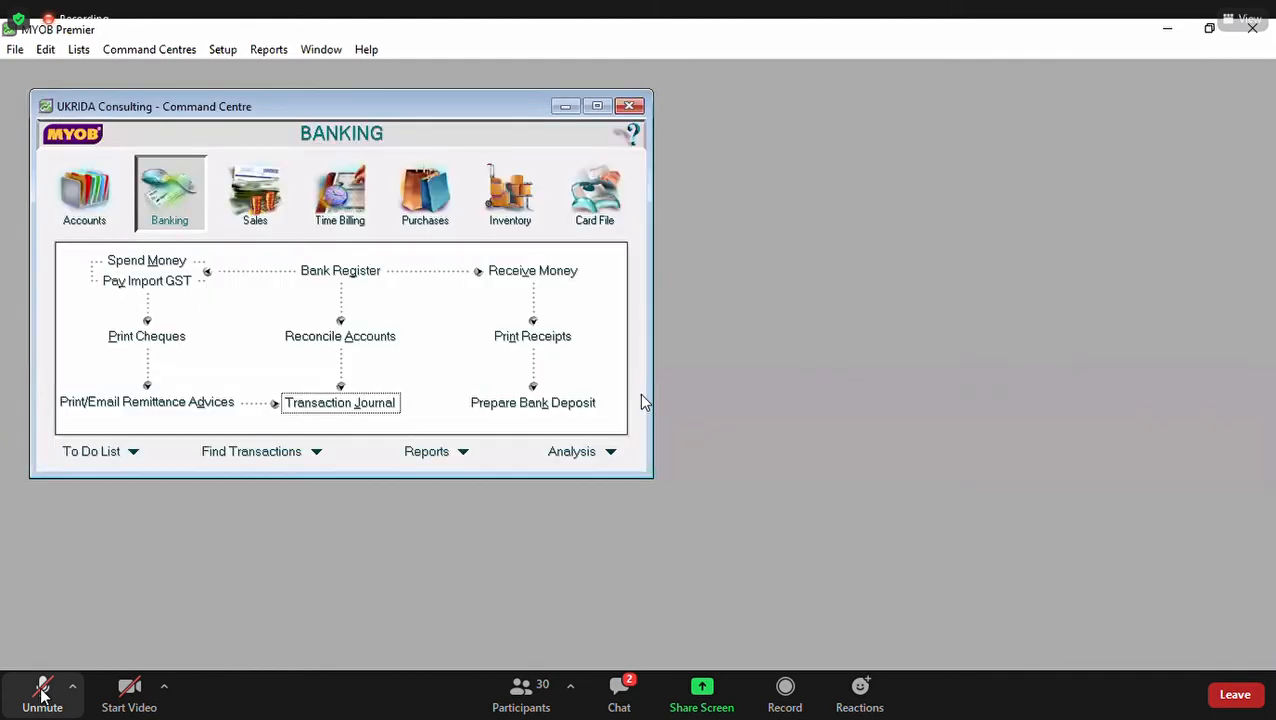
left_click(296, 405)
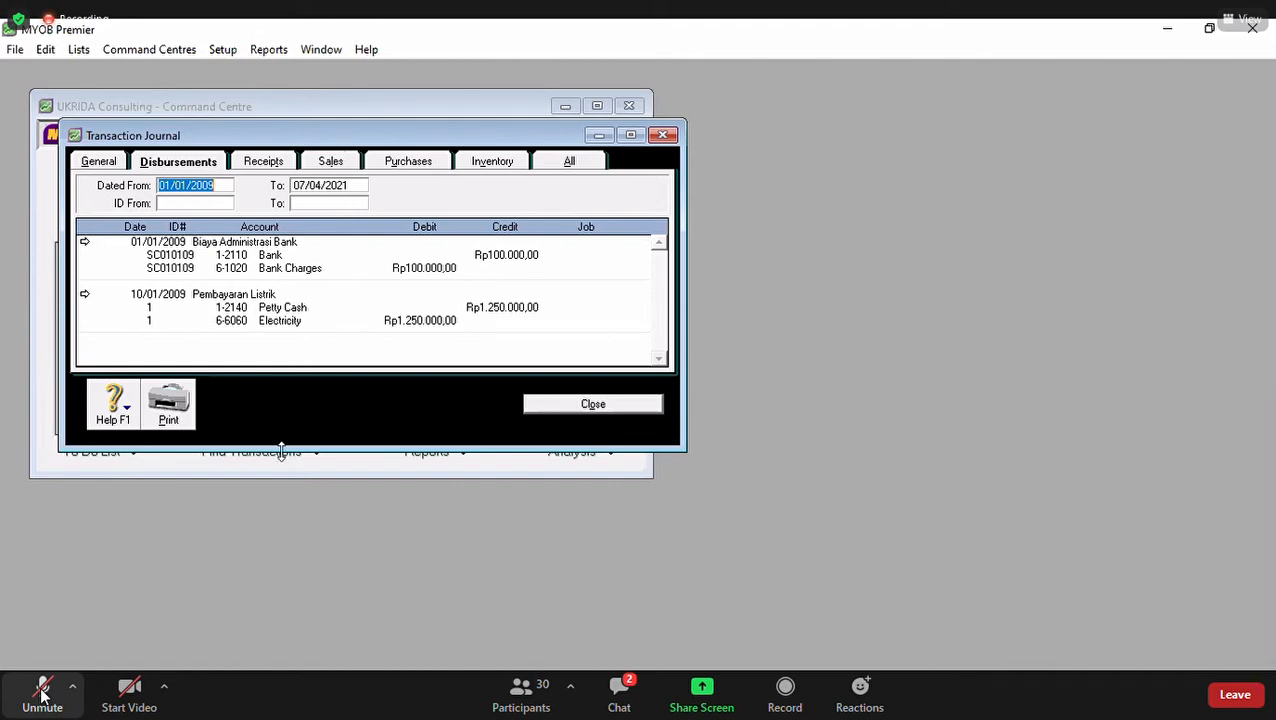
left_click(590, 404)
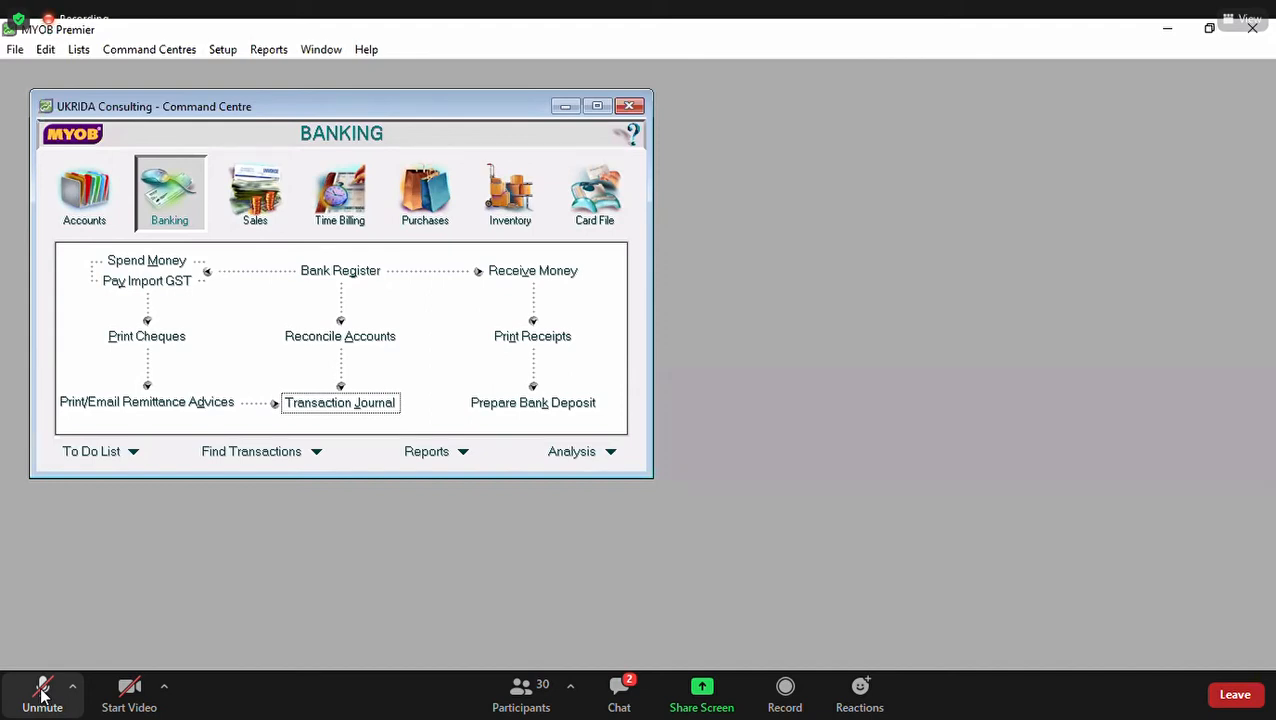
Step: Start a money transfer from Bank to 1-2140 Petty Cash with the transfer date 12/01/2009
left_click(112, 203)
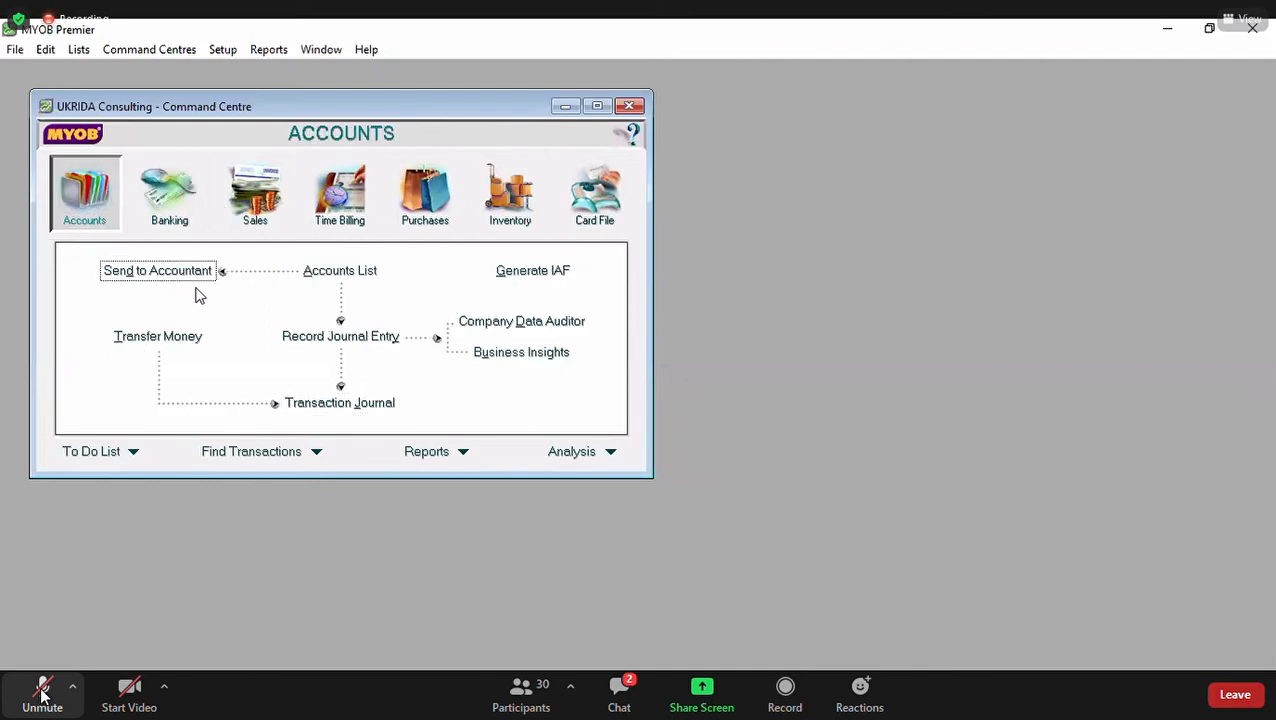
left_click(138, 348)
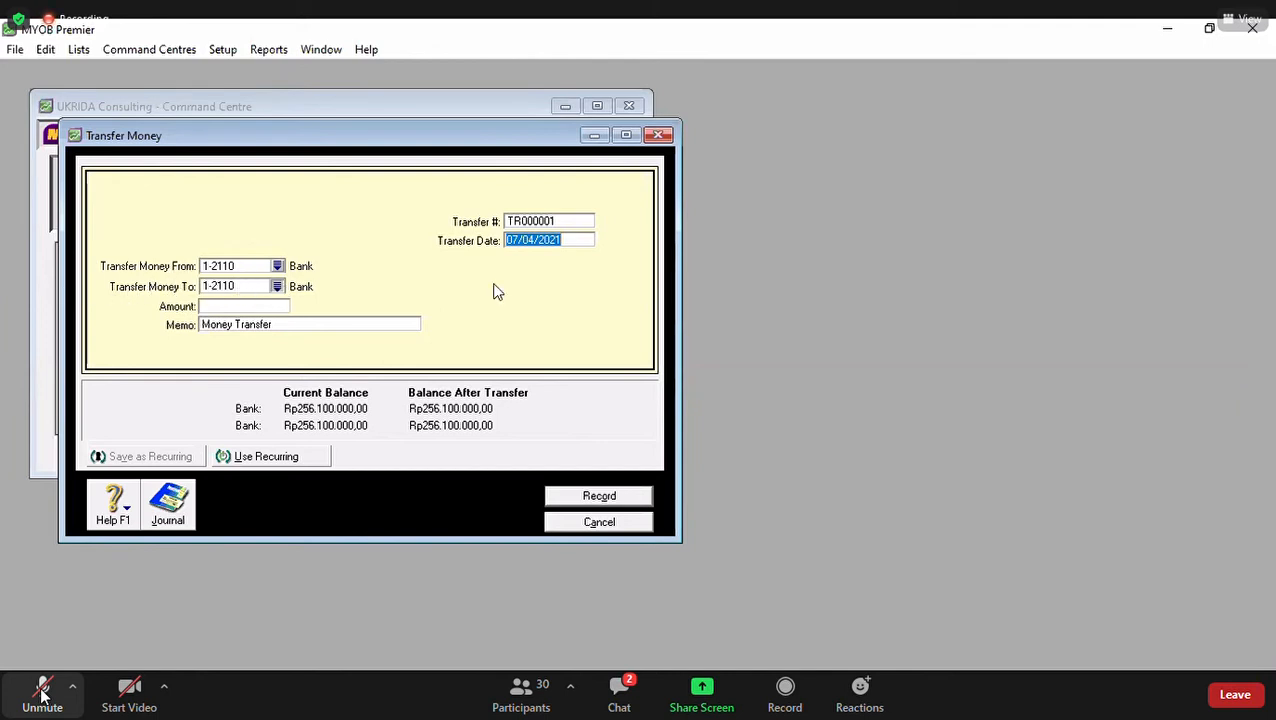
left_click(278, 286)
double_click(542, 304)
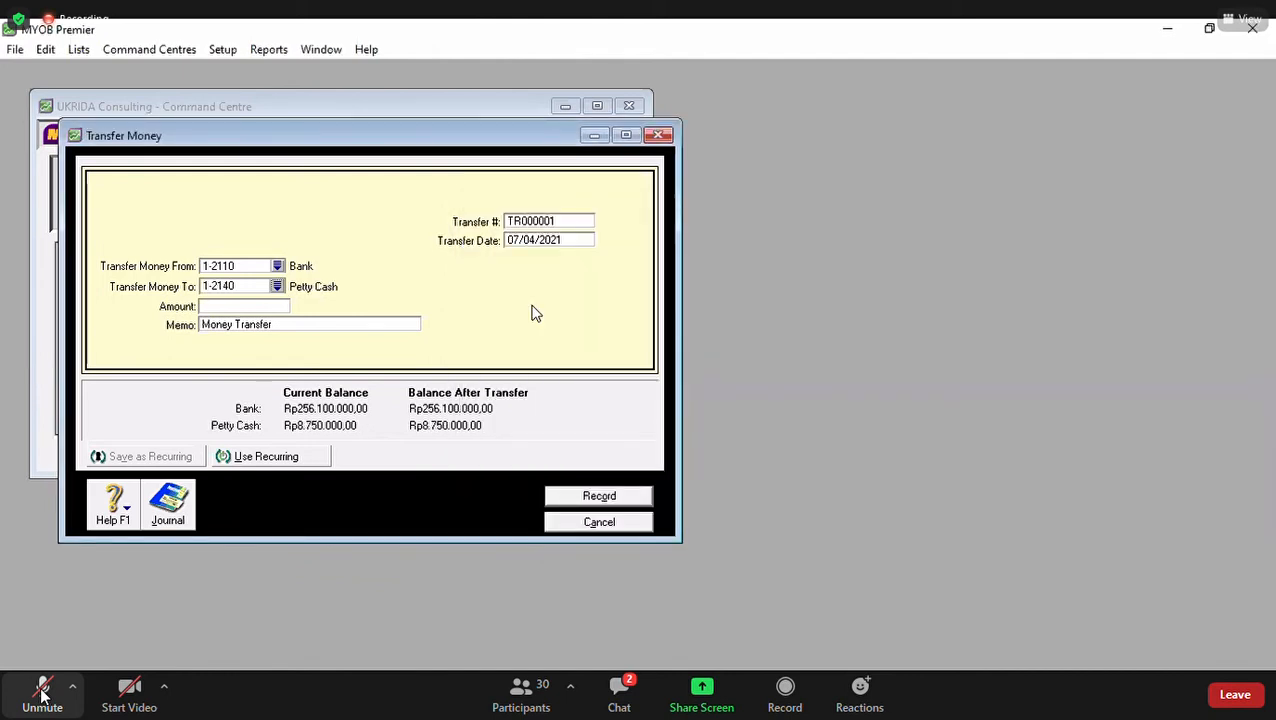
left_click(573, 240)
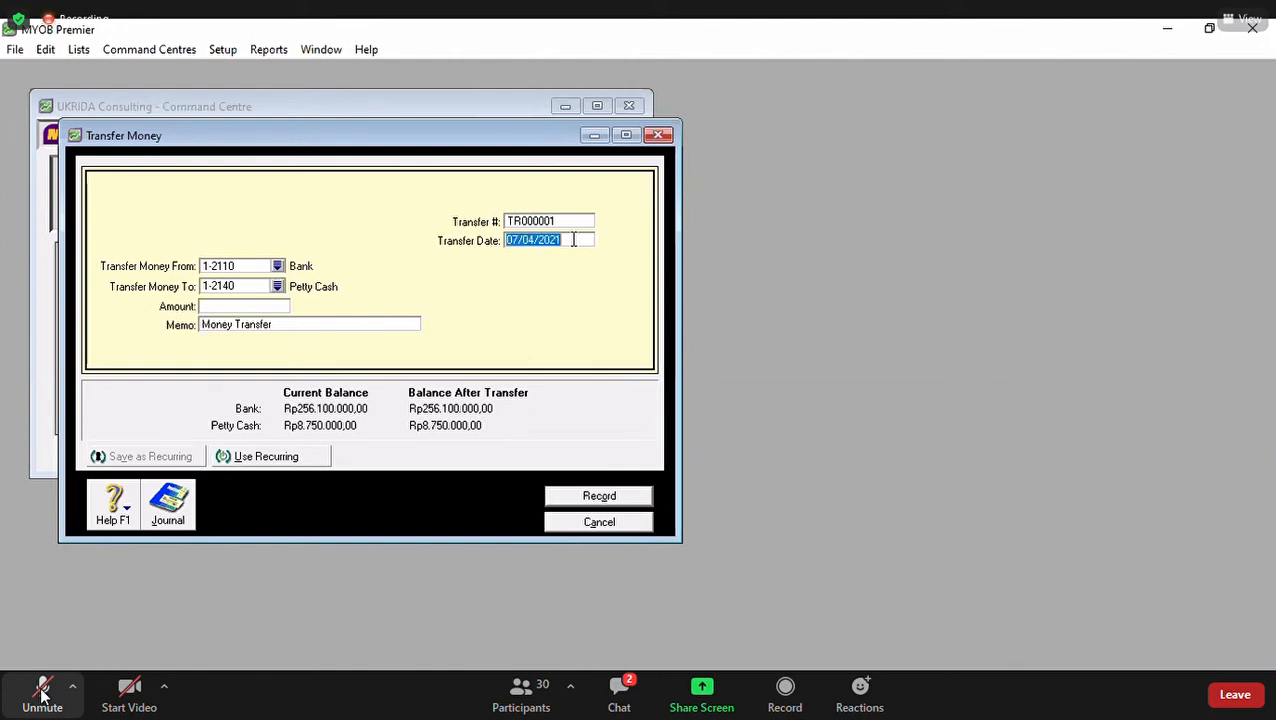
type("12/01")
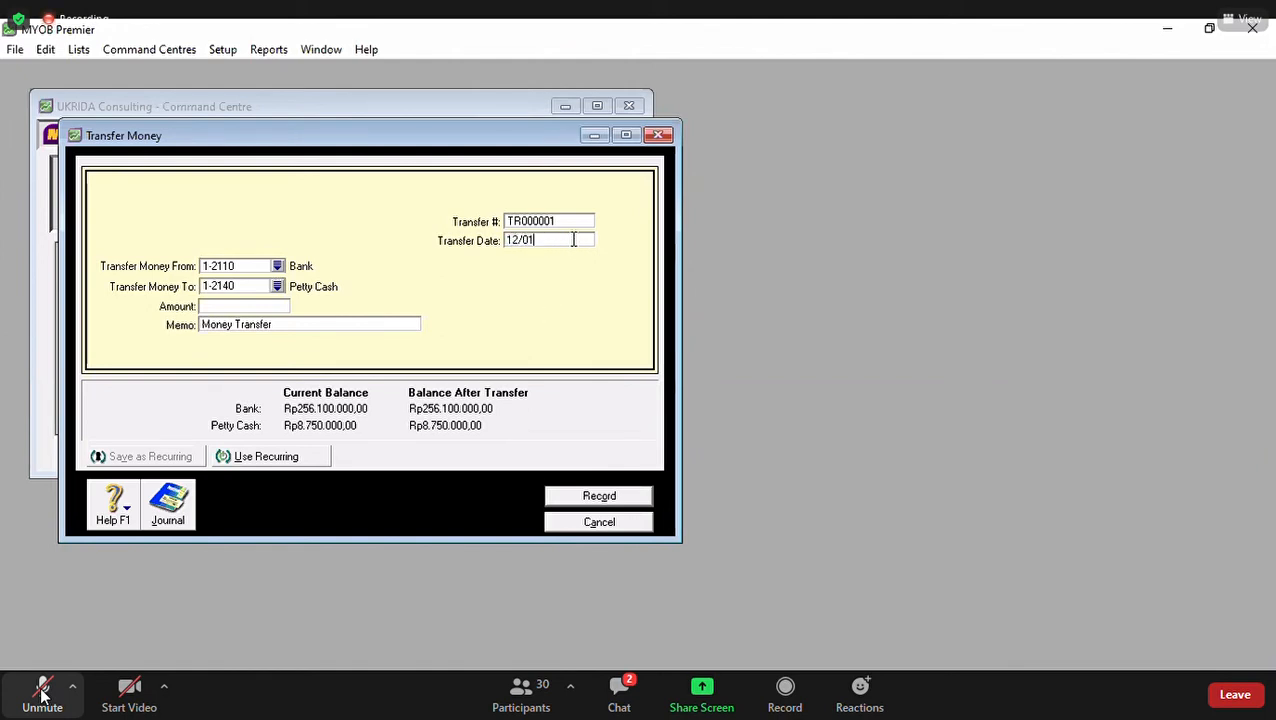
type("/2009")
Step: Give the transfer the memo "Pengisian Petty Cash" and the amount Rp5.000.000
left_click(264, 332)
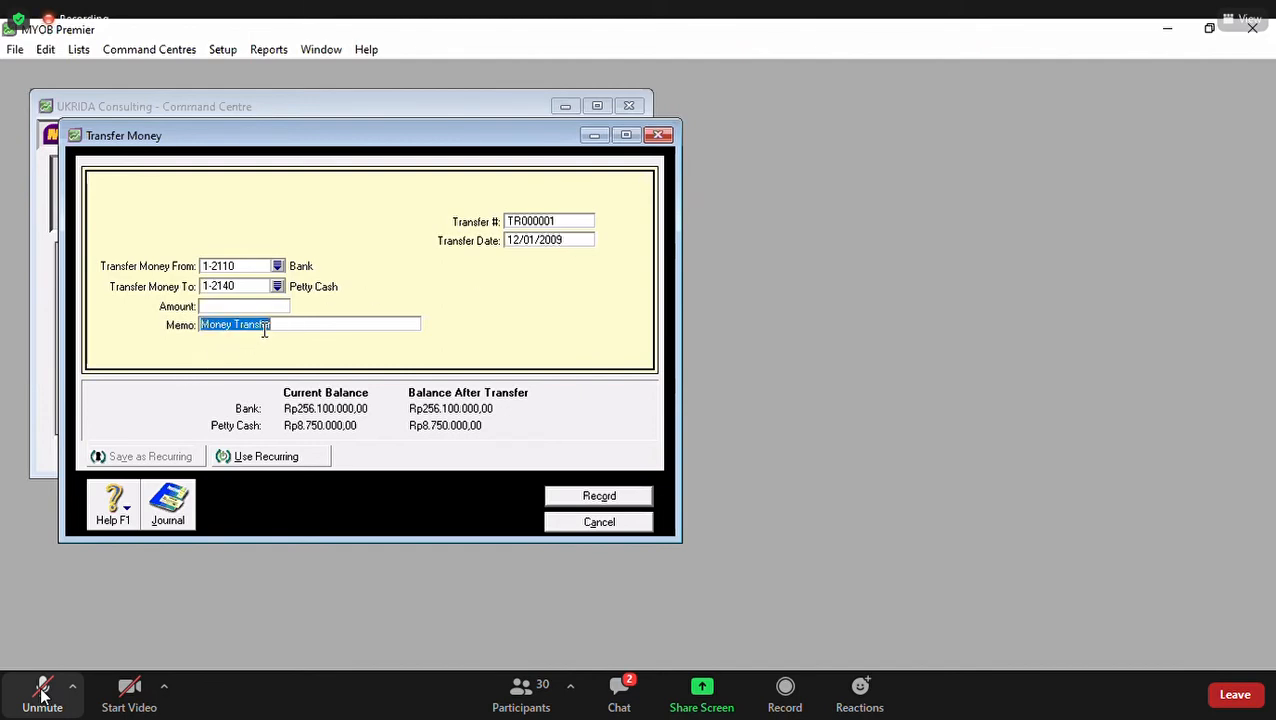
type("Pengisian Petty Cash")
left_click(262, 290)
left_click(251, 308)
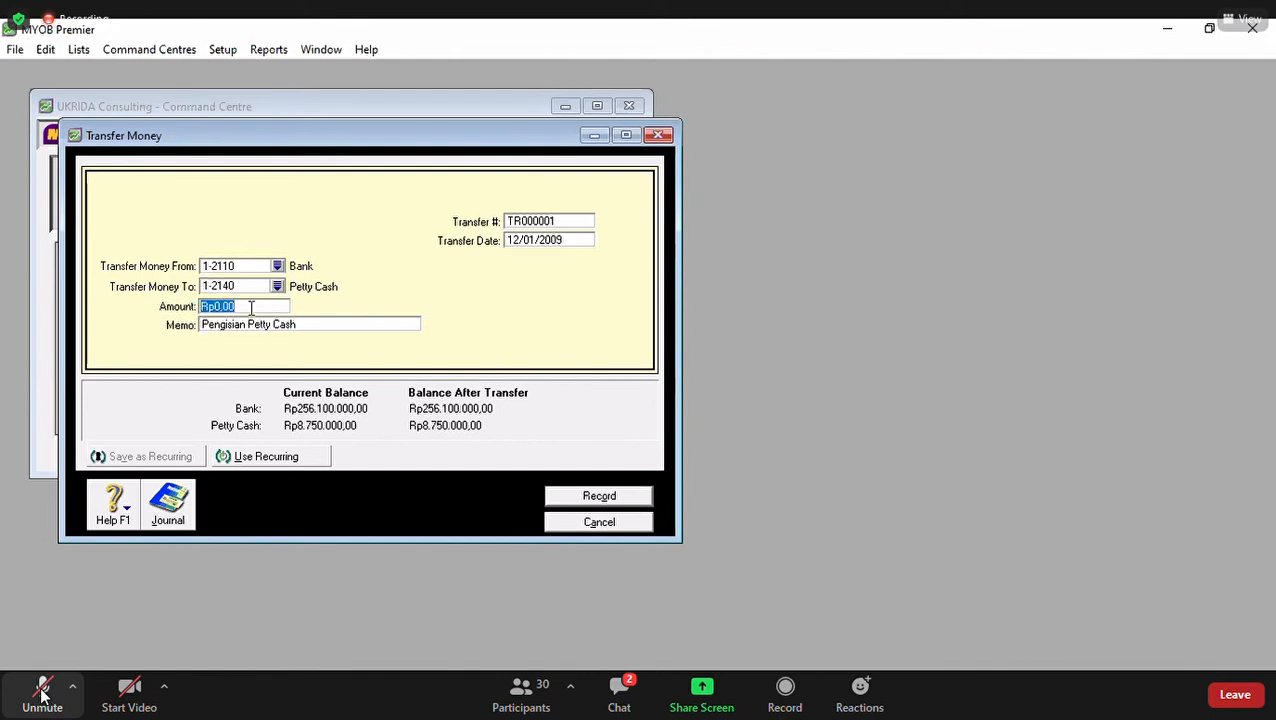
type("5.000.")
type("000000")
key("Tab")
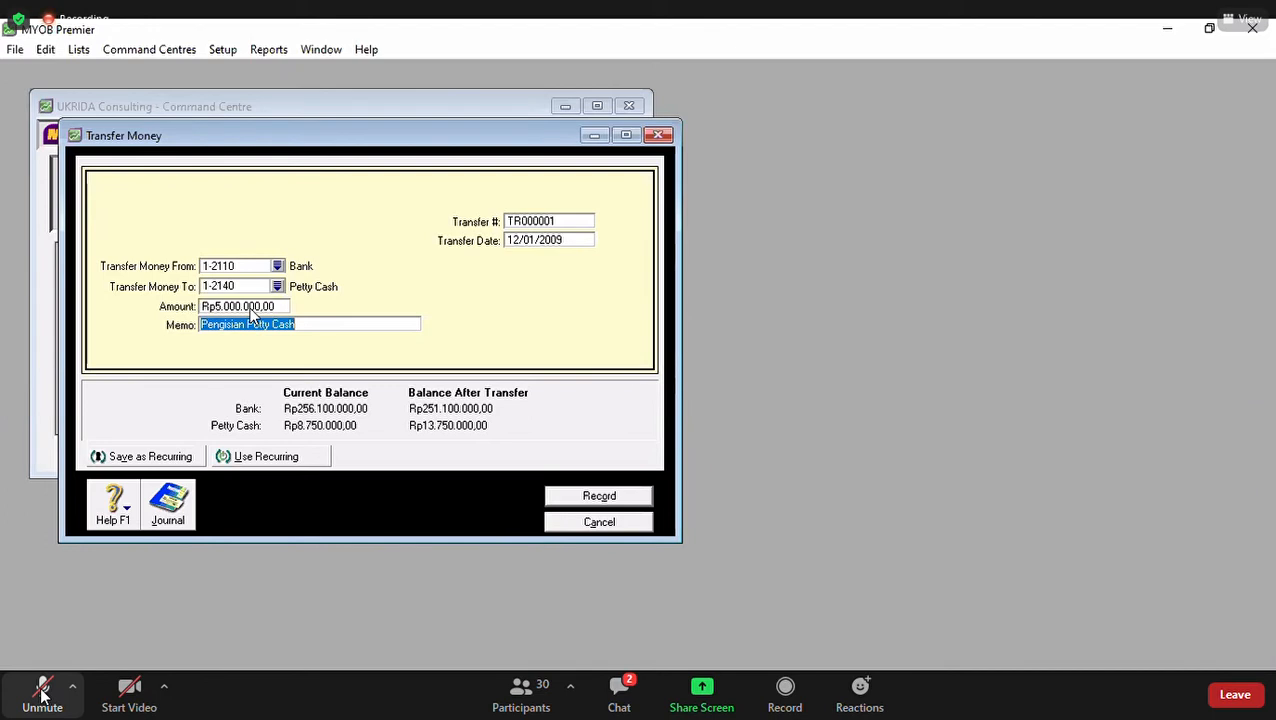
Step: Review the recap of the petty cash transfer, record it and close the Transfer Money form
key("ctrl+r")
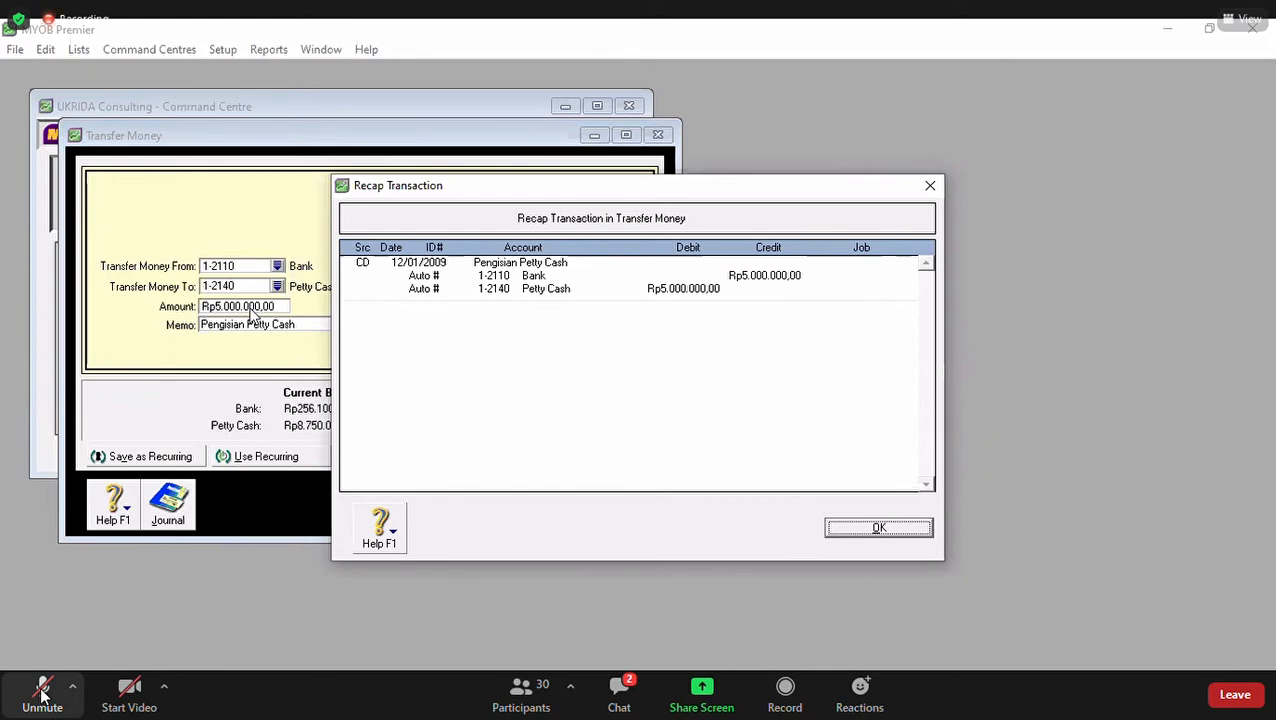
left_click(886, 527)
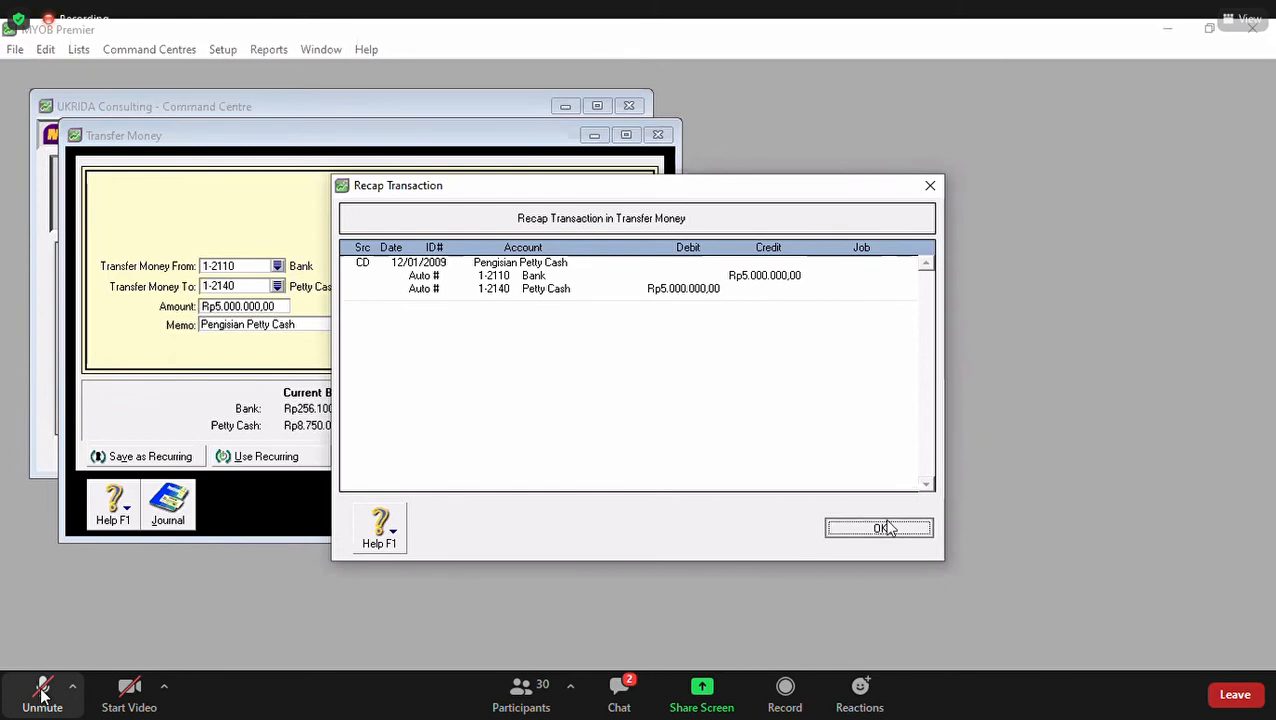
left_click(589, 499)
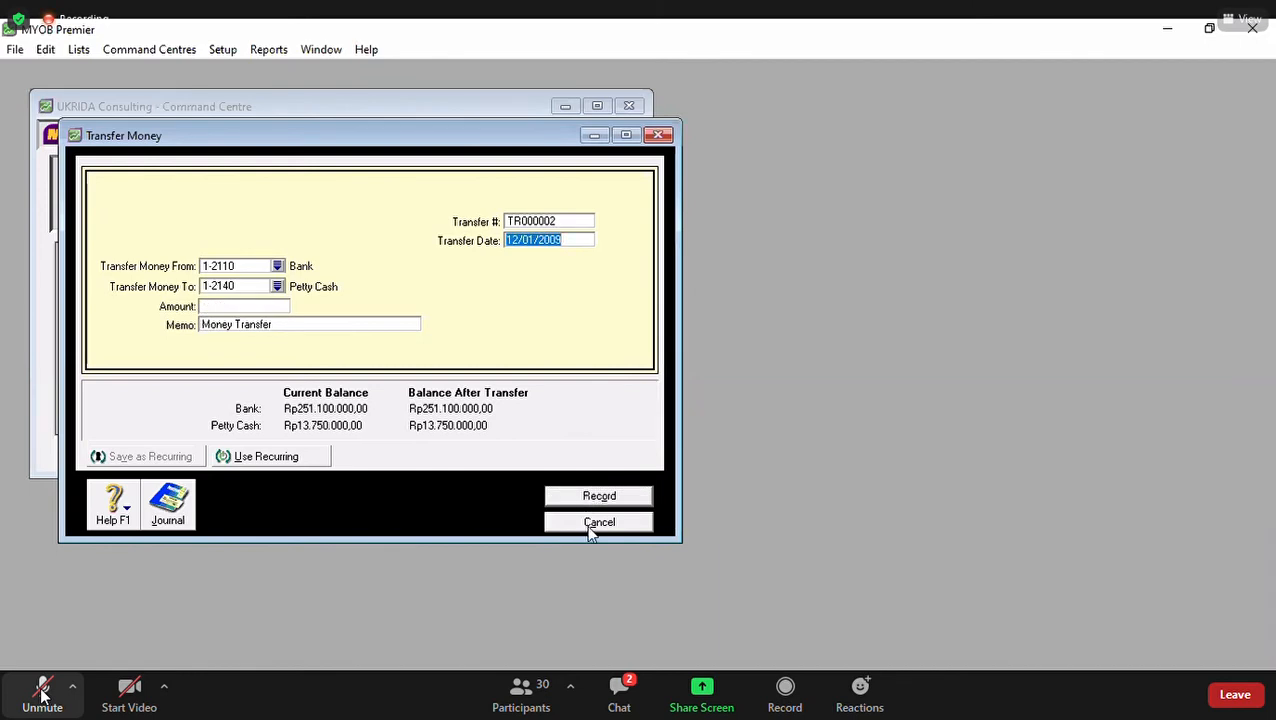
left_click(599, 523)
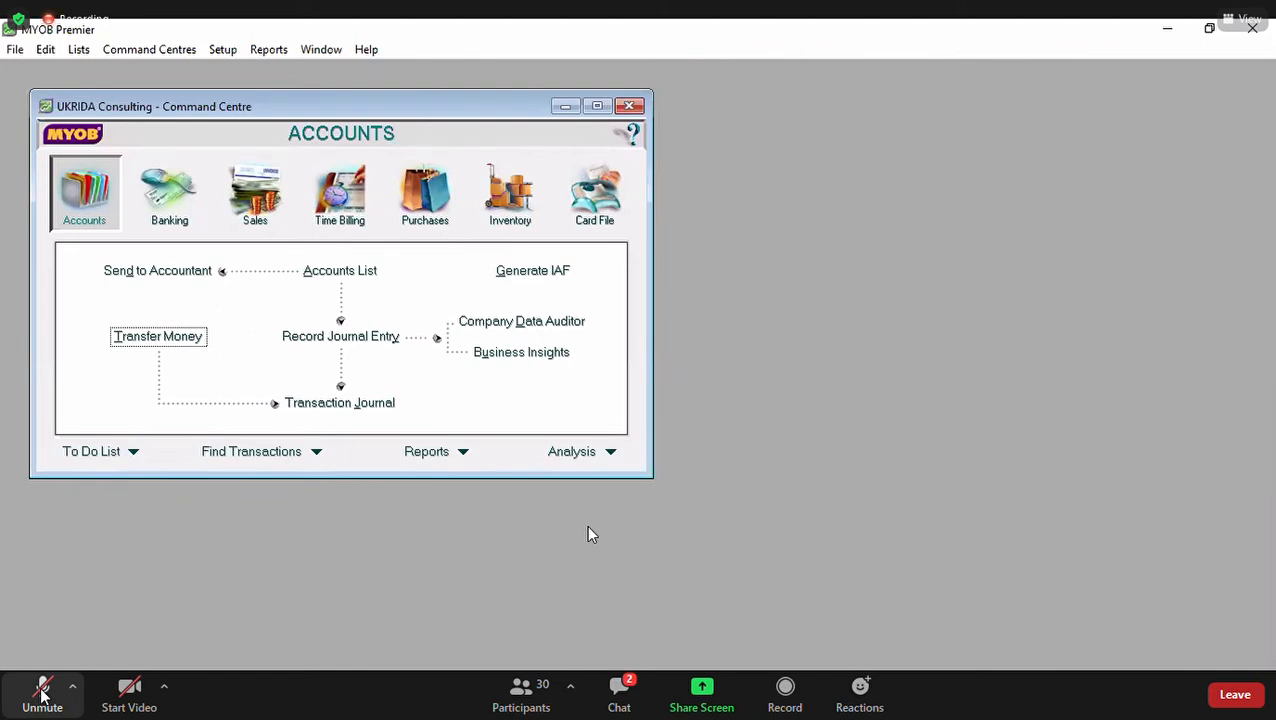
Step: Start a new purchase of type ORDER for the supplier PT. Dunia Taman (DUTA)
left_click(420, 204)
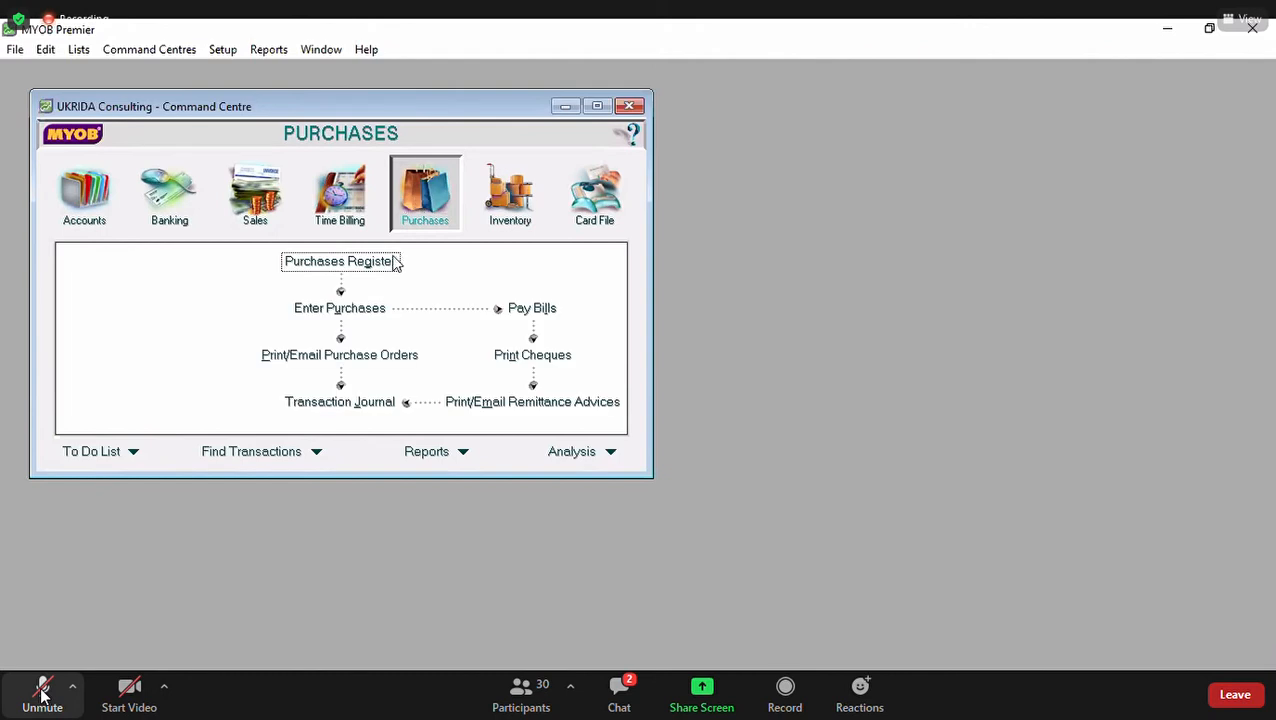
left_click(365, 312)
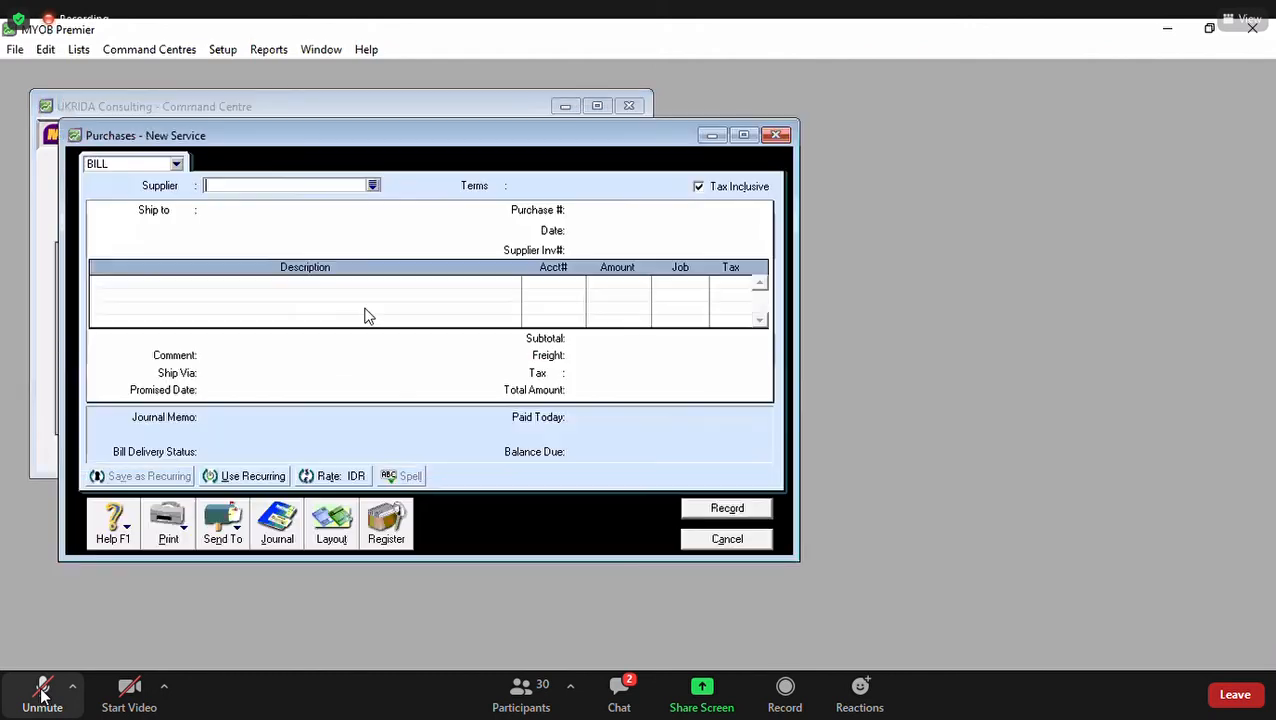
left_click(177, 165)
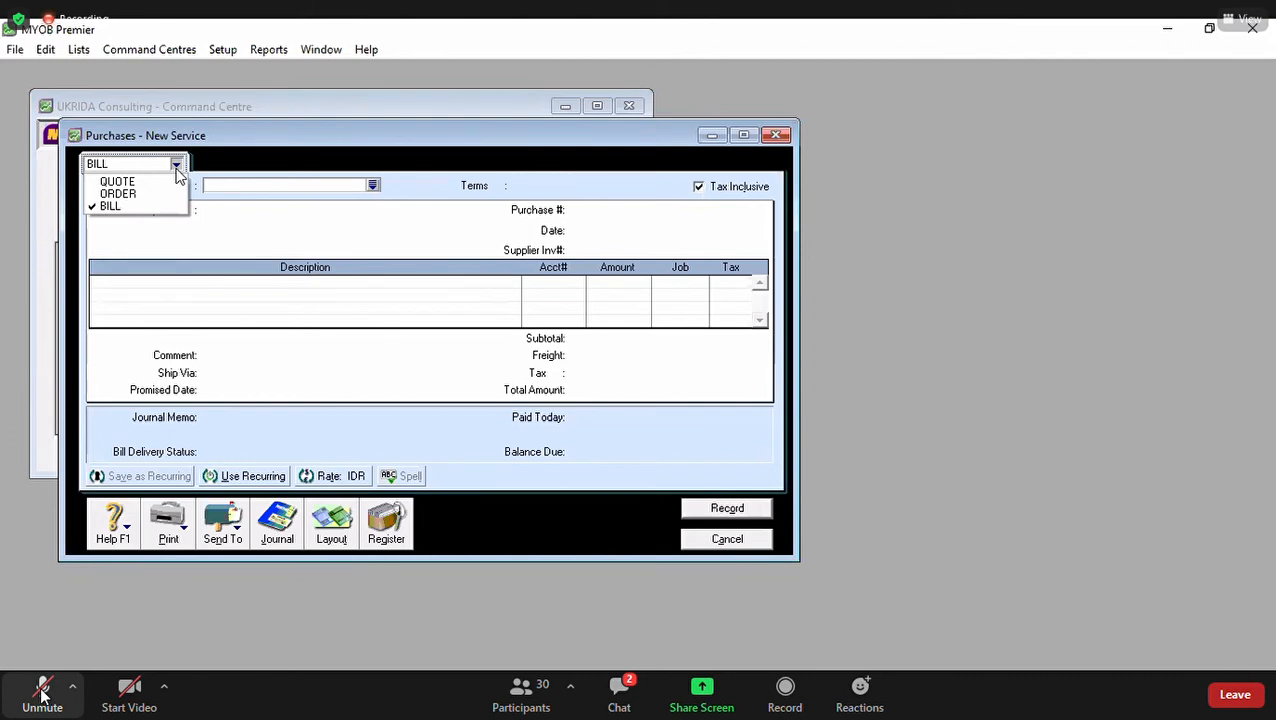
left_click(117, 196)
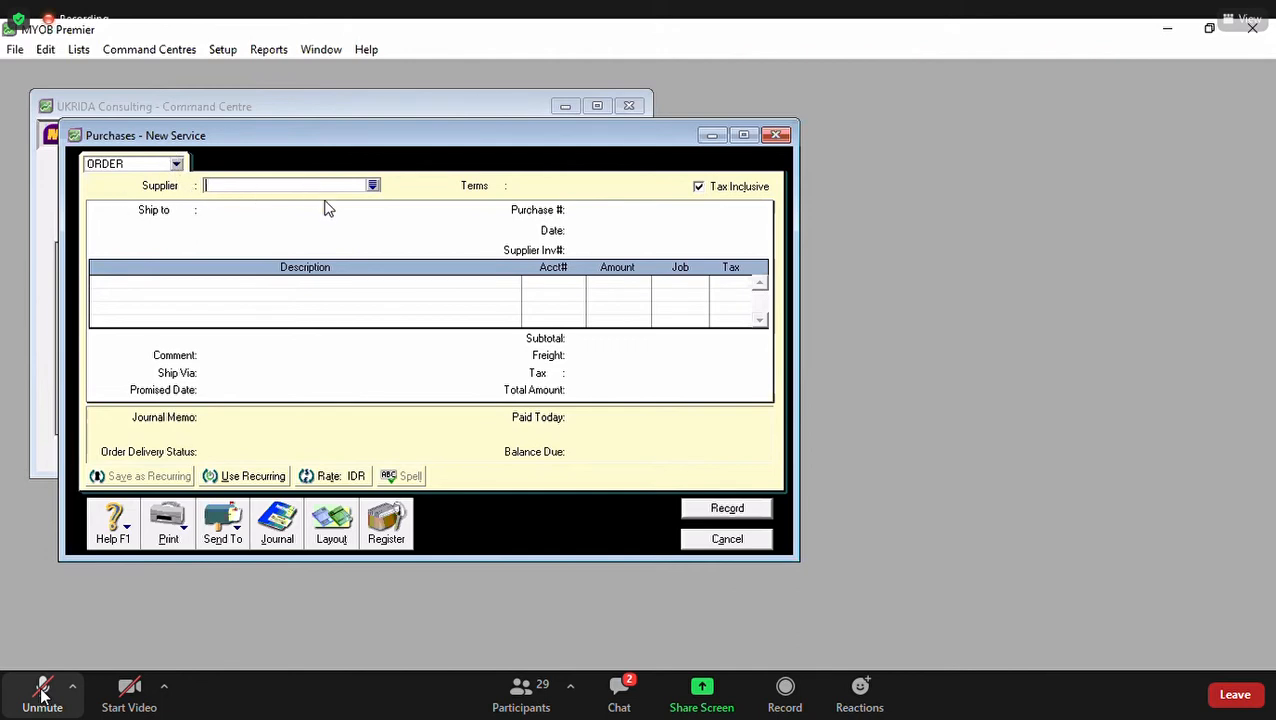
left_click(372, 187)
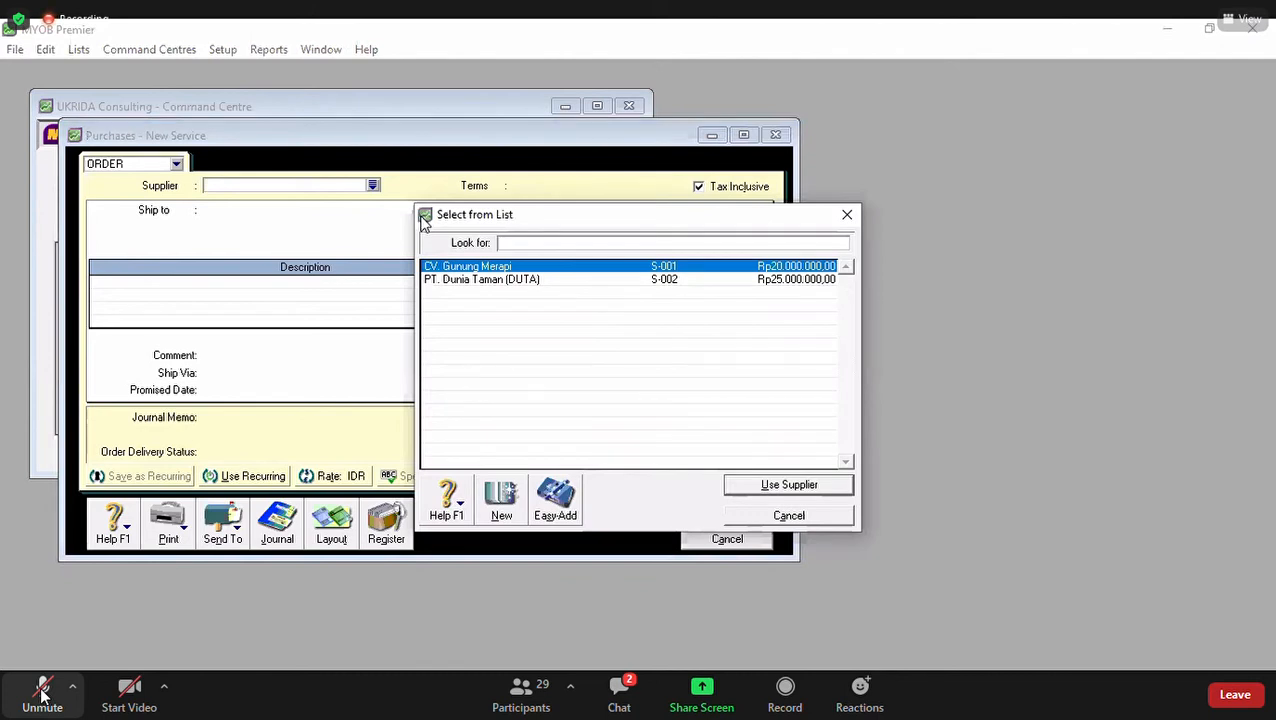
left_click(497, 285)
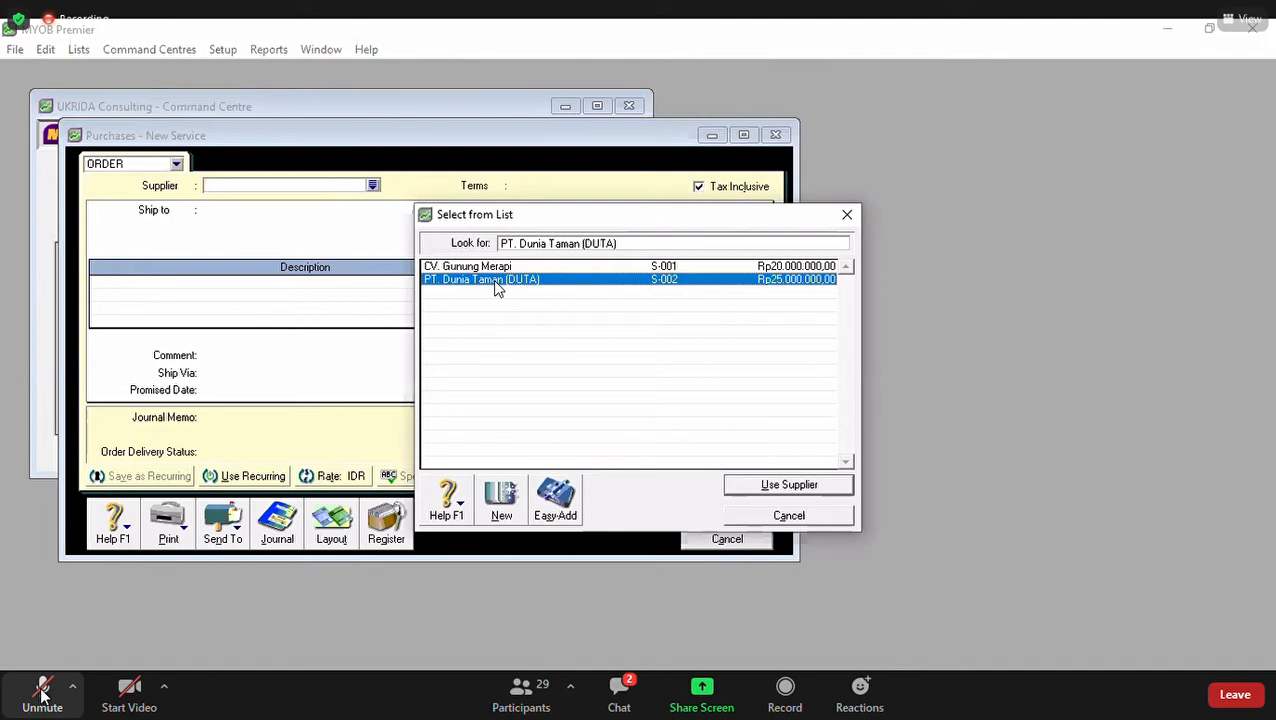
double_click(497, 282)
Step: Set the date of the service-layout purchase order to 14/01/2009
left_click(632, 210)
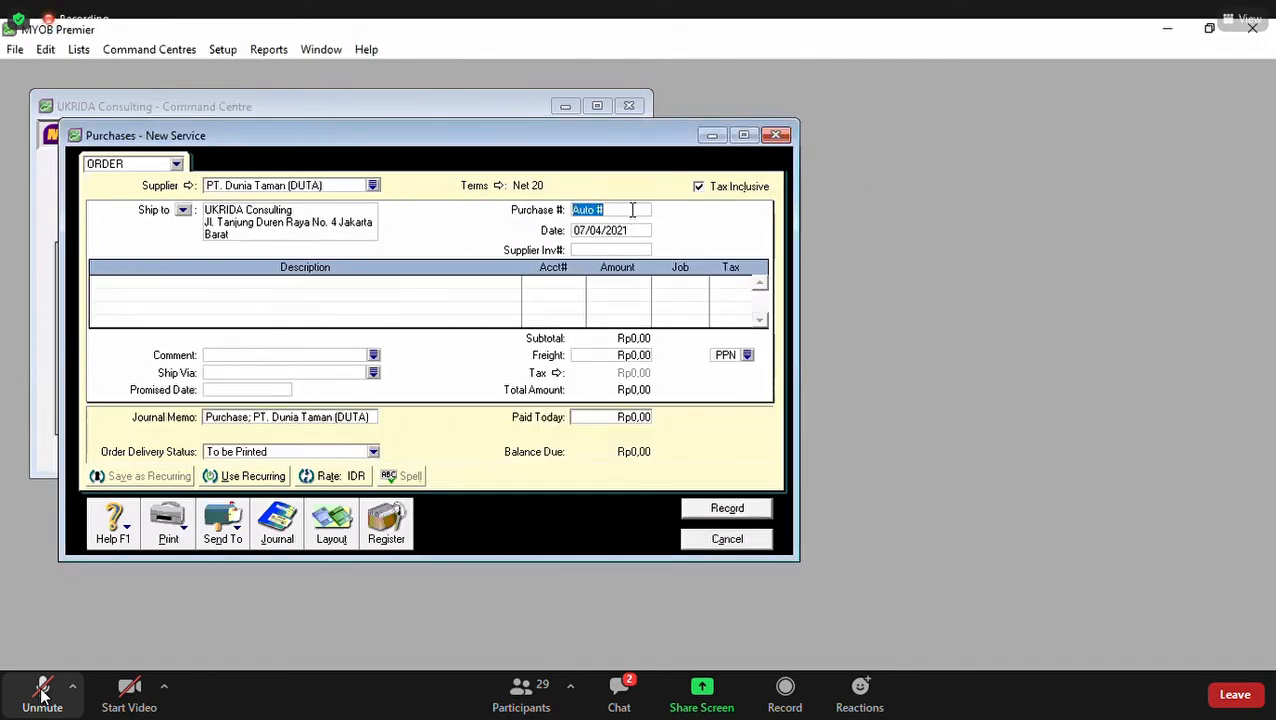
left_click(638, 235)
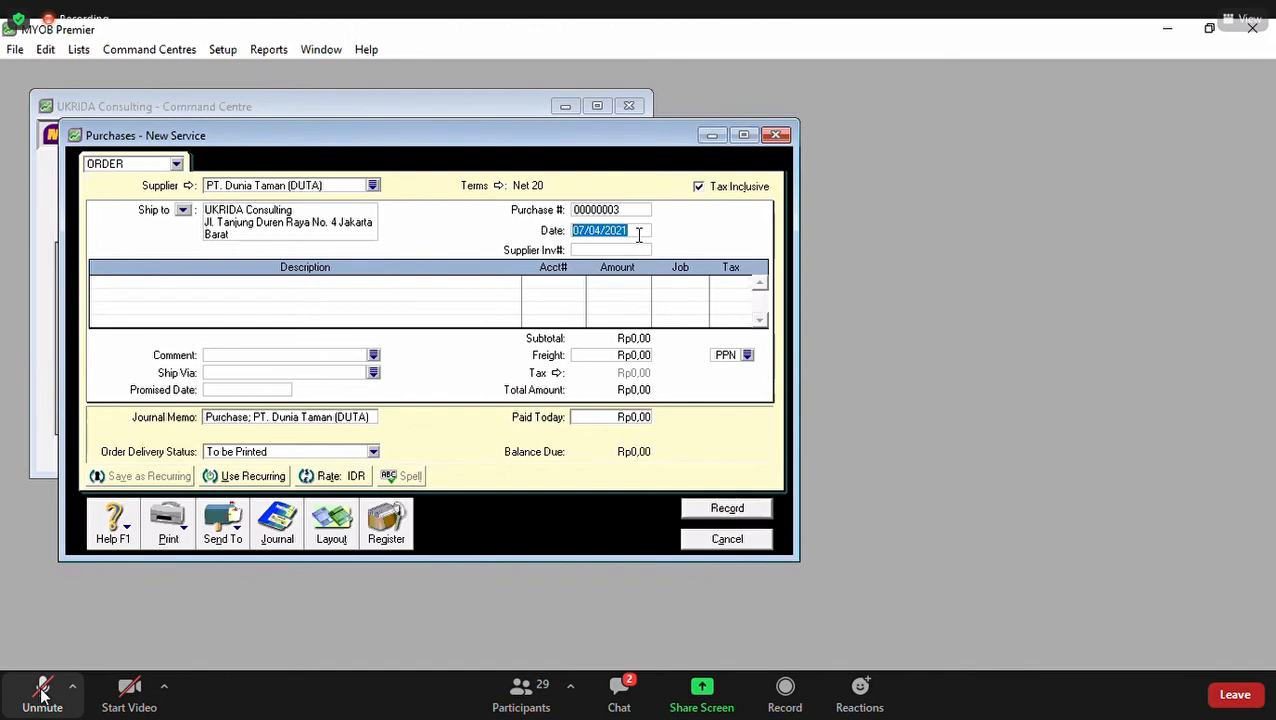
type("14/01/2009")
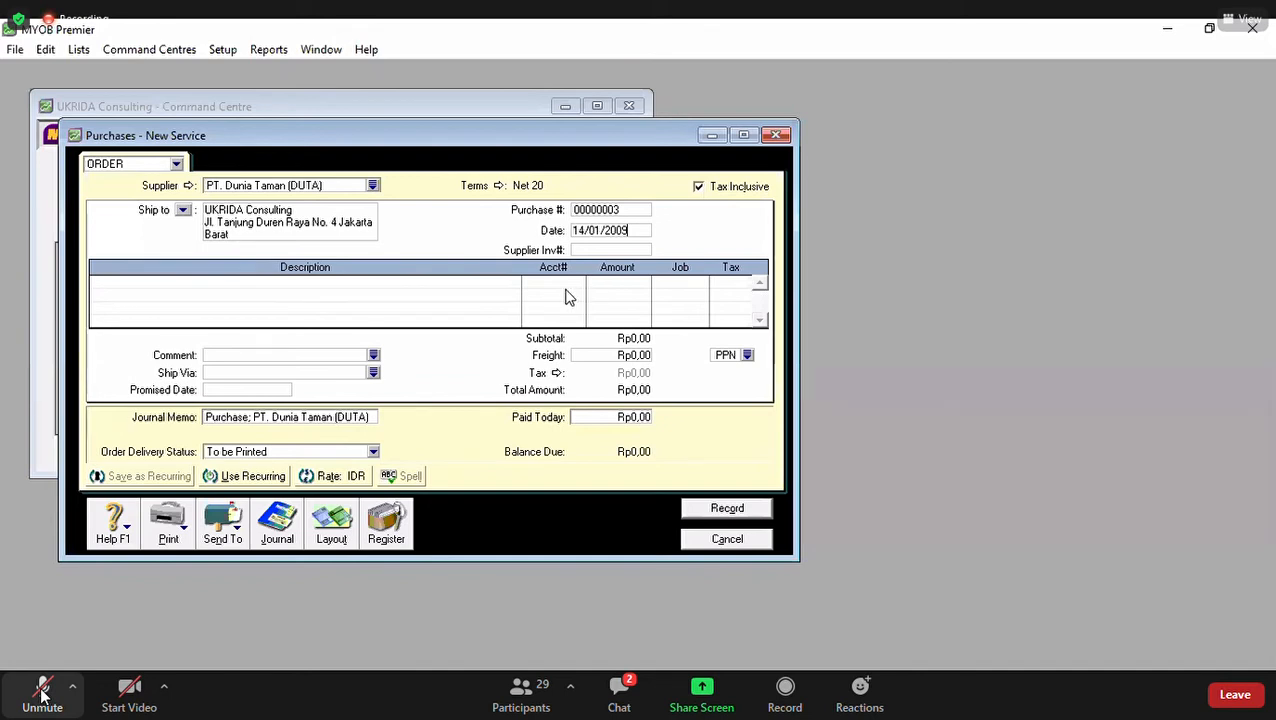
Step: Switch the purchase order to the Item layout and date it 14/01/2009
left_click(328, 530)
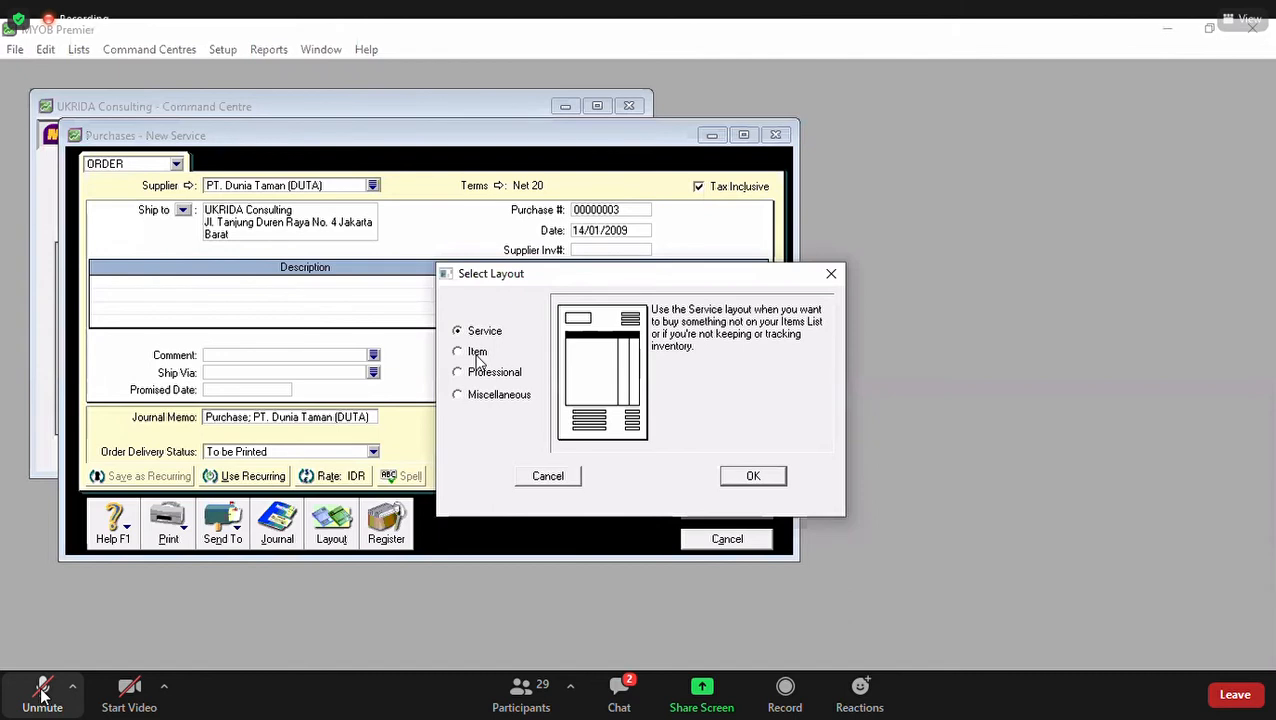
left_click(478, 356)
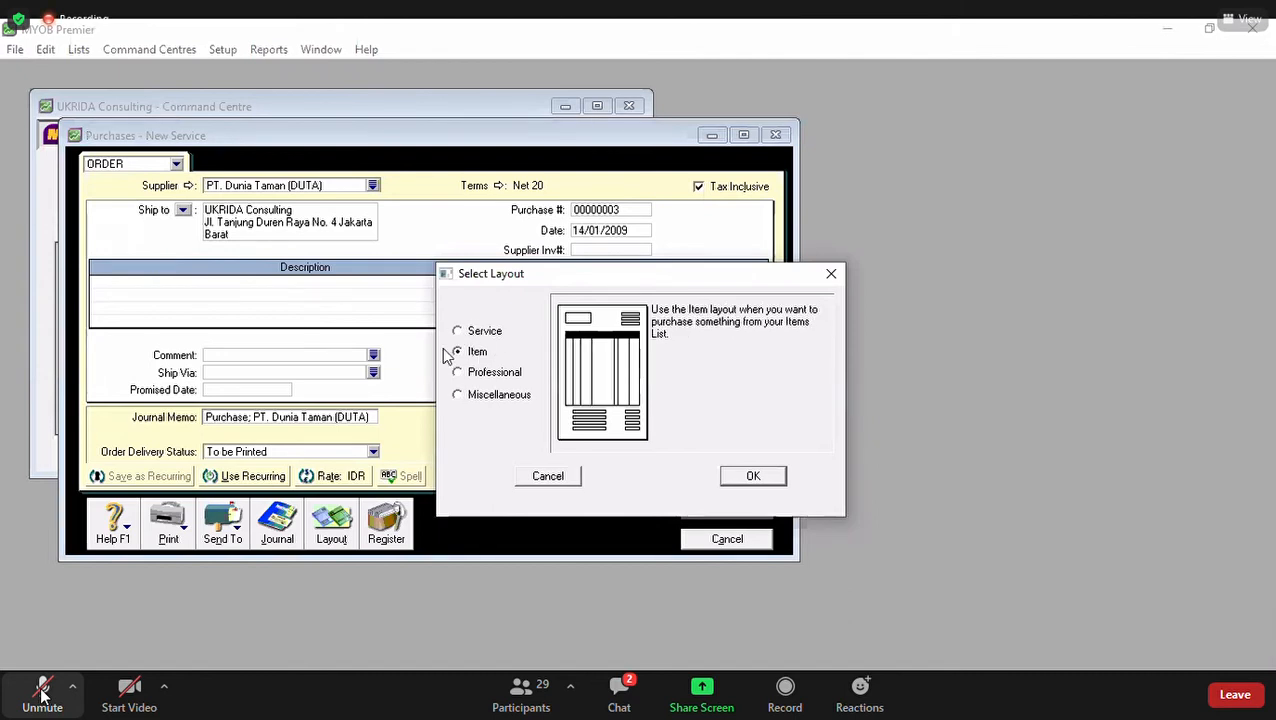
left_click(786, 481)
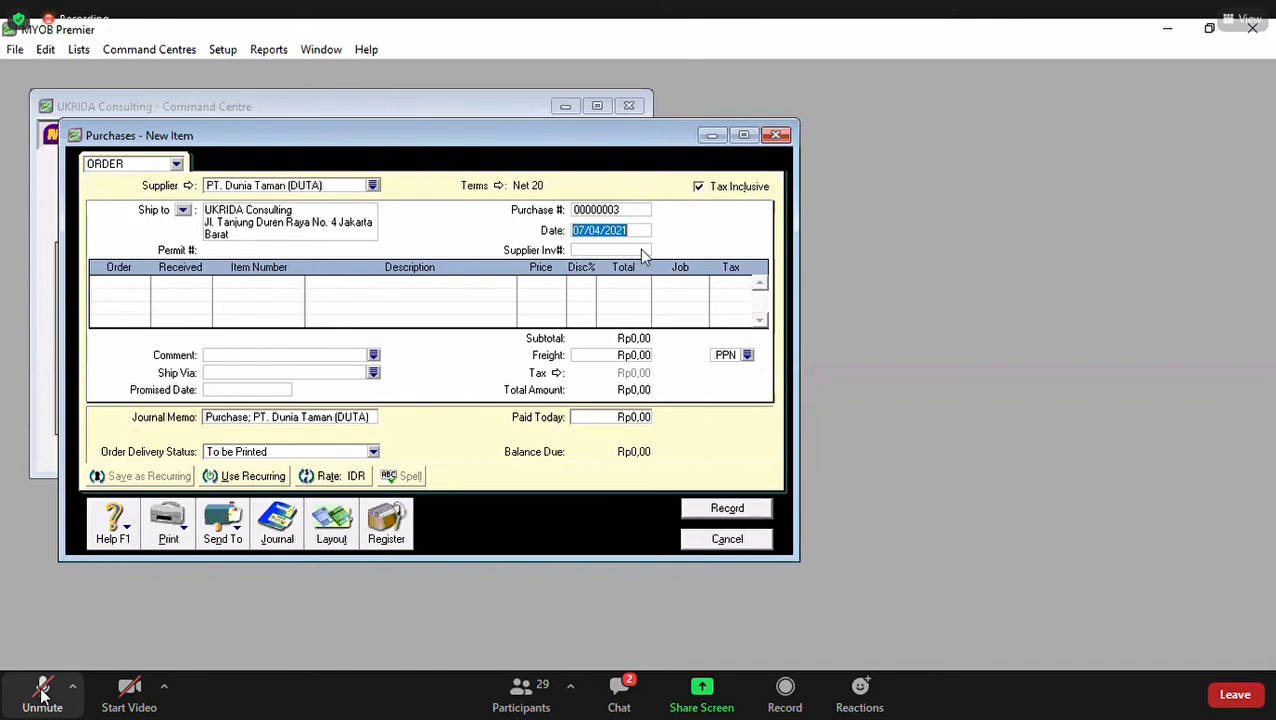
type("14")
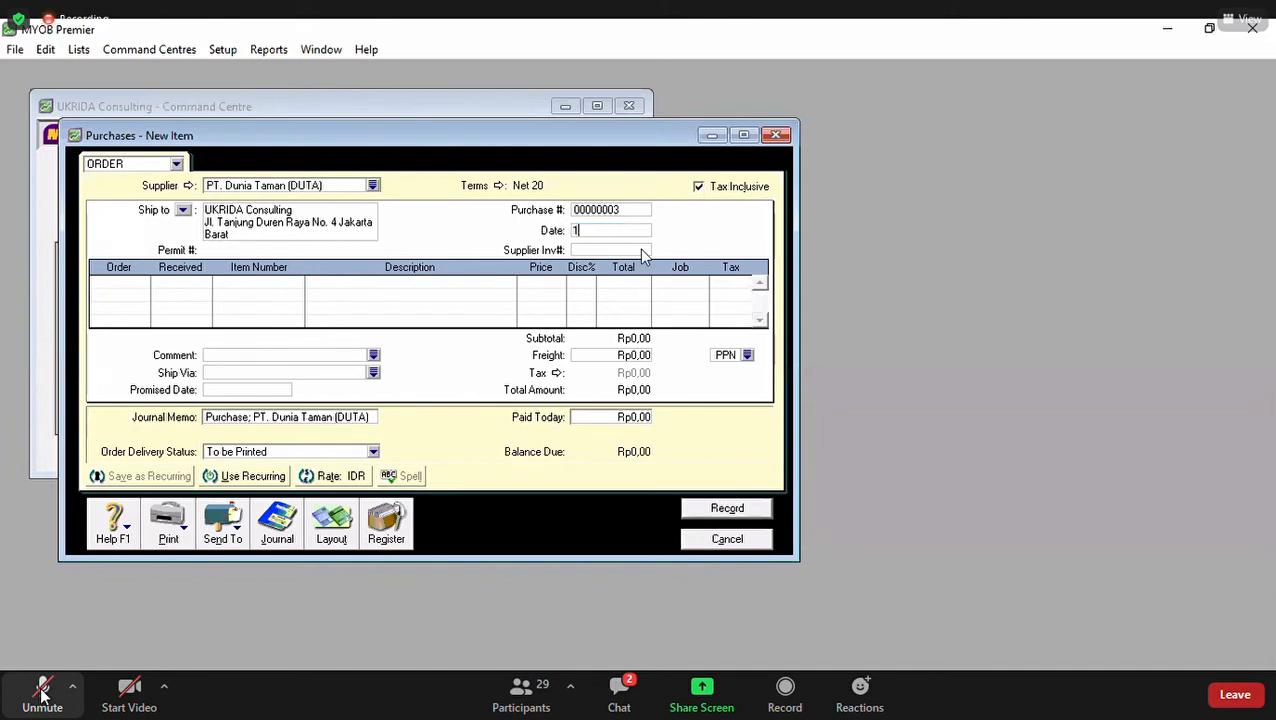
type("/01/2009")
Step: Add an order line for 3 units of item OS-02 (Windows Vista) at a price of Rp1.500.000 each
left_click(133, 285)
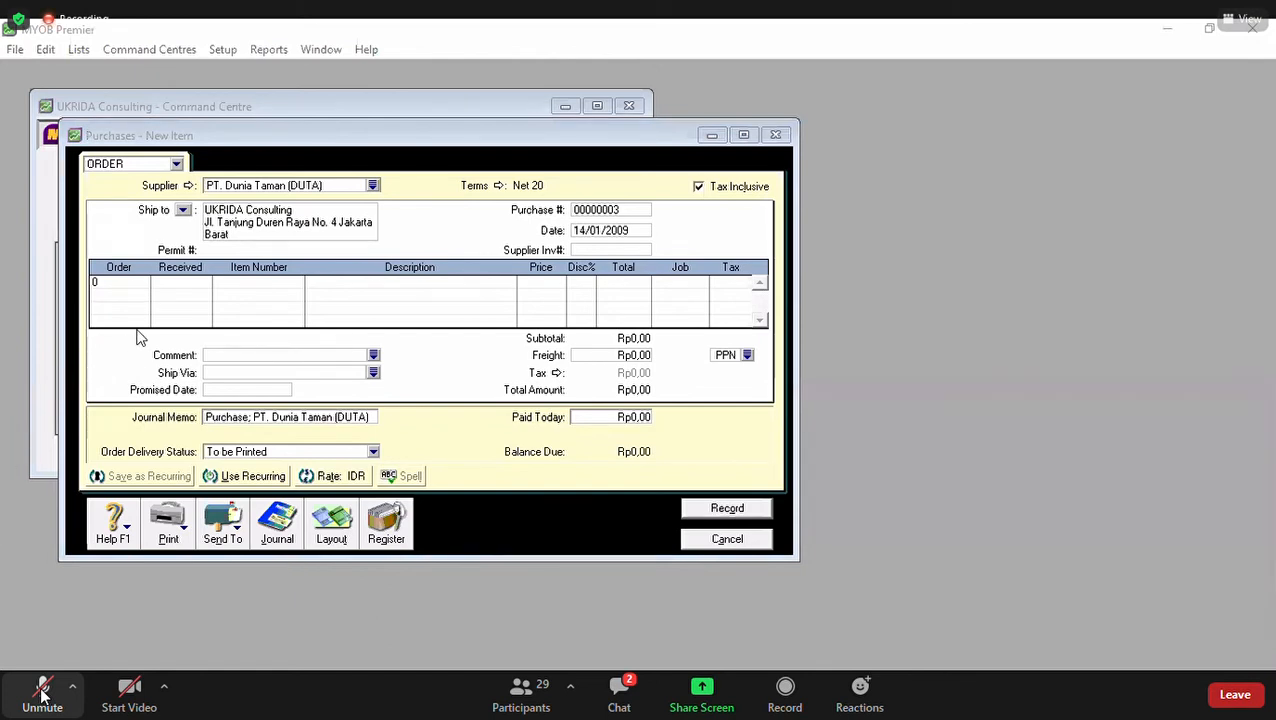
left_click(131, 282)
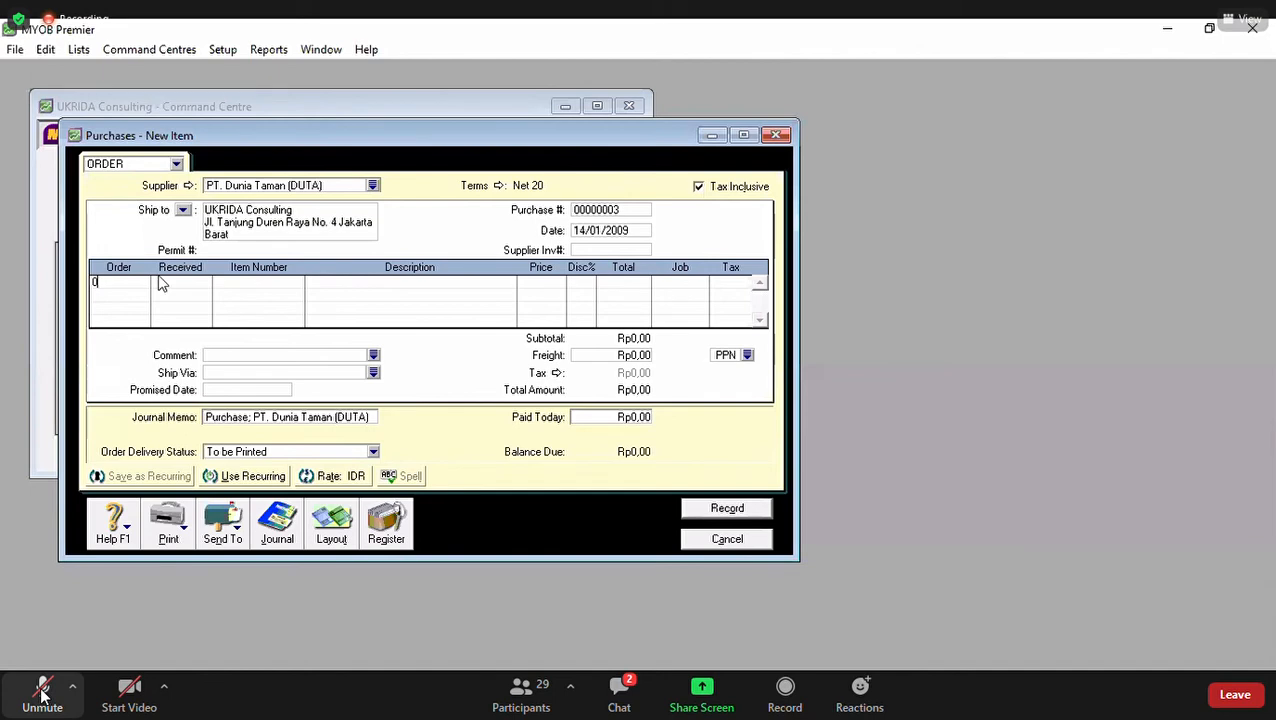
type("3")
key("Tab")
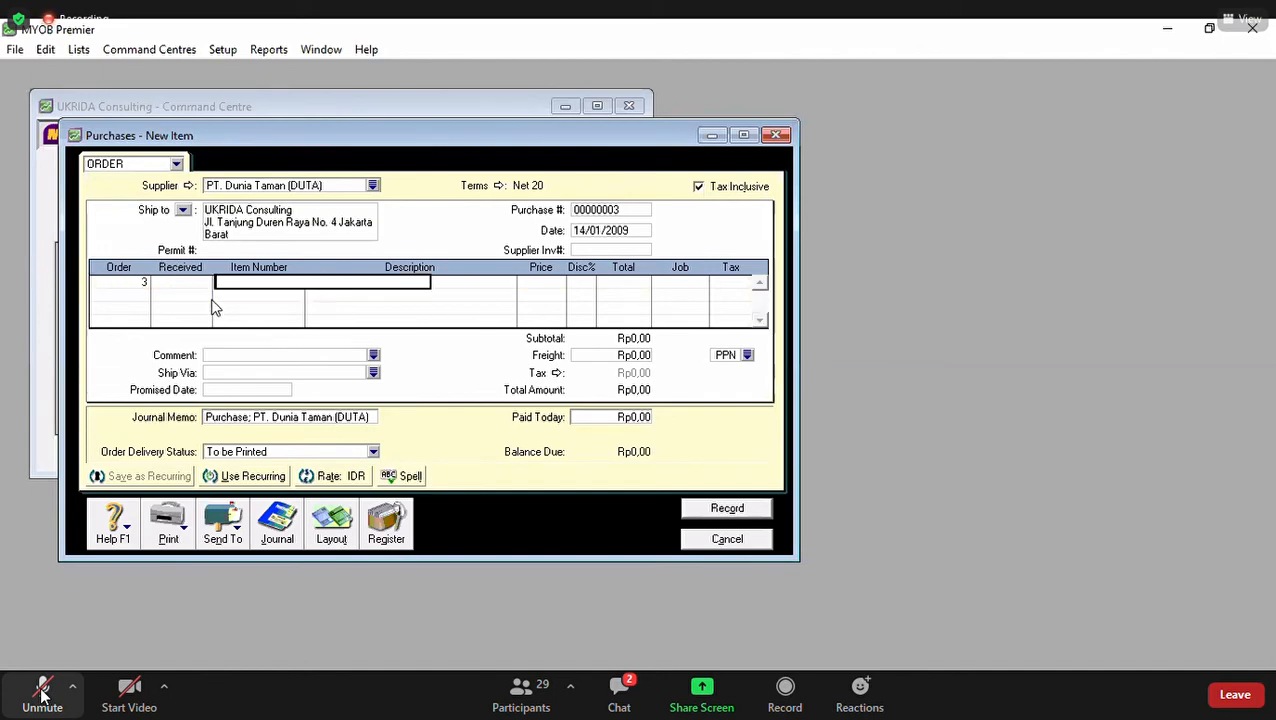
type("OS-02")
key("Tab")
key("Tab")
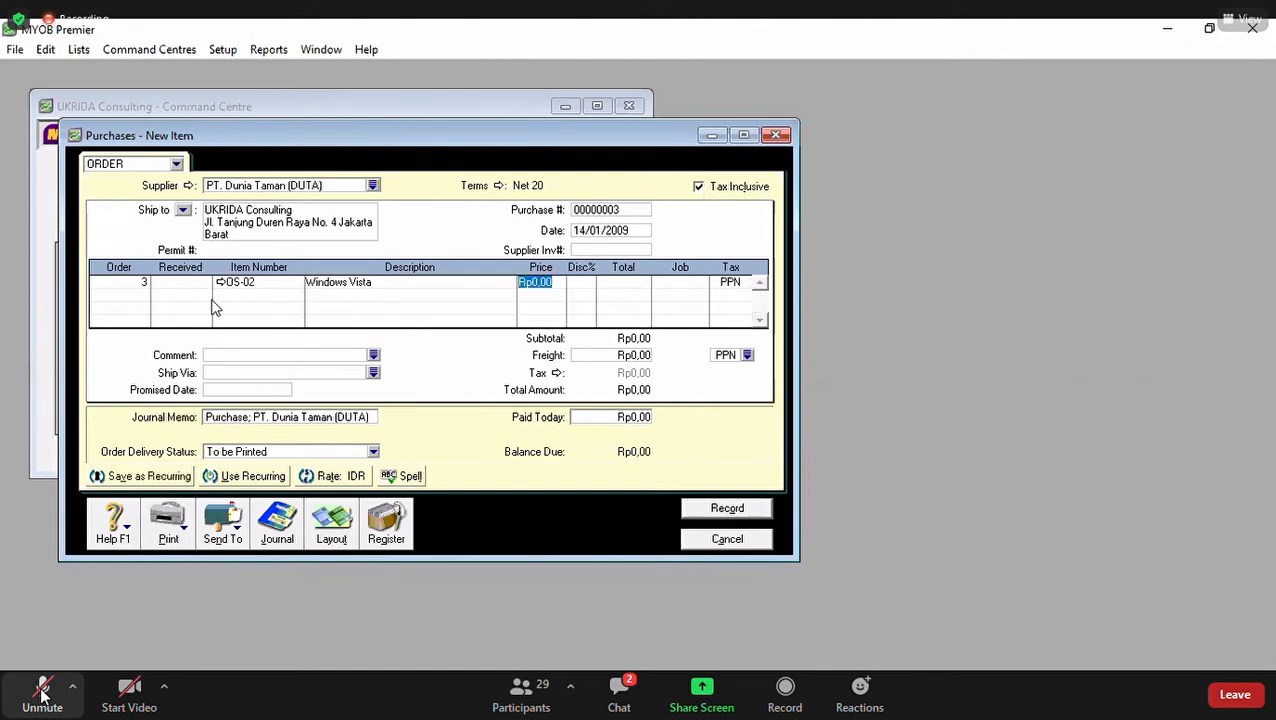
type("1500000")
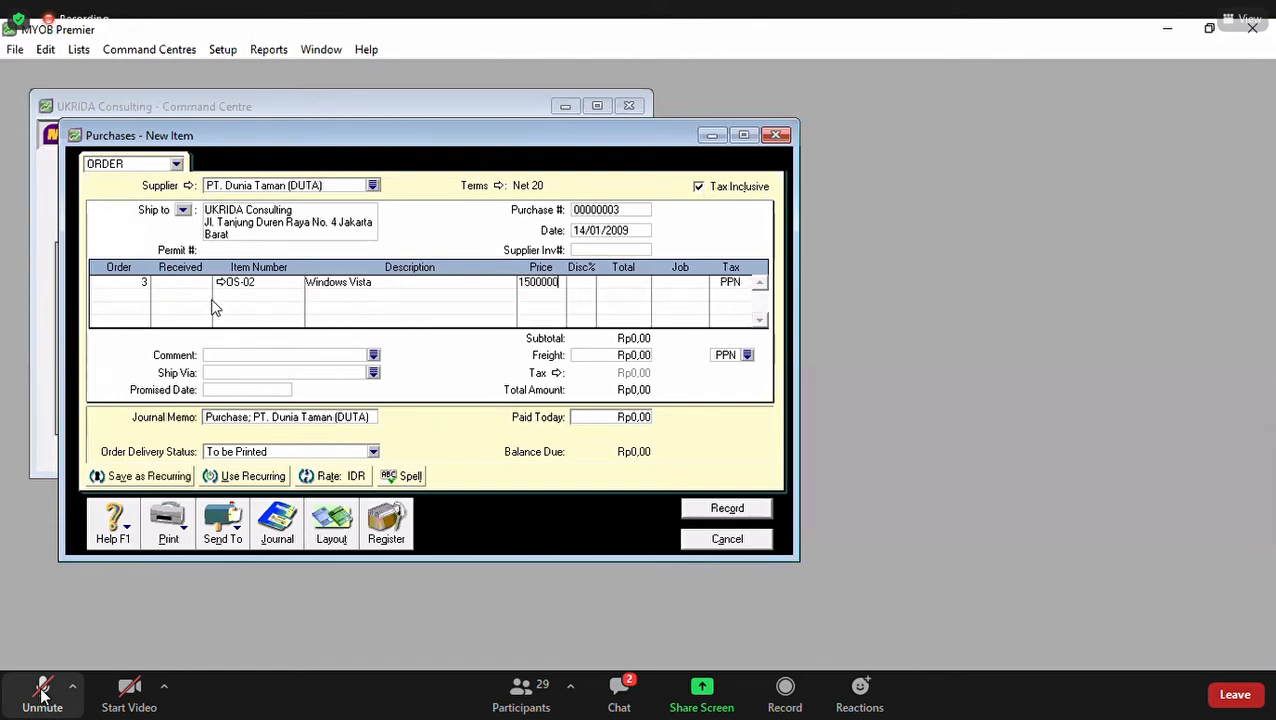
key("Tab")
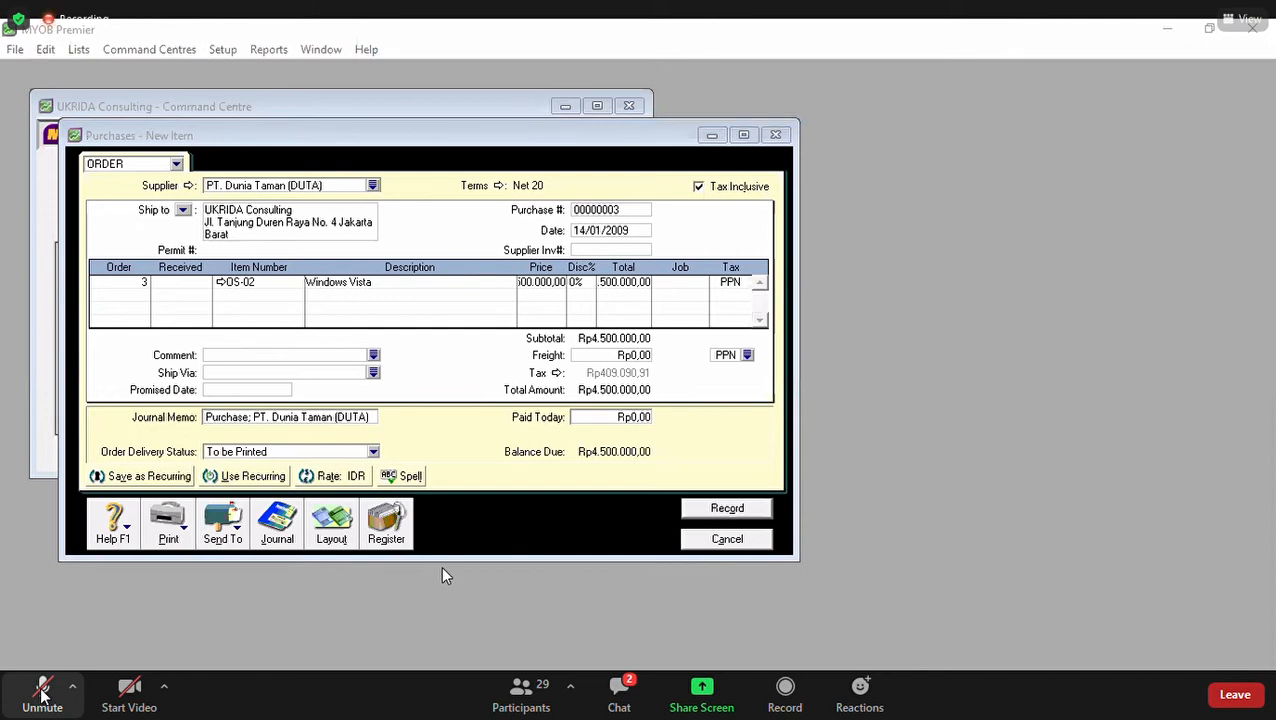
Step: Make the order tax-exclusive and re-enter the Windows Vista unit price as Rp1.500.000
left_click(752, 192)
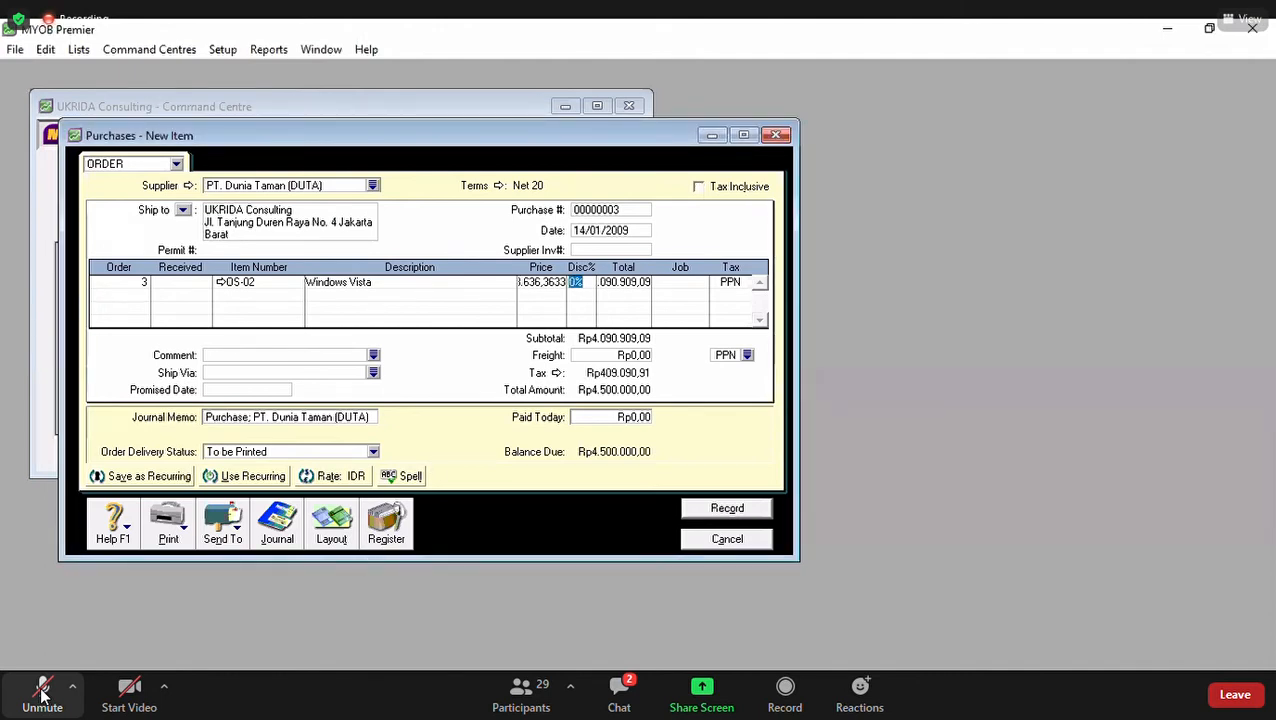
left_click(545, 282)
type("1500000")
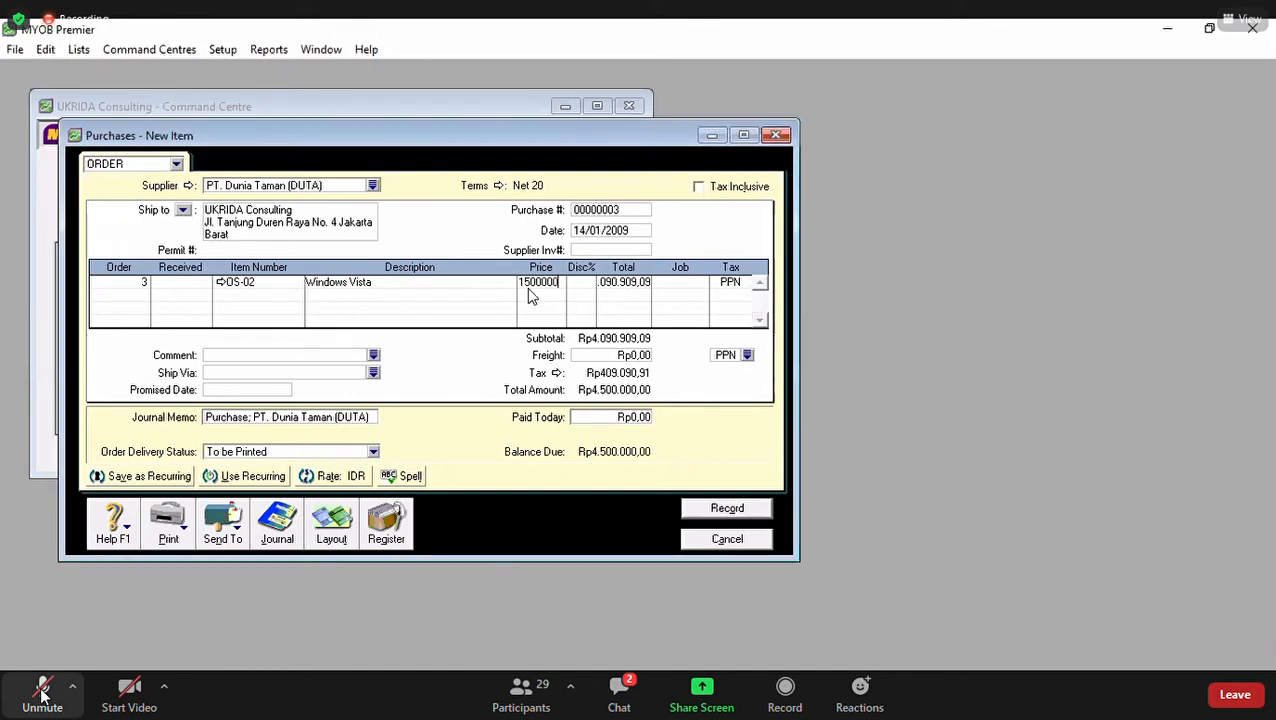
key("Tab")
Step: Add a second order line for 2 units of item OS-03 (Ms Office 2007) at Rp1.000.000 each
left_click(131, 290)
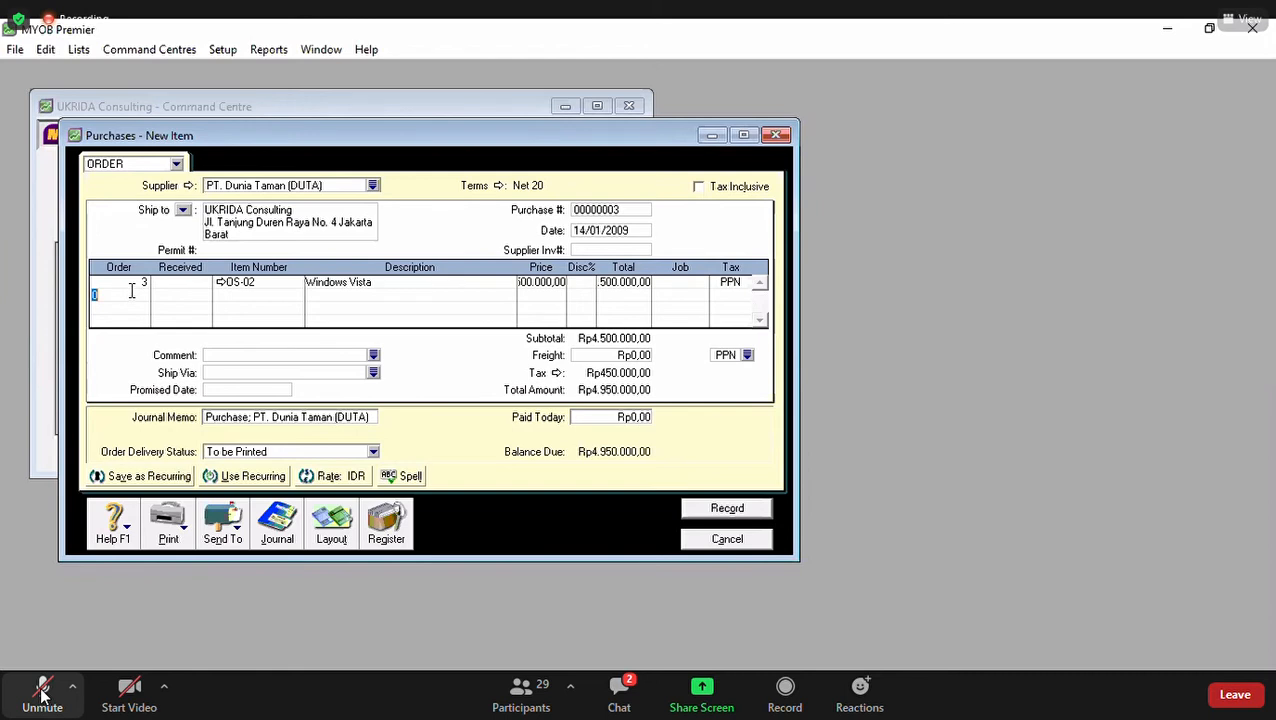
type("2")
key("Tab")
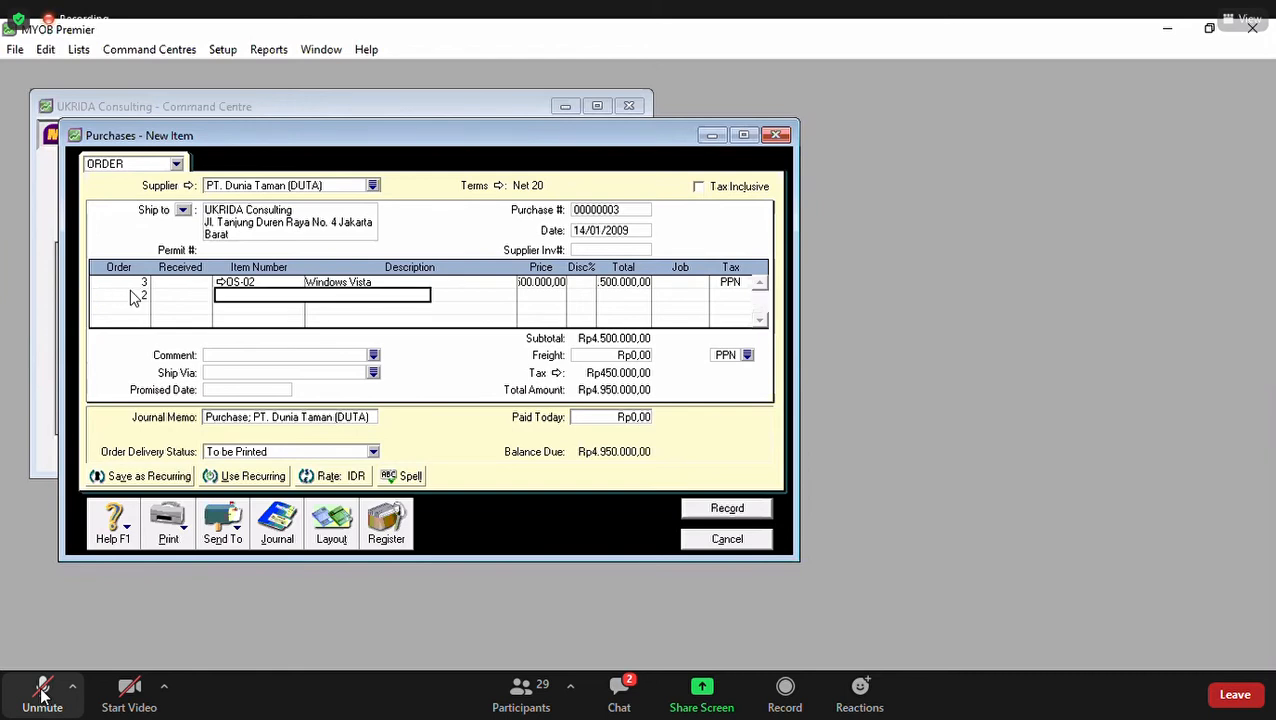
type("OS-03")
key("Tab")
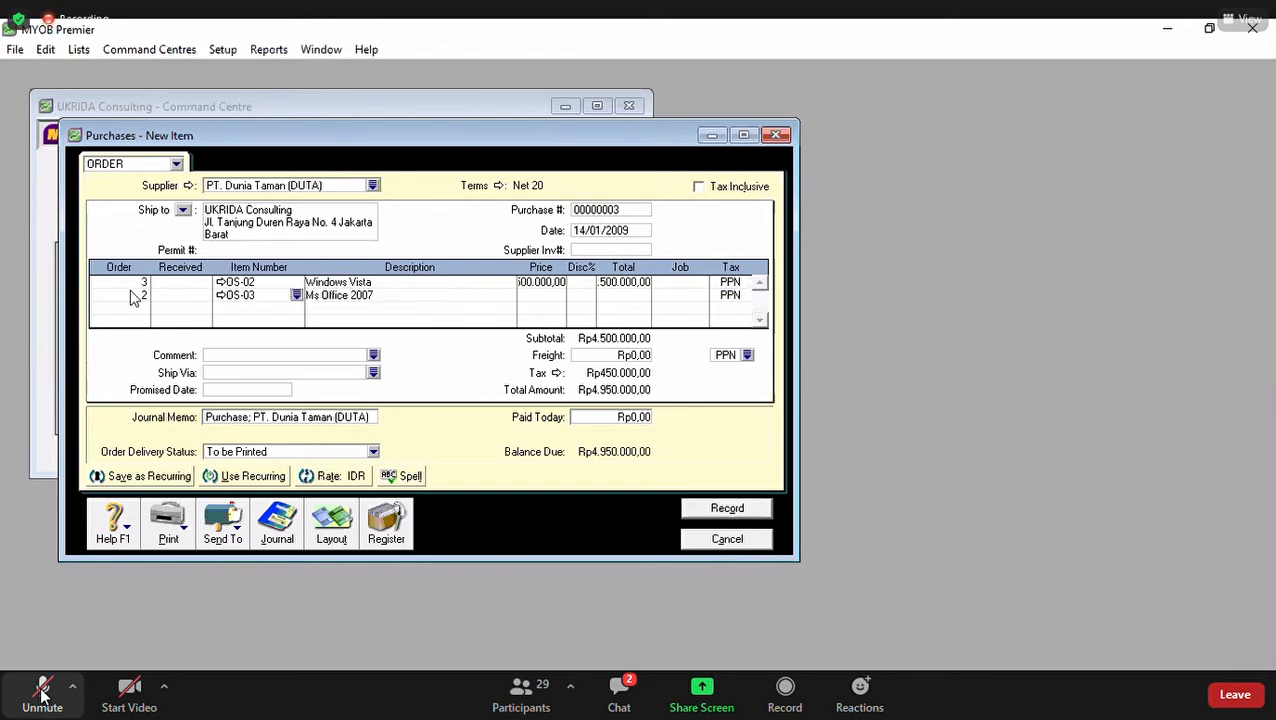
key("Tab")
type("1000000")
key("Tab")
key("Tab")
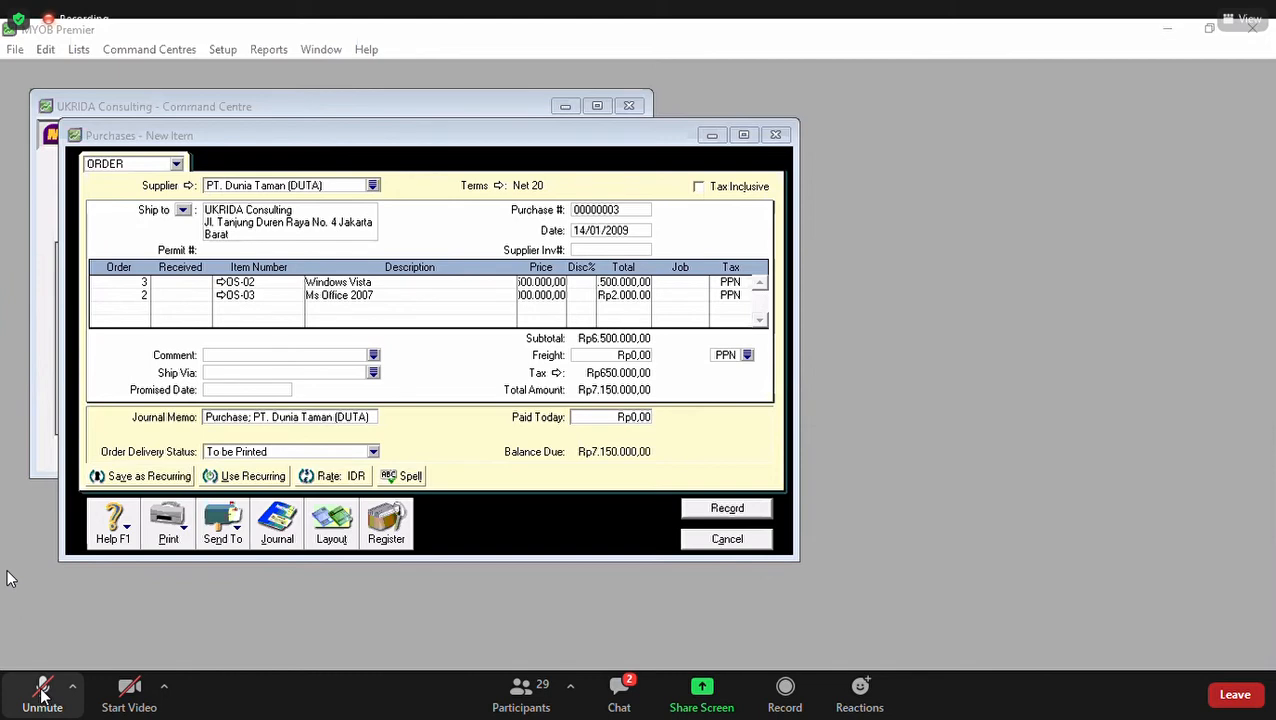
Step: Set the order's credit terms to 10 discount days, 30 balance due days and a 5% early payment discount
left_click(498, 188)
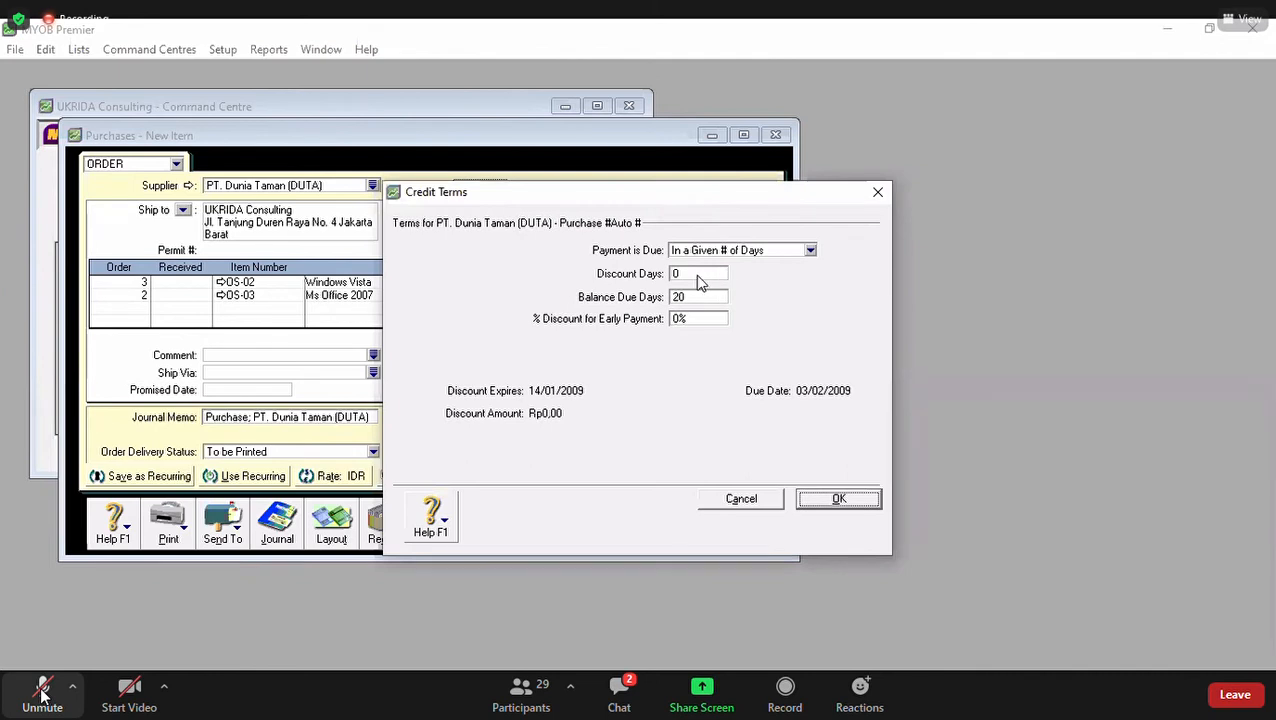
left_click(697, 281)
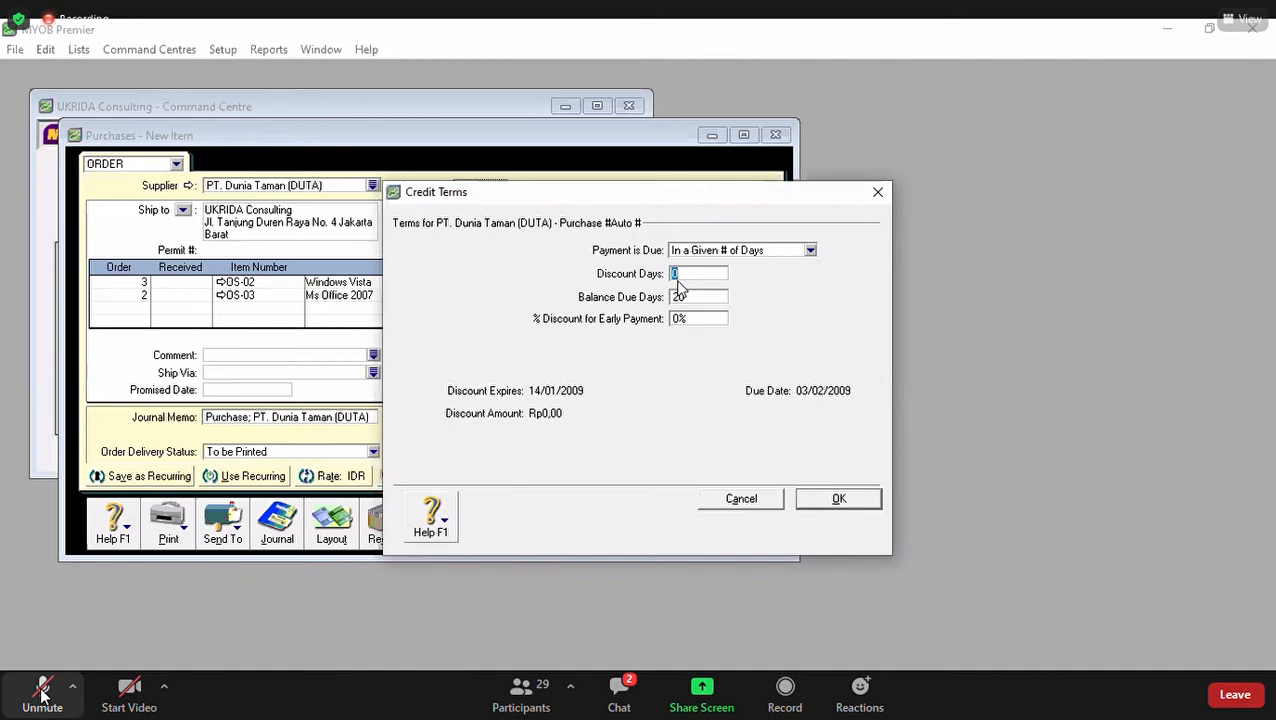
type("10")
key("Tab")
type("30")
key("Tab")
type("5")
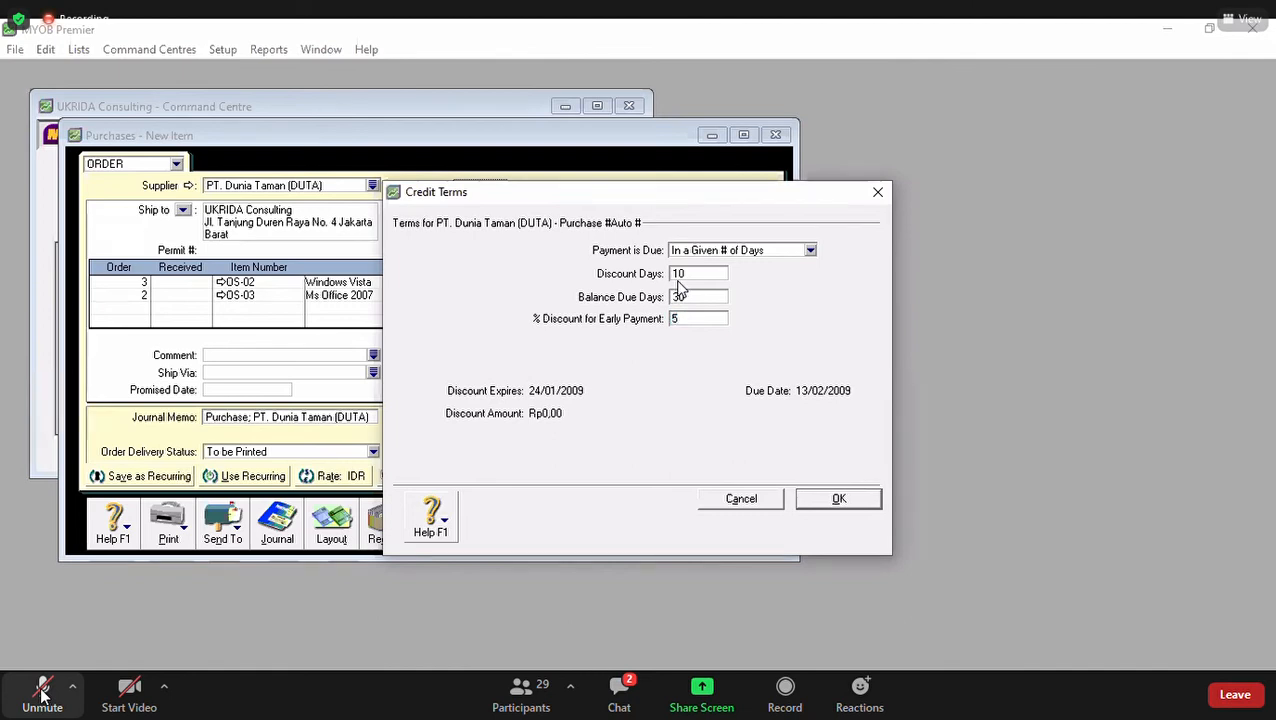
left_click(840, 500)
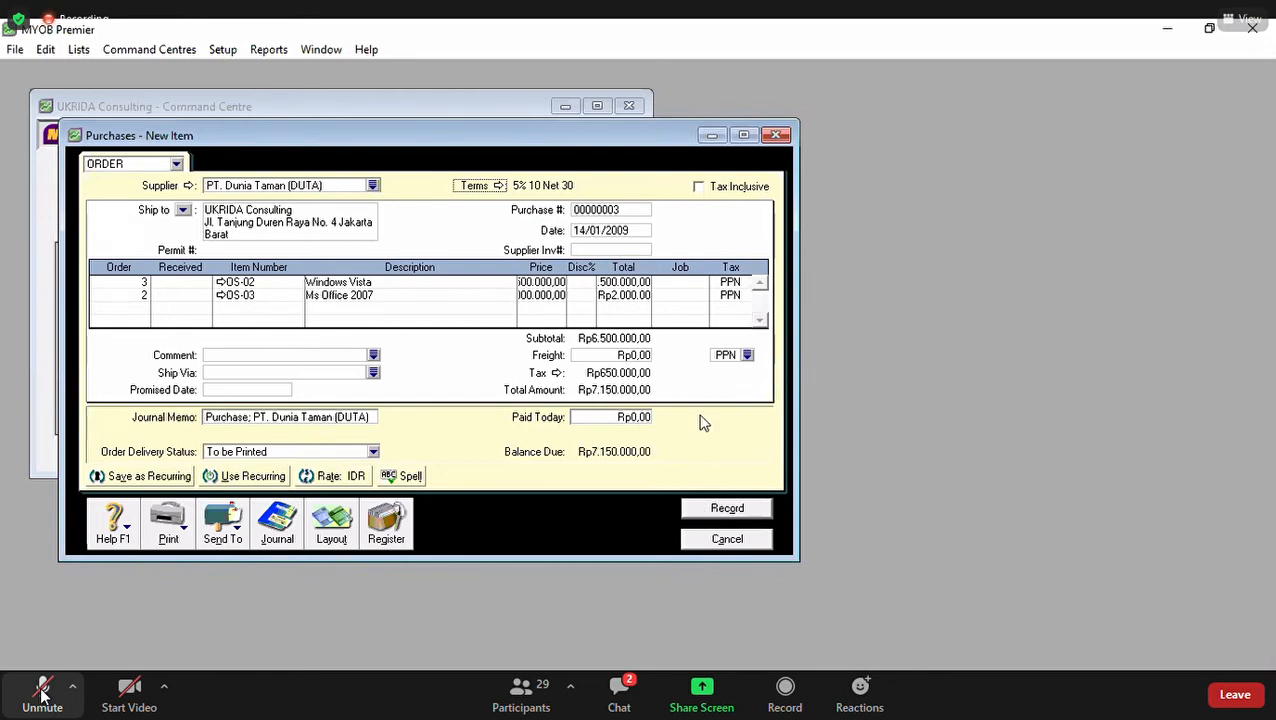
Step: Change the journal memo to begin with "Purchase Order", record the order and close the purchase form
left_click(238, 420)
left_click(247, 418)
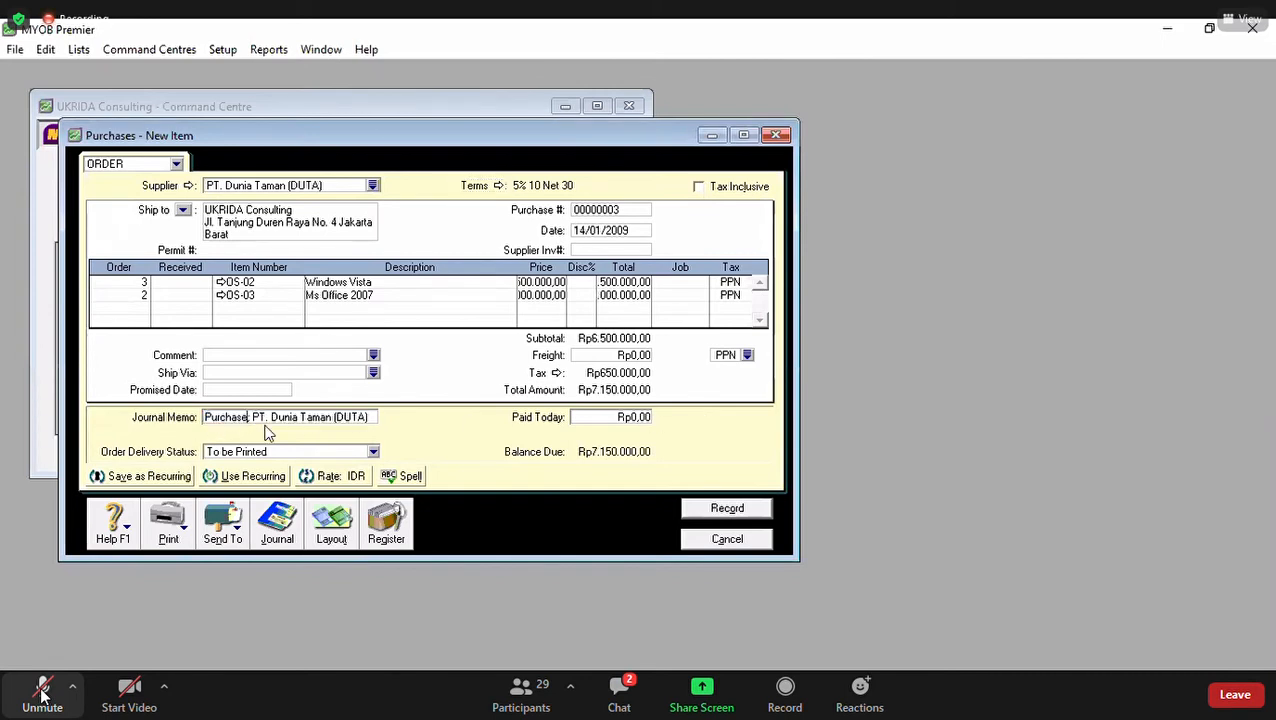
type("of")
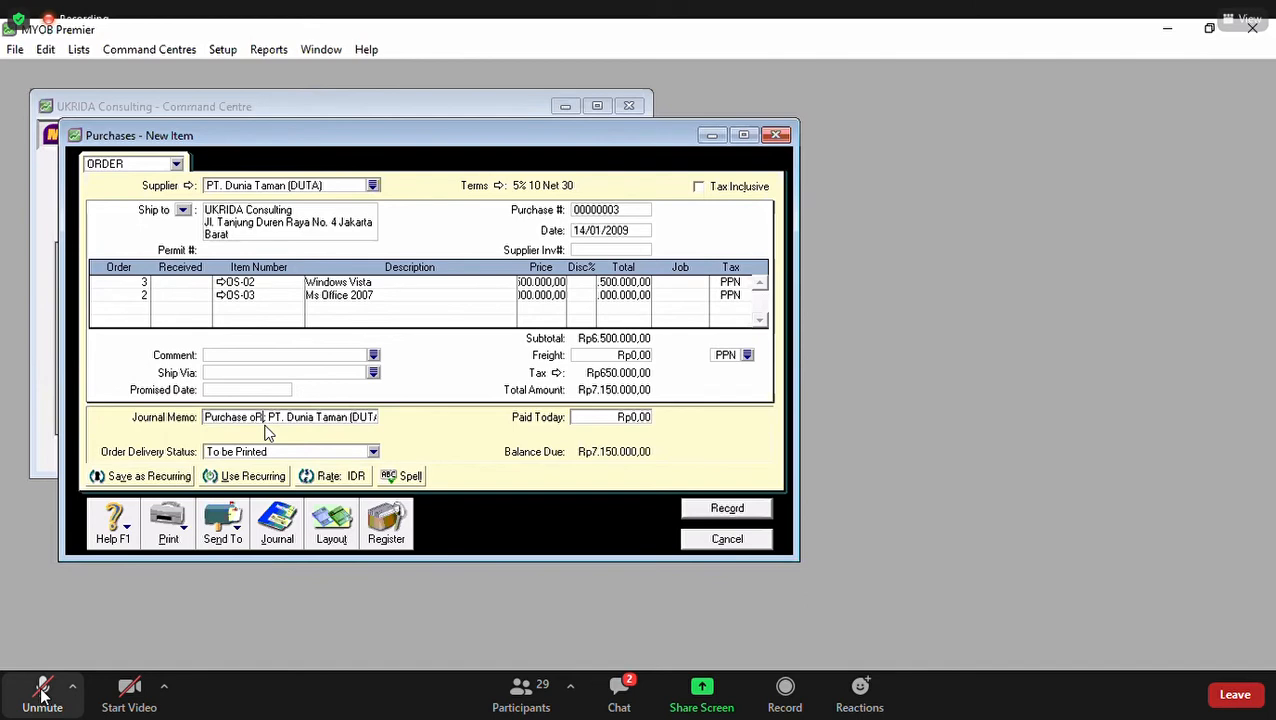
key("BackSpace")
key("BackSpace")
type("Order")
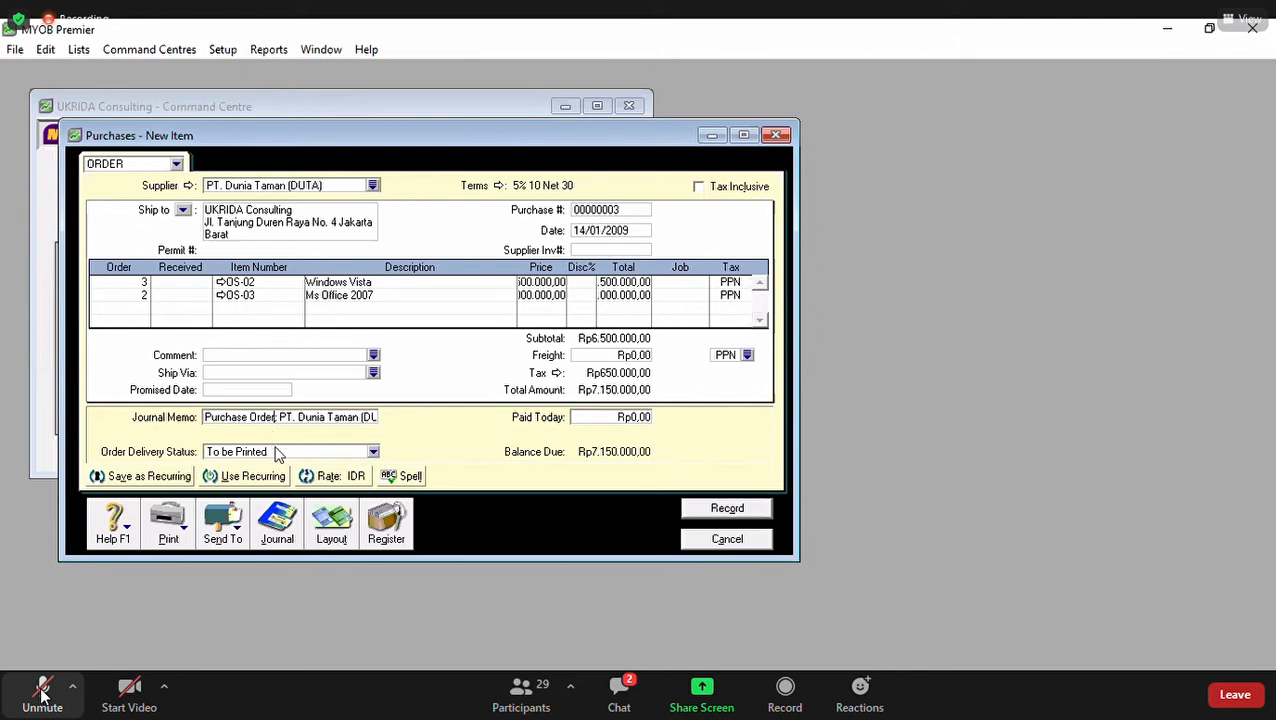
left_click(726, 515)
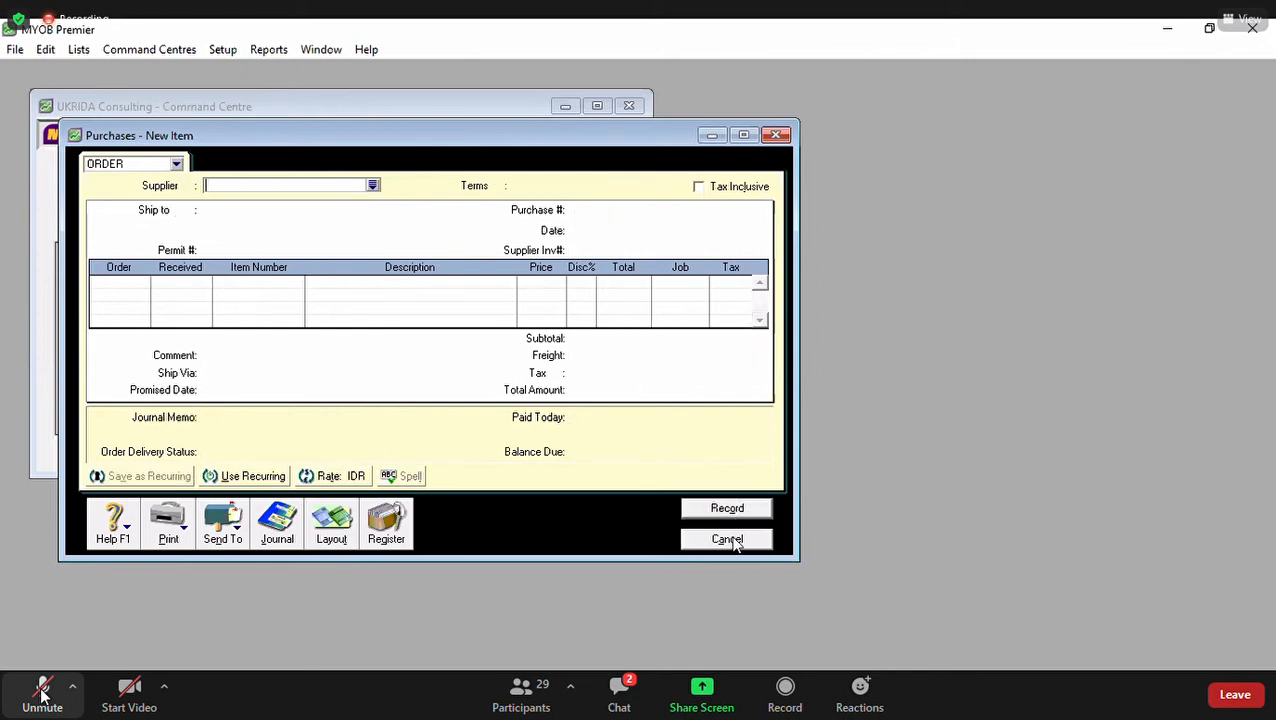
left_click(728, 540)
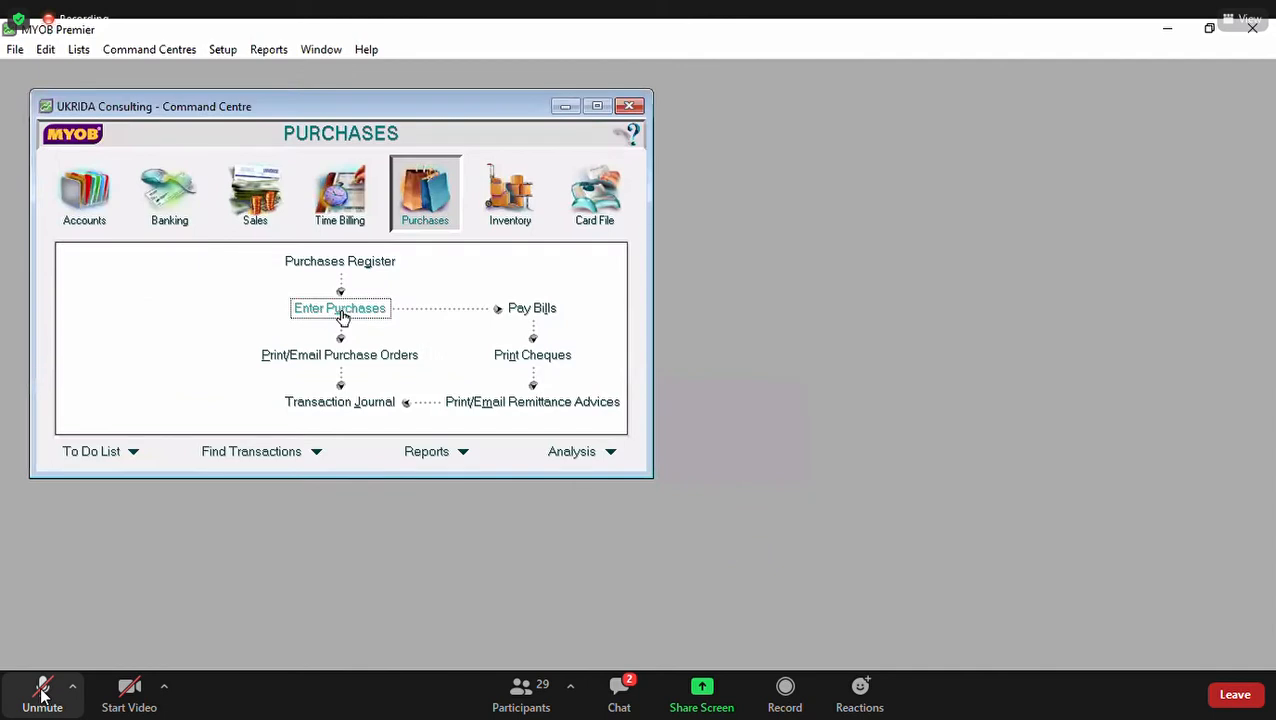
Step: Open the purchases register for all suppliers from 01/01/2009 and list the purchase orders
left_click(360, 263)
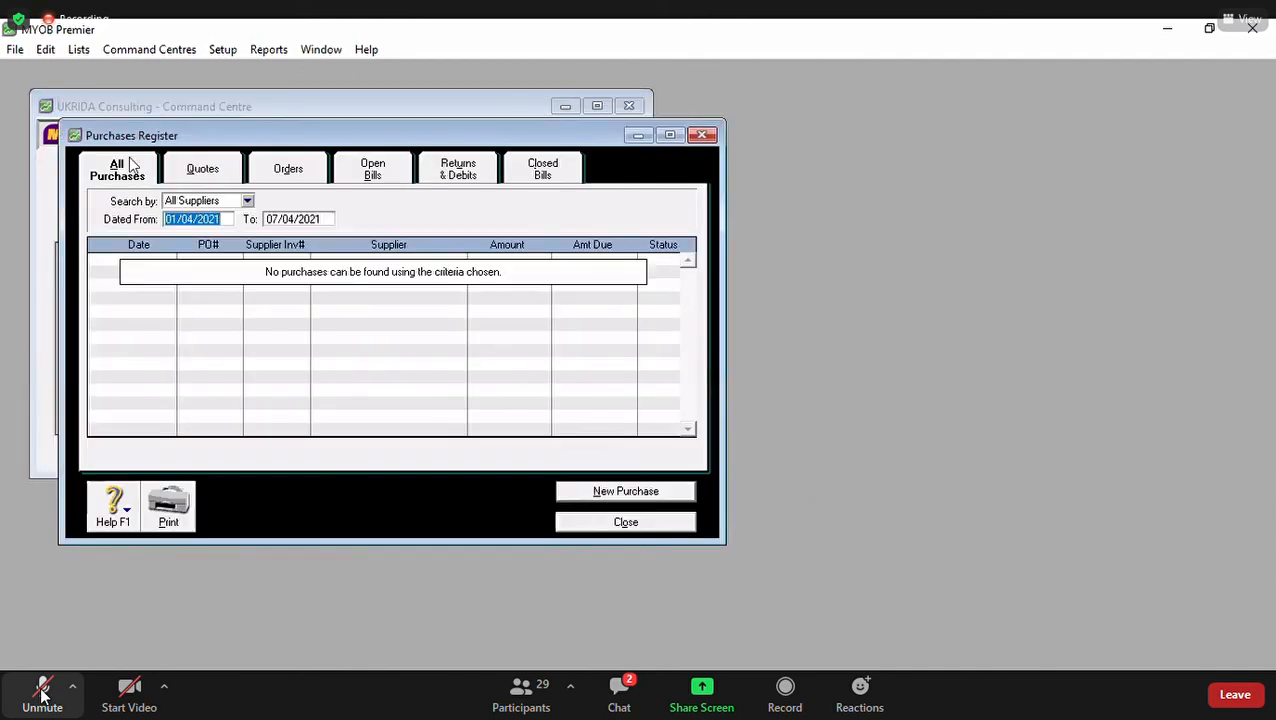
type("01/01/2009")
key("Tab")
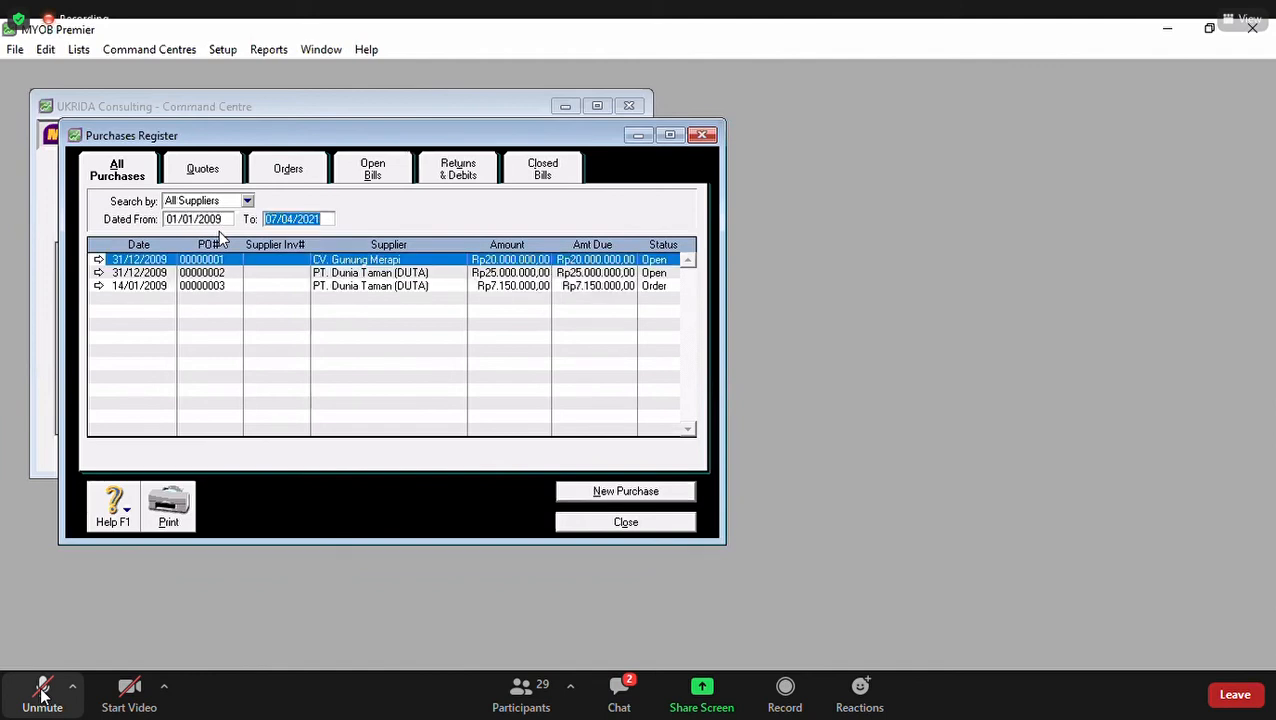
left_click(290, 170)
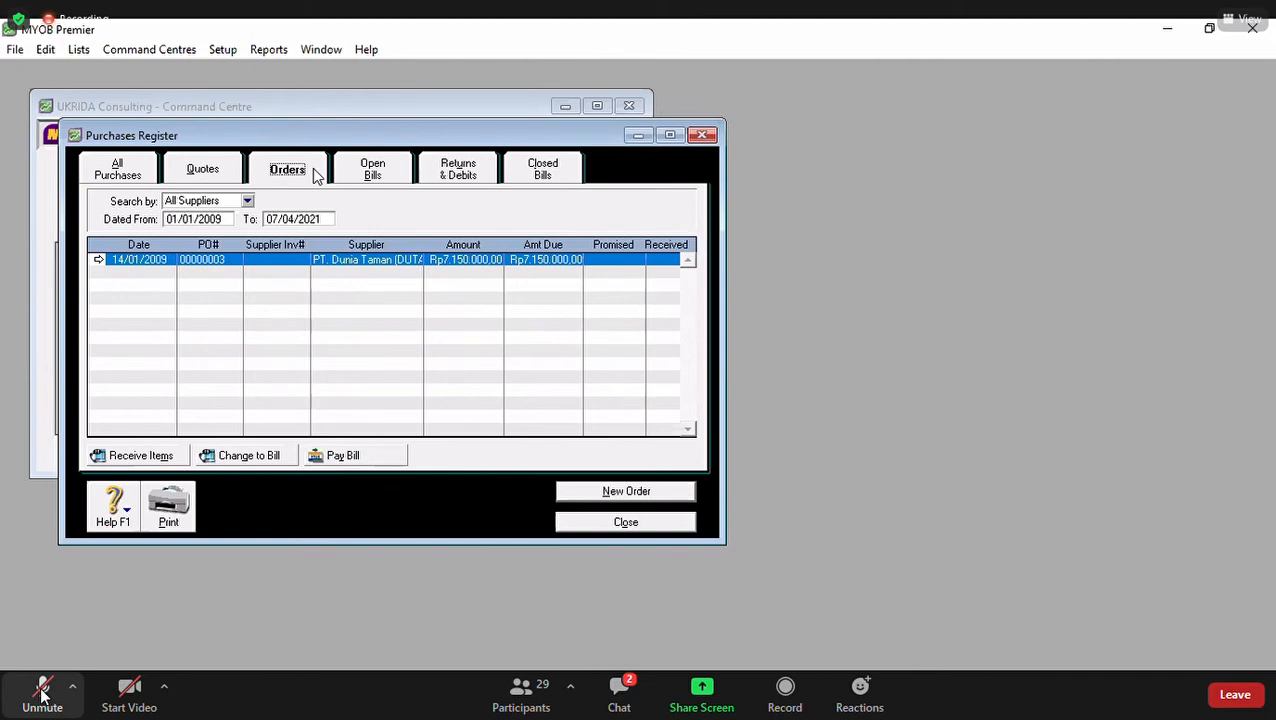
Step: Convert the PT. Dunia Taman (DUTA) order to a bill dated 15/01/2009
left_click(225, 456)
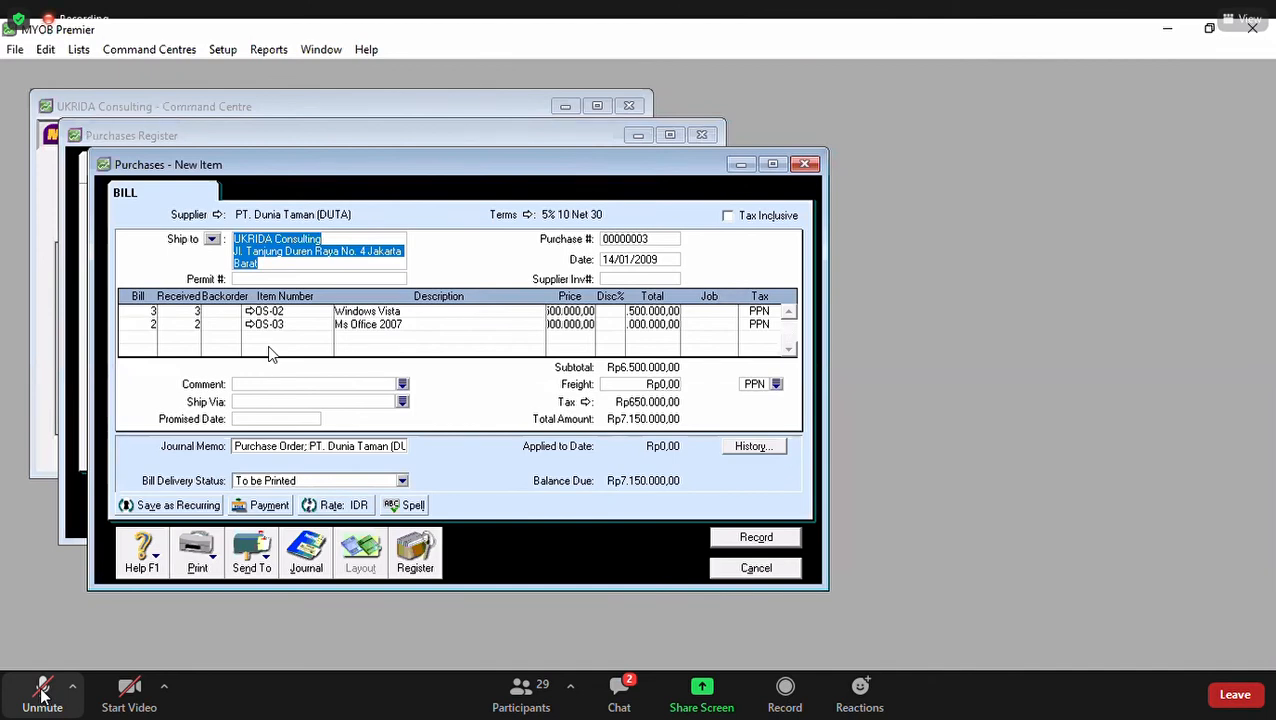
left_click(664, 258)
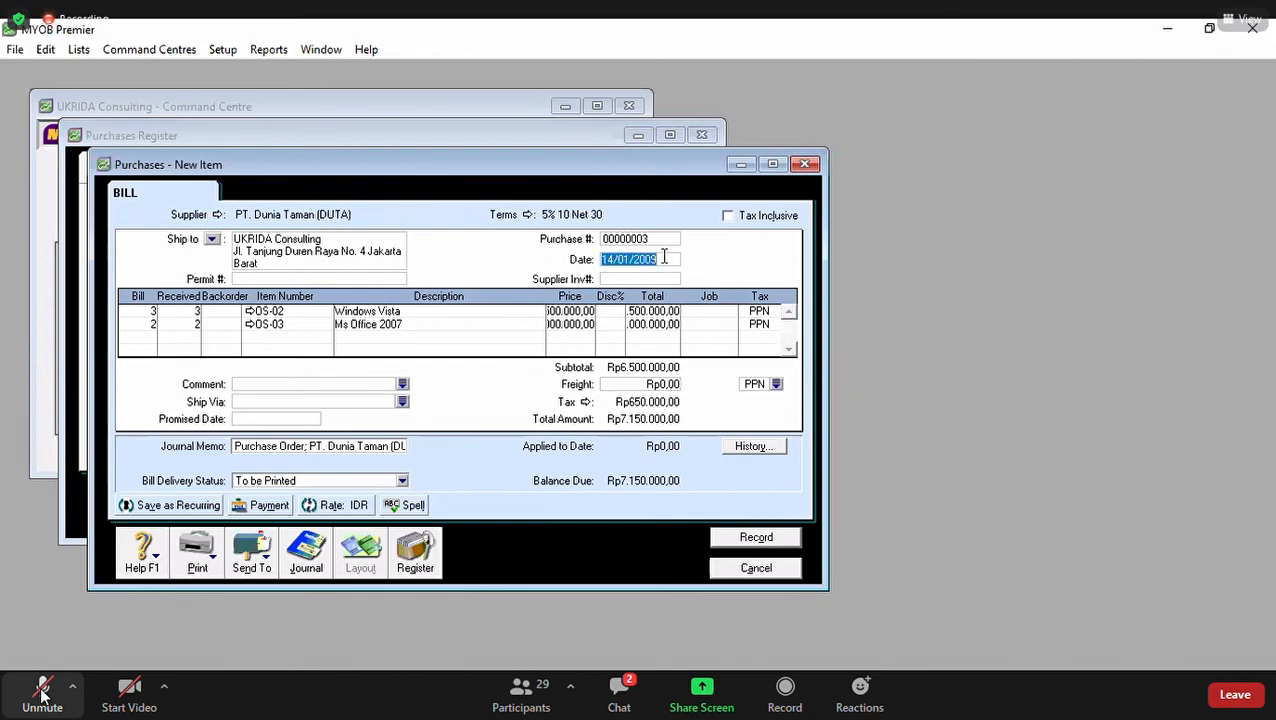
type("15")
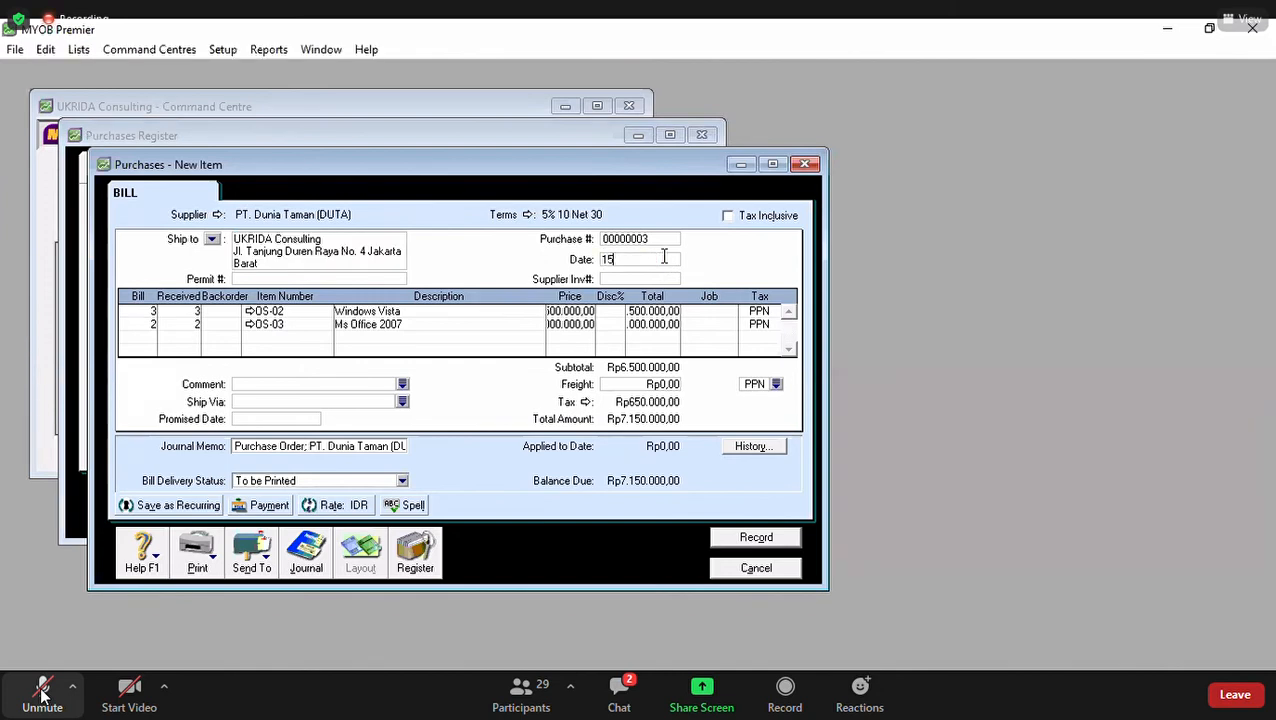
type("/01/2009")
Step: Replace "Purchase Order" with "Bill" in the bill's journal memo and record the bill despite its earlier date
left_click(276, 450)
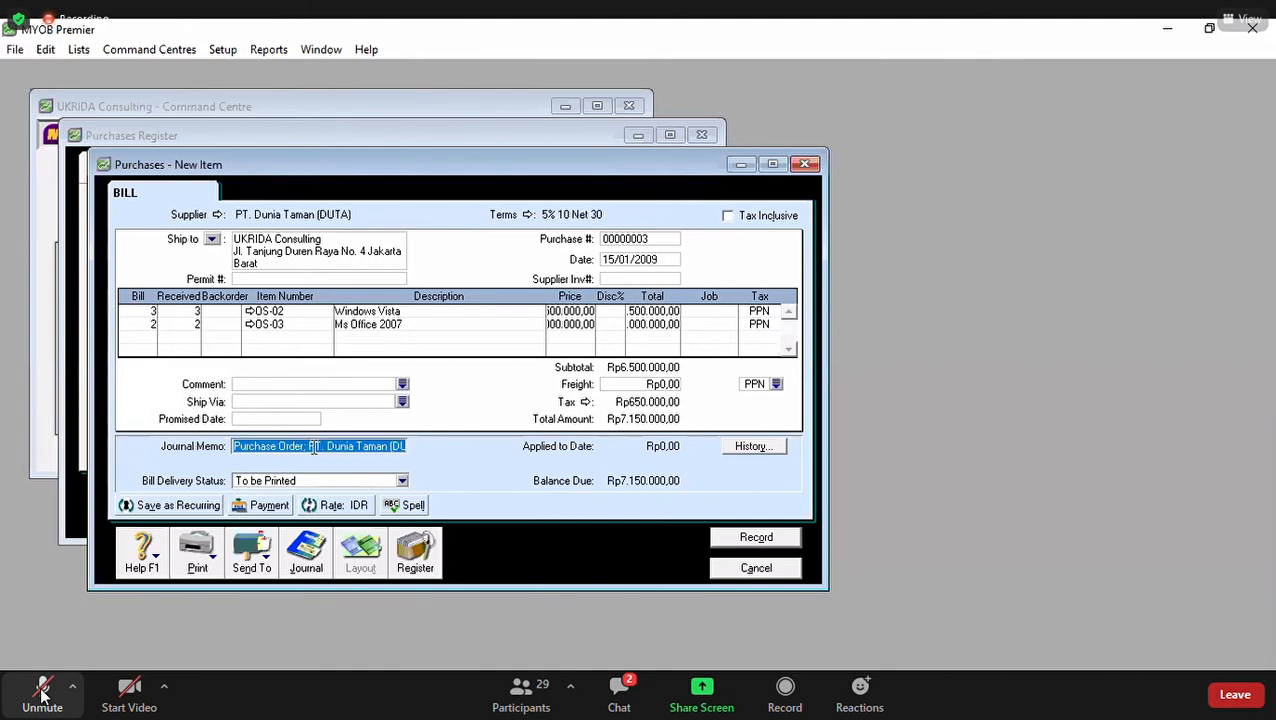
left_click_drag(305, 446, 161, 445)
type("Bill")
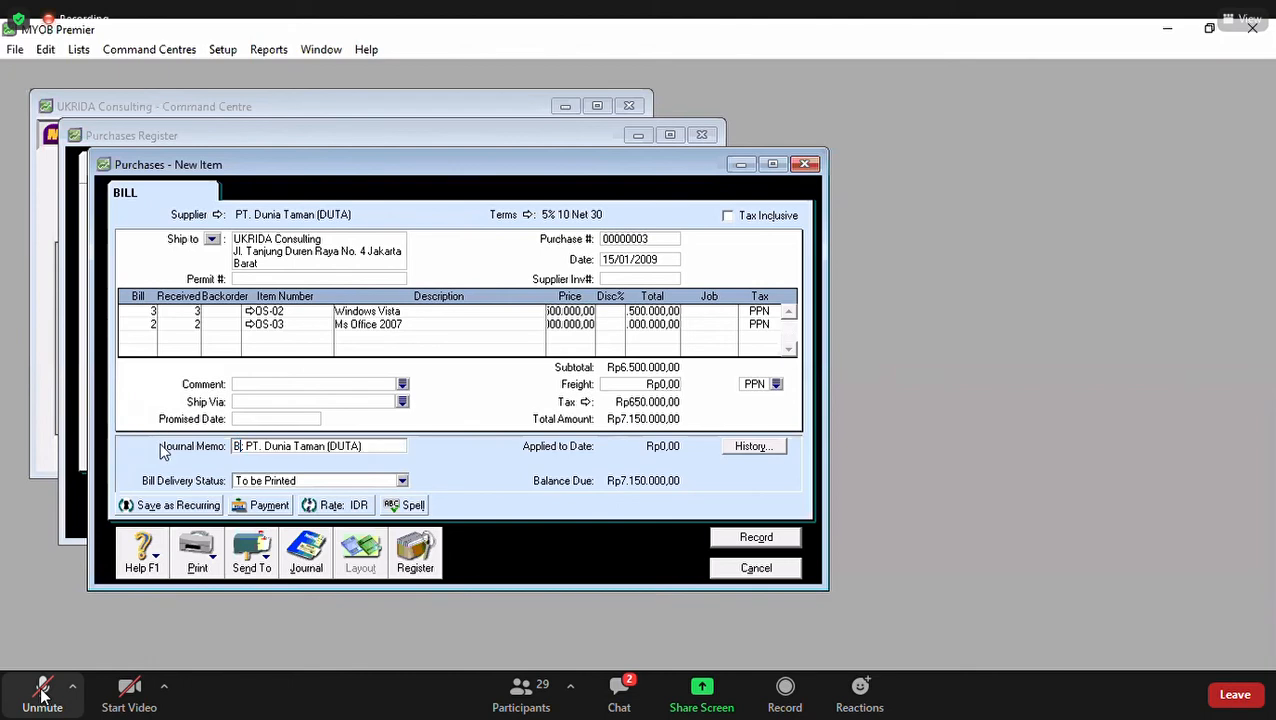
type(";")
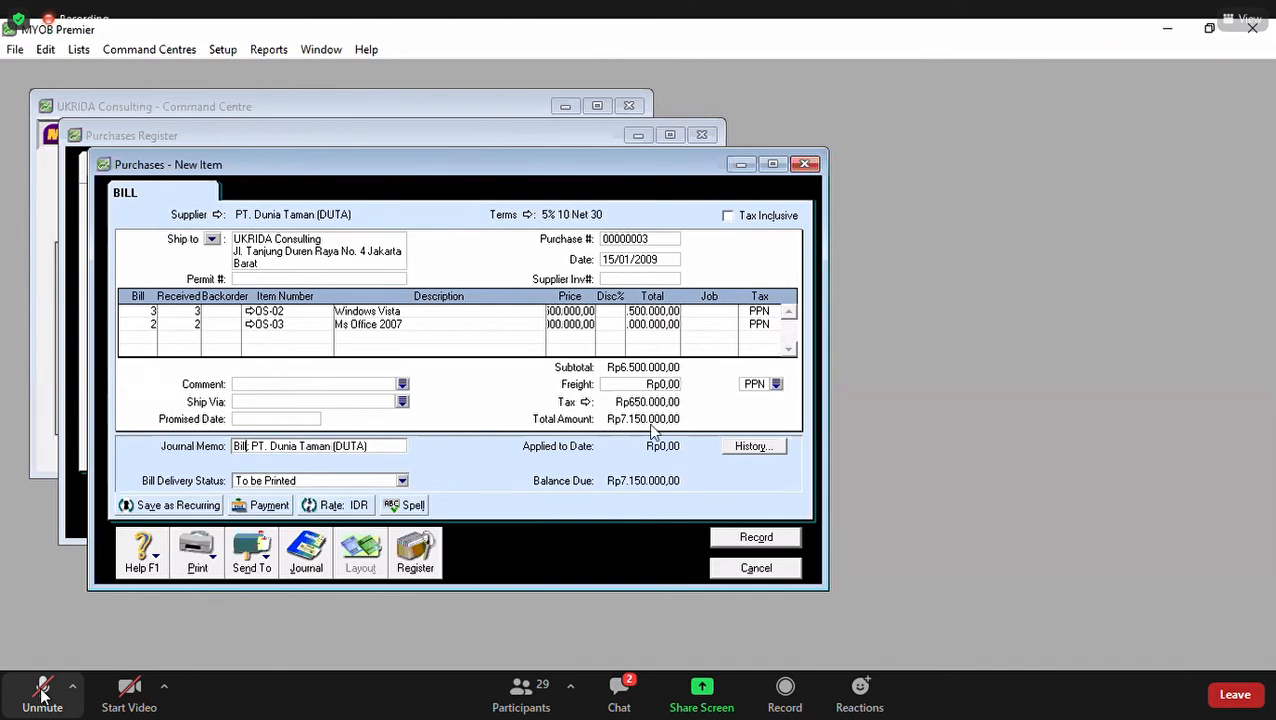
left_click(765, 541)
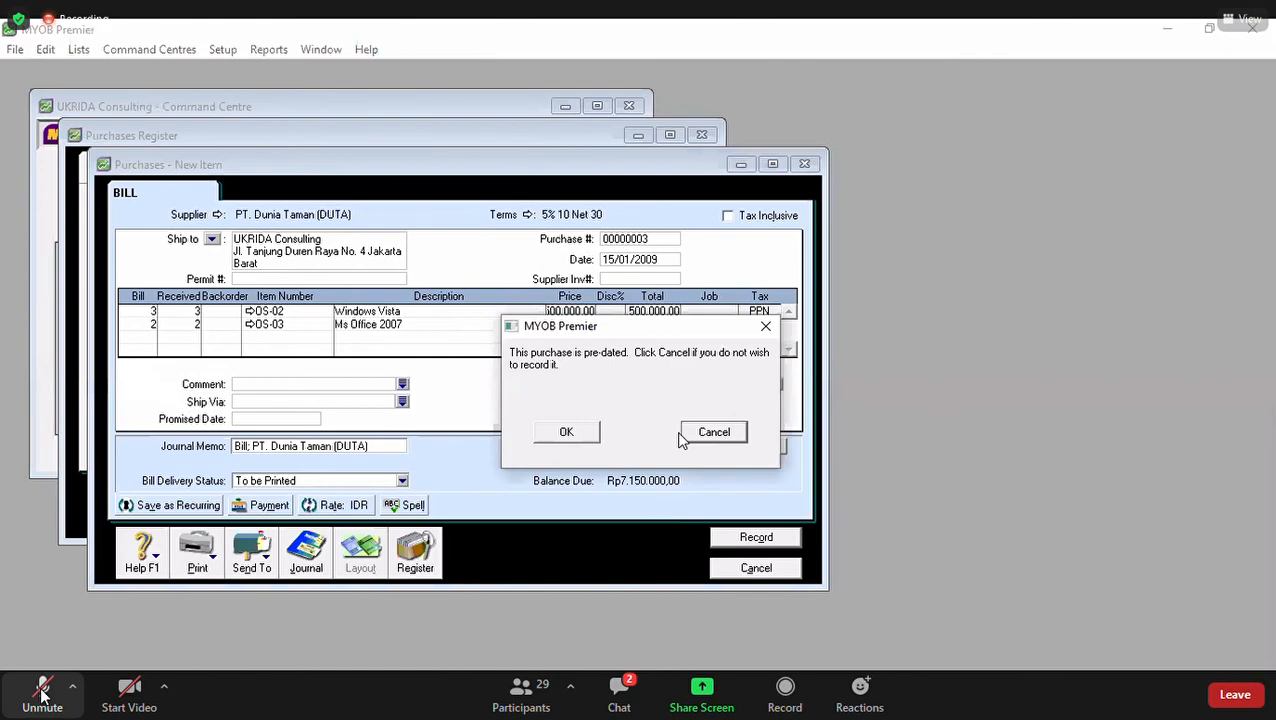
left_click(575, 440)
left_click(756, 568)
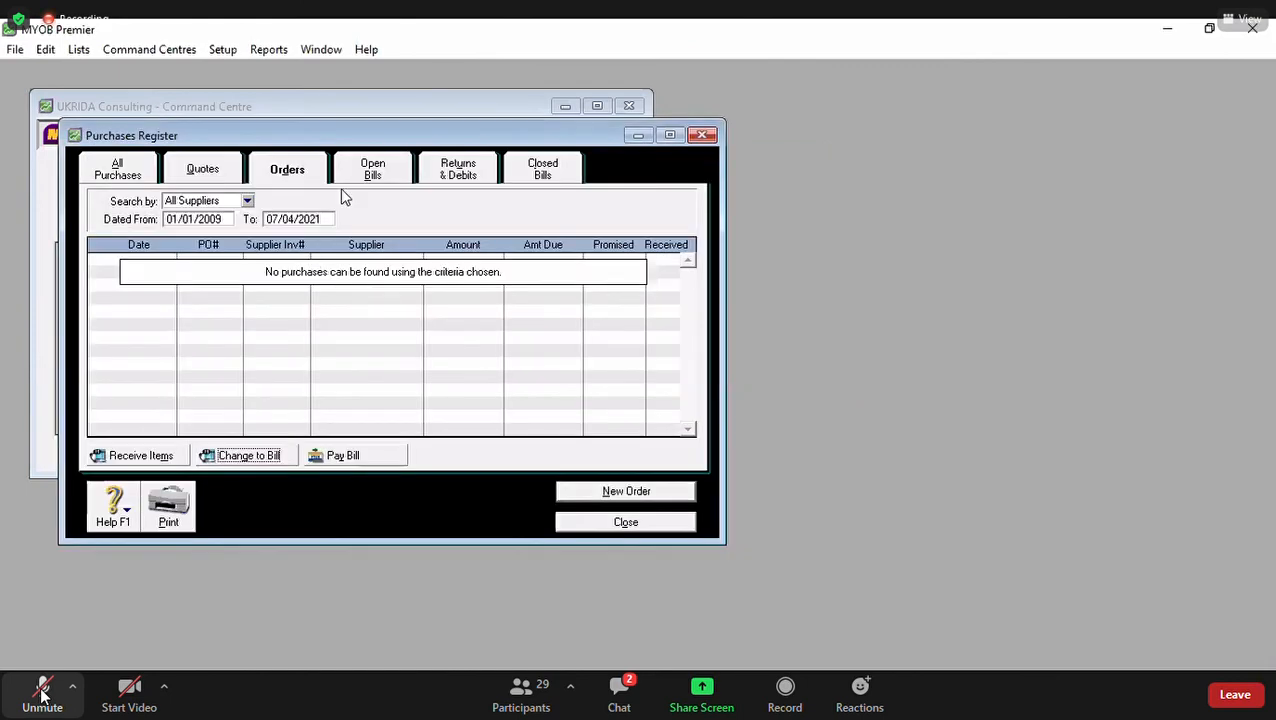
Step: Check the open bills in the purchases register and close the register
left_click(362, 172)
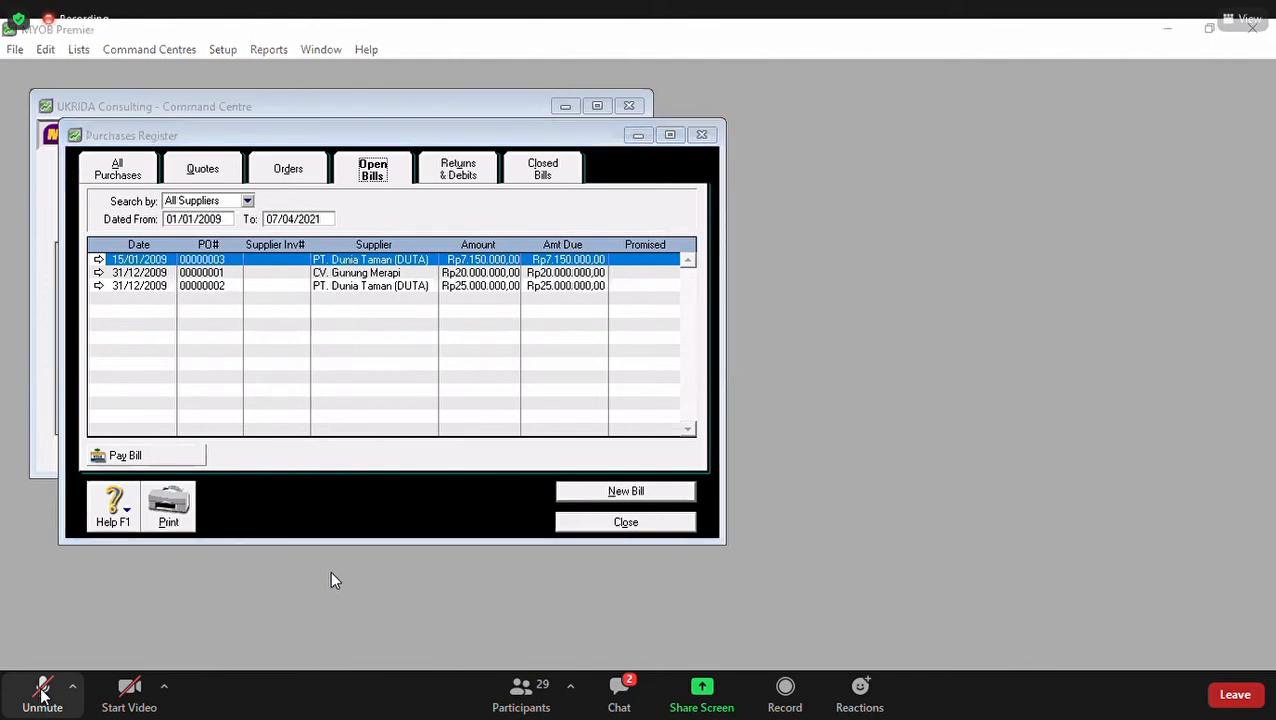
left_click(2, 355)
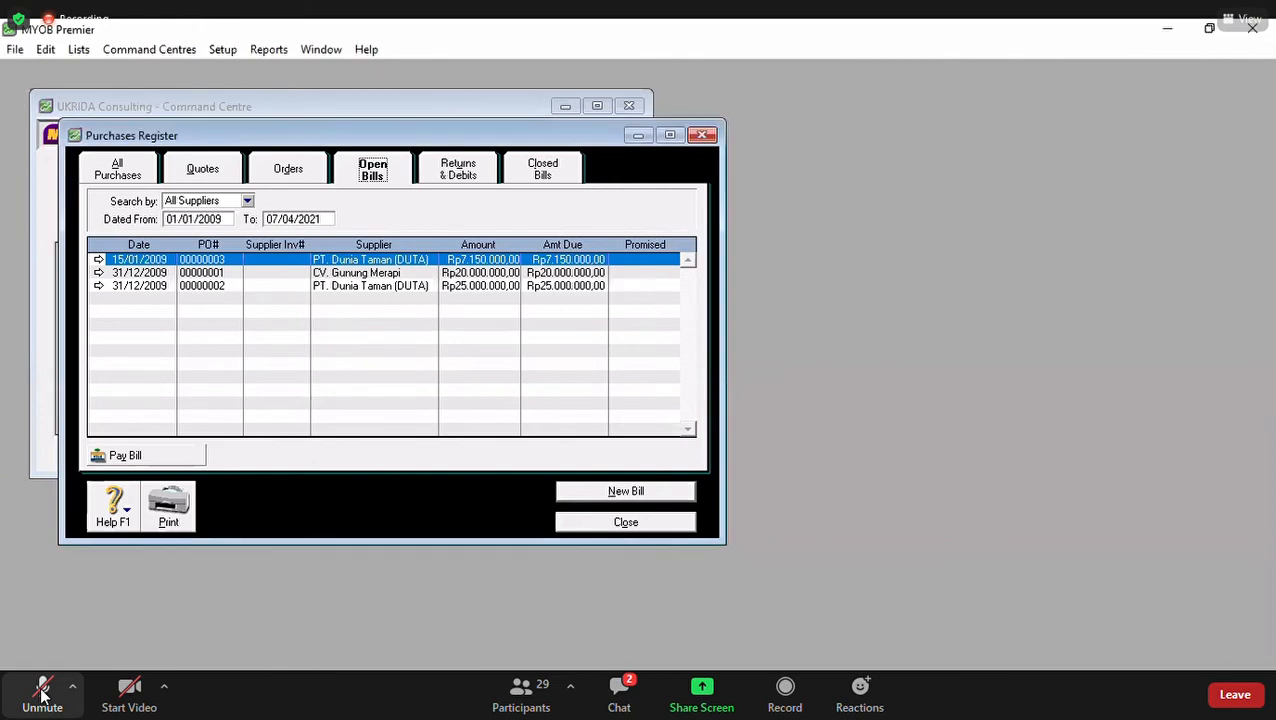
left_click(670, 521)
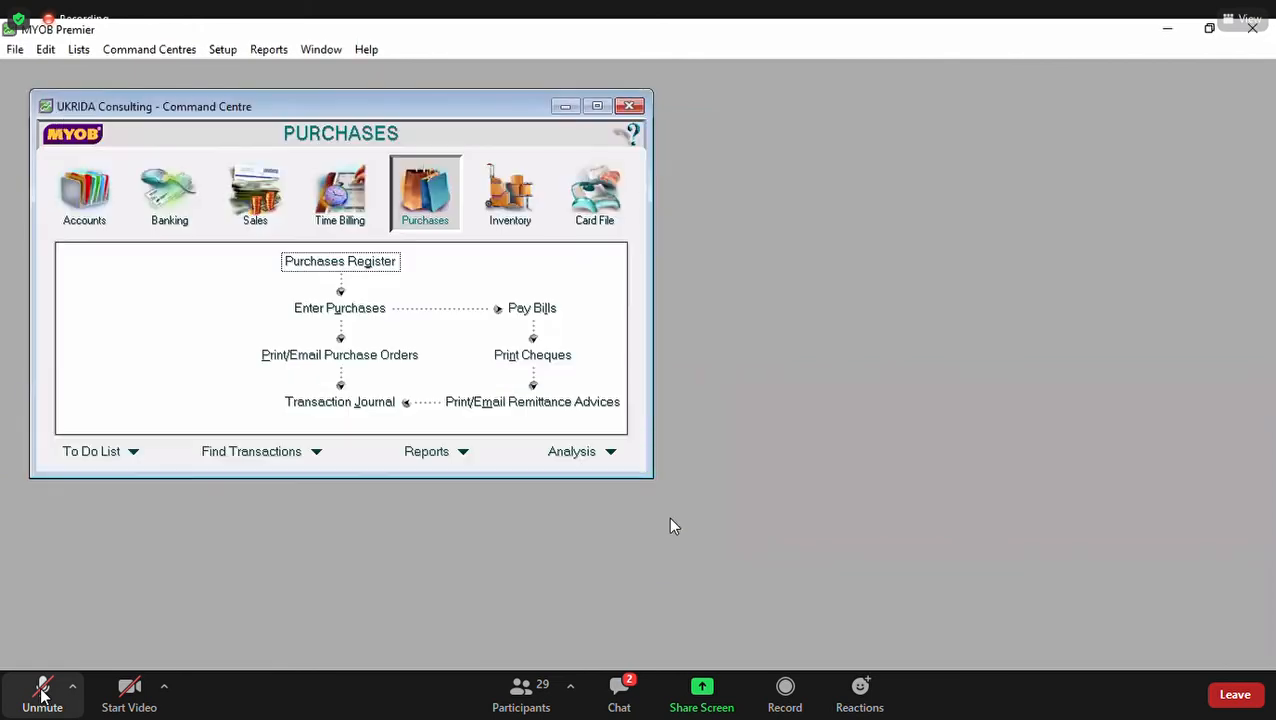
Step: Start a bill payment from account 1-2110 Bank to PT. Dunia Taman (DUTA), dated 16/01/2009
left_click(541, 308)
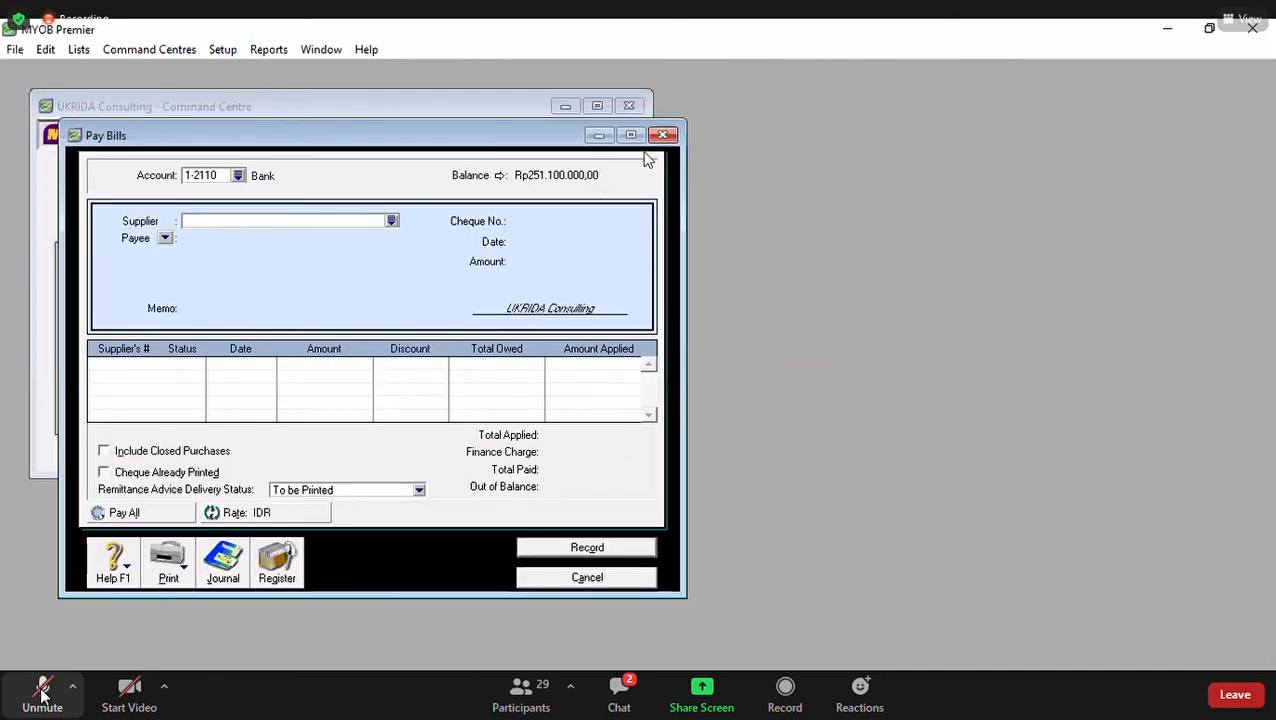
left_click(662, 135)
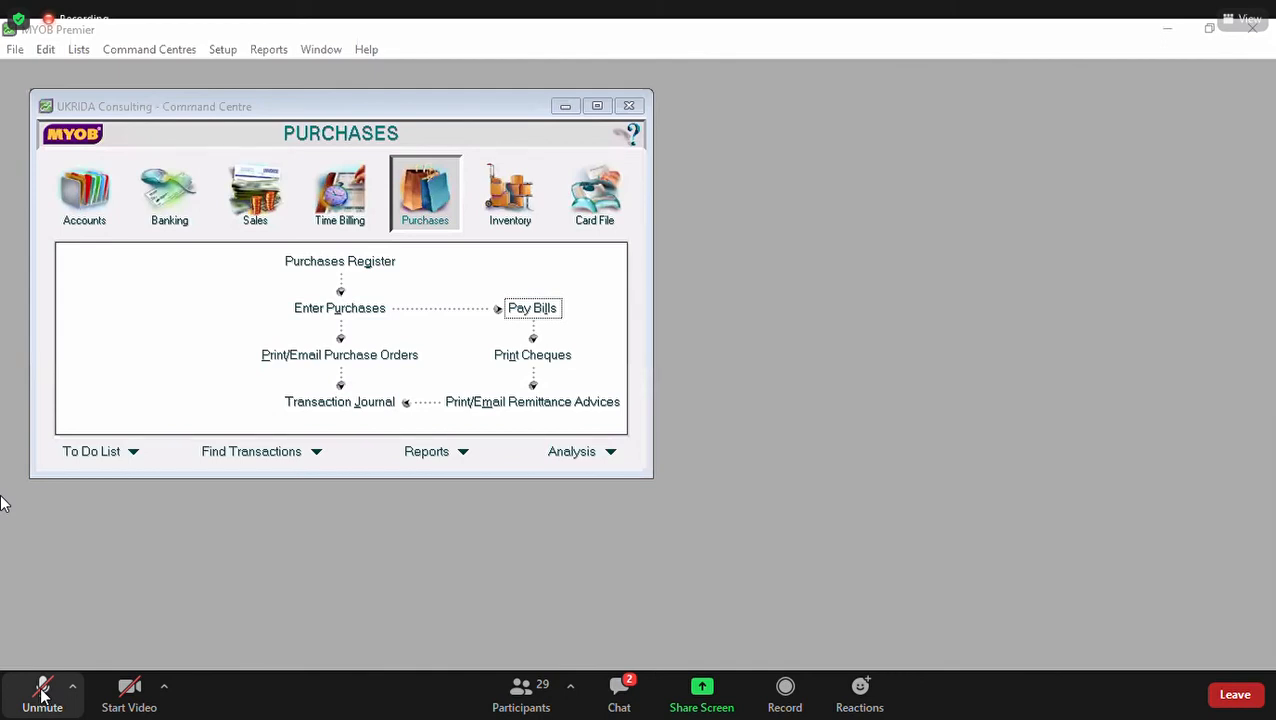
left_click(548, 309)
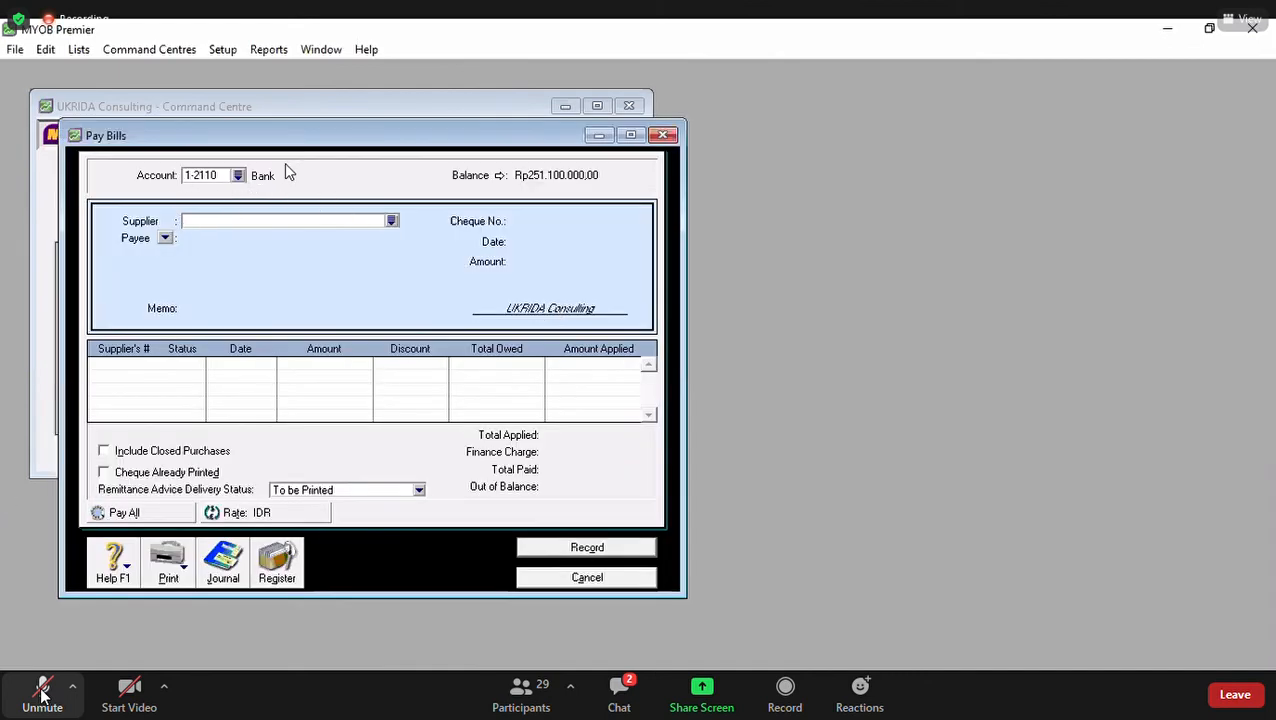
left_click(393, 222)
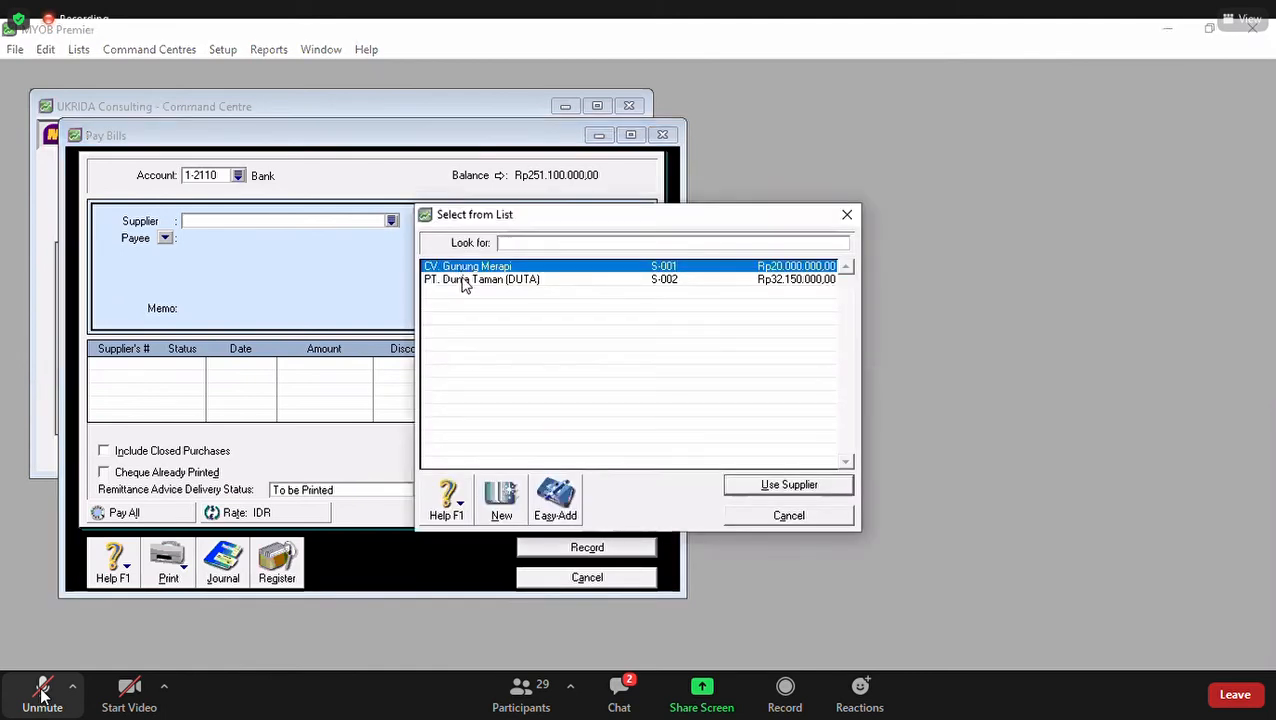
double_click(463, 281)
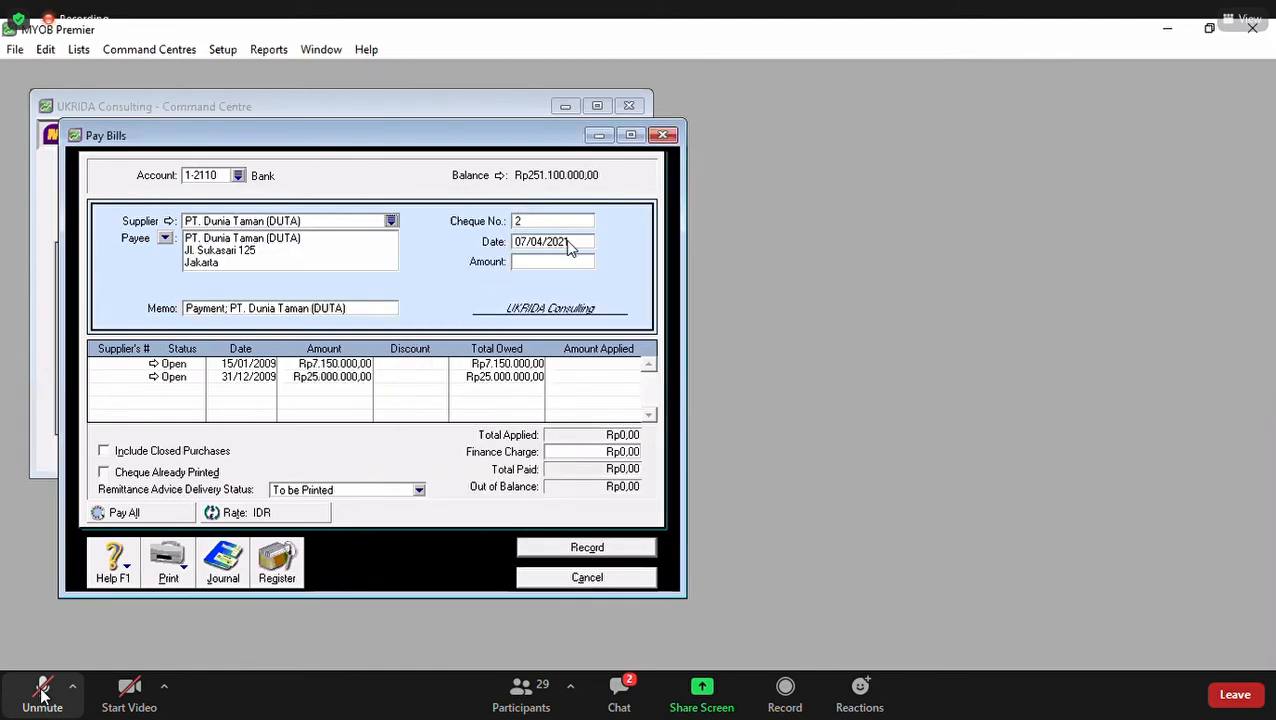
left_click(569, 242)
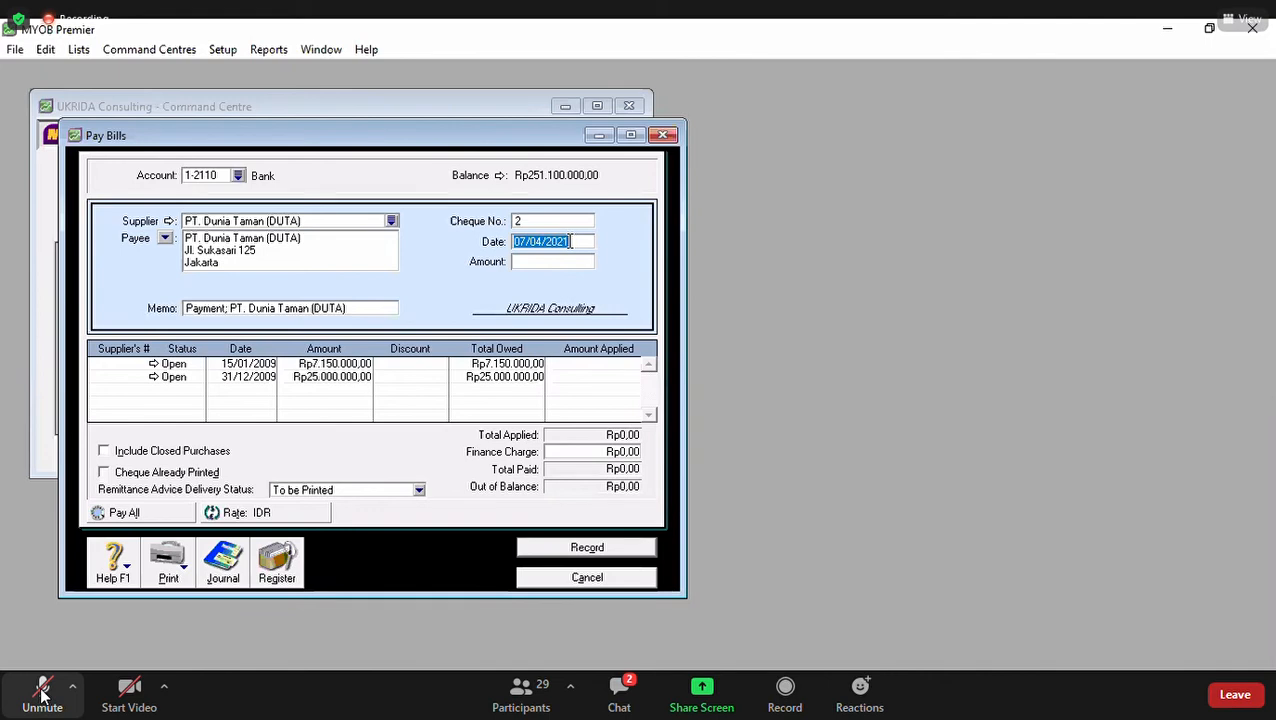
type("16/01/2009")
key("Tab")
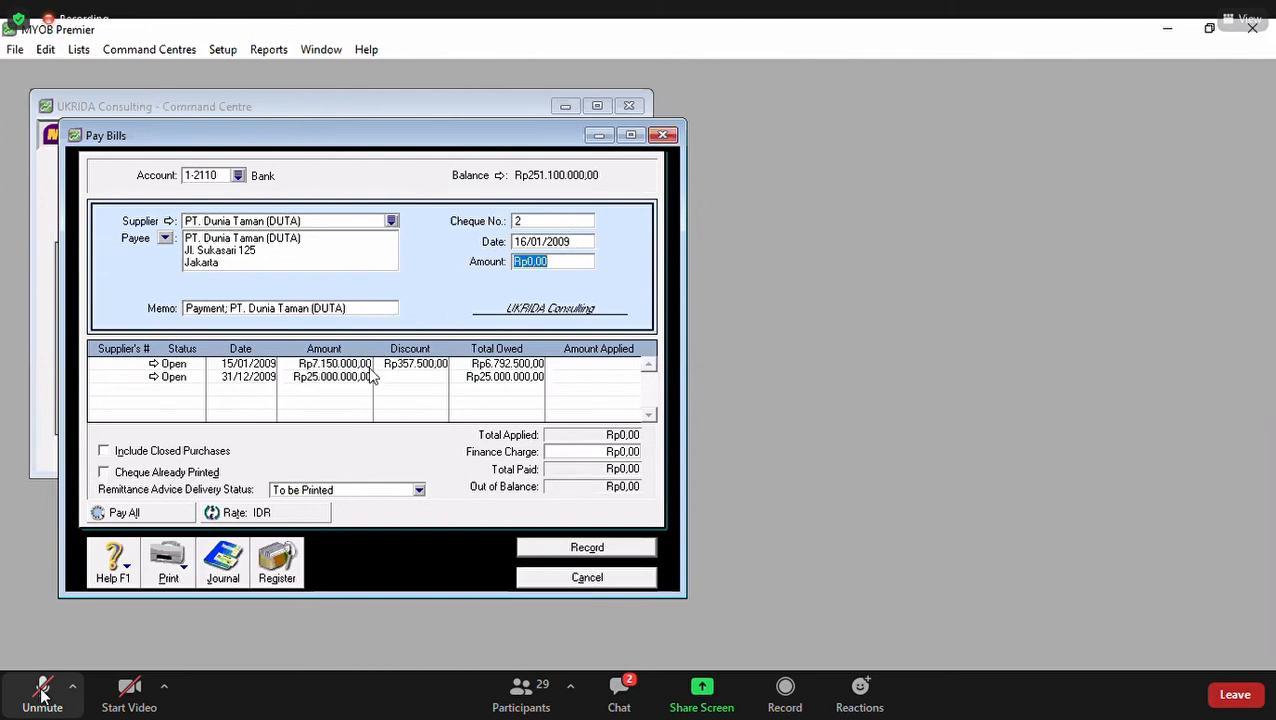
Step: Apply Rp6.792.500 to the 15/01/2009 bill and set the cheque amount to match
left_click(590, 365)
left_click(609, 366)
double_click(630, 366)
type("679250")
key("Tab")
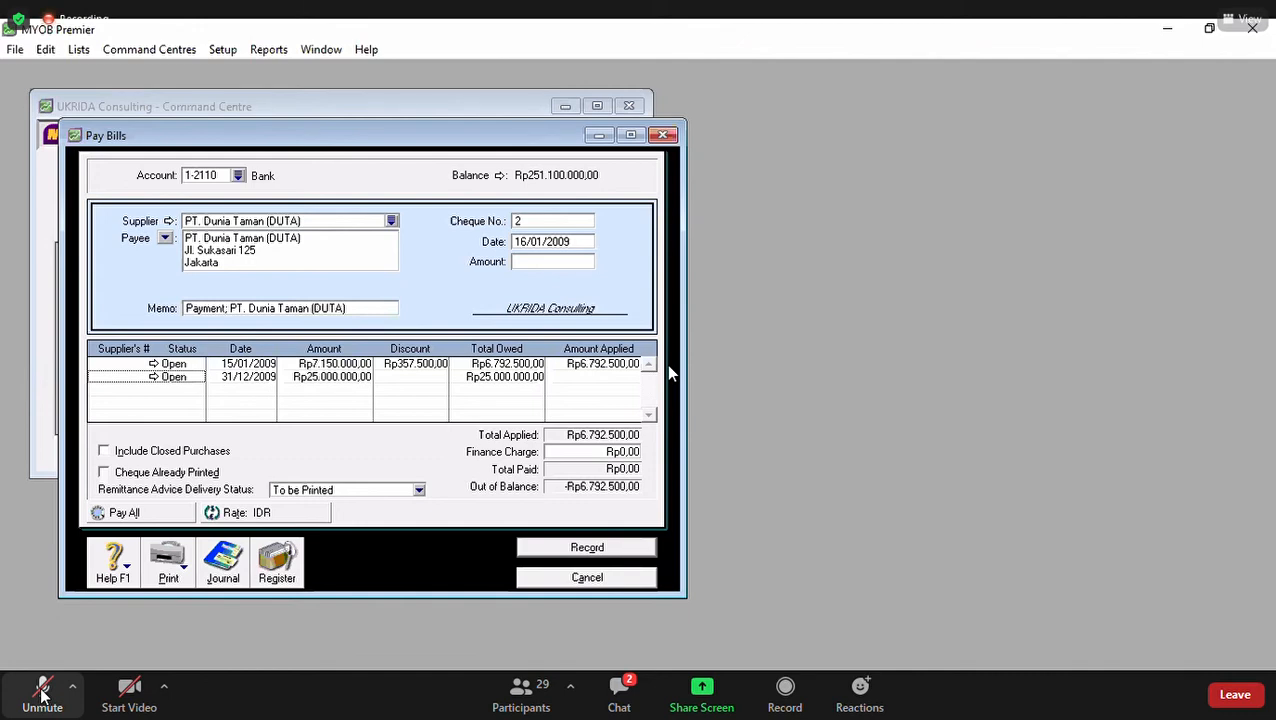
left_click(584, 268)
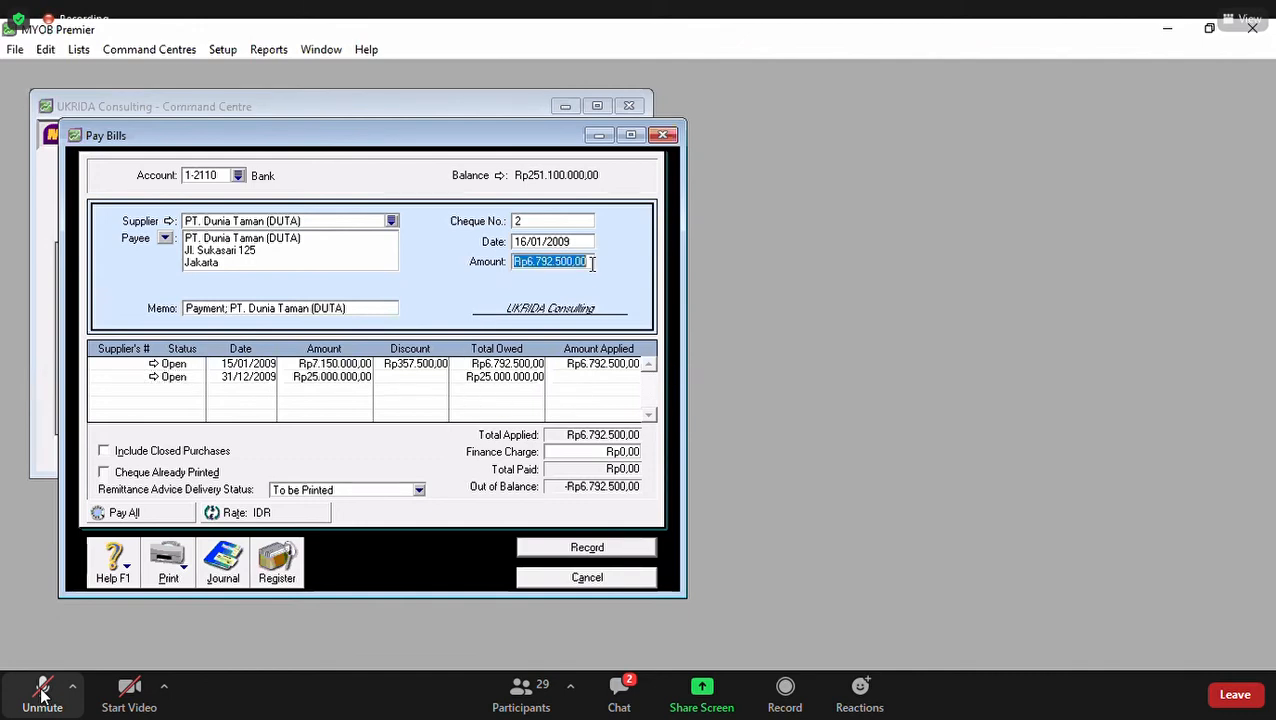
left_click(590, 242)
left_click(587, 261)
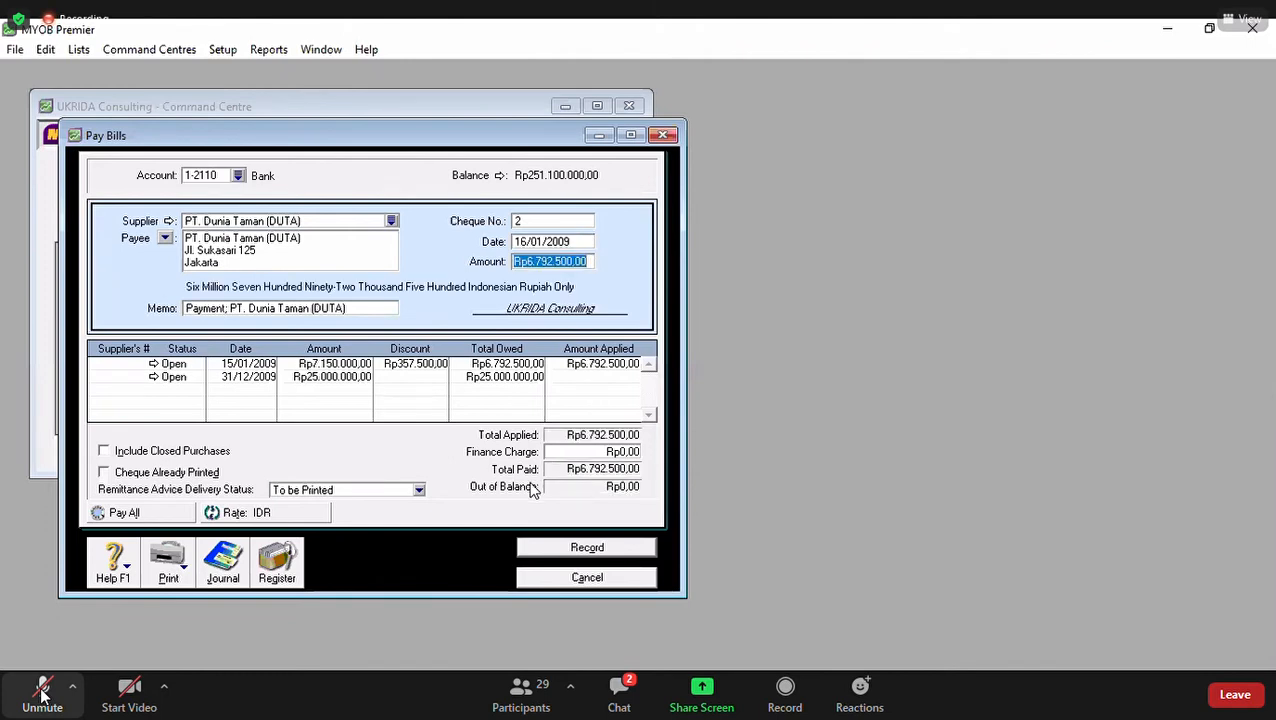
Step: Review the payment's transaction recap, record the payment with debit memo printing postponed, and close the payment form
key("ctrl+r")
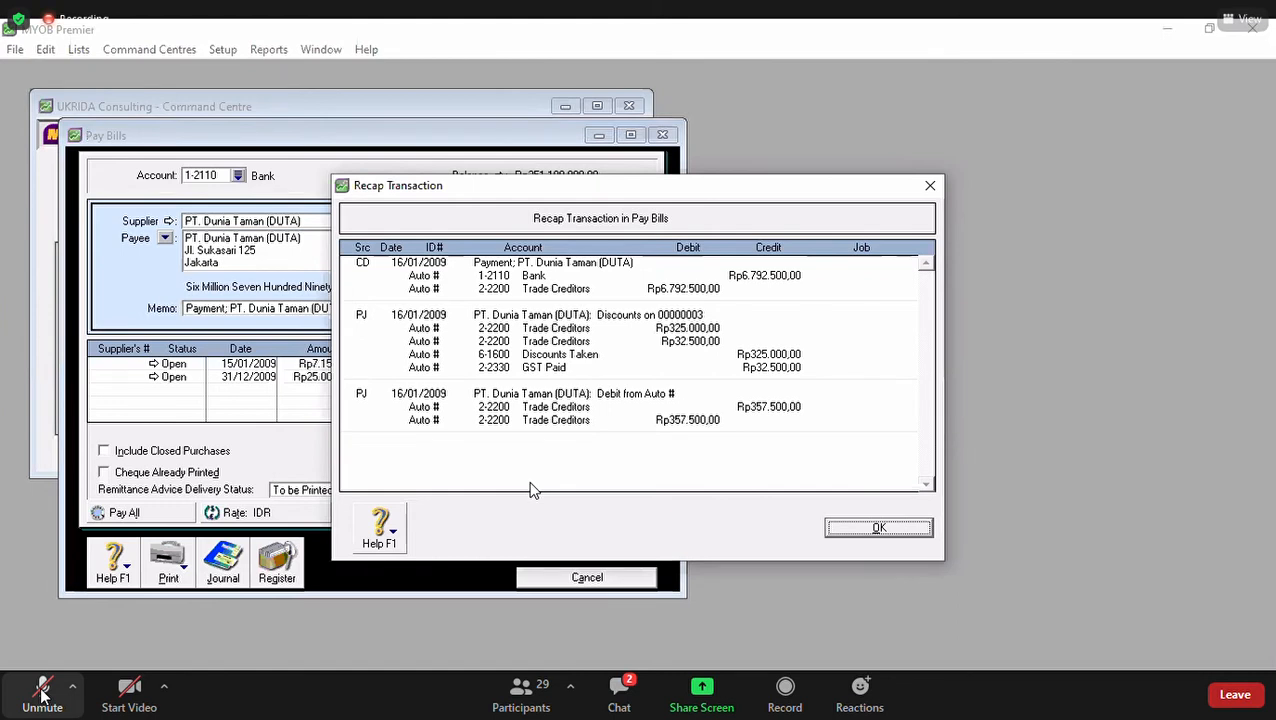
left_click(868, 535)
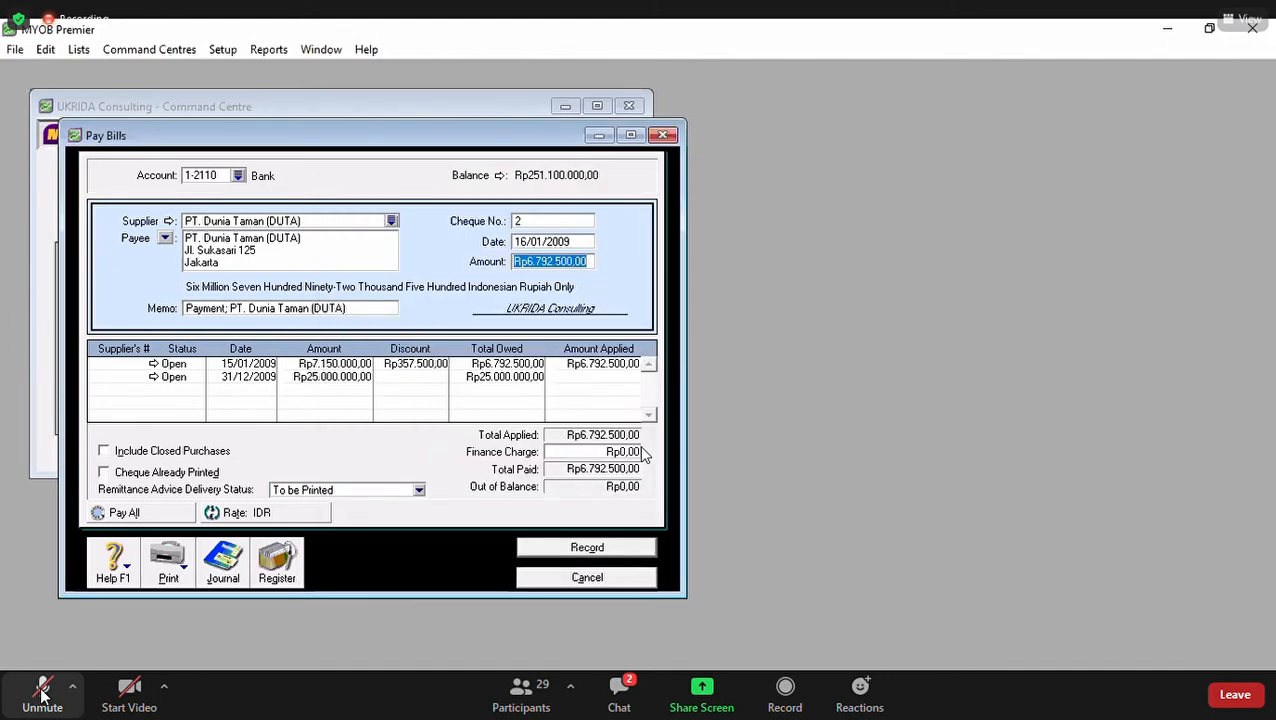
left_click(570, 552)
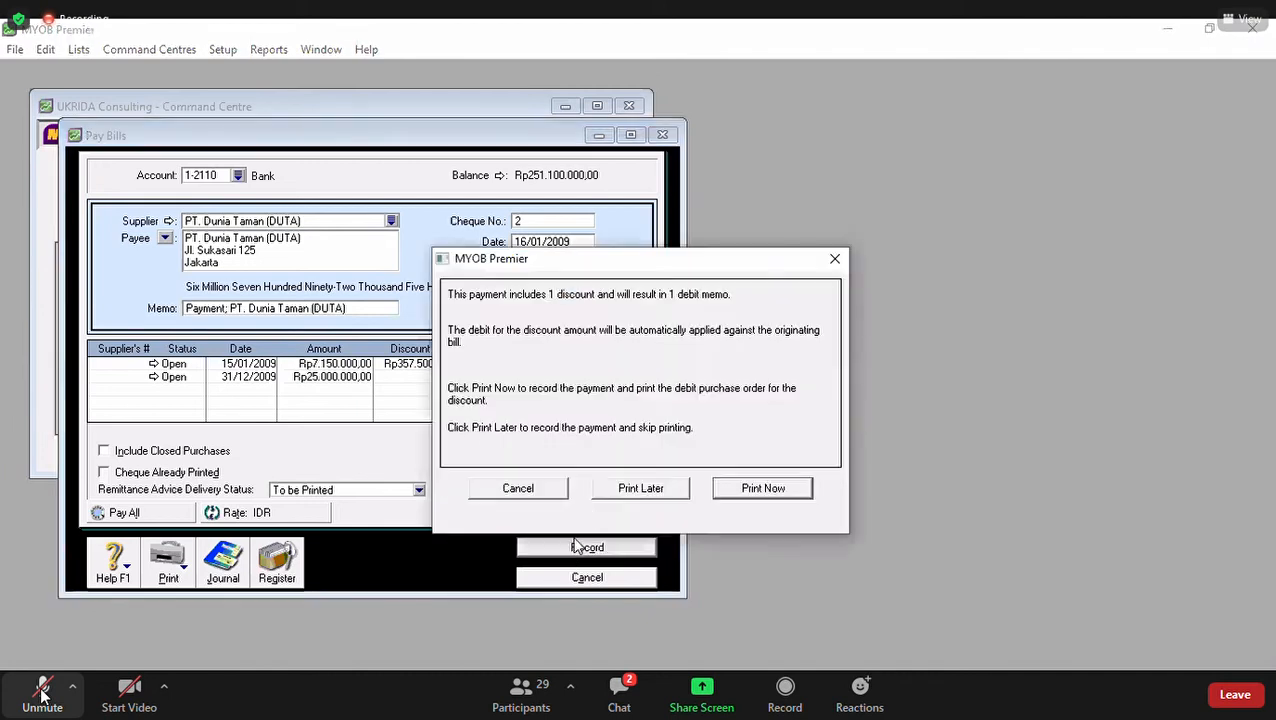
left_click(655, 496)
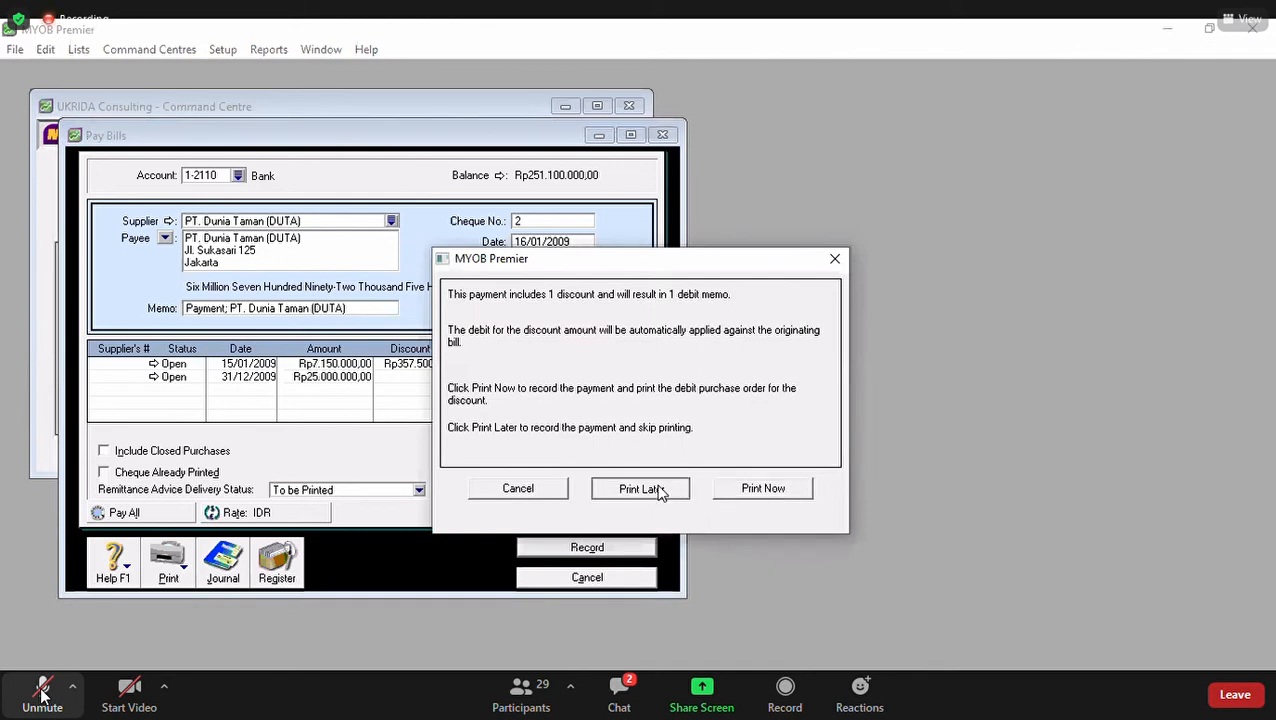
left_click(546, 577)
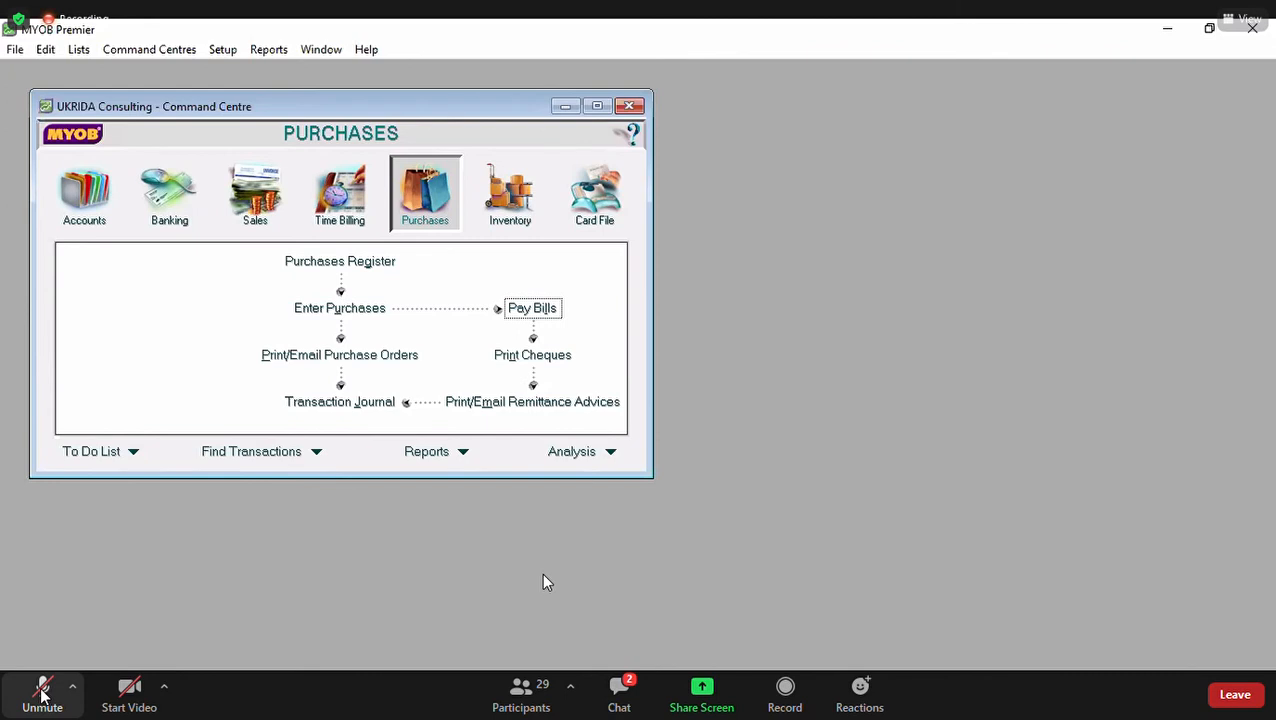
Step: Start a new item purchase bill for PT. Dunia Taman (DUTA) dated 16/01/2009
left_click(320, 318)
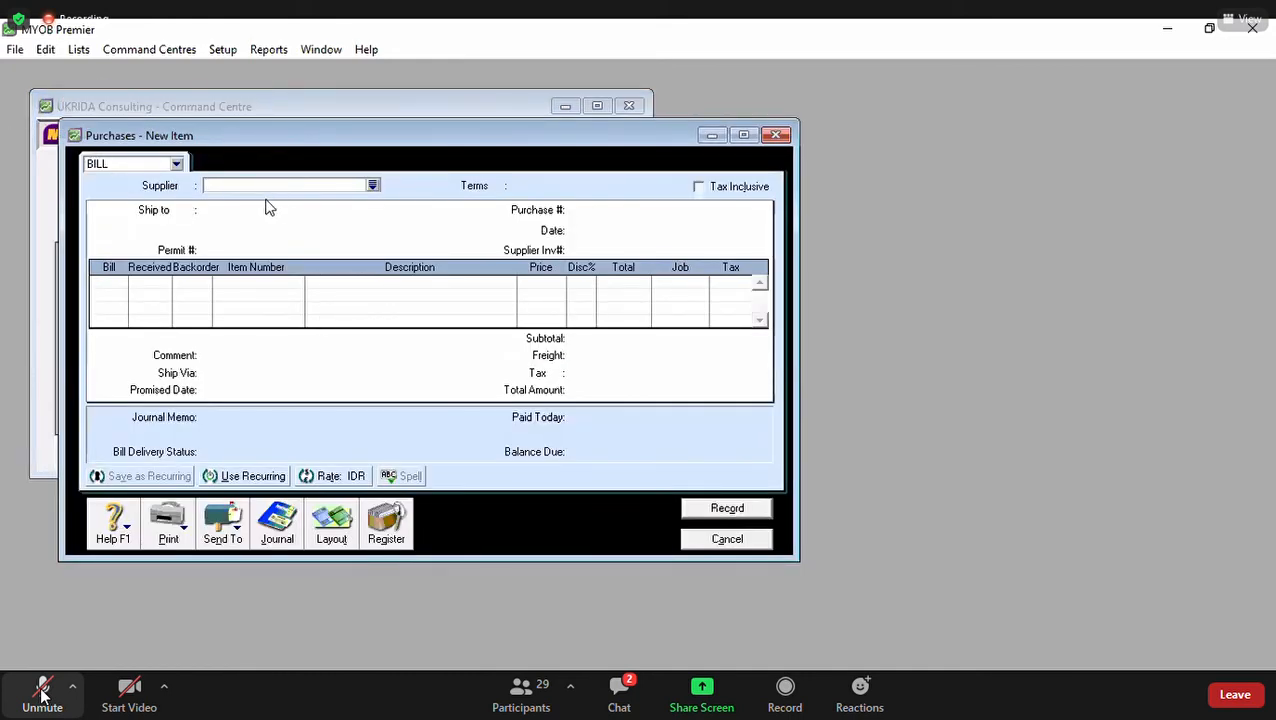
left_click(372, 185)
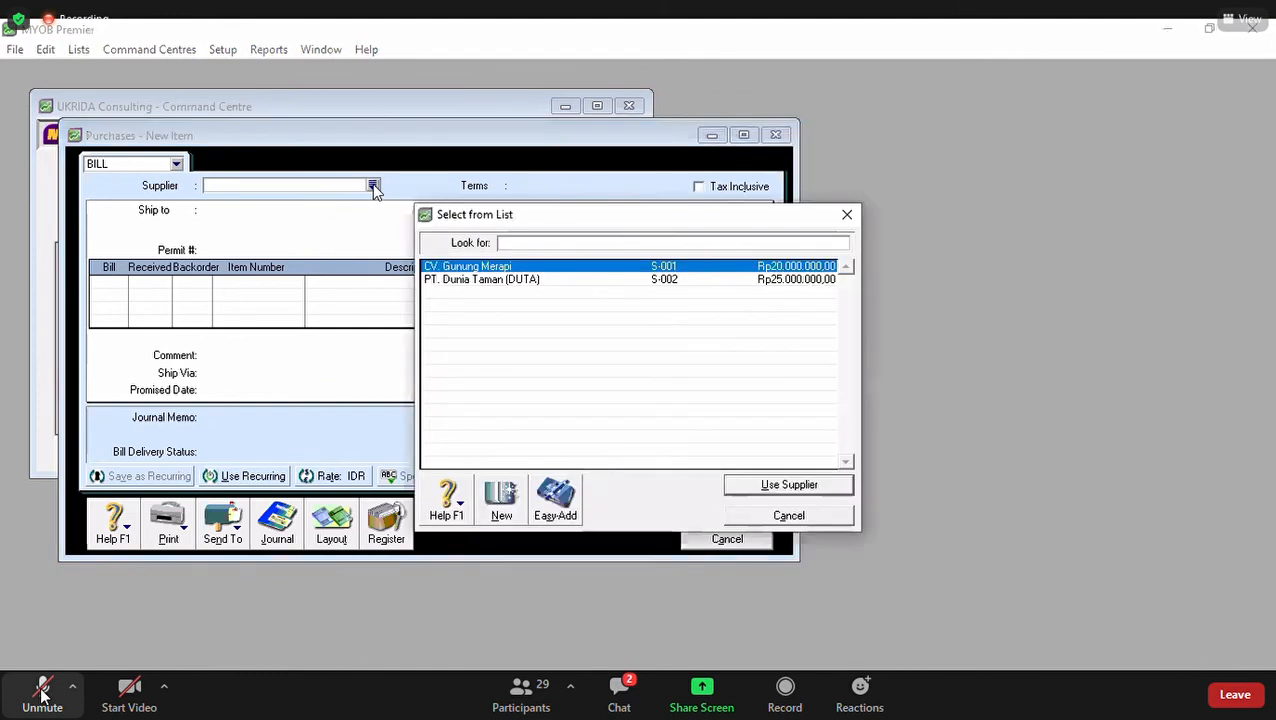
double_click(466, 281)
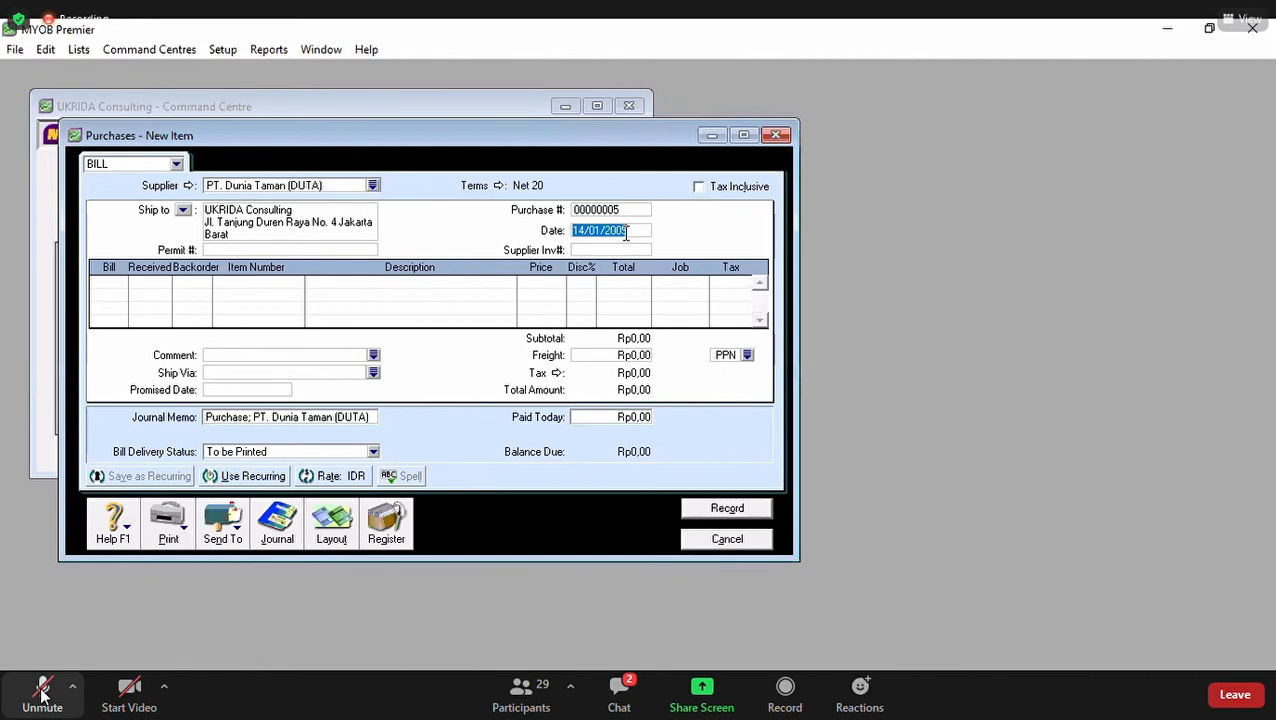
type("16/01/2009")
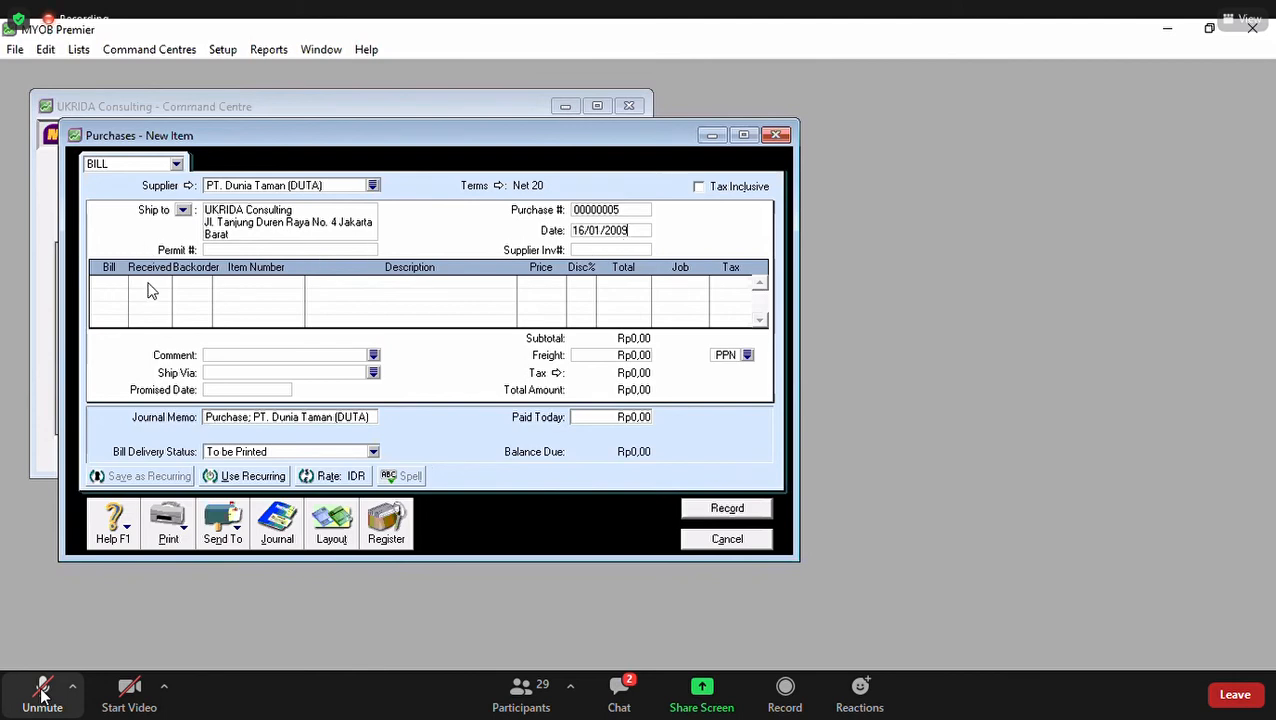
Step: Add a line to the bill for a quantity of -1 of item OS-02 Windows Vista
left_click(112, 285)
type("0")
key("BackSpace")
type("-1")
key("Tab")
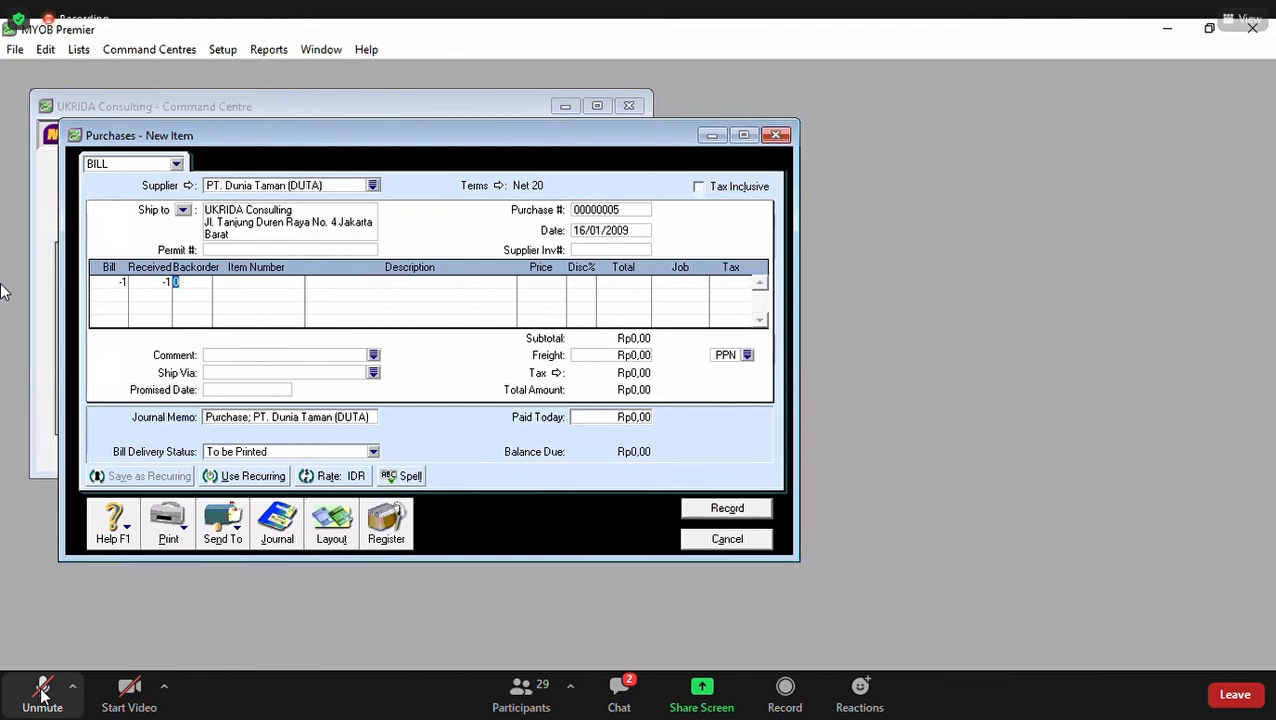
key("Return")
left_click(266, 291)
left_click(265, 283)
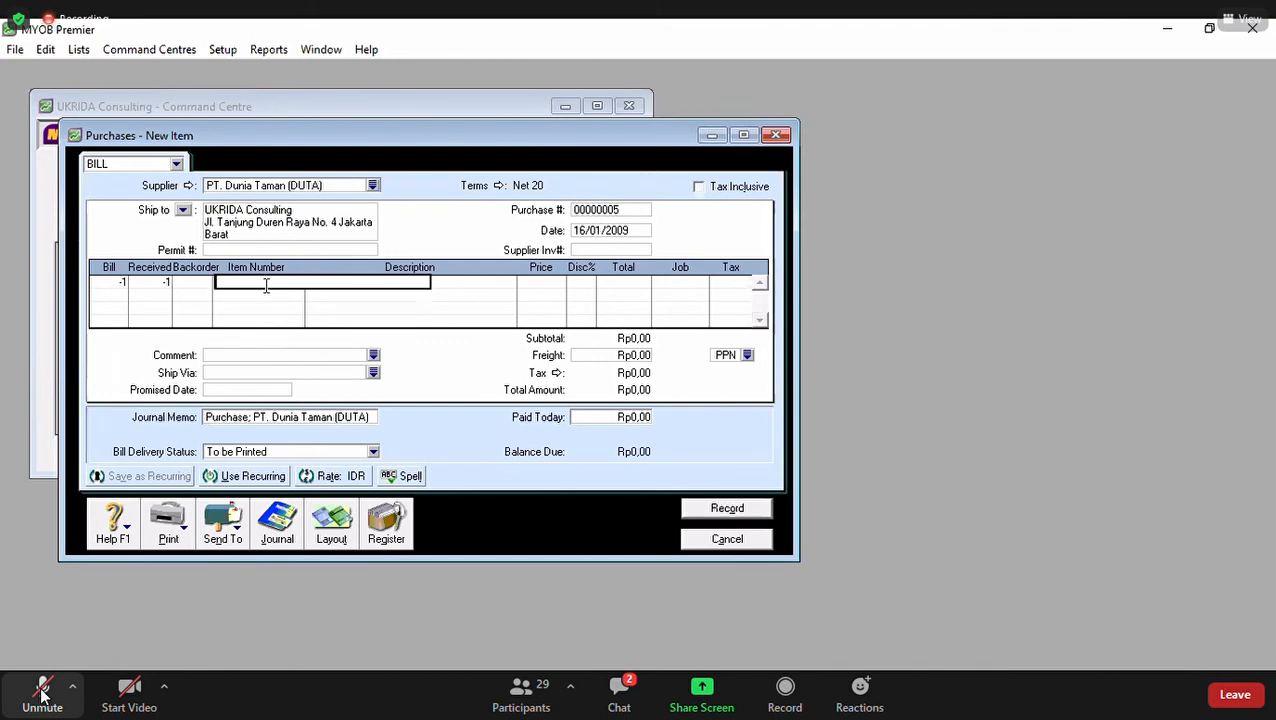
type("OS-02")
key("Tab")
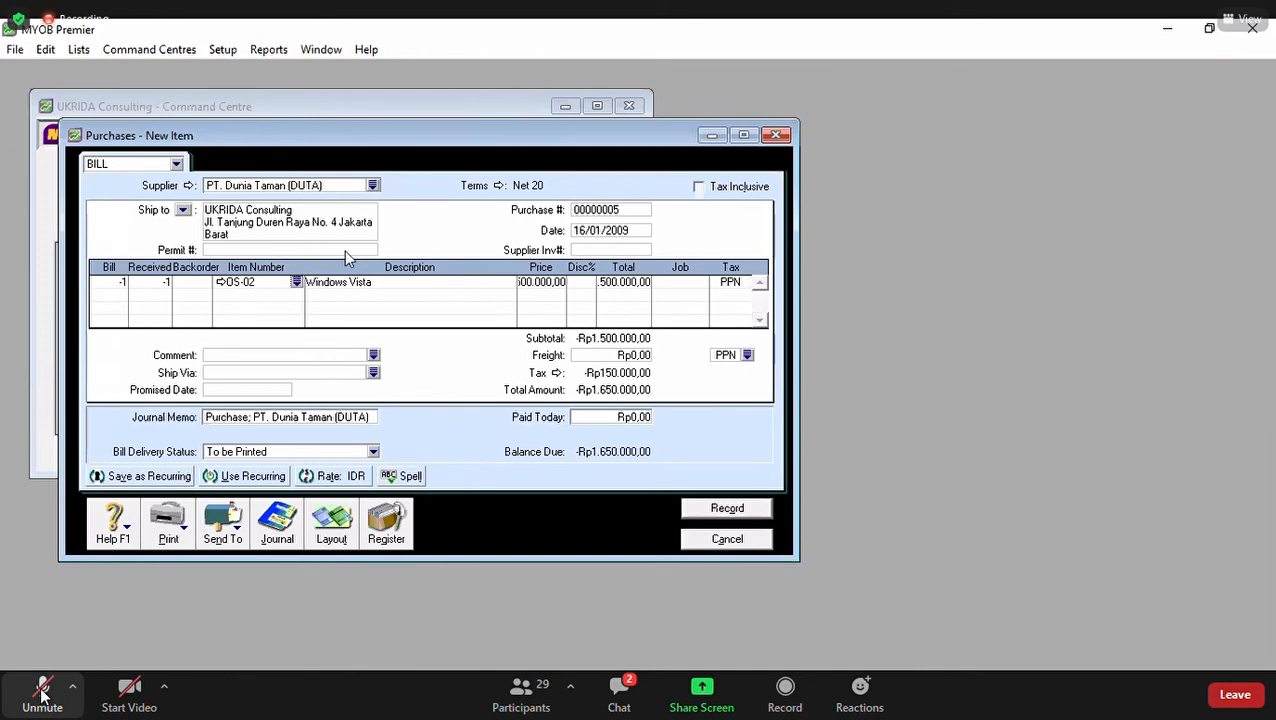
left_click(543, 283)
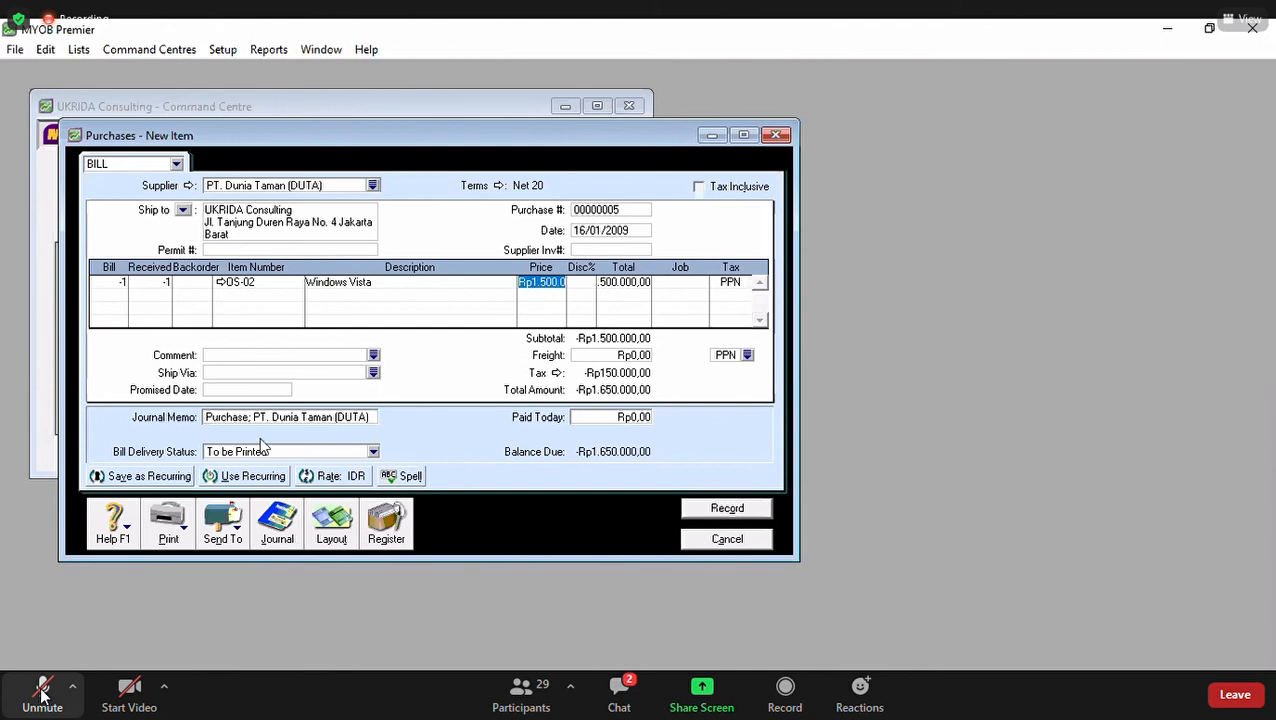
Step: Change the journal memo to "Purchase Return; PT. Dunia Taman (DUTA)", record the return bill and close the purchase form
left_click(224, 420)
left_click(250, 418)
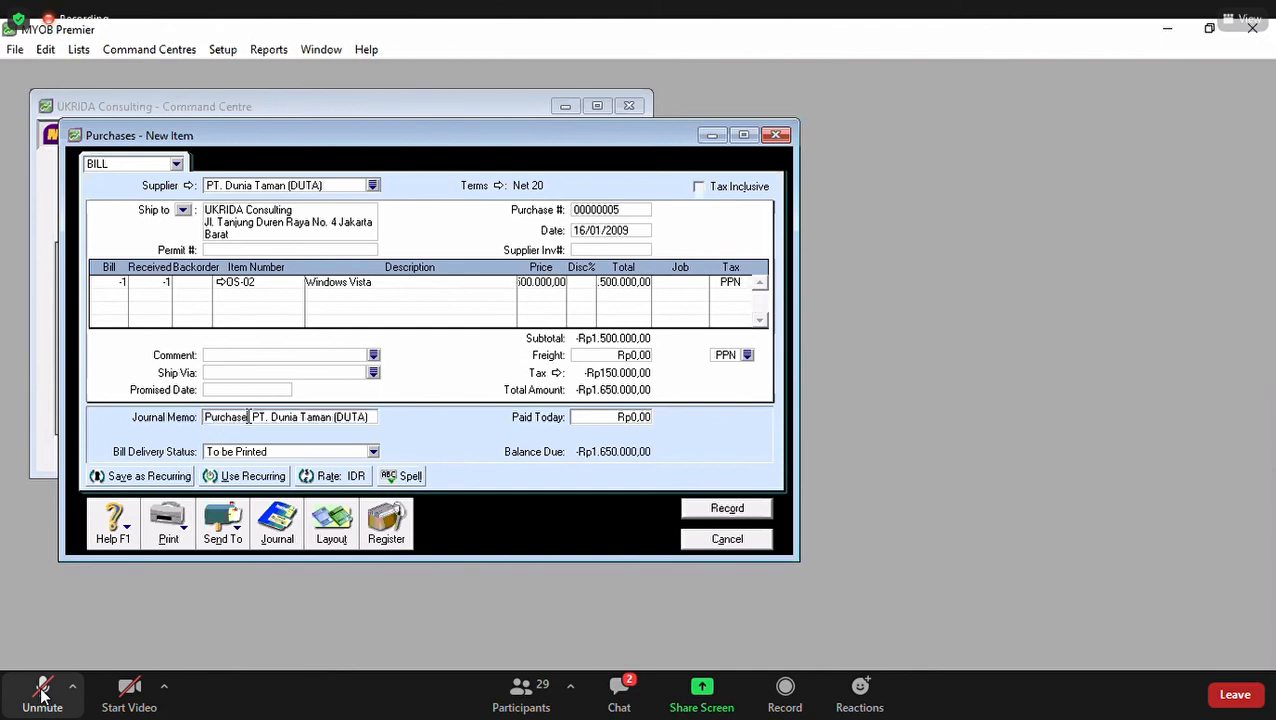
type("Retu")
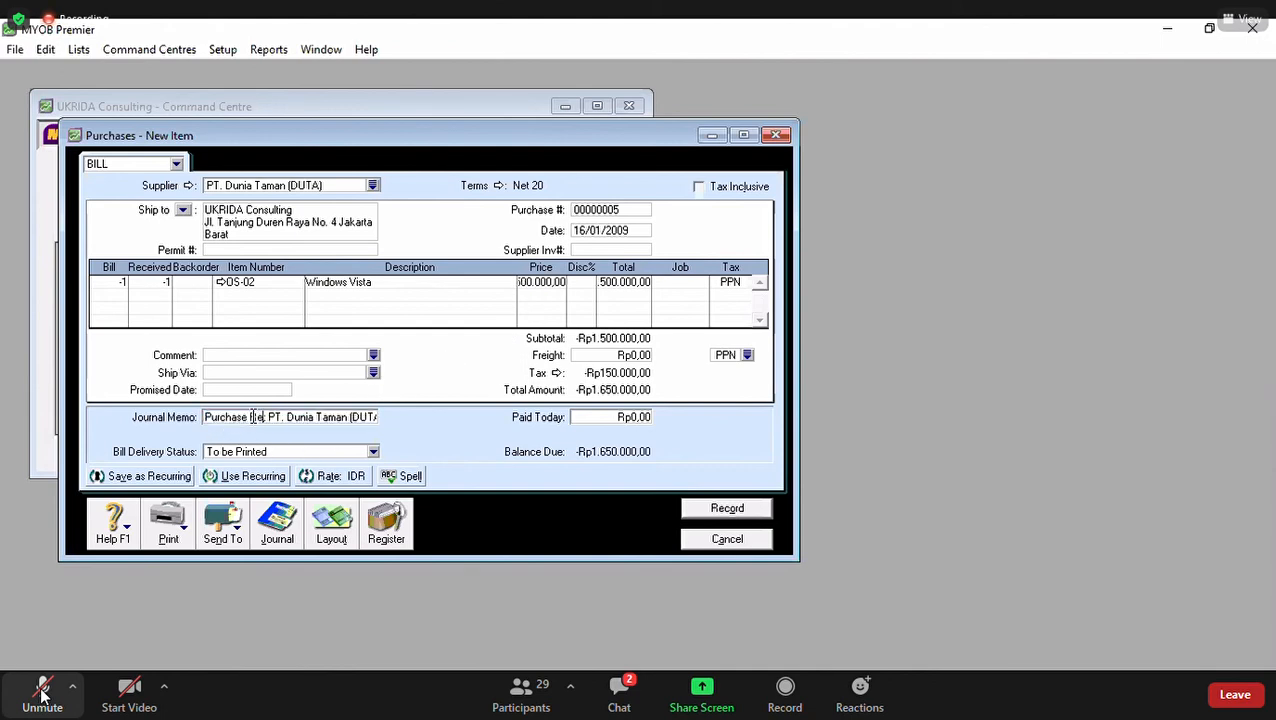
type("rn")
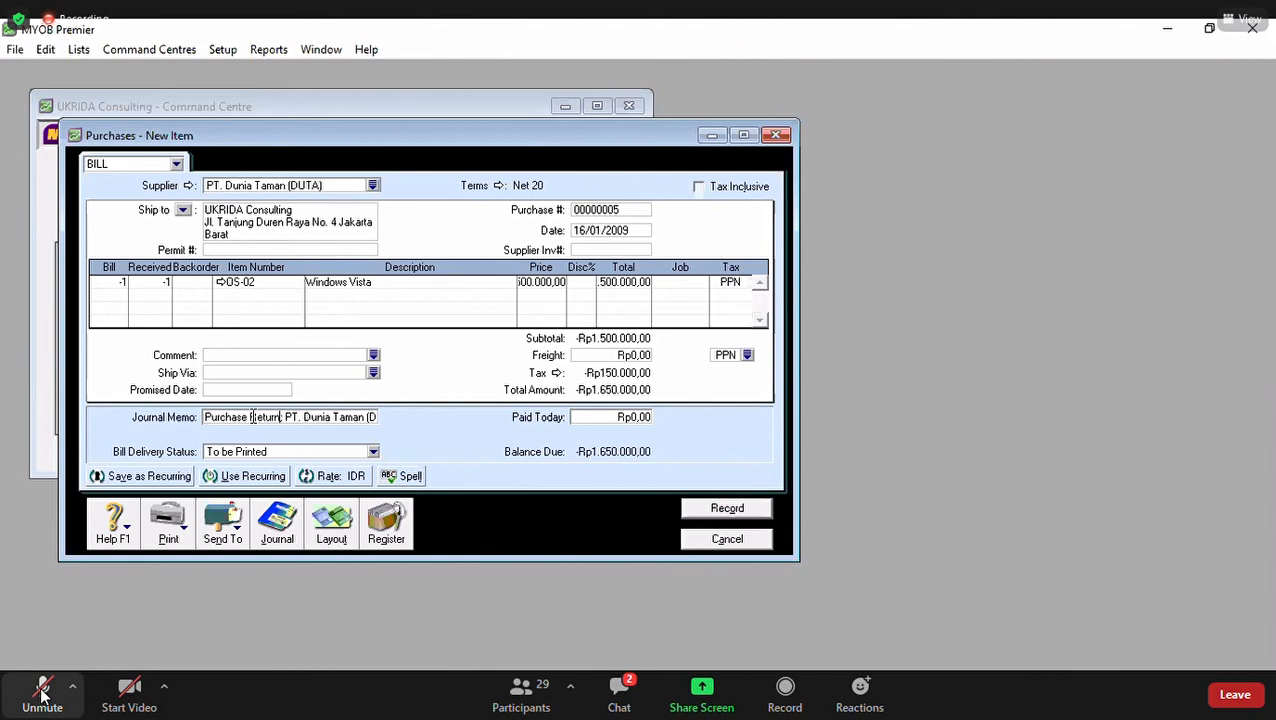
left_click(728, 509)
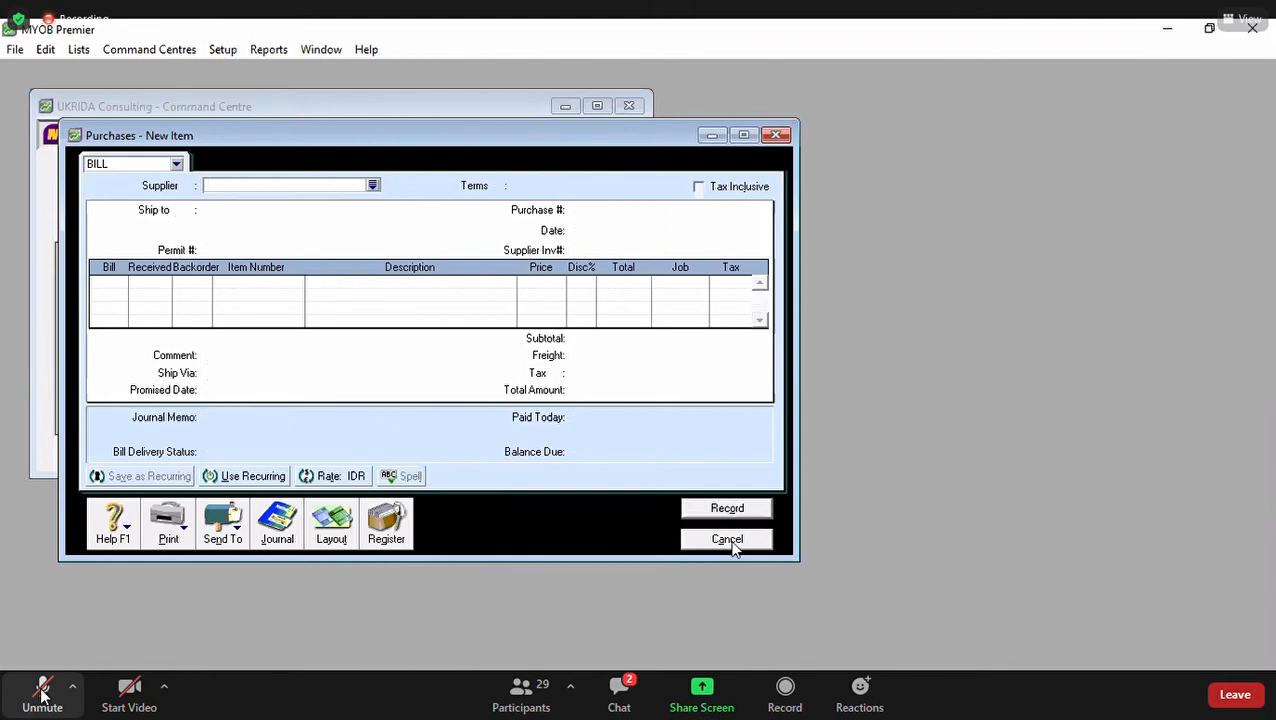
left_click(730, 540)
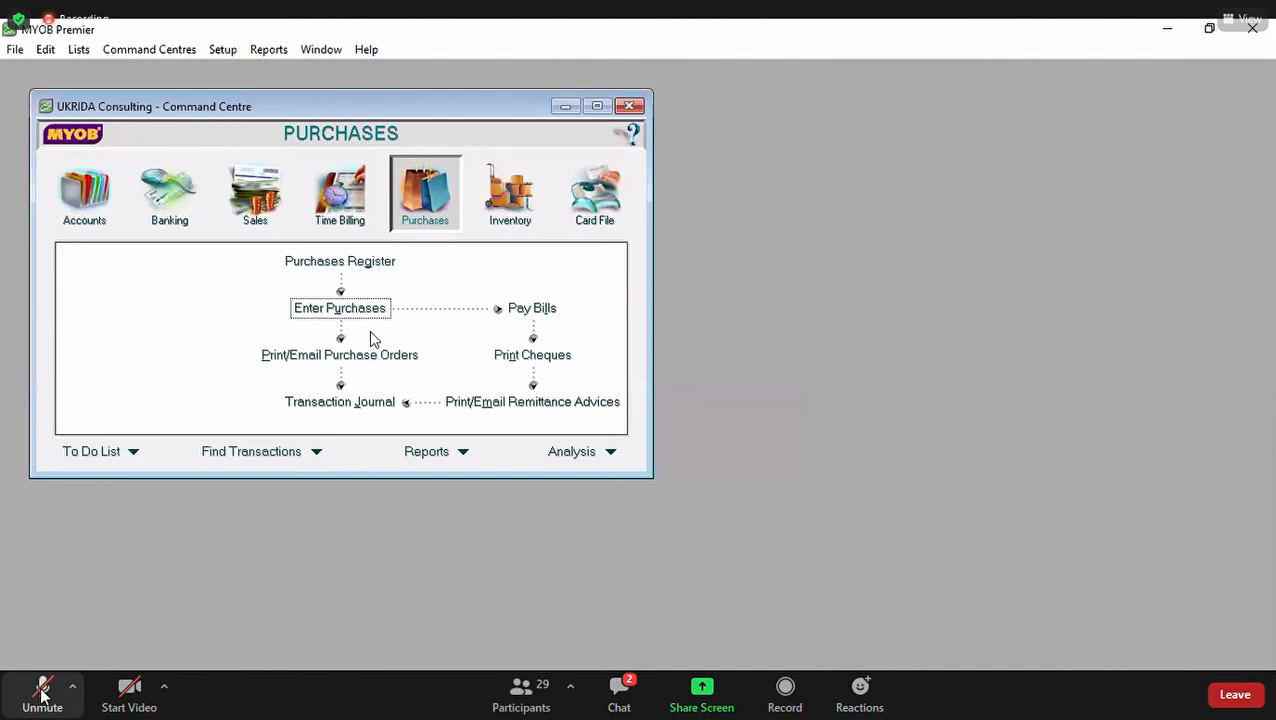
Step: Start applying the PT. Dunia Taman (DUTA) return from the purchases register to a purchase, dating the settlement 16/01/2009
left_click(362, 262)
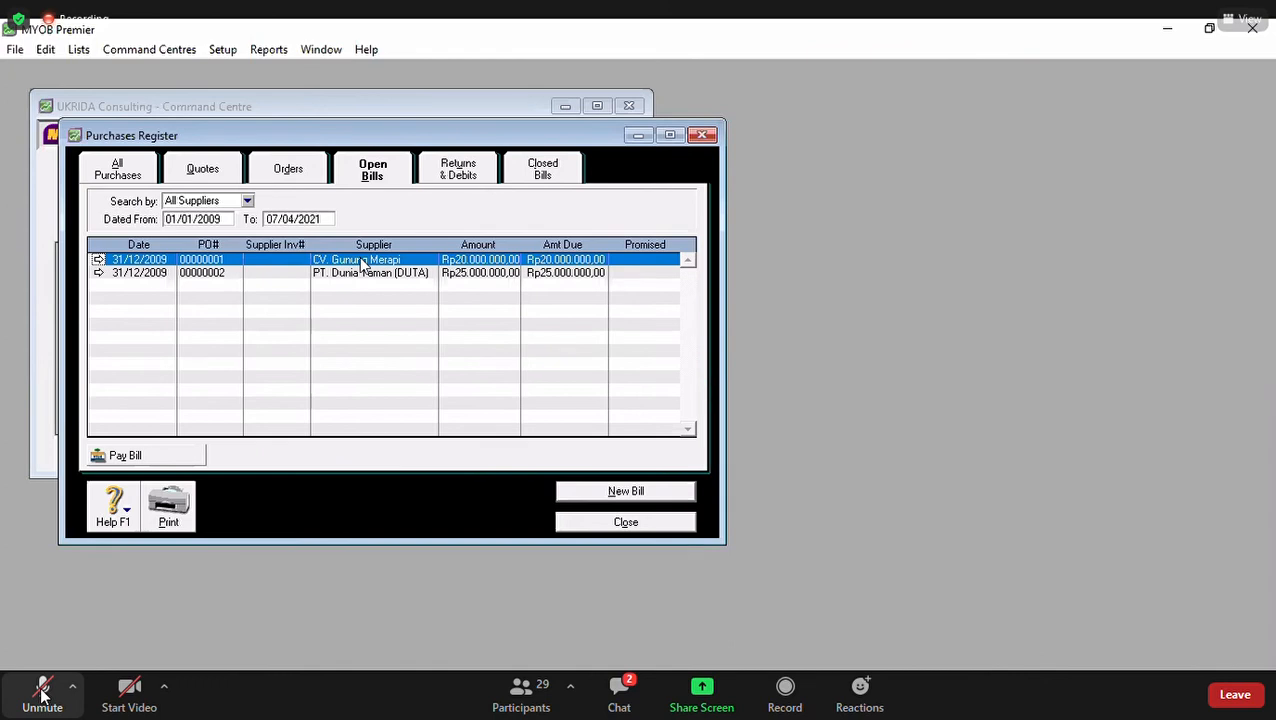
left_click(467, 178)
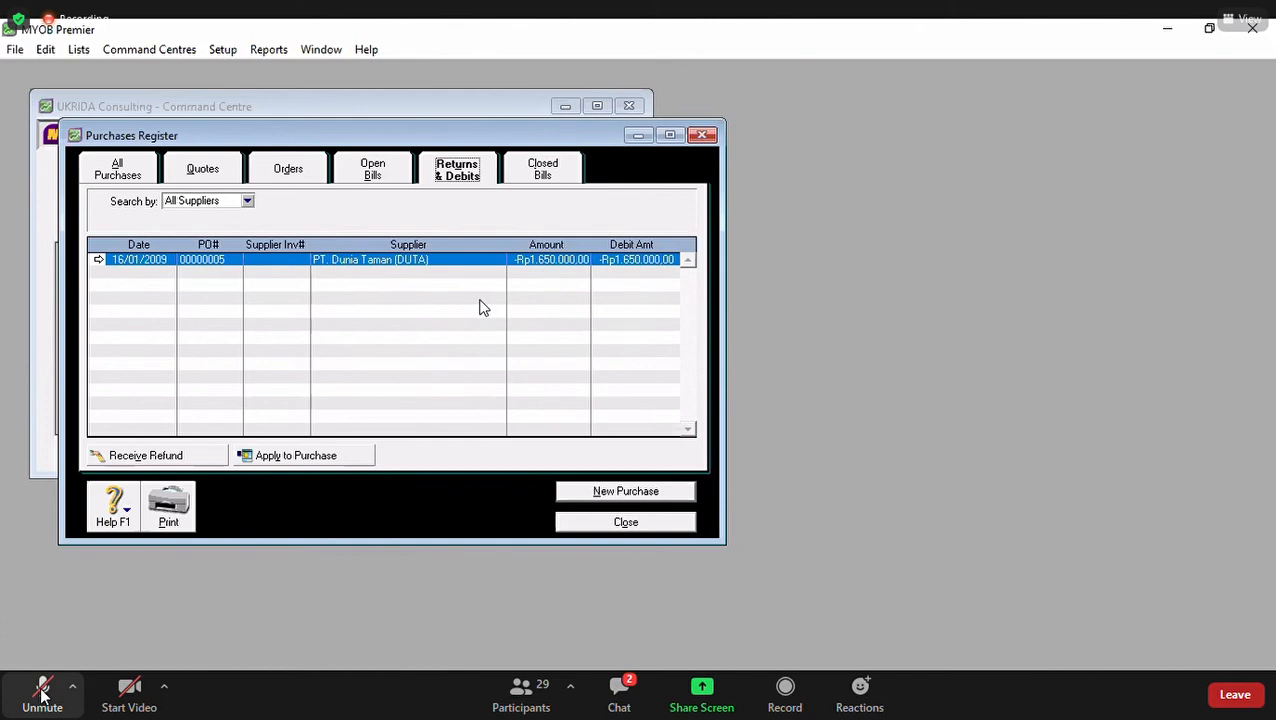
left_click(296, 455)
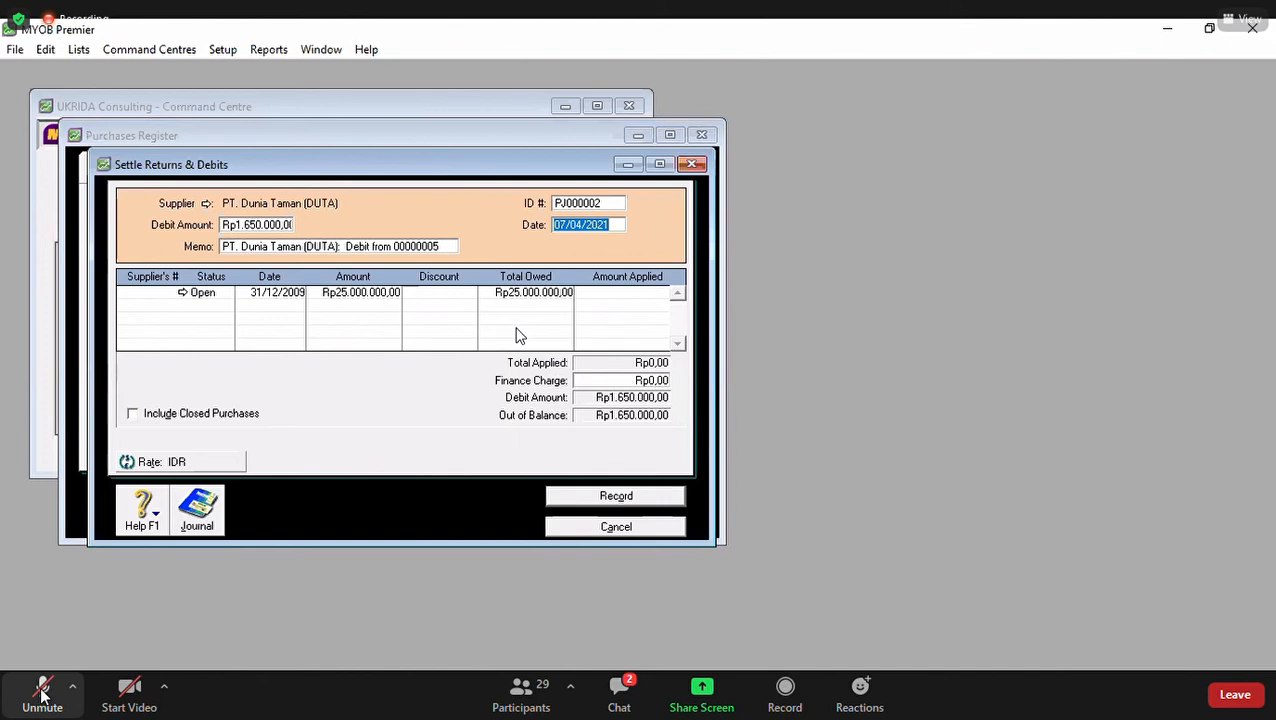
type("16/0")
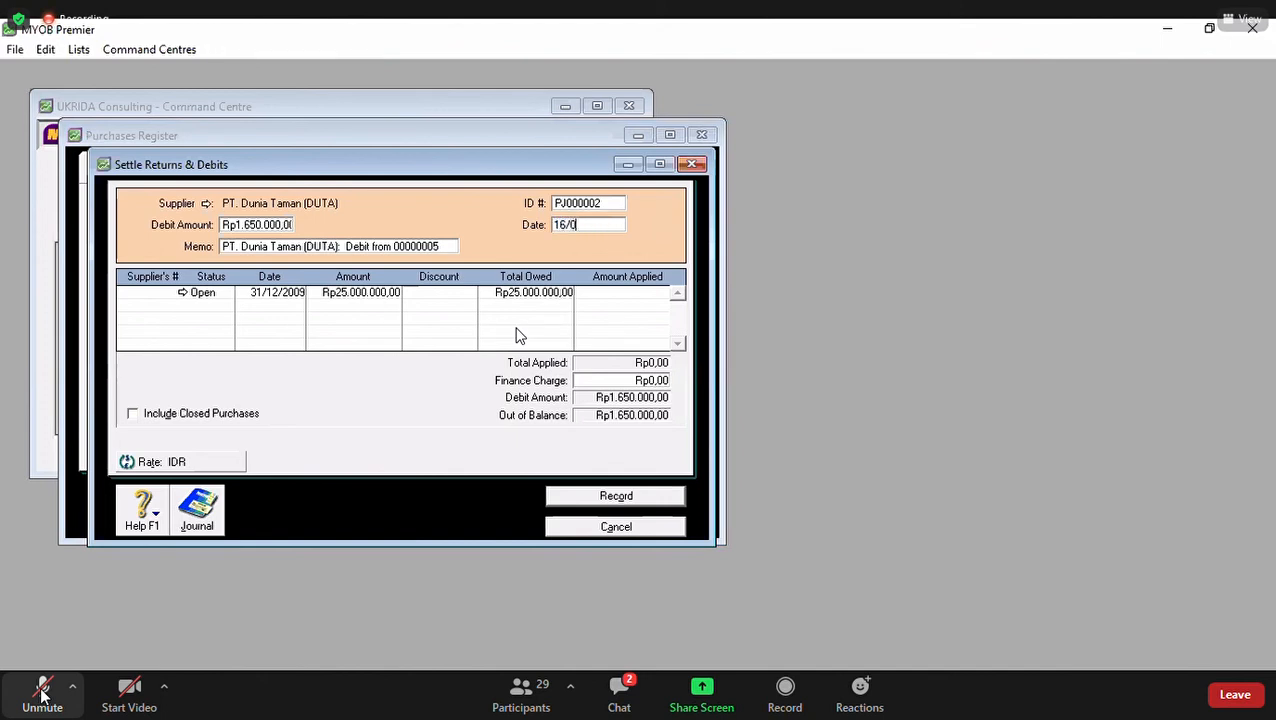
type("1/2009")
key("Tab")
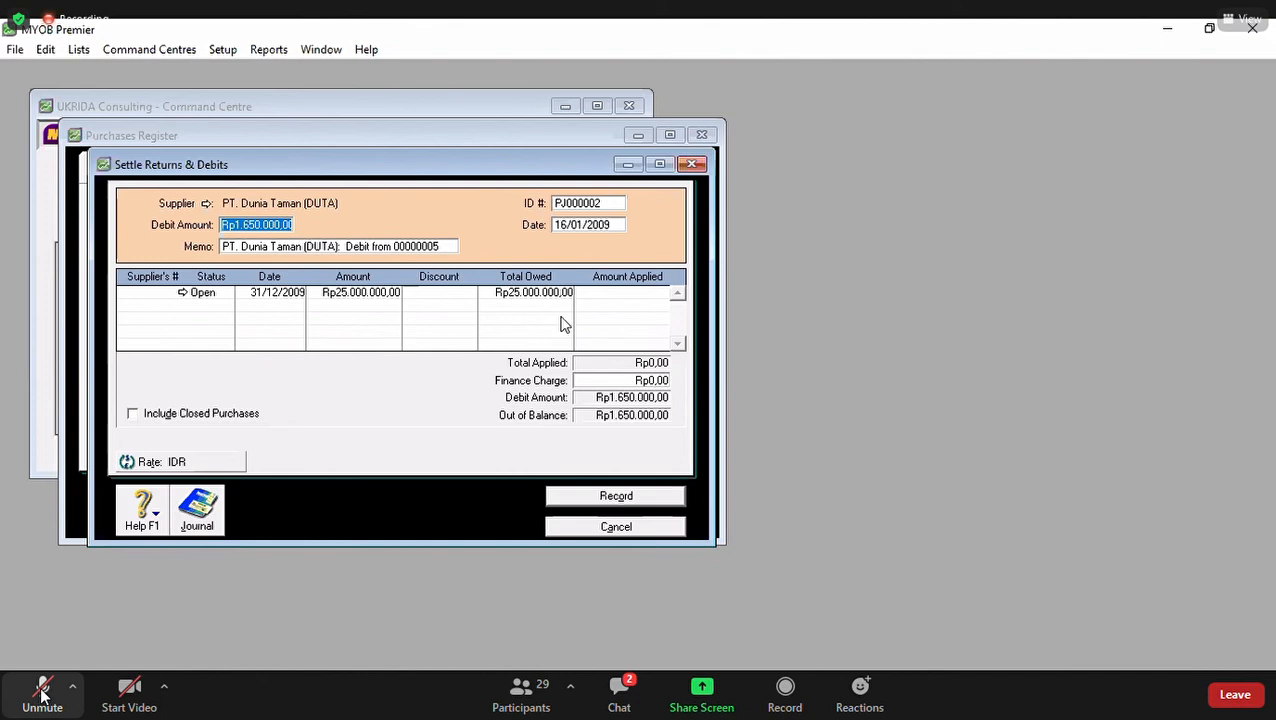
Step: Apply Rp1.650.000 of the debit to the open 31/12/2009 bill, record the settlement and close the purchases register
left_click(604, 292)
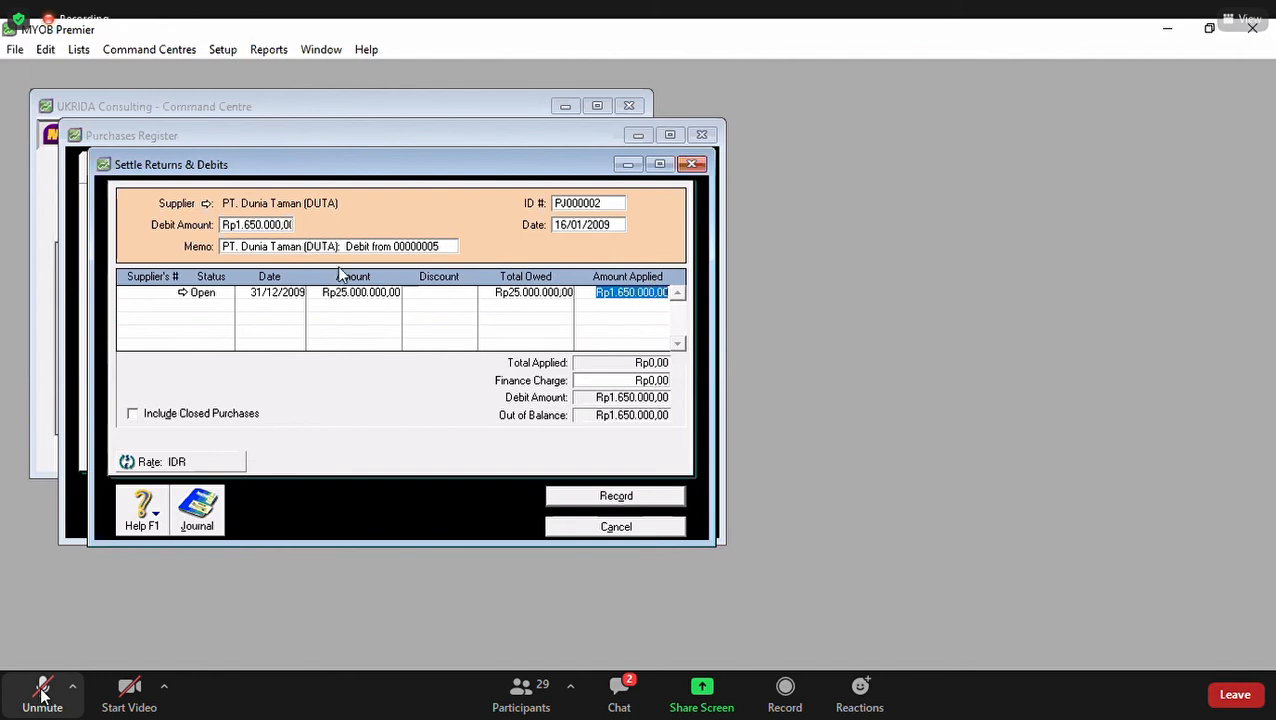
left_click(370, 253)
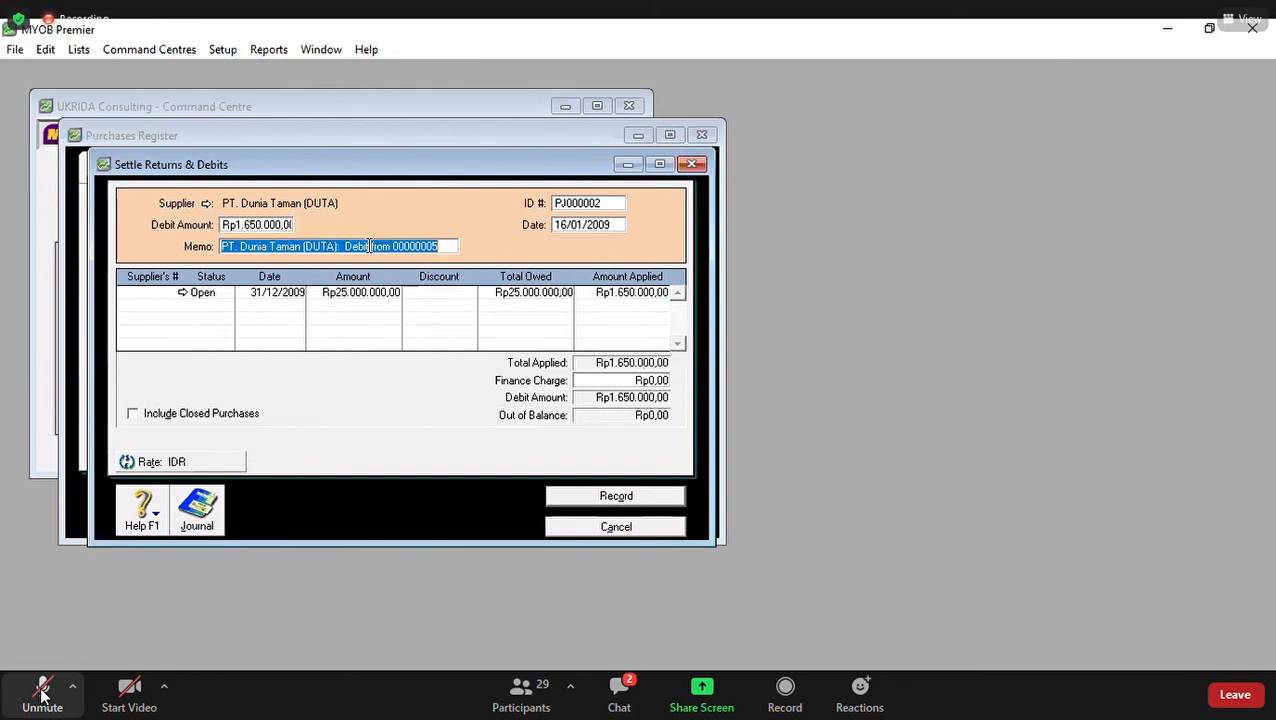
left_click(628, 292)
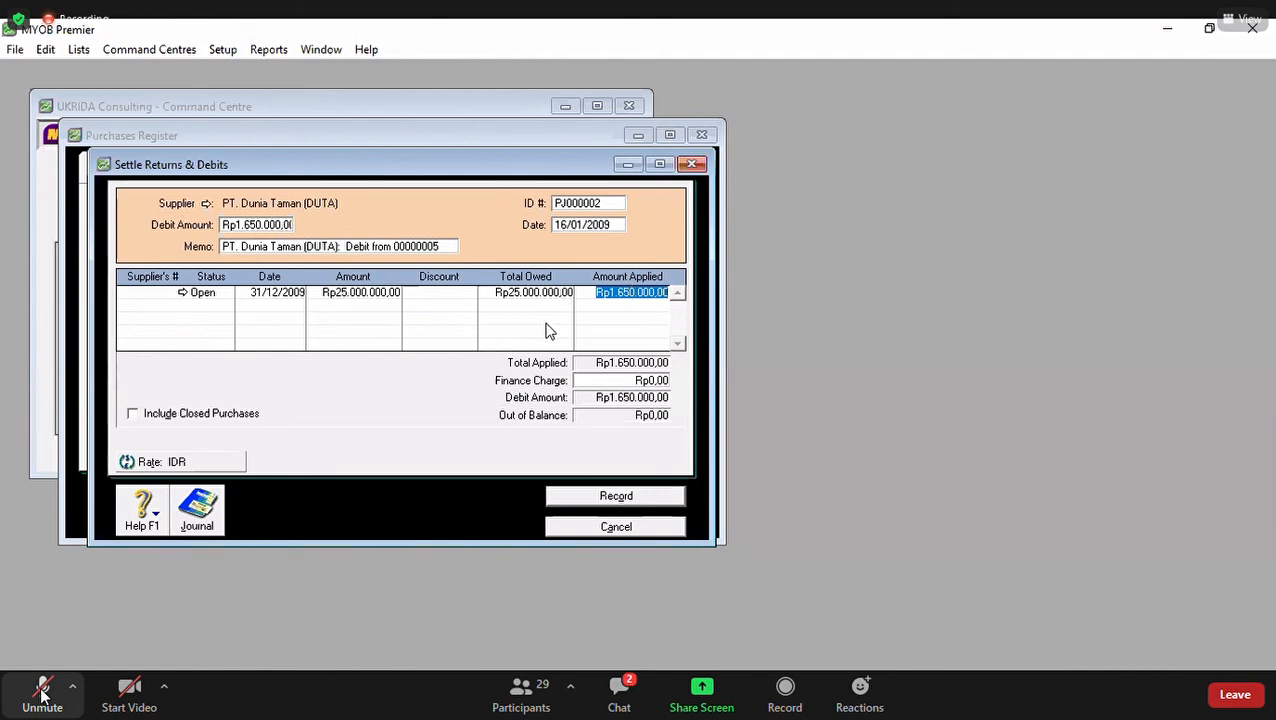
left_click(601, 500)
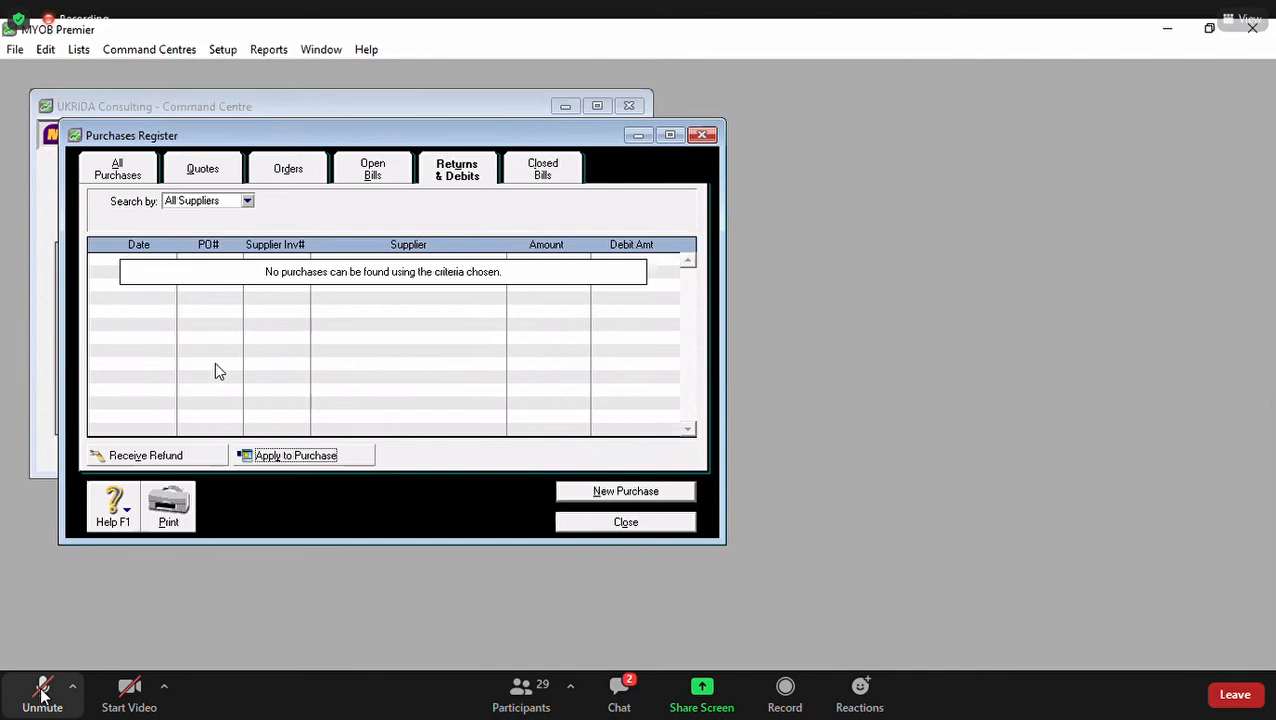
left_click(628, 523)
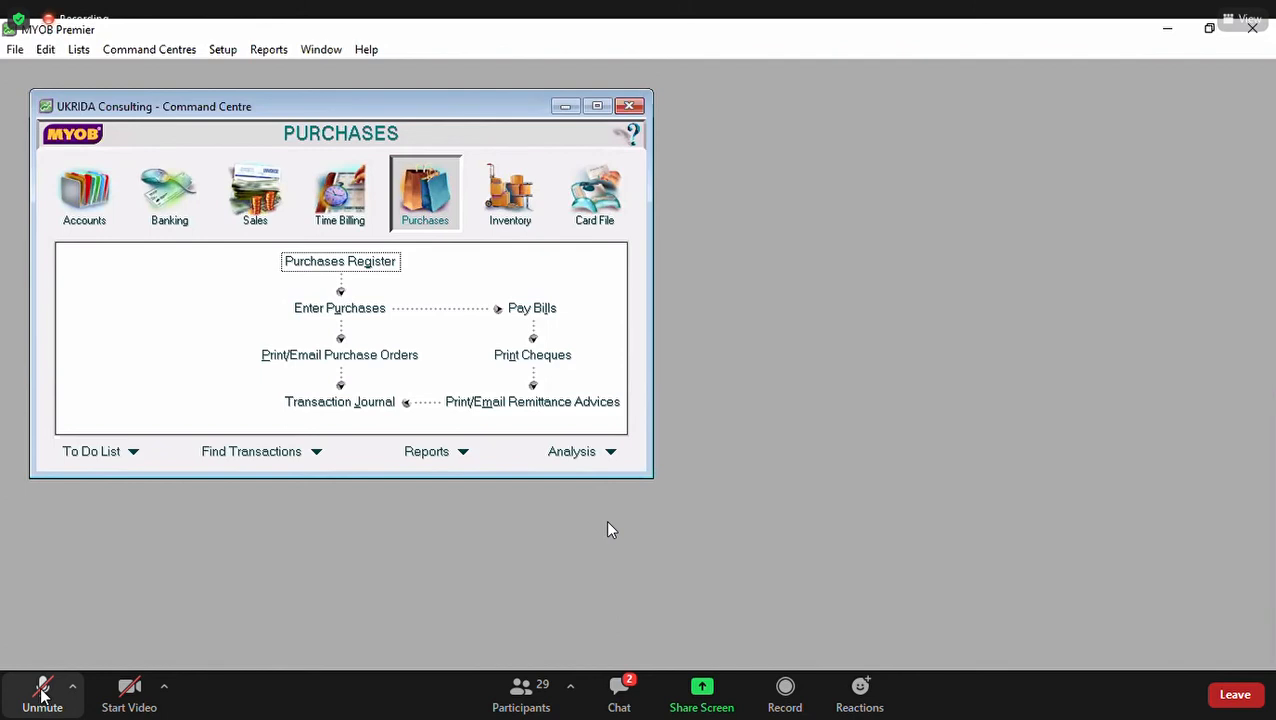
Step: Start a new sales order for customer PT XYS dated 20/01/2009
left_click(254, 190)
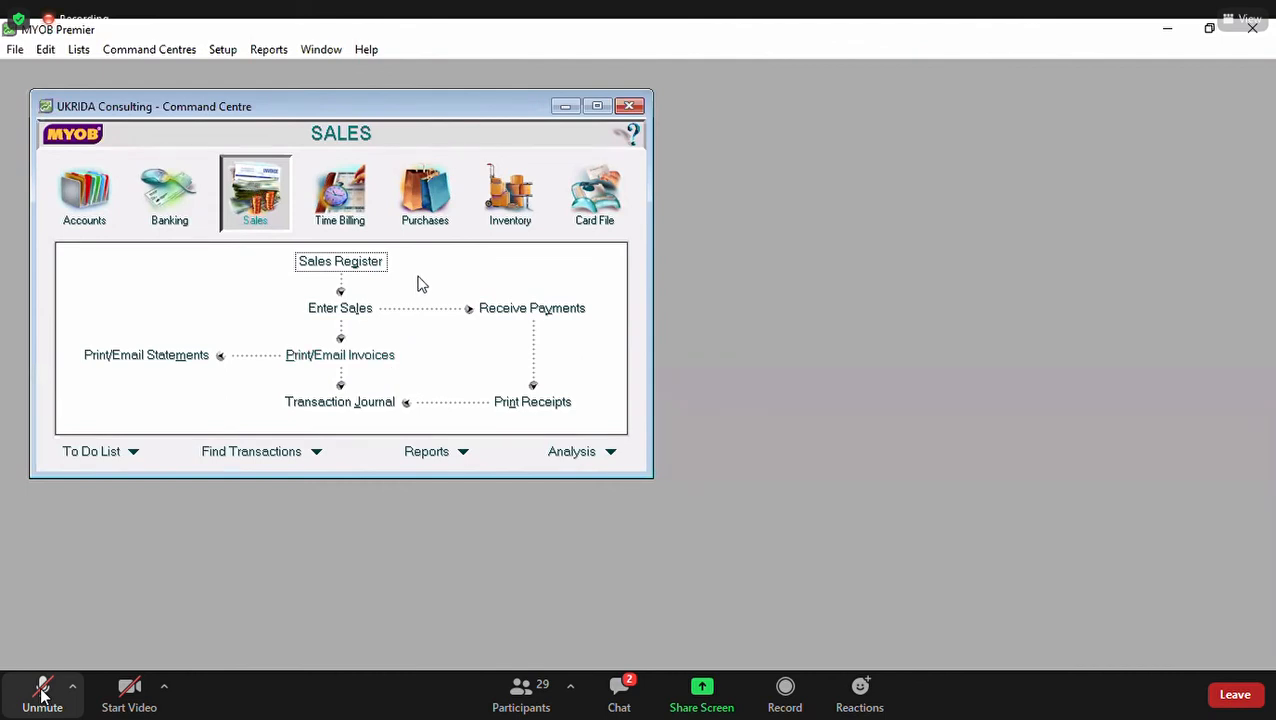
left_click(341, 308)
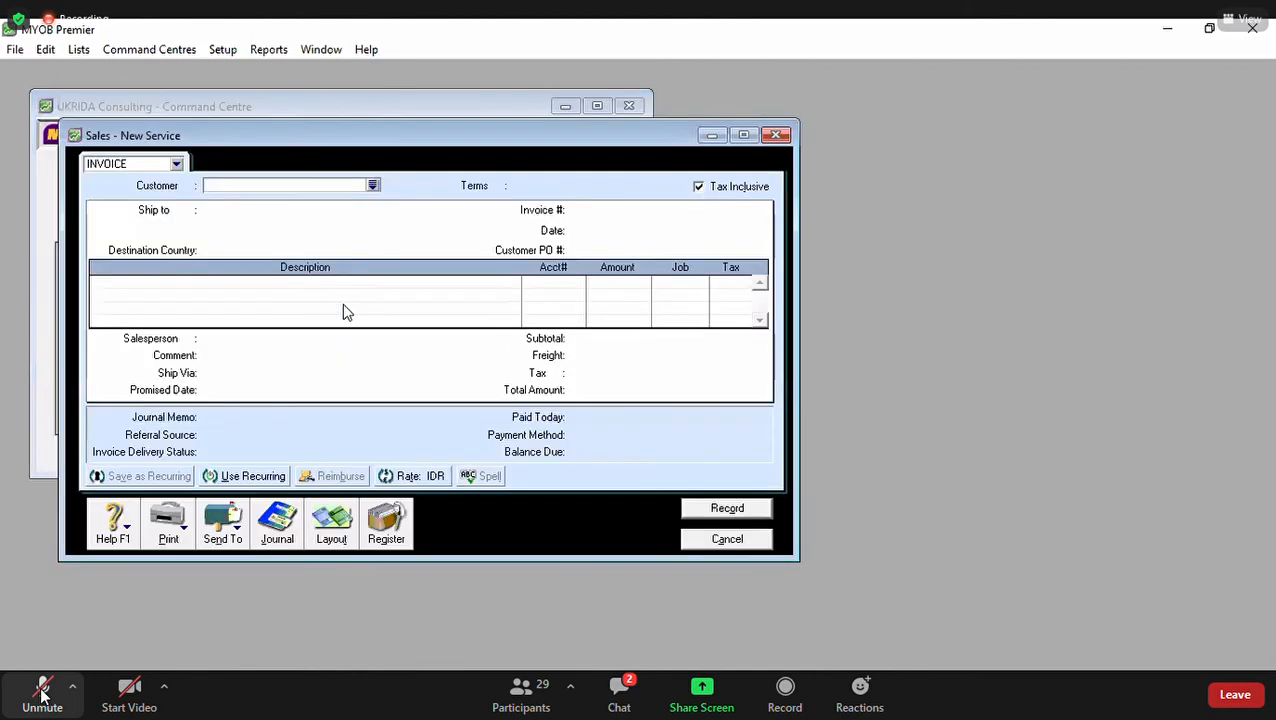
left_click(176, 163)
left_click(141, 196)
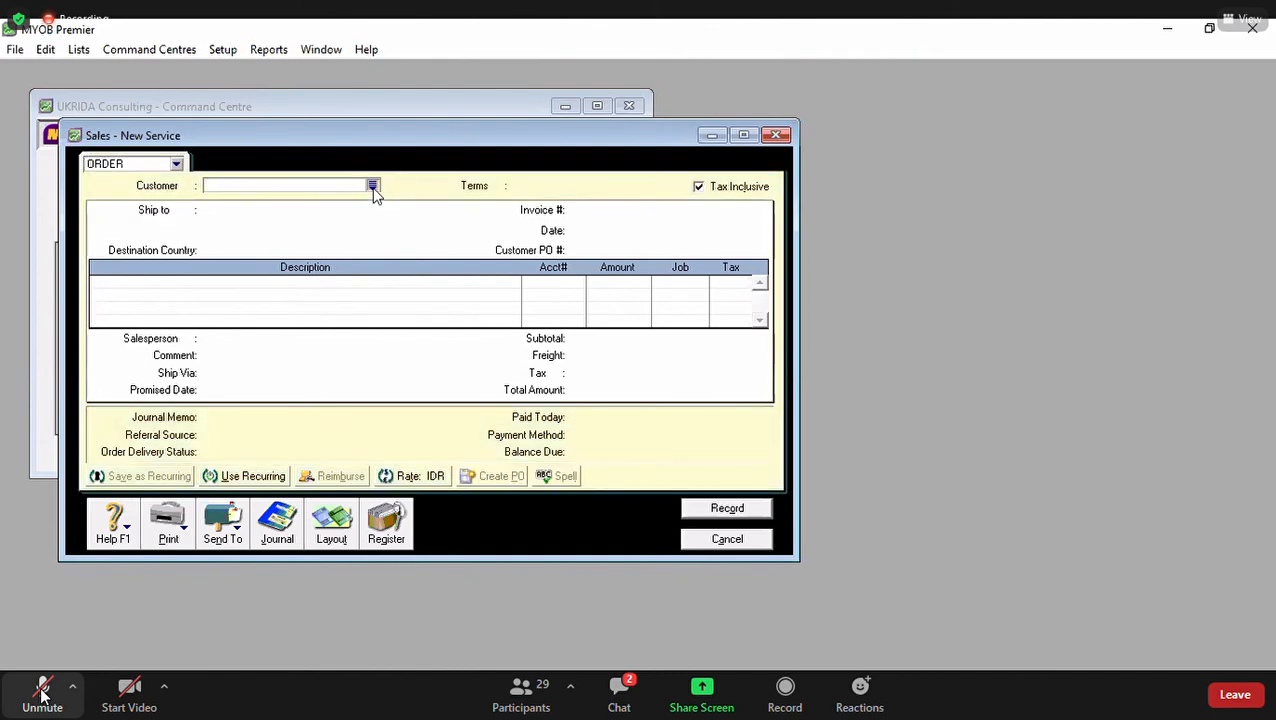
left_click(373, 189)
left_click(447, 284)
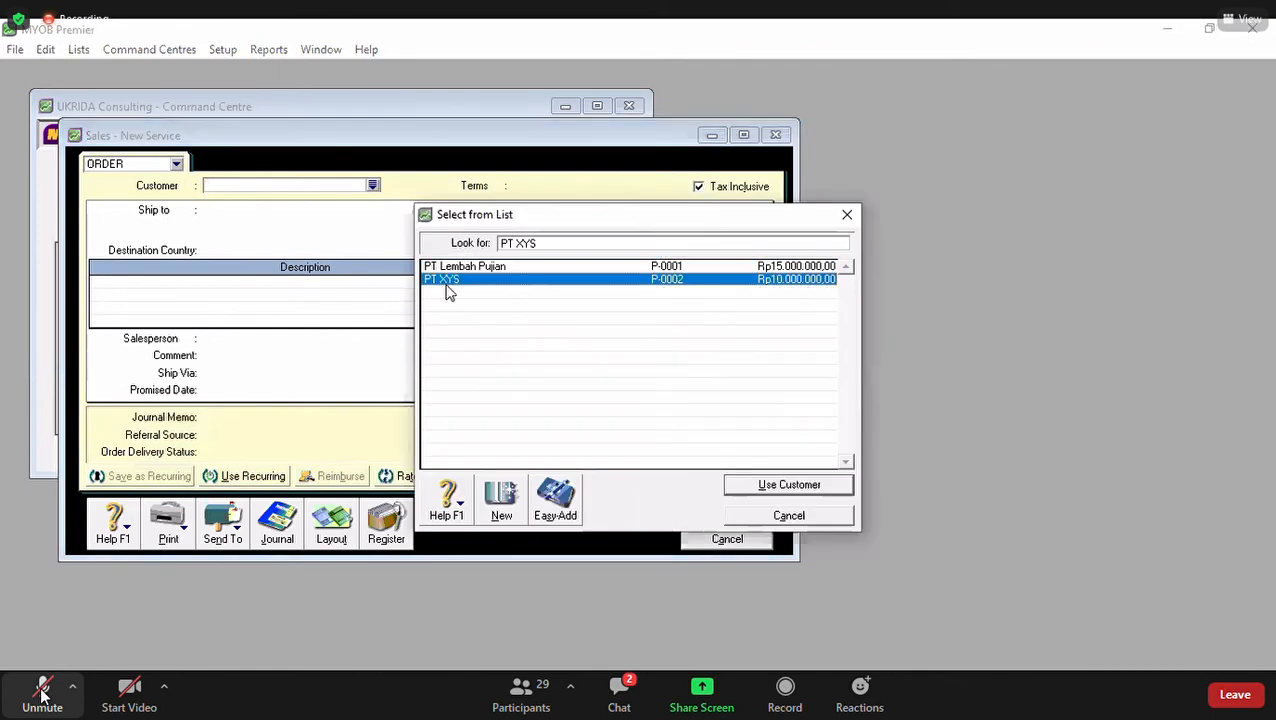
double_click(447, 287)
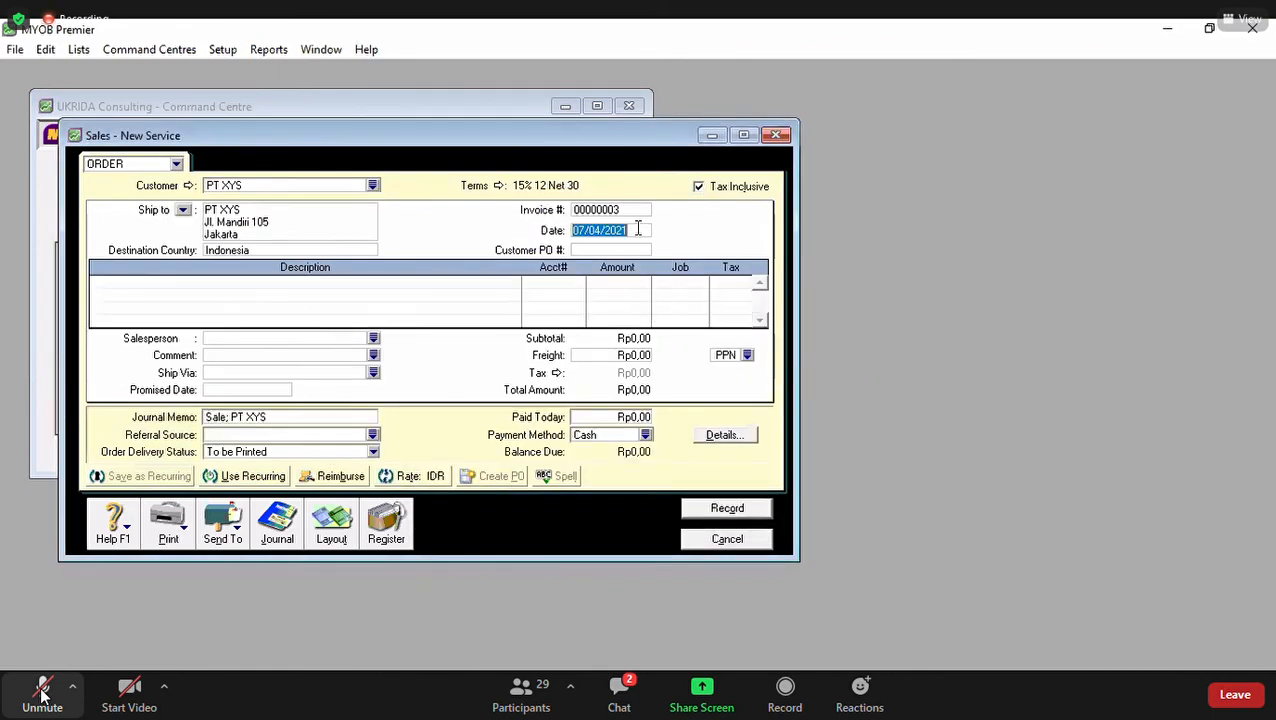
type("20/01/2009")
key("Tab")
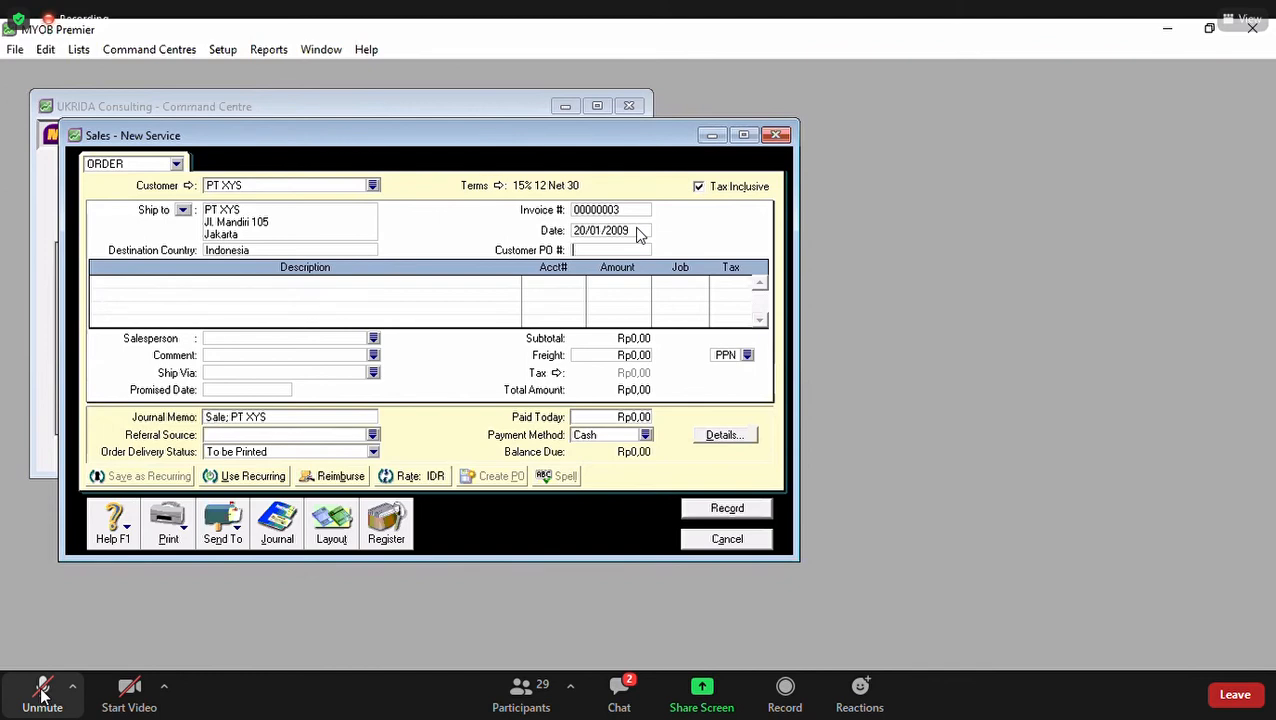
Step: Switch the sales order to the Item layout
left_click(340, 522)
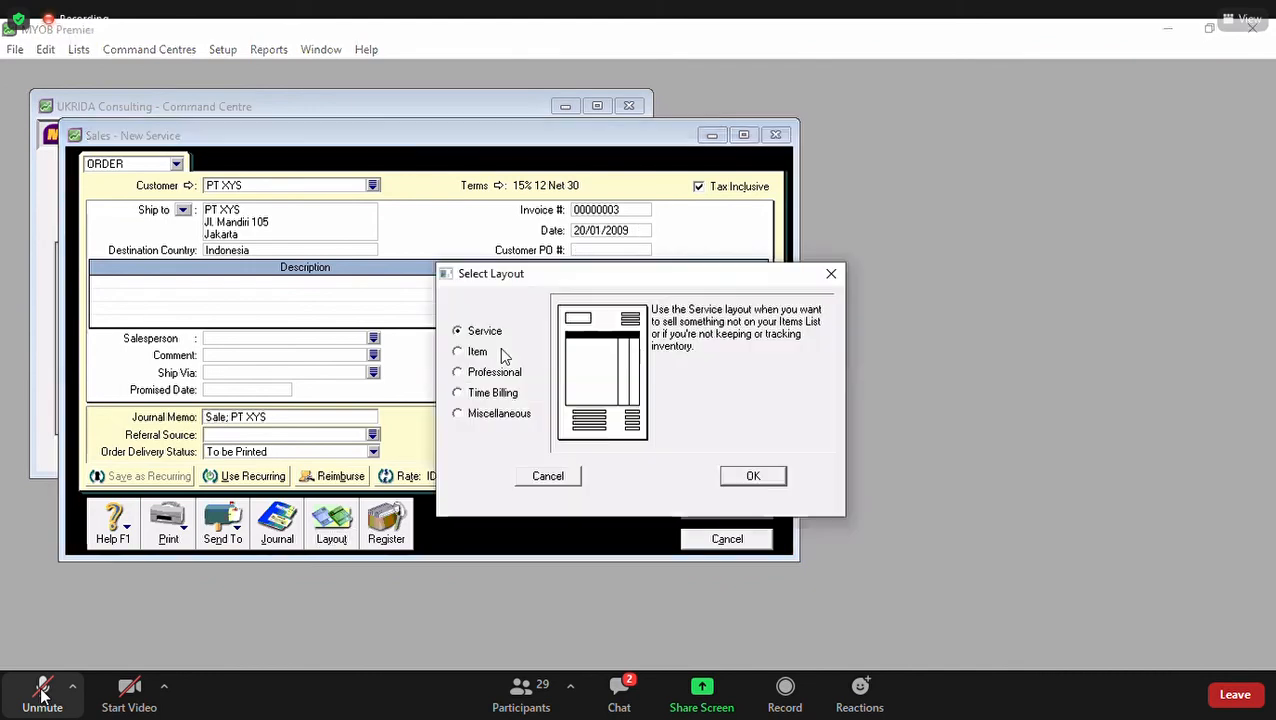
left_click(477, 353)
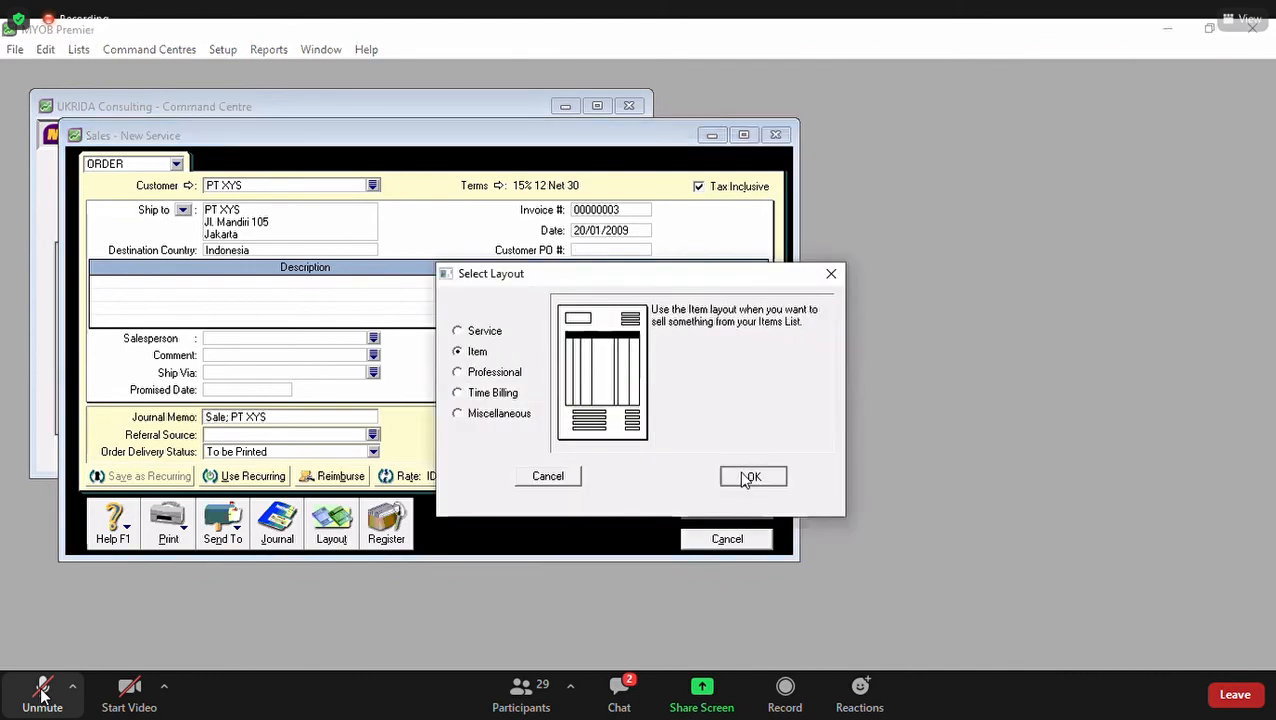
left_click(751, 477)
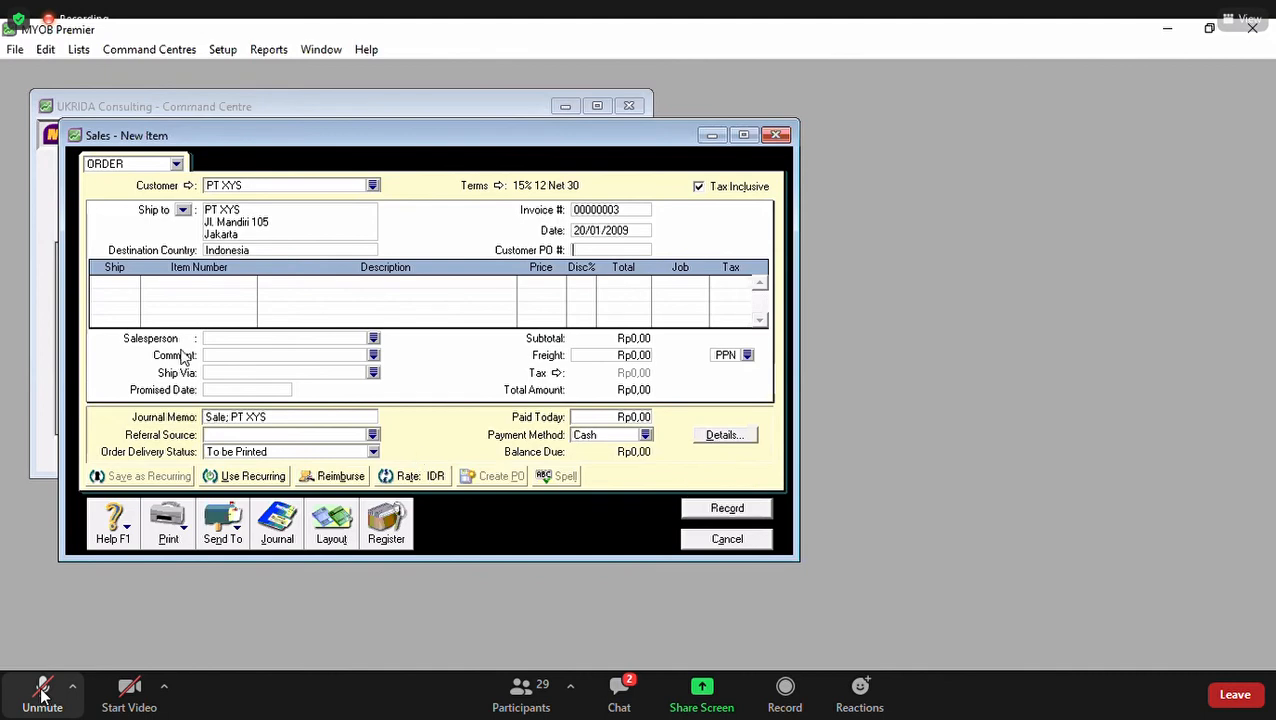
Step: Add an order line for 3 units of item OS-01 WINDOWS XP3 priced at Rp850.000 each
left_click(117, 297)
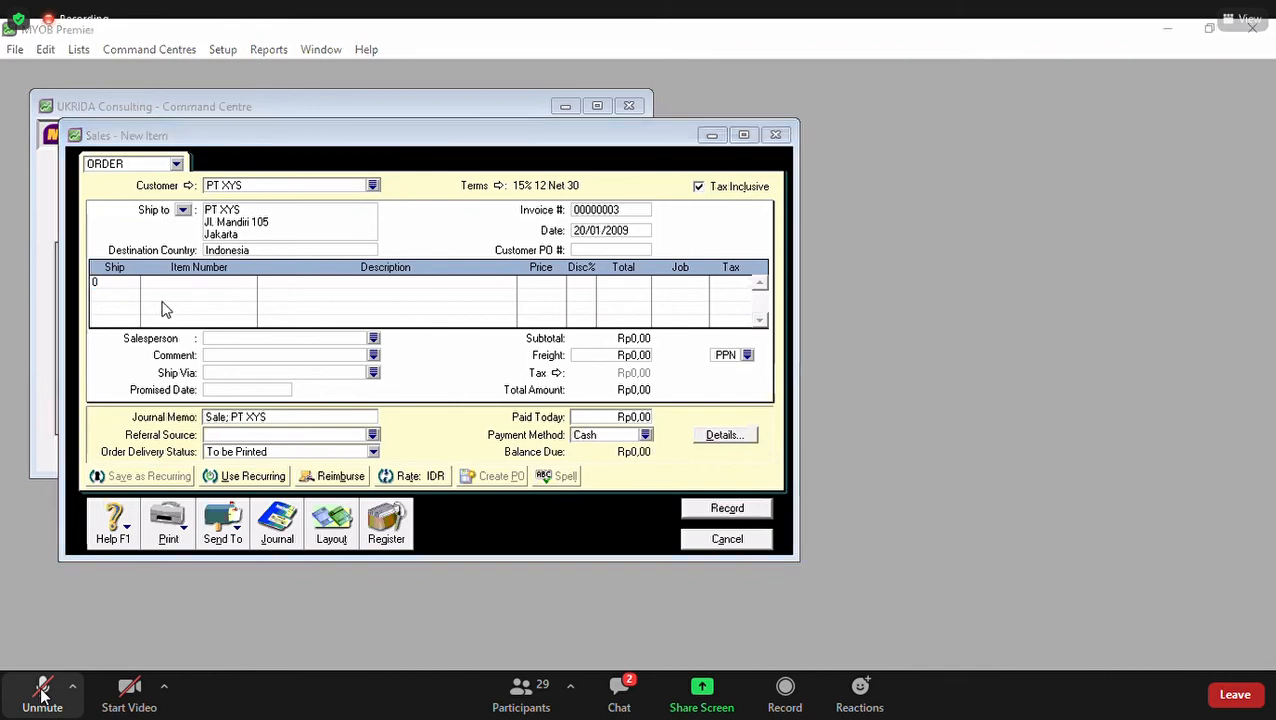
left_click(80, 283)
type("3")
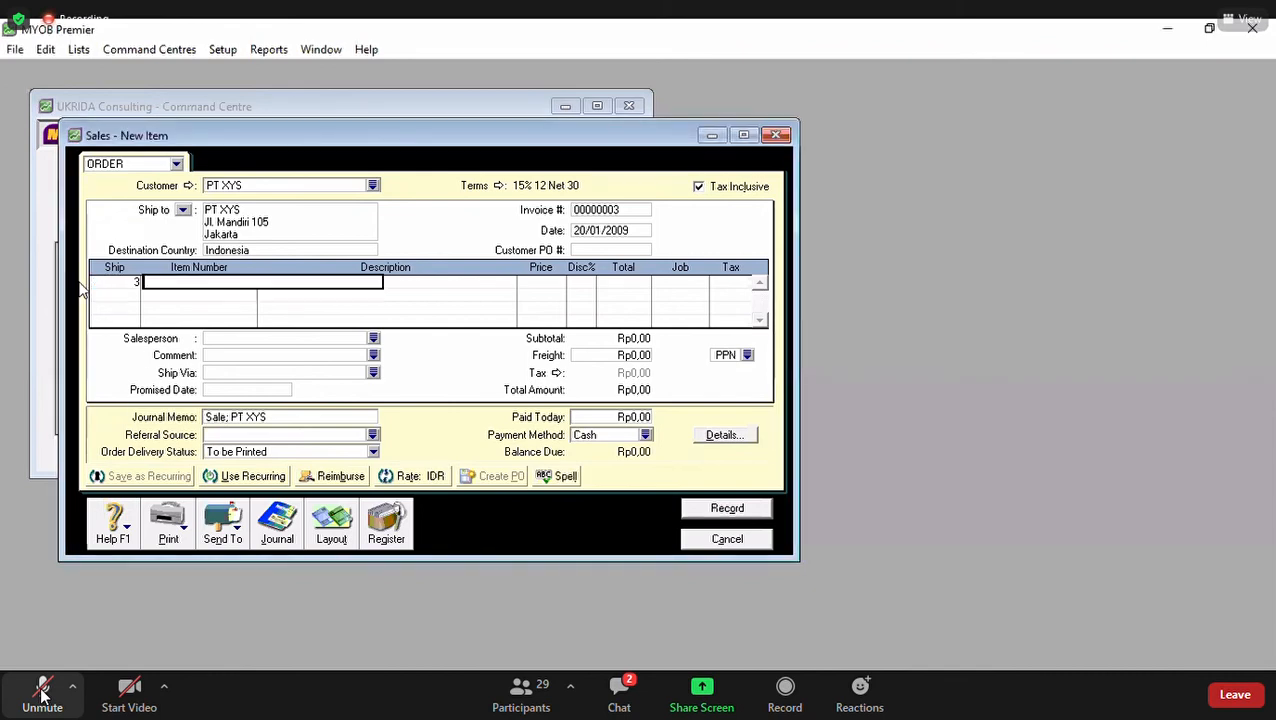
key("Tab")
type("OS-01")
key("Tab")
key("Tab")
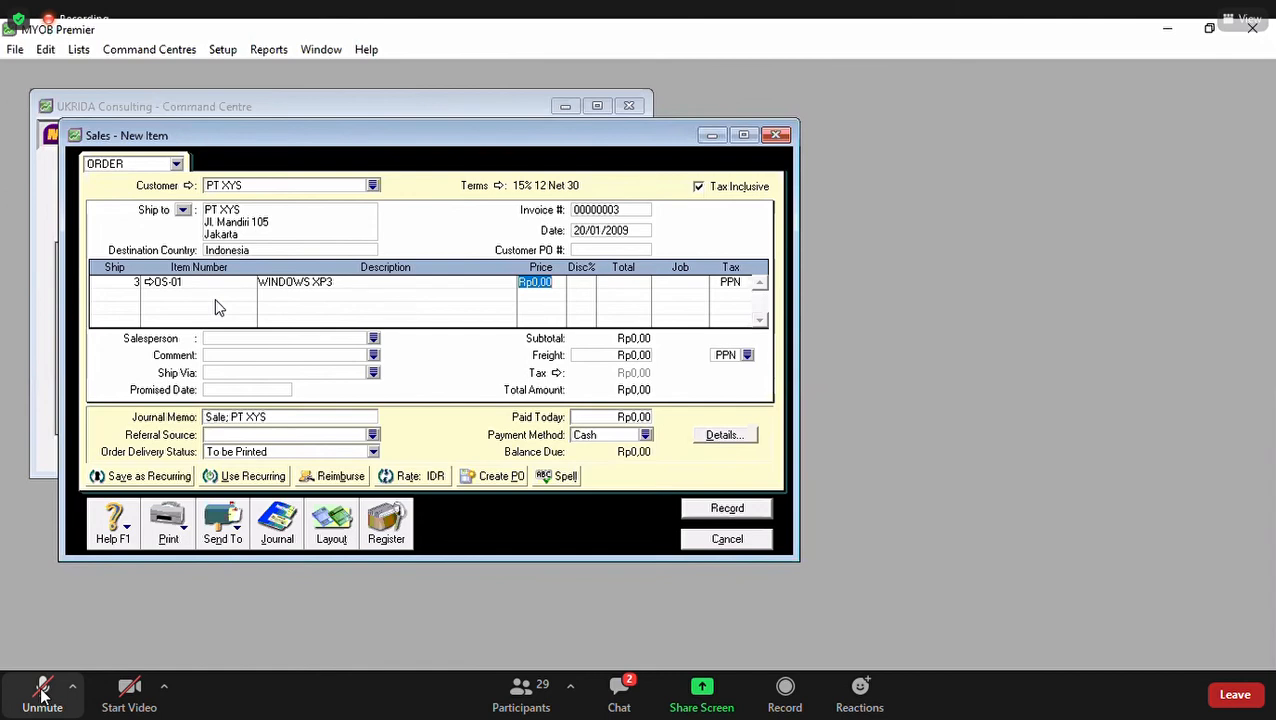
type("850000")
key("Tab")
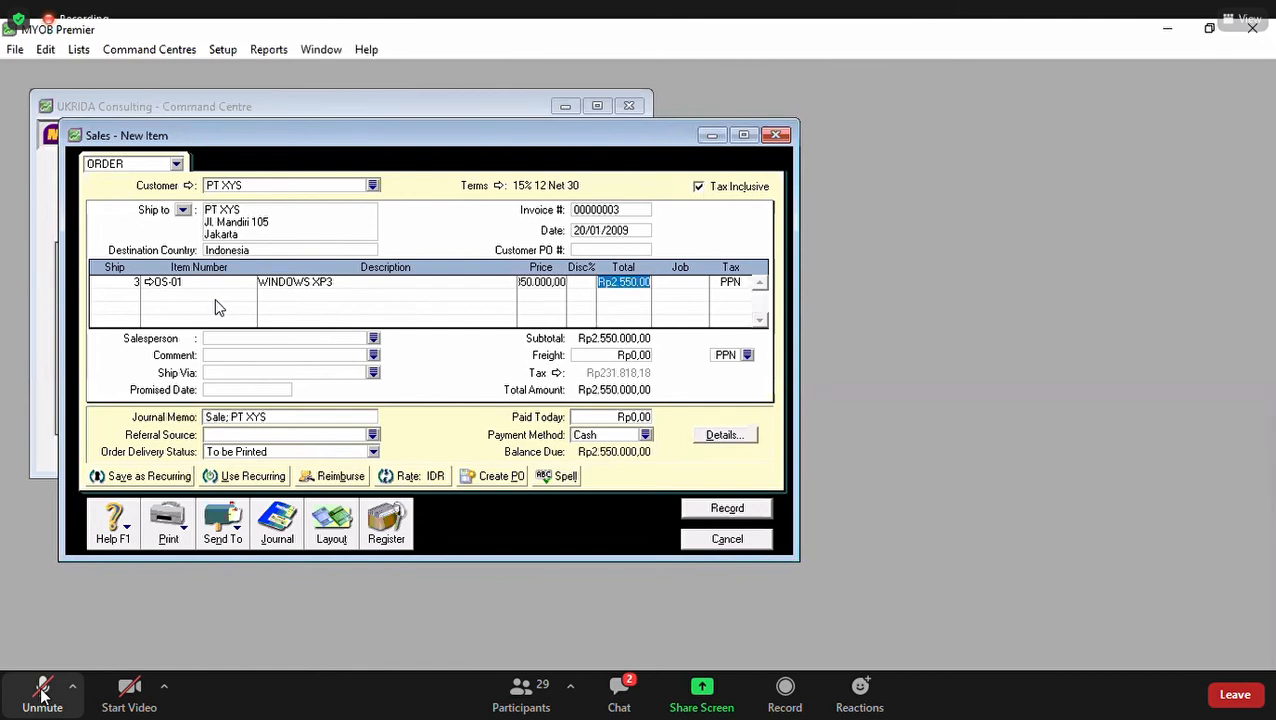
key("Tab")
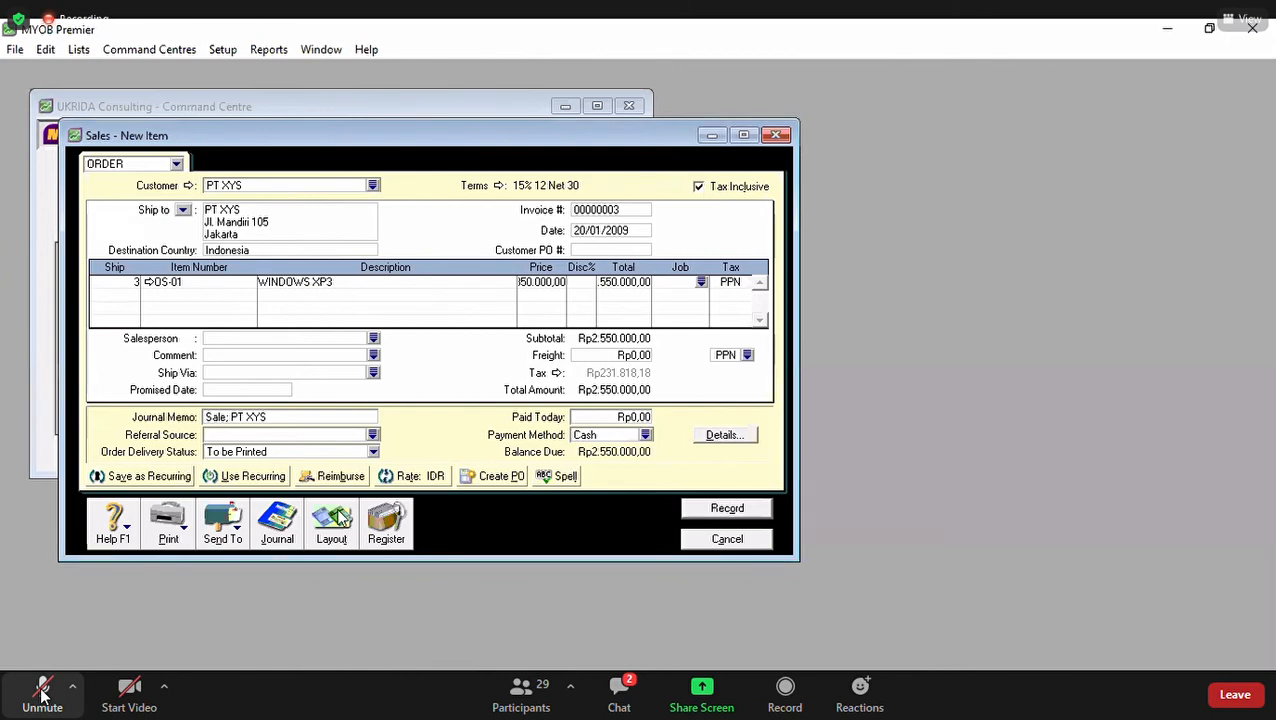
Step: Make the order prices tax exclusive and set the OS-01 line's unit price to Rp850.000
left_click(733, 187)
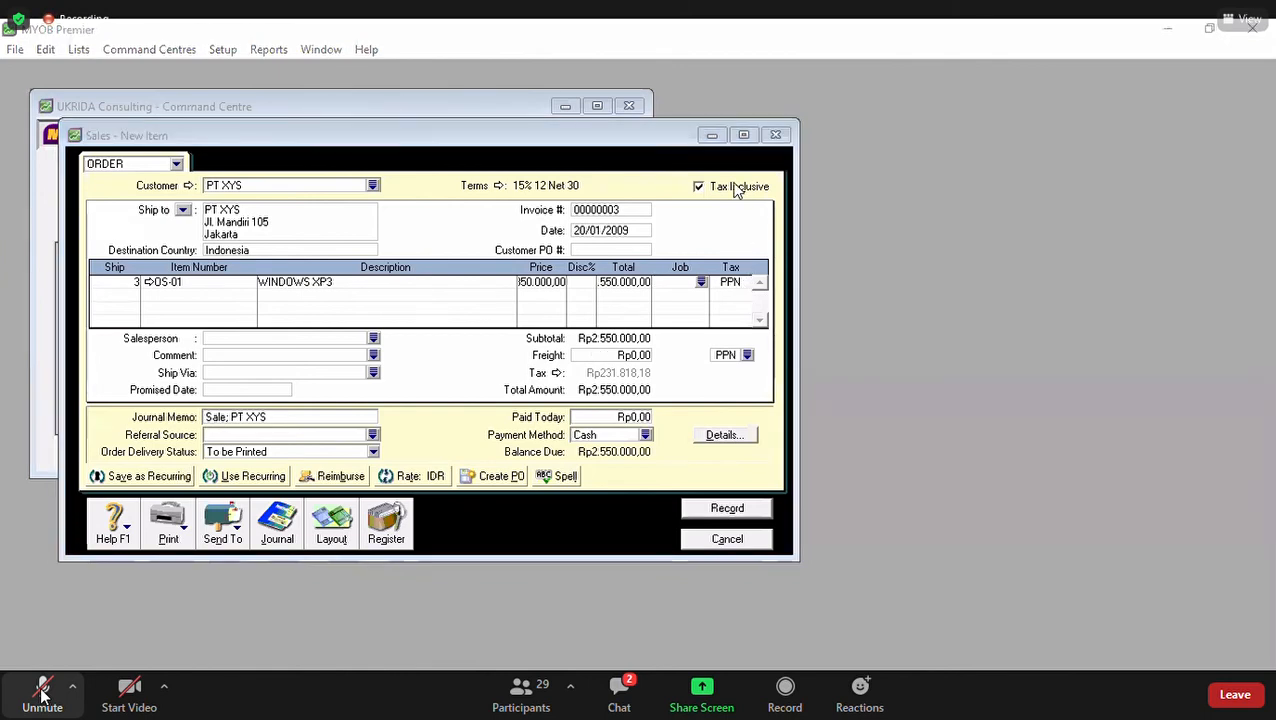
left_click(536, 284)
type("850000")
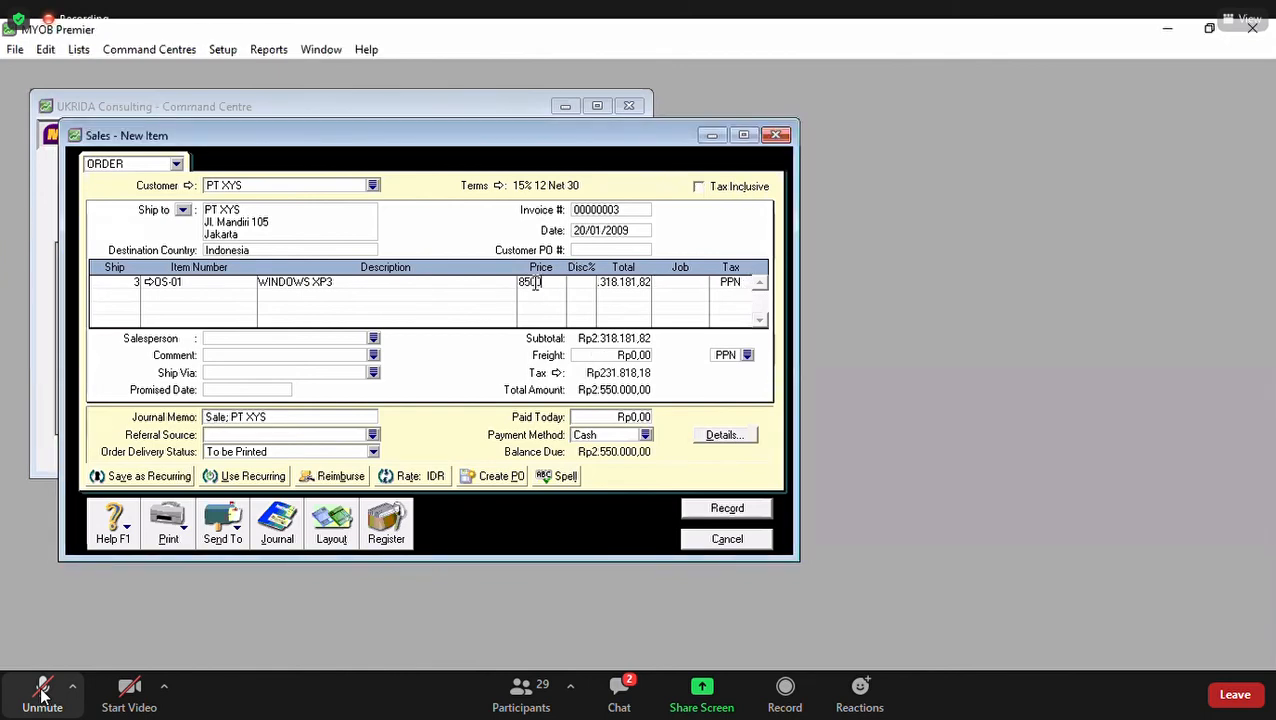
key("Tab")
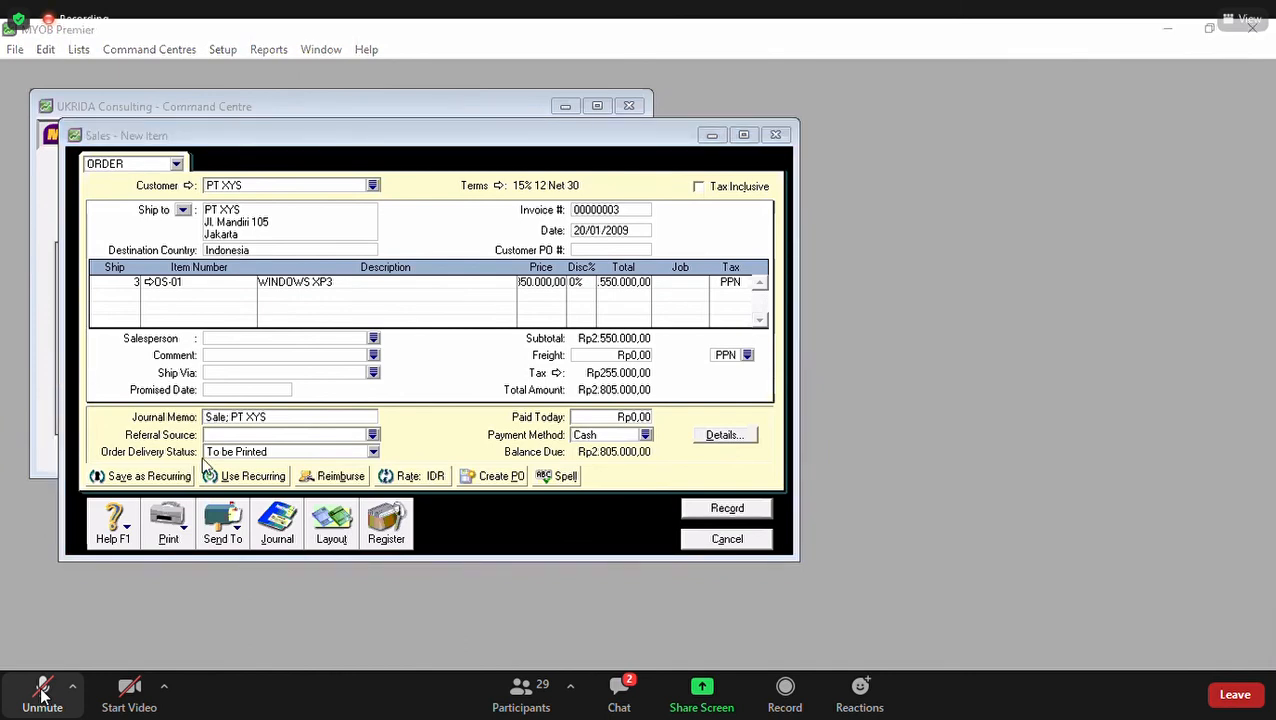
Step: Change the order's journal memo to "Sales Order; PT XYS", record the order and leave sales entry
left_click(226, 420)
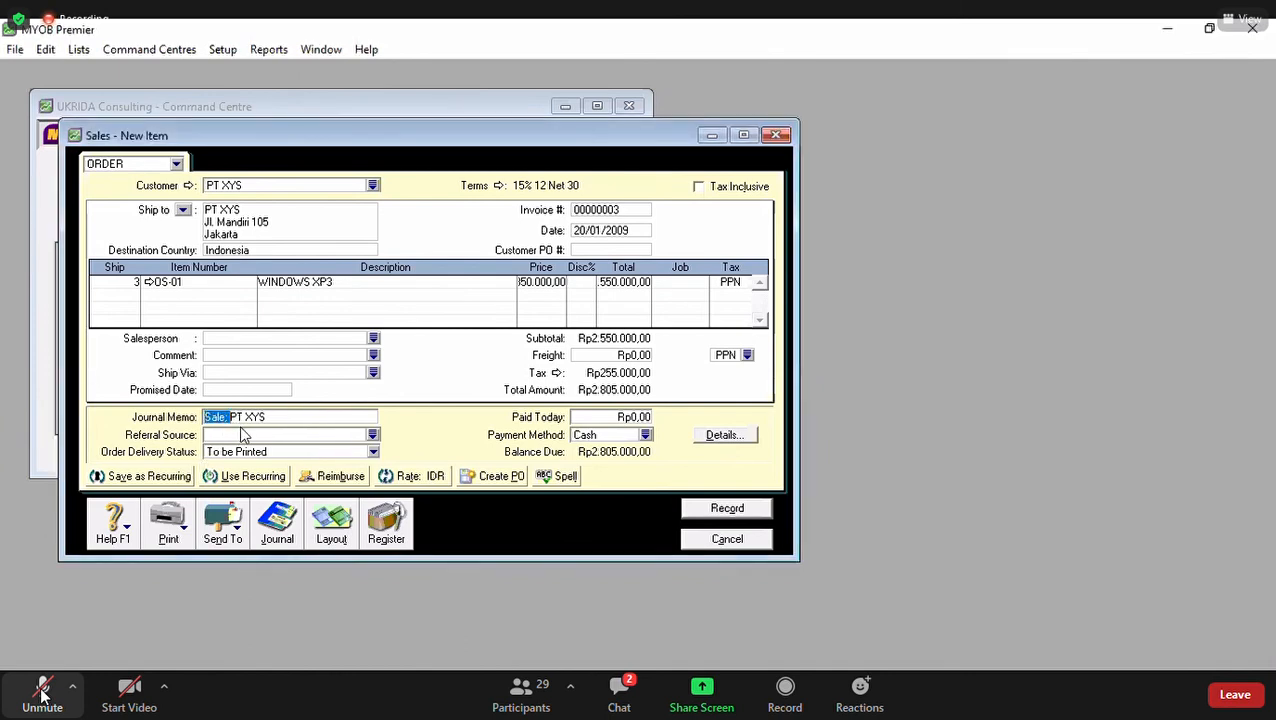
type("s Order")
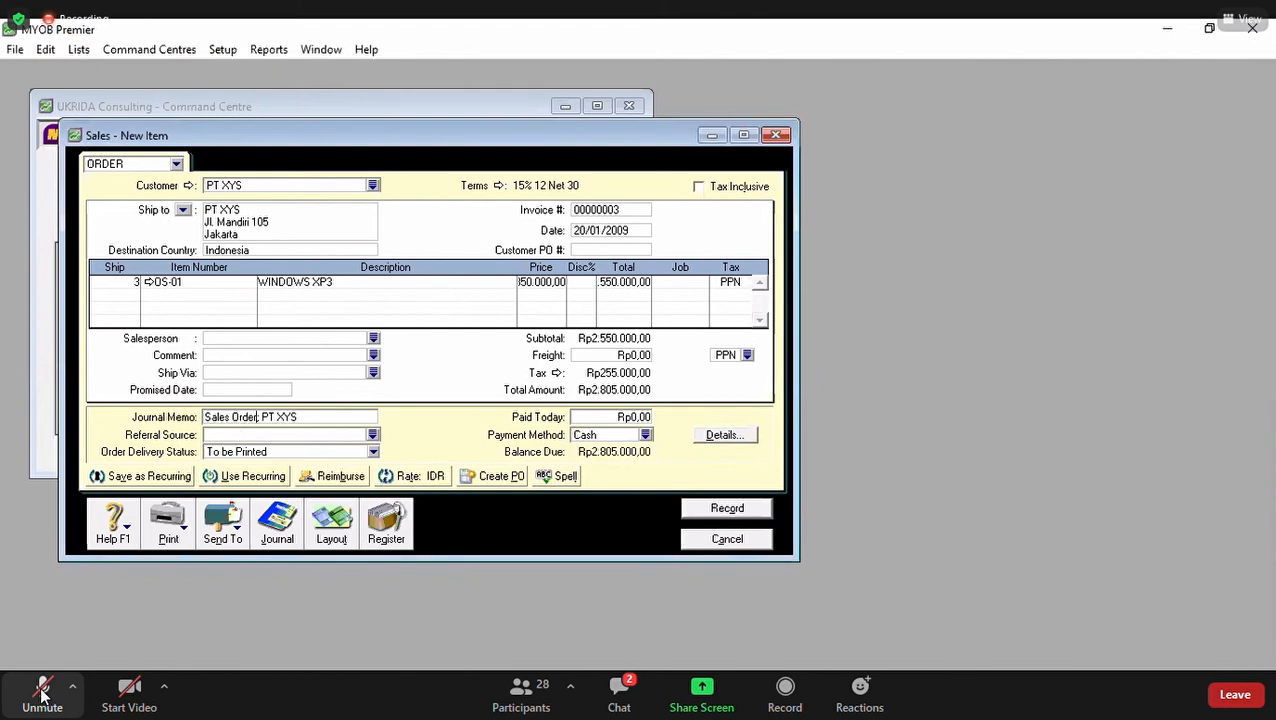
type(";")
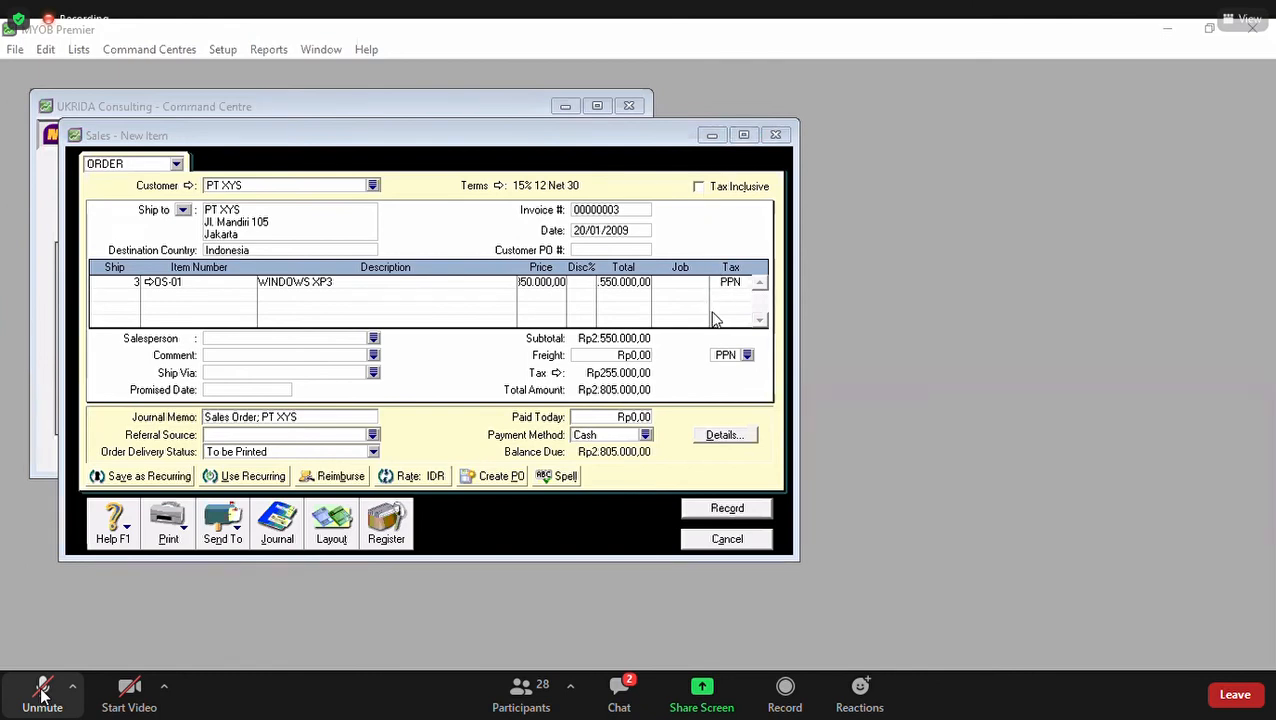
left_click(737, 512)
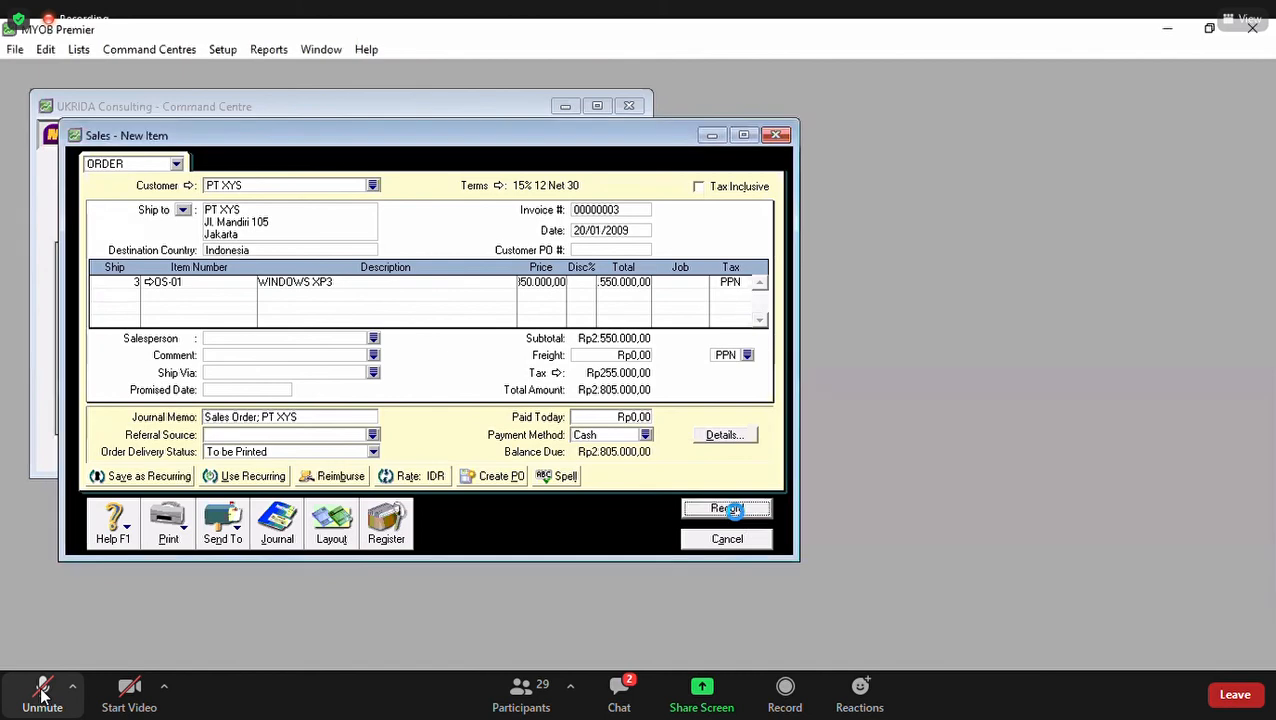
left_click(706, 543)
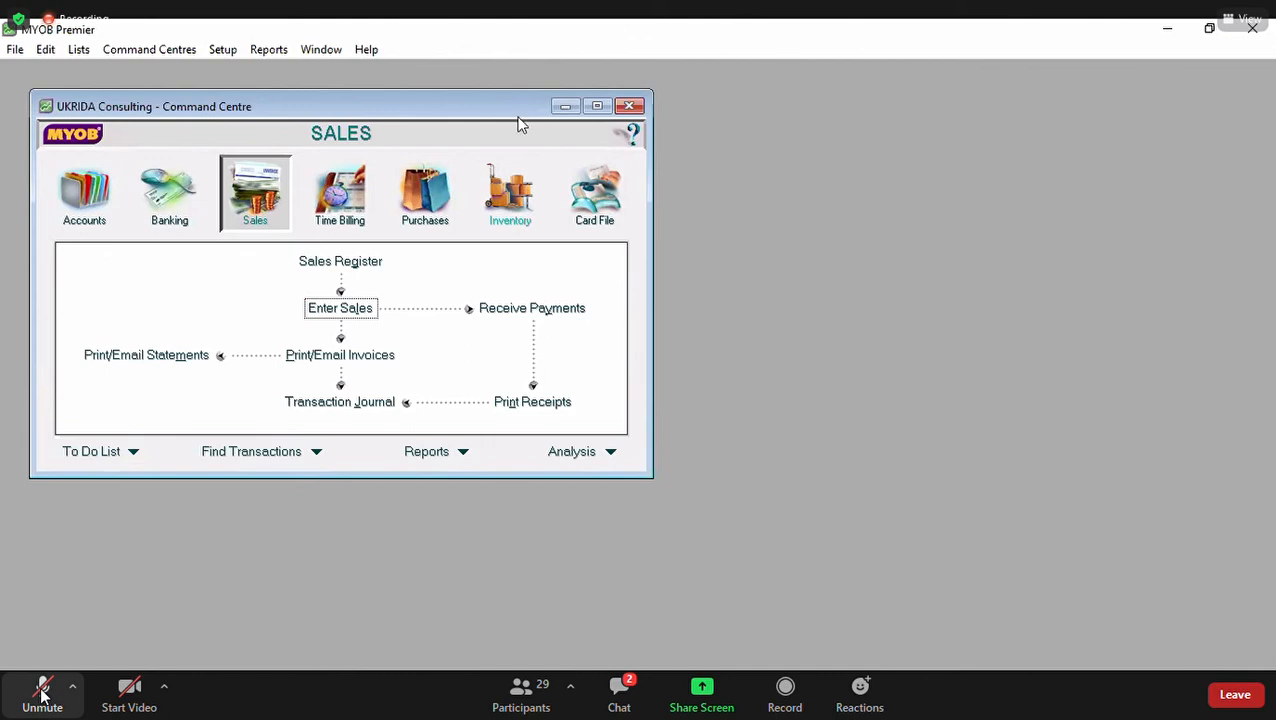
Step: List sales dated from 01/01/2009 in the sales register and convert the PT XYS order to an invoice
left_click(341, 262)
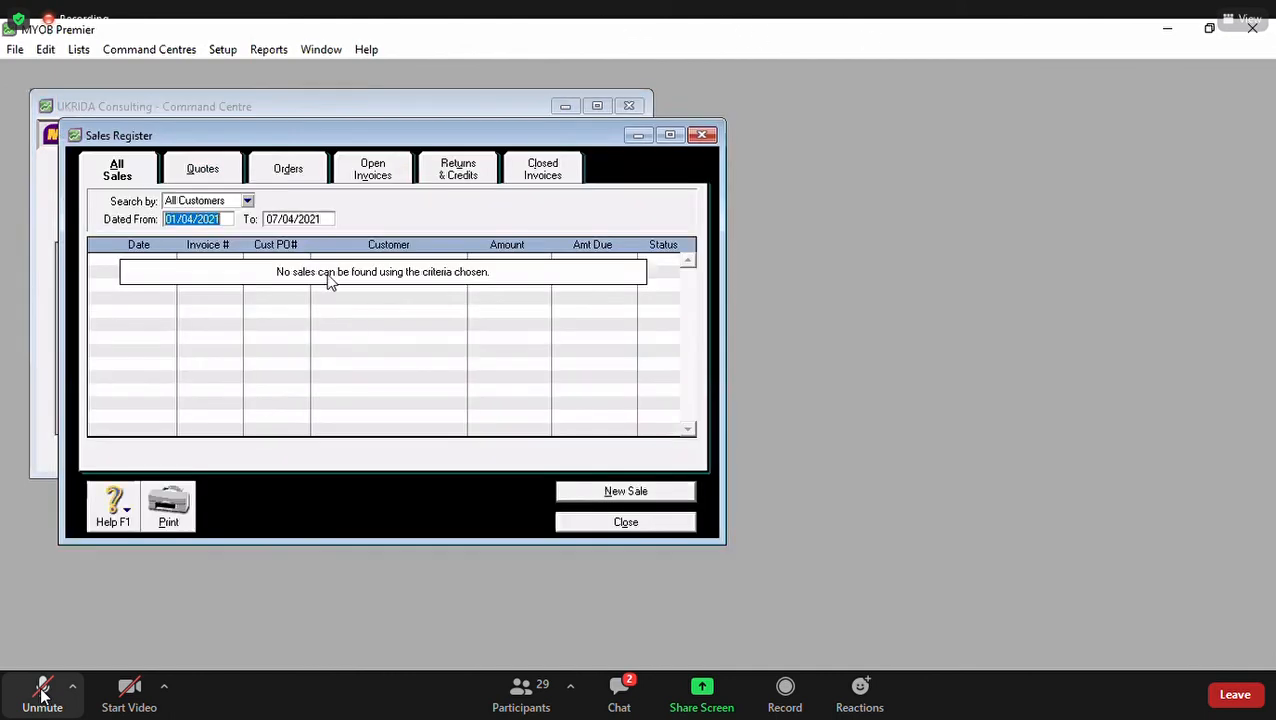
type("01")
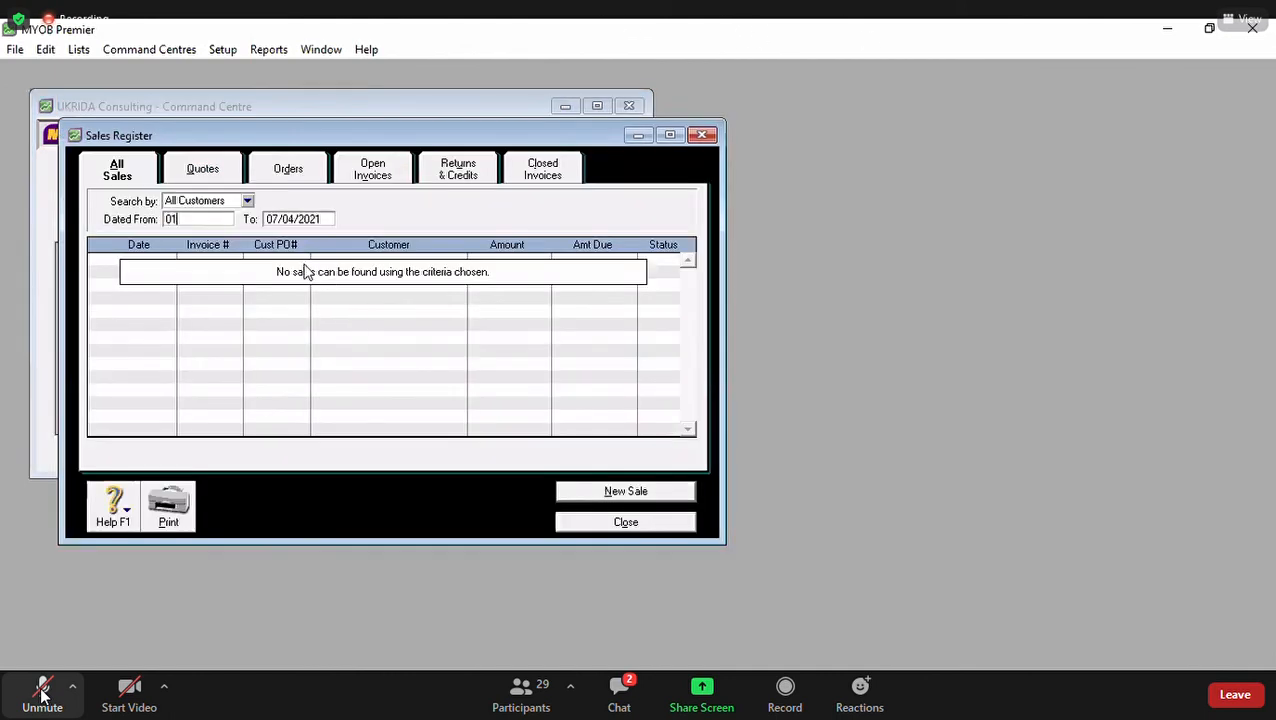
type("/01/2009")
key("Tab")
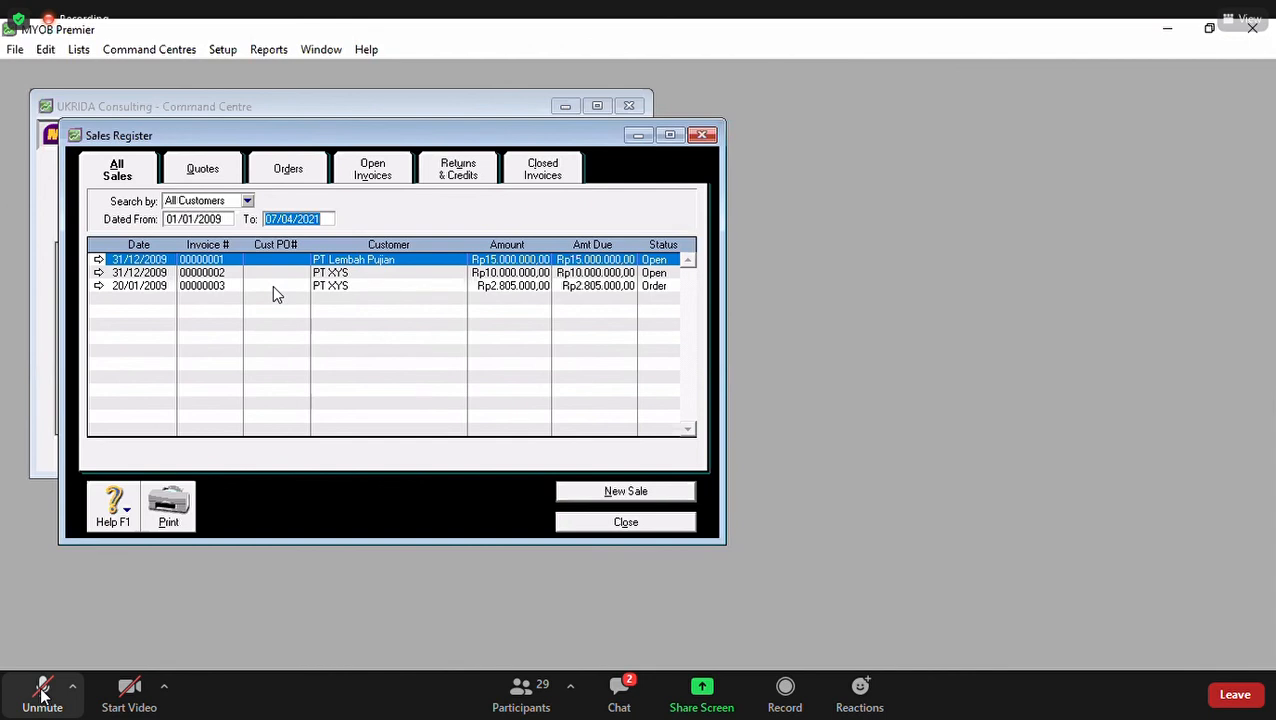
left_click(288, 170)
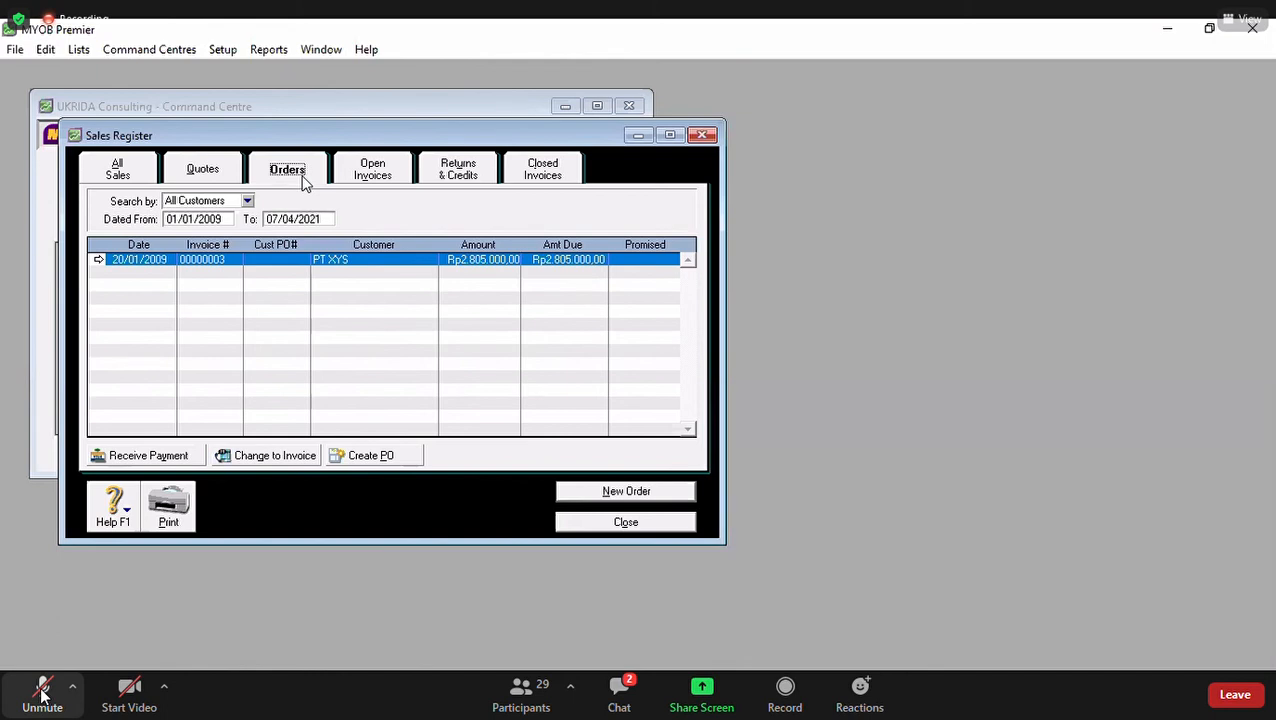
left_click(285, 456)
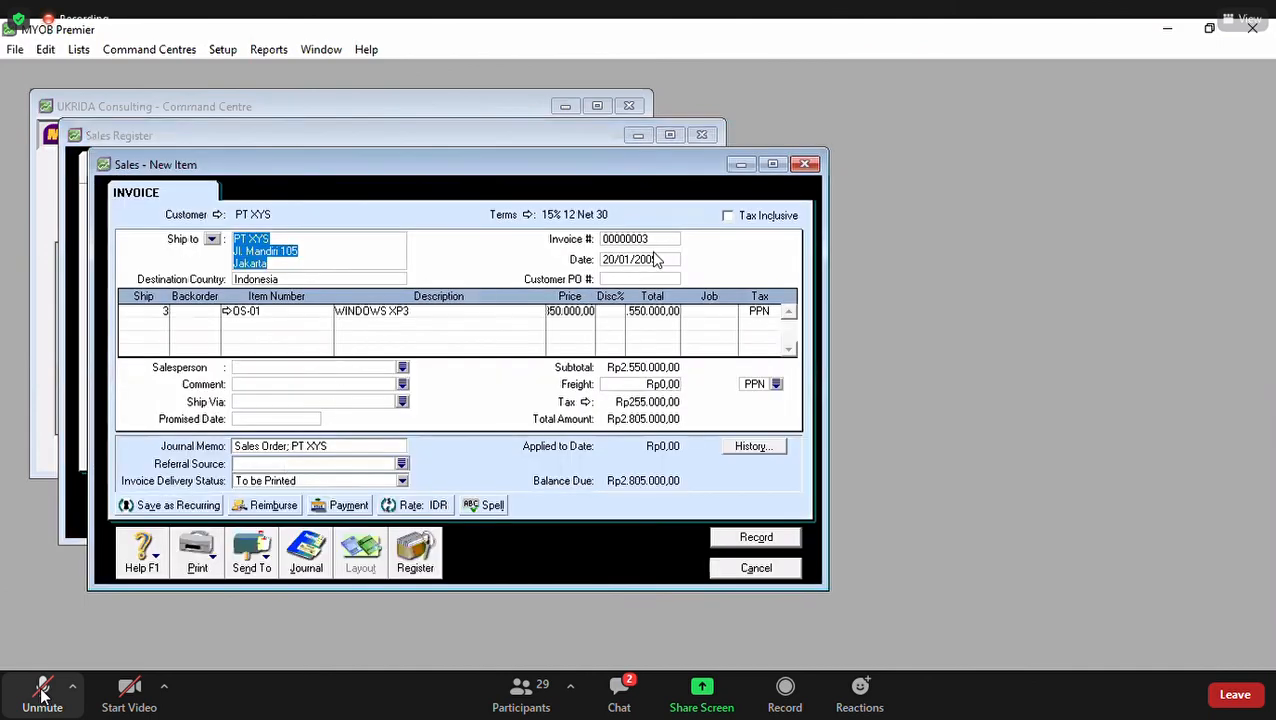
Step: Date the PT XYS invoice 22/01/2009 and change its journal memo to "Sales Invoice; PT XYS"
left_click(660, 259)
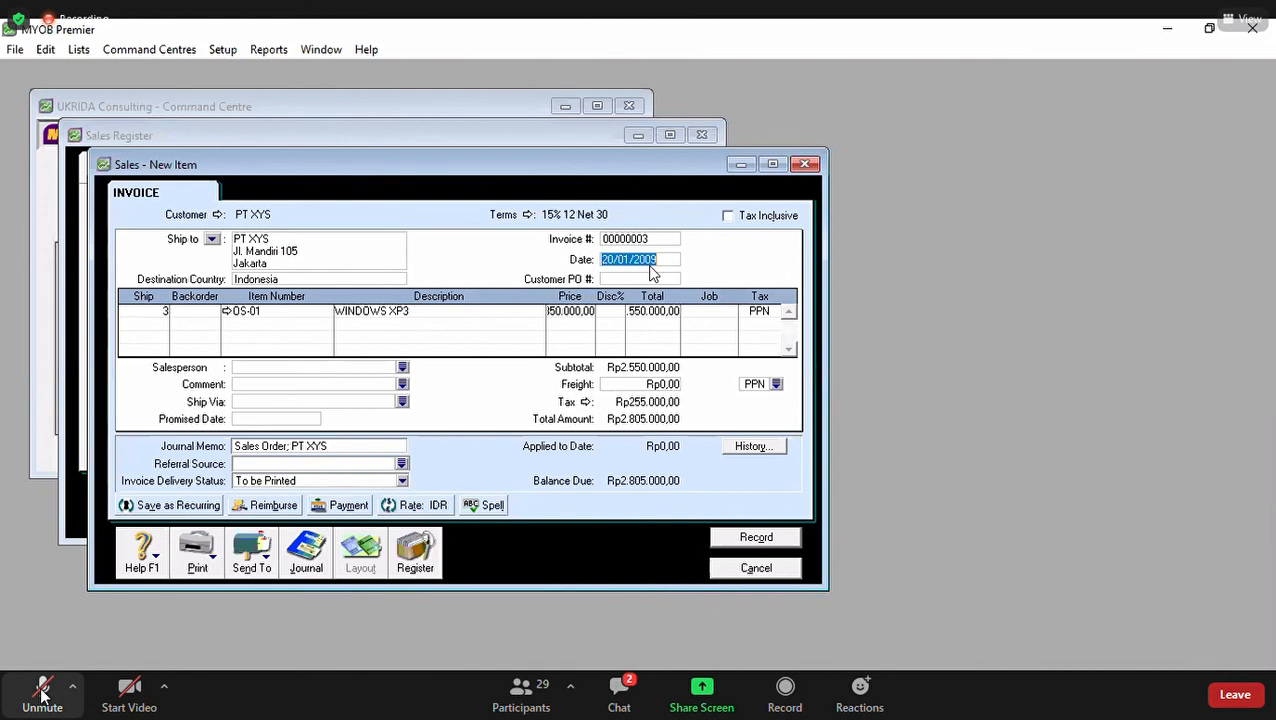
type("22/01/2009")
key("Tab")
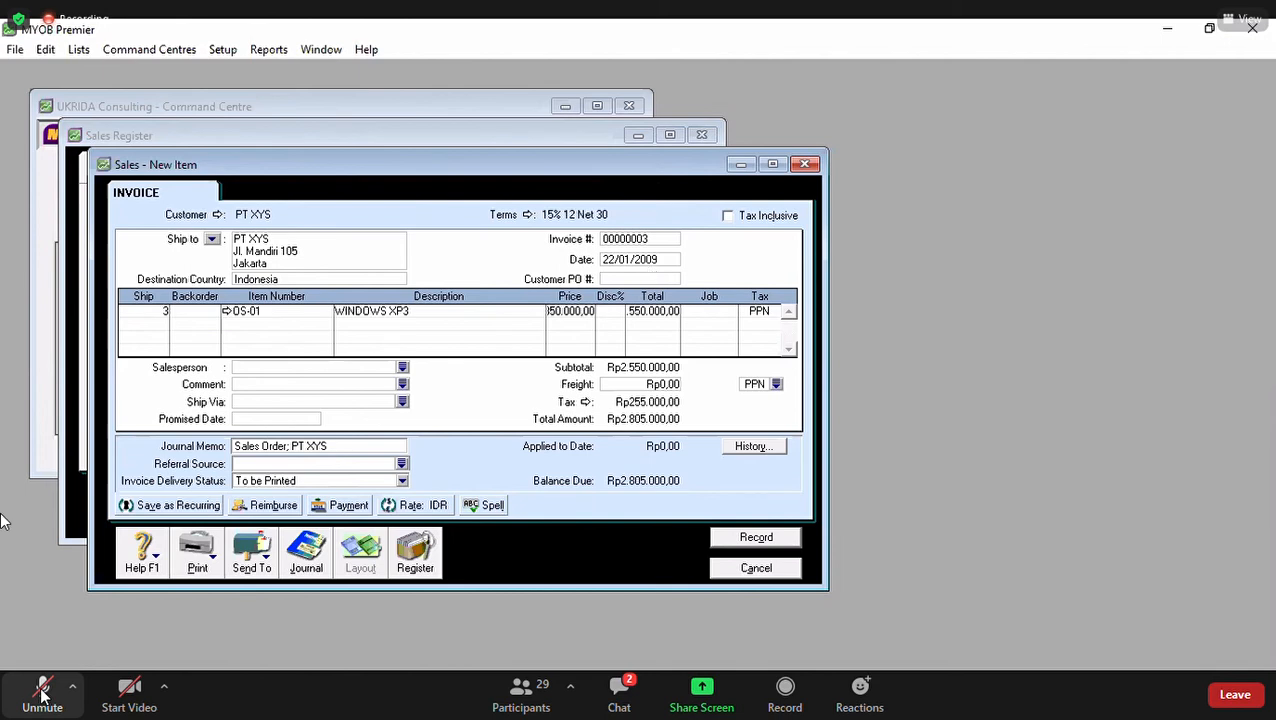
left_click(285, 446)
left_click(285, 446)
key("BackSpace")
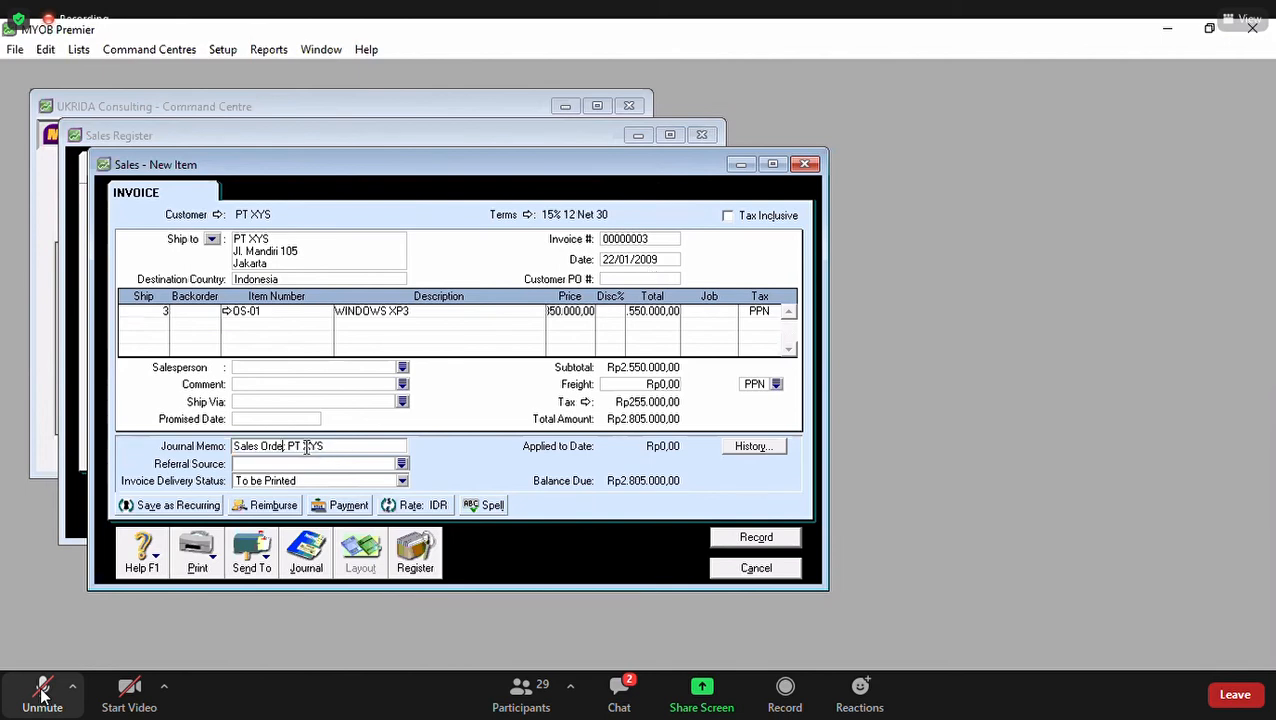
key("BackSpace")
key("BackSpace")
key("BackSpace")
key("BackSpace")
type("Invoice;")
Step: Record the pre-dated PT XYS invoice, then check the open invoices in the sales register and close it
left_click(729, 541)
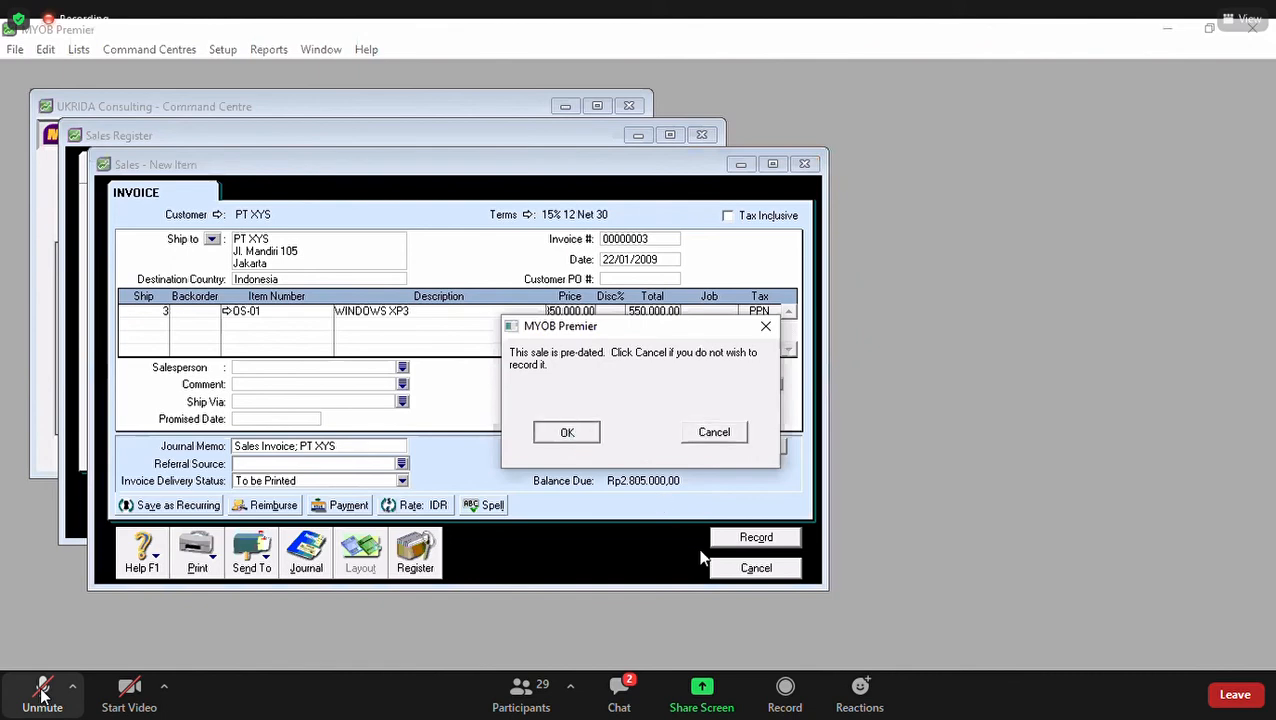
key("Return")
left_click(724, 564)
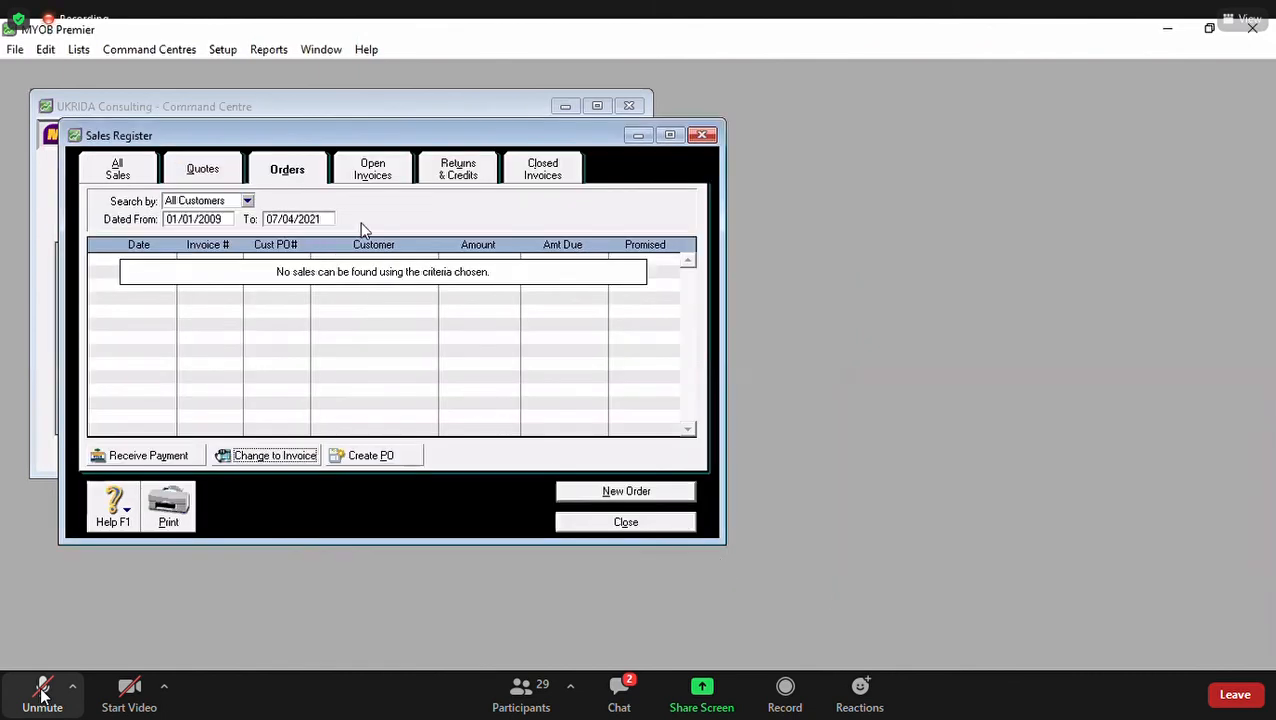
left_click(373, 171)
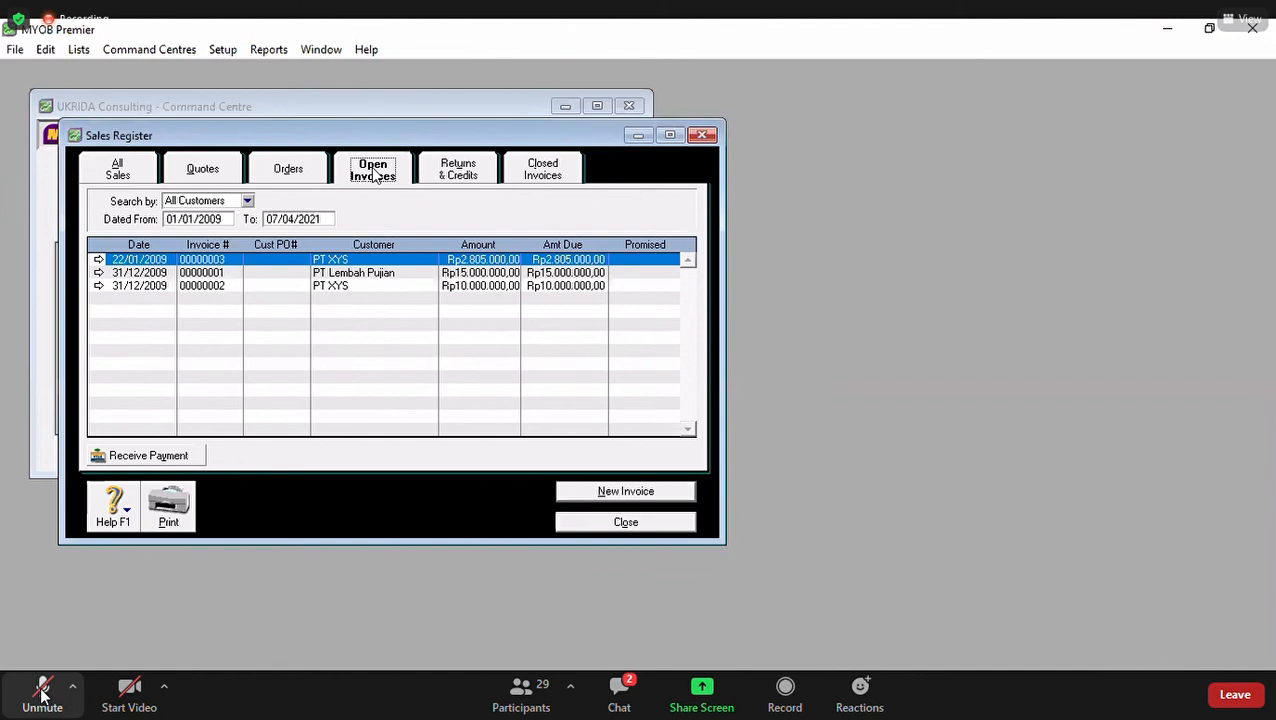
left_click(621, 529)
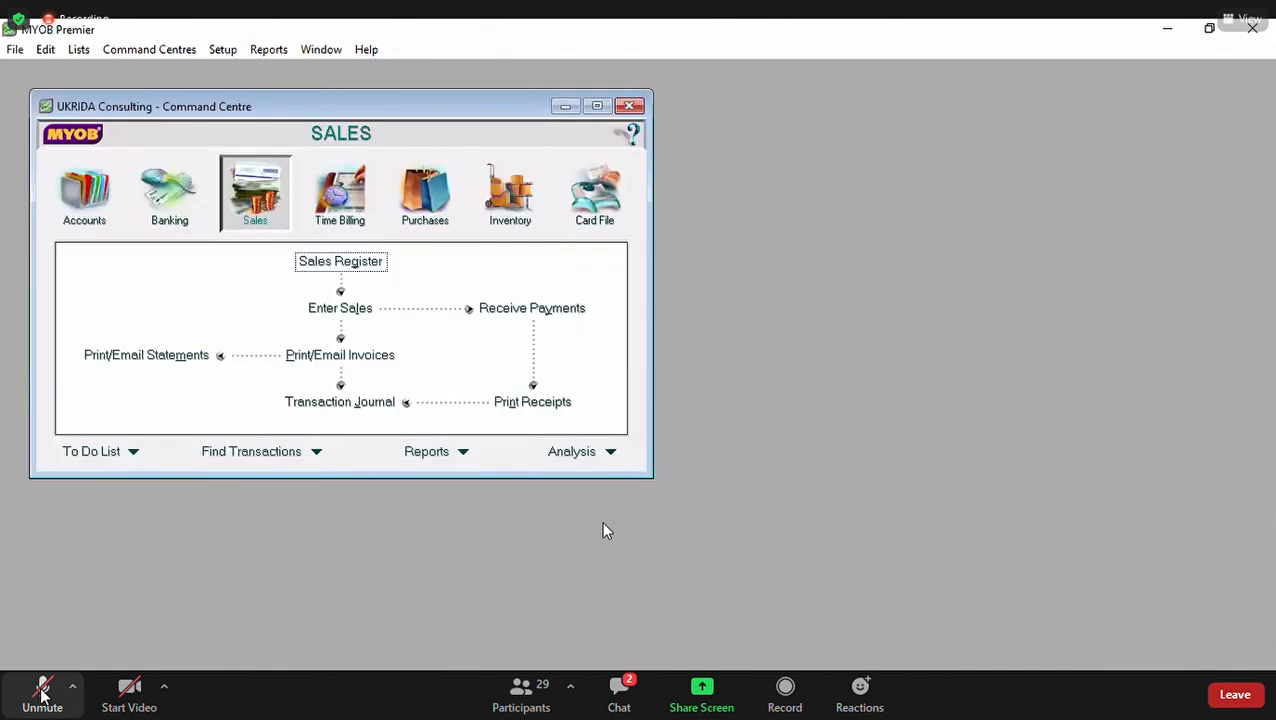
Step: Start a new sales invoice and switch it to the Service layout
left_click(343, 312)
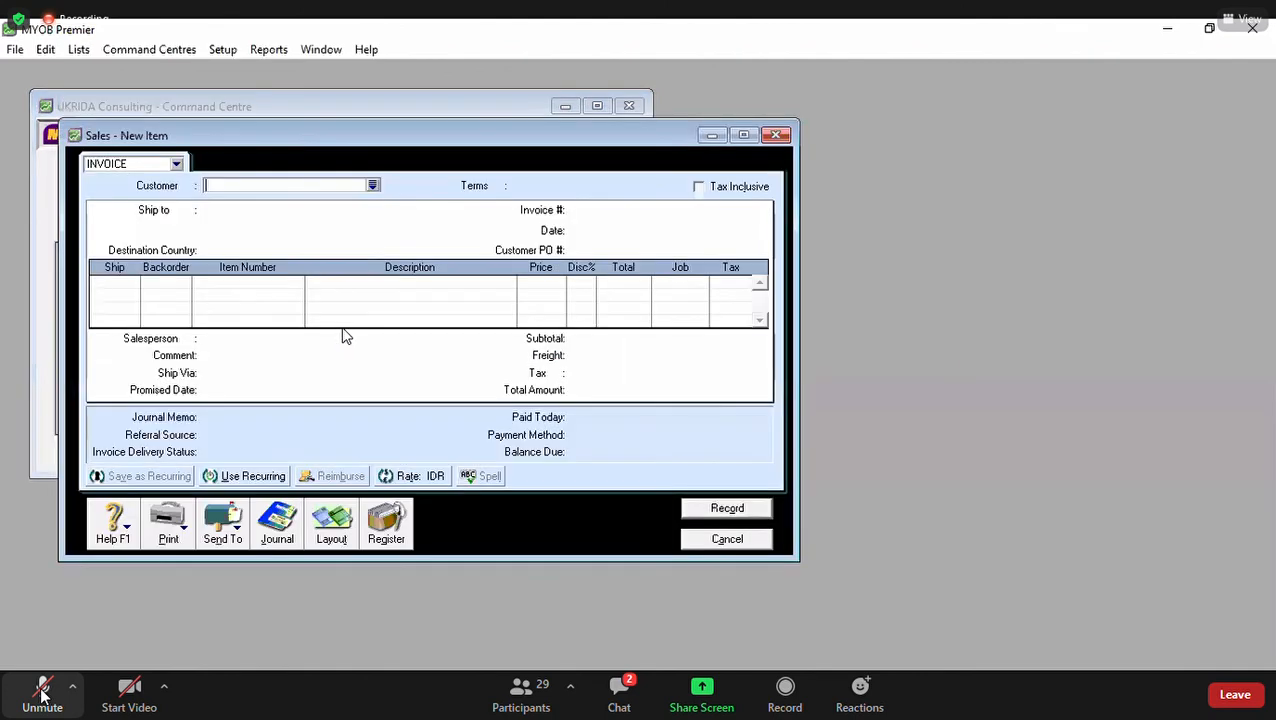
left_click(147, 166)
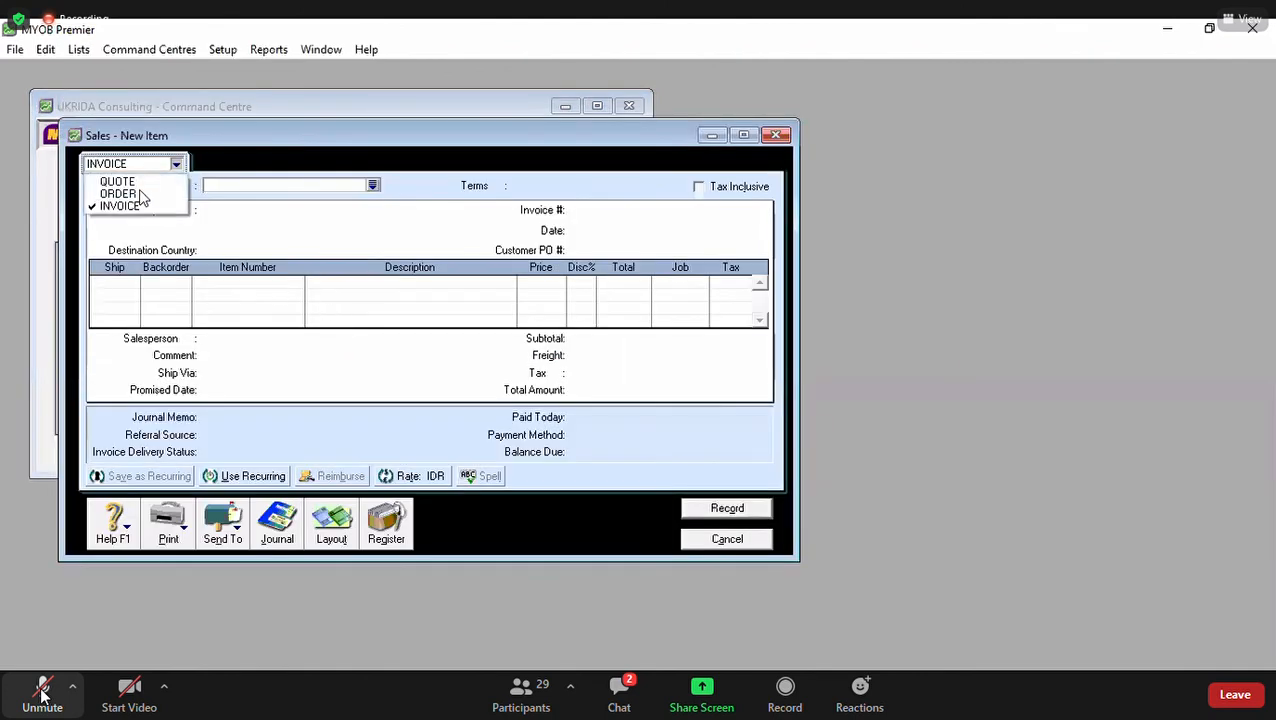
left_click(136, 206)
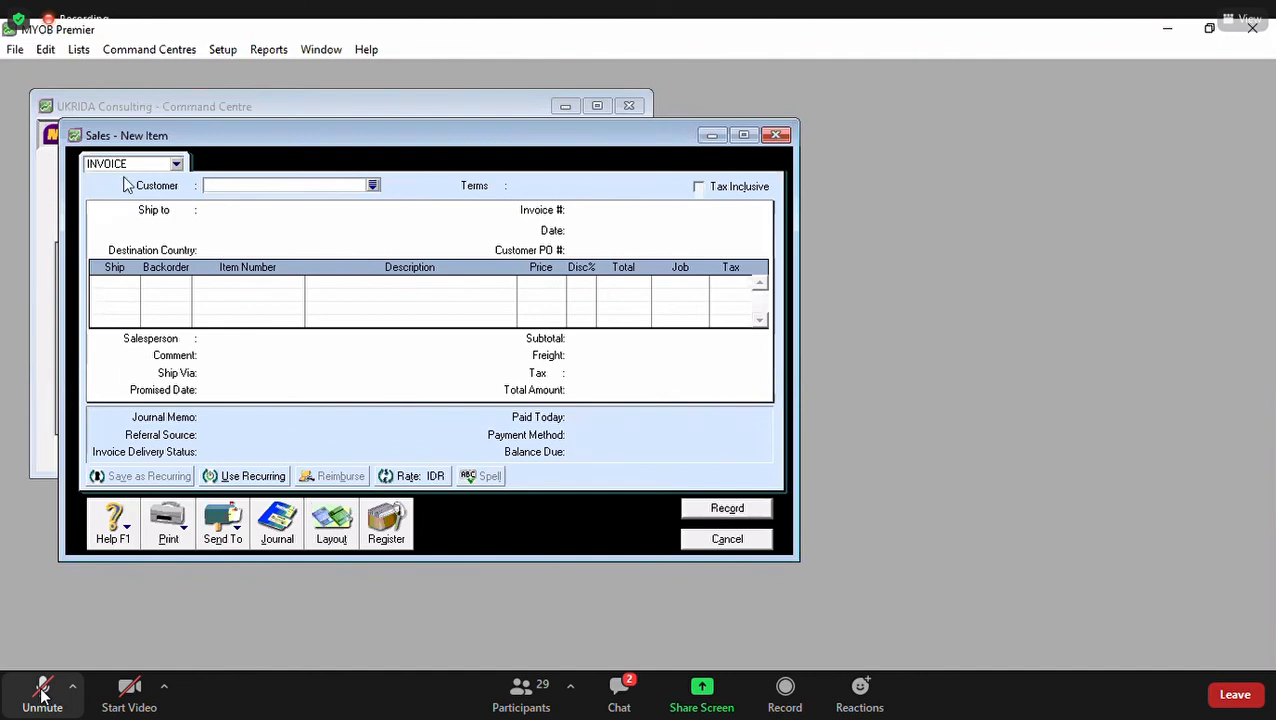
left_click(168, 167)
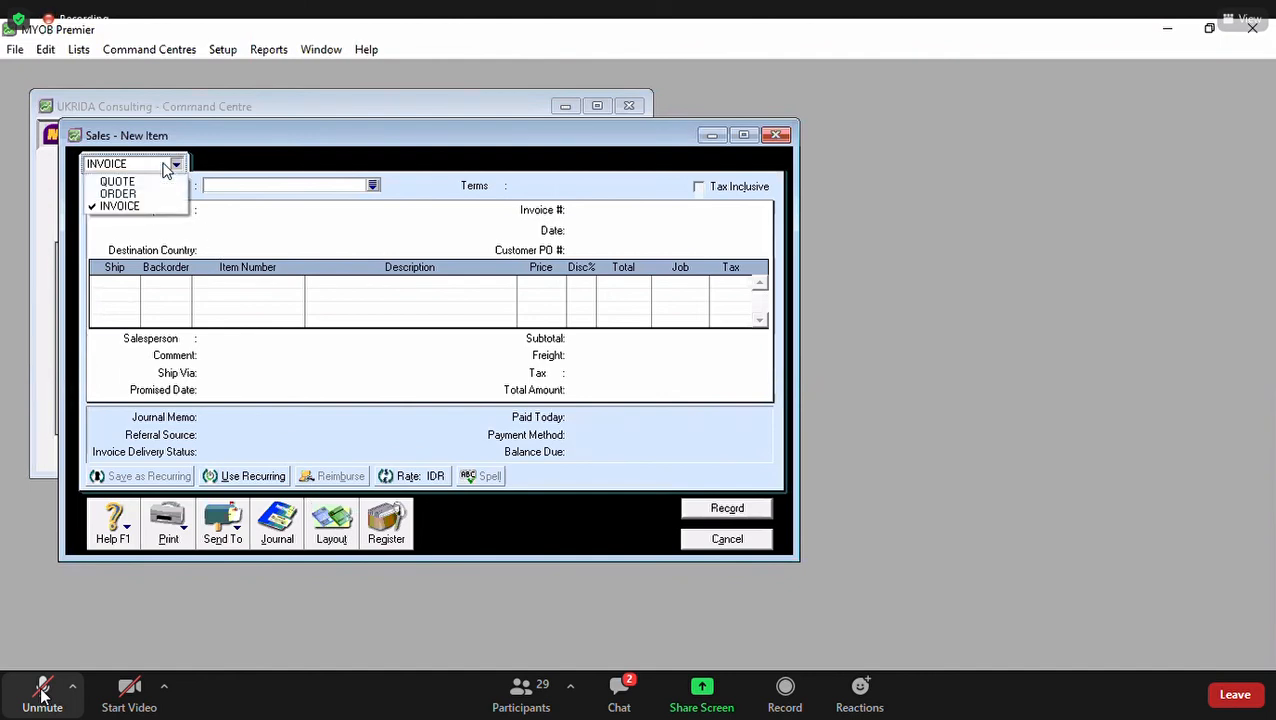
left_click(125, 206)
left_click(331, 532)
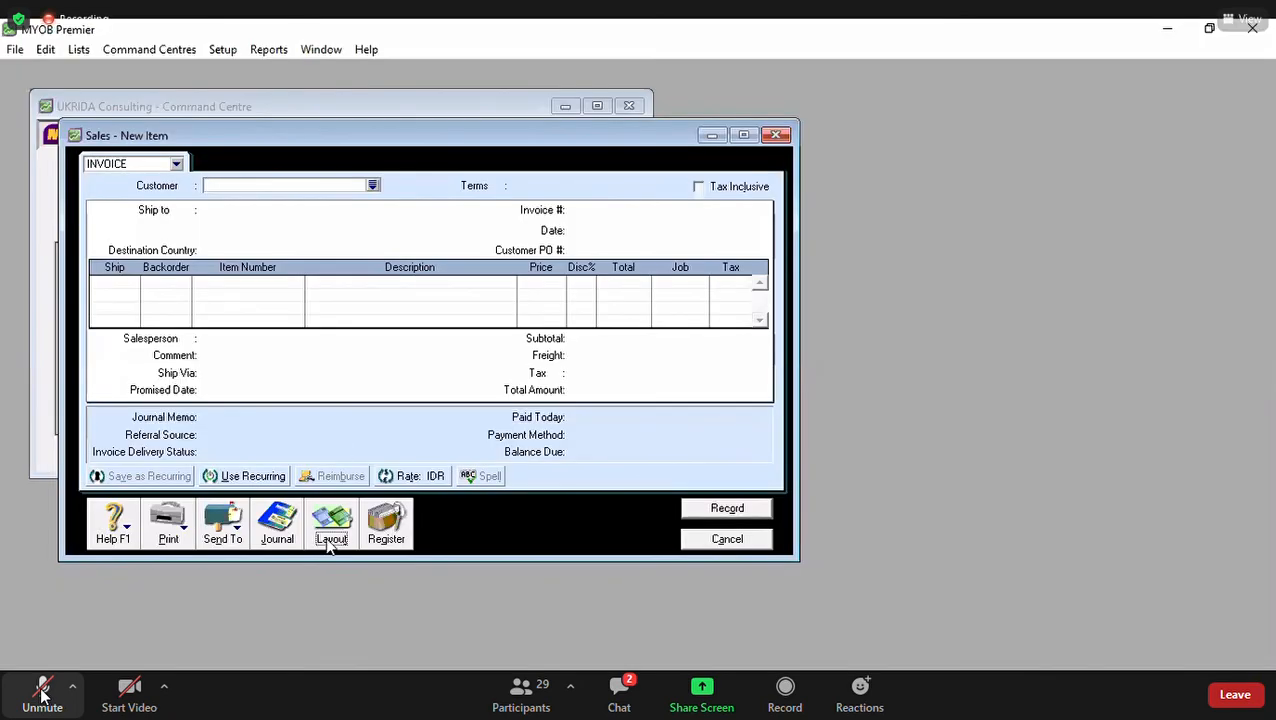
left_click(485, 331)
left_click(746, 481)
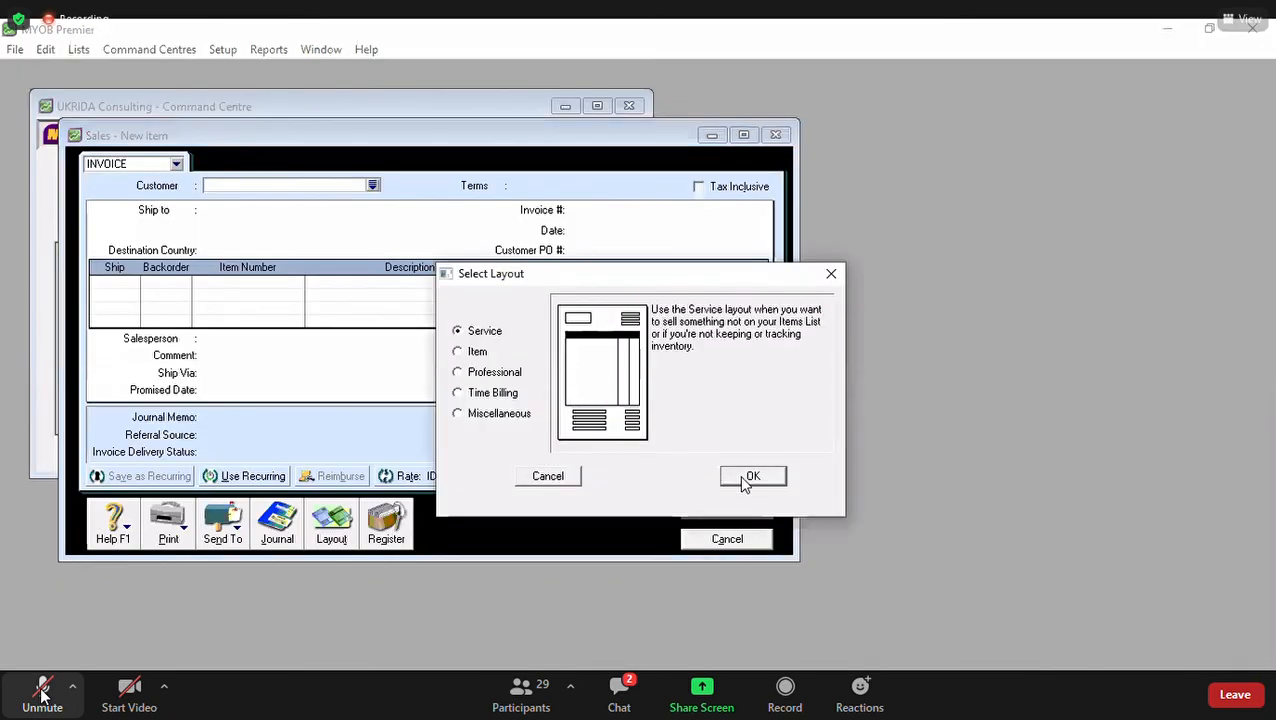
left_click(746, 479)
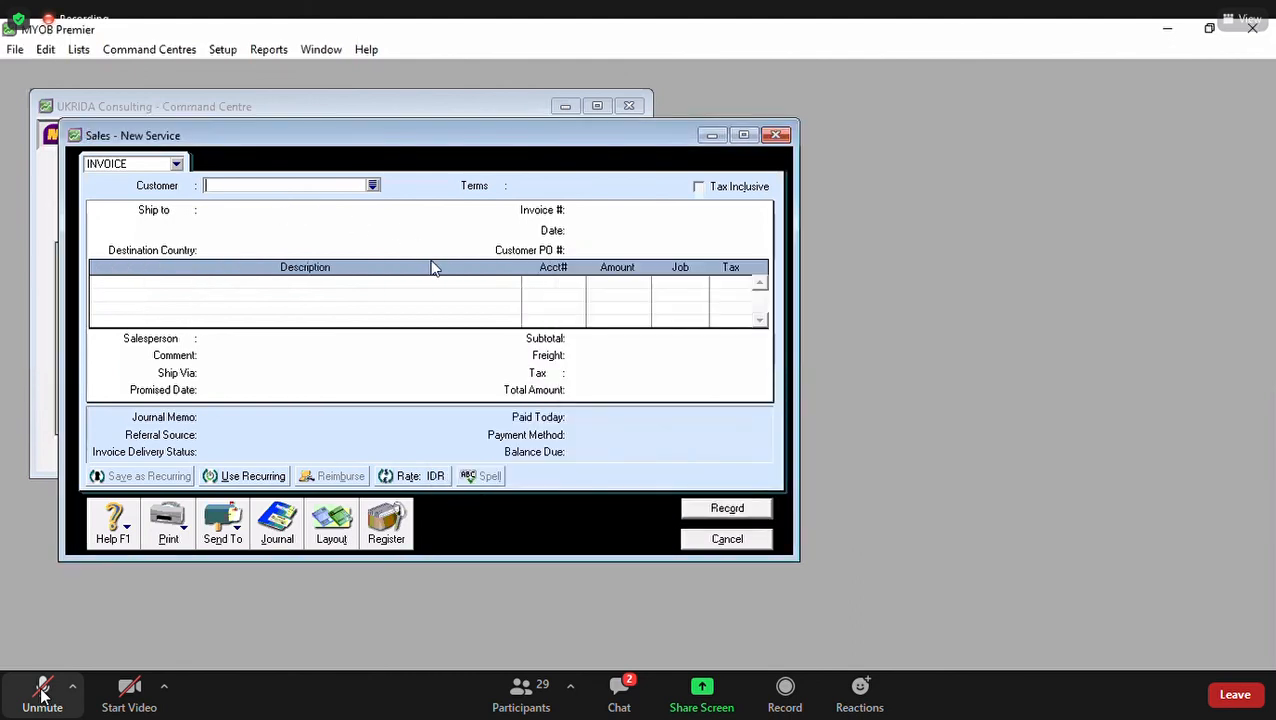
Step: Set the service invoice's customer to PT Lembah Pujian and its date to 25/01/2009
left_click(372, 186)
key("Return")
left_click(606, 230)
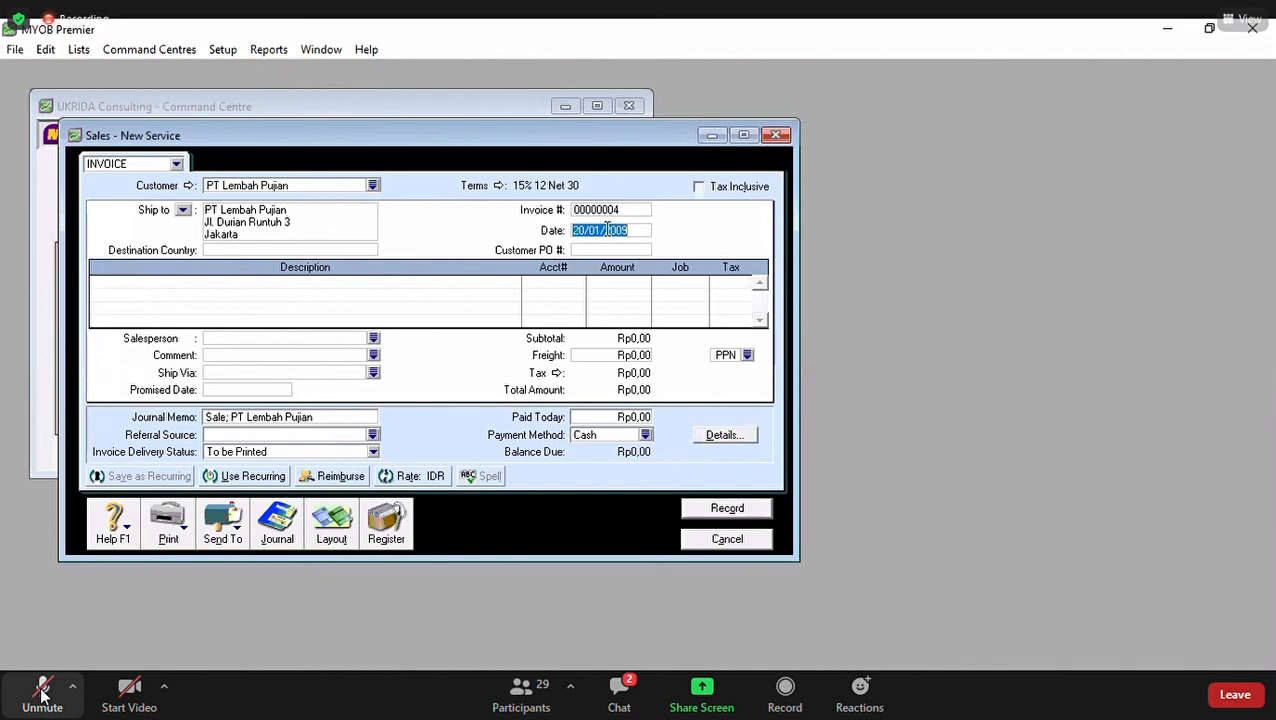
type("25/01/2009")
Step: Describe the invoice's first line as "Jasa Konsultasi kepada PT Lembah Pujian"
left_click(495, 288)
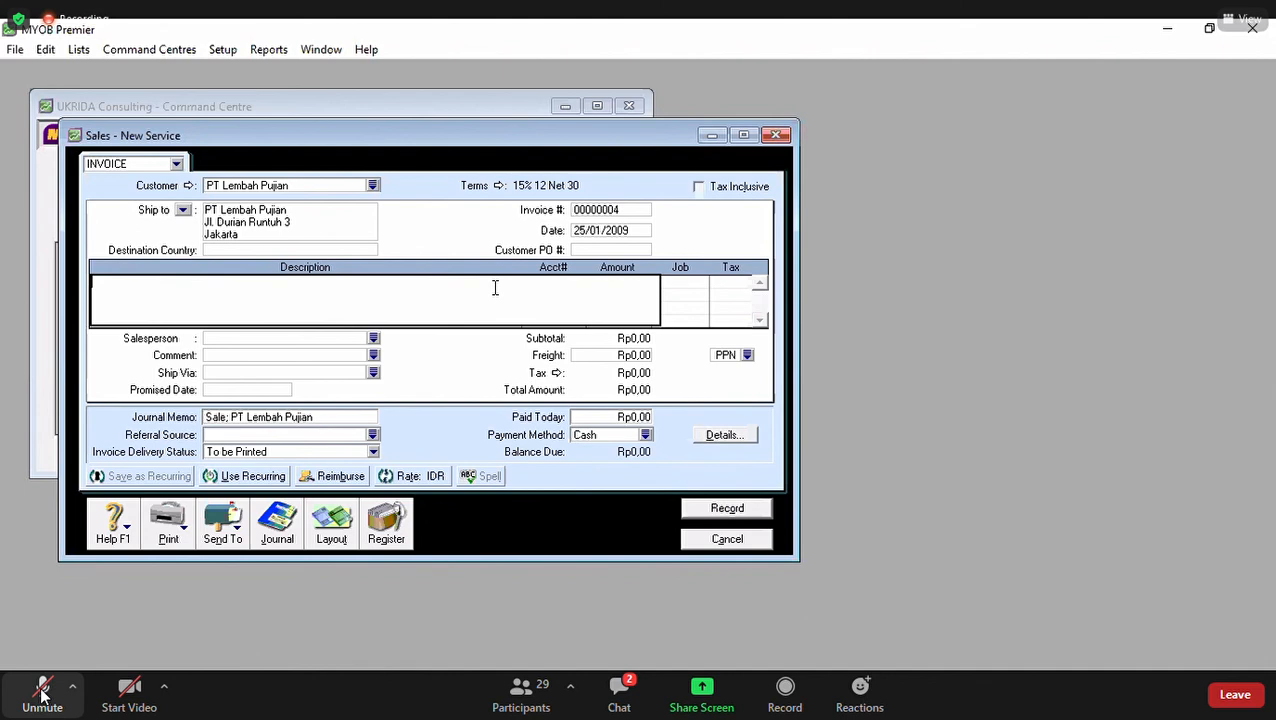
type("J")
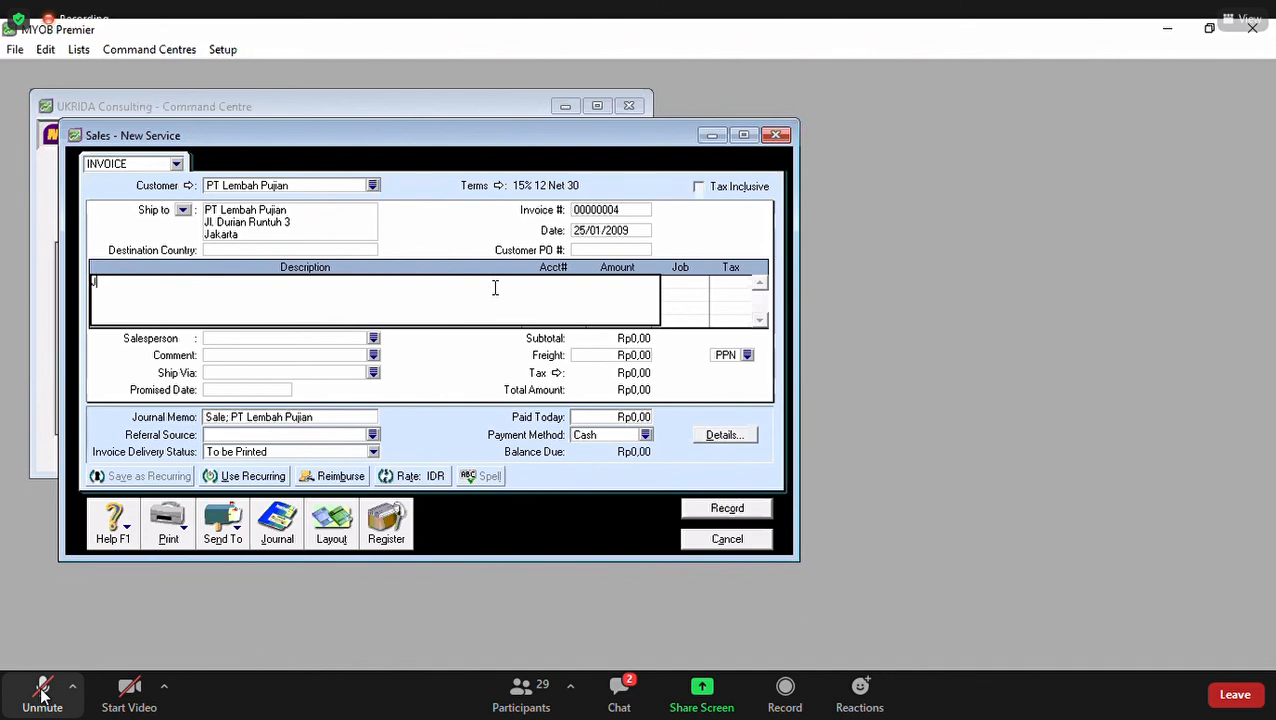
type("asa Konsul")
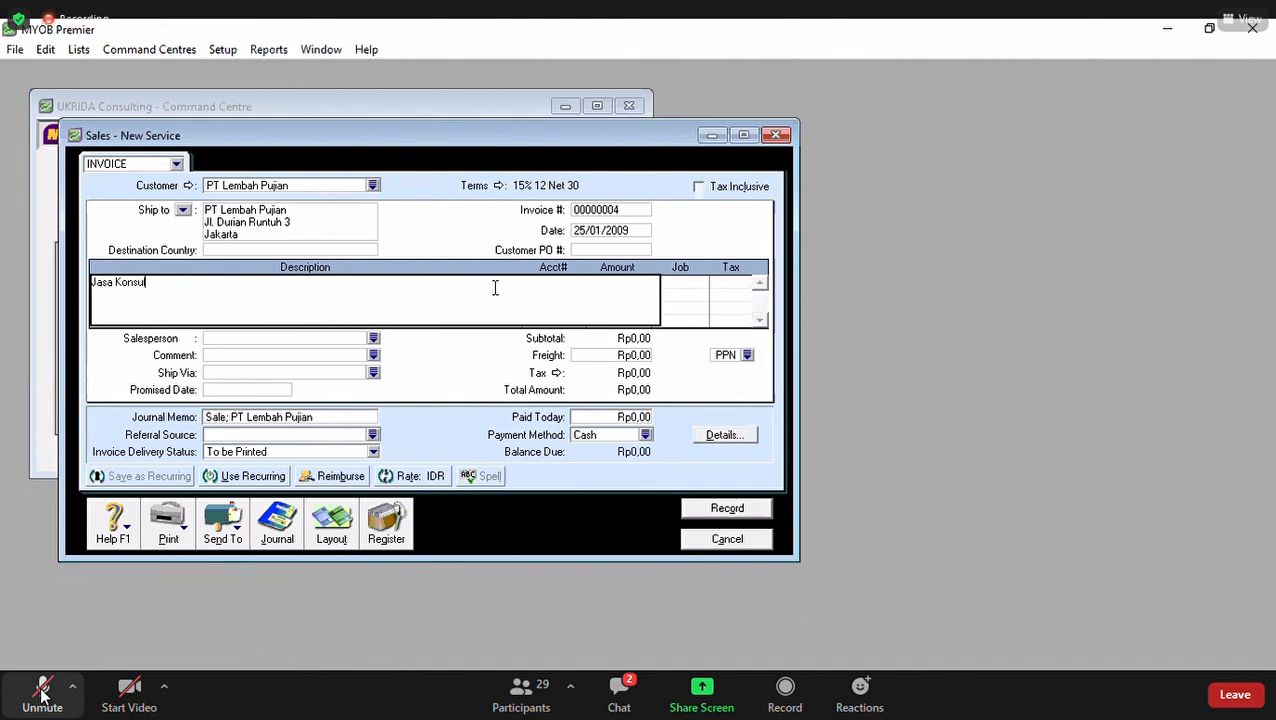
type("tasi kepada PT Lem")
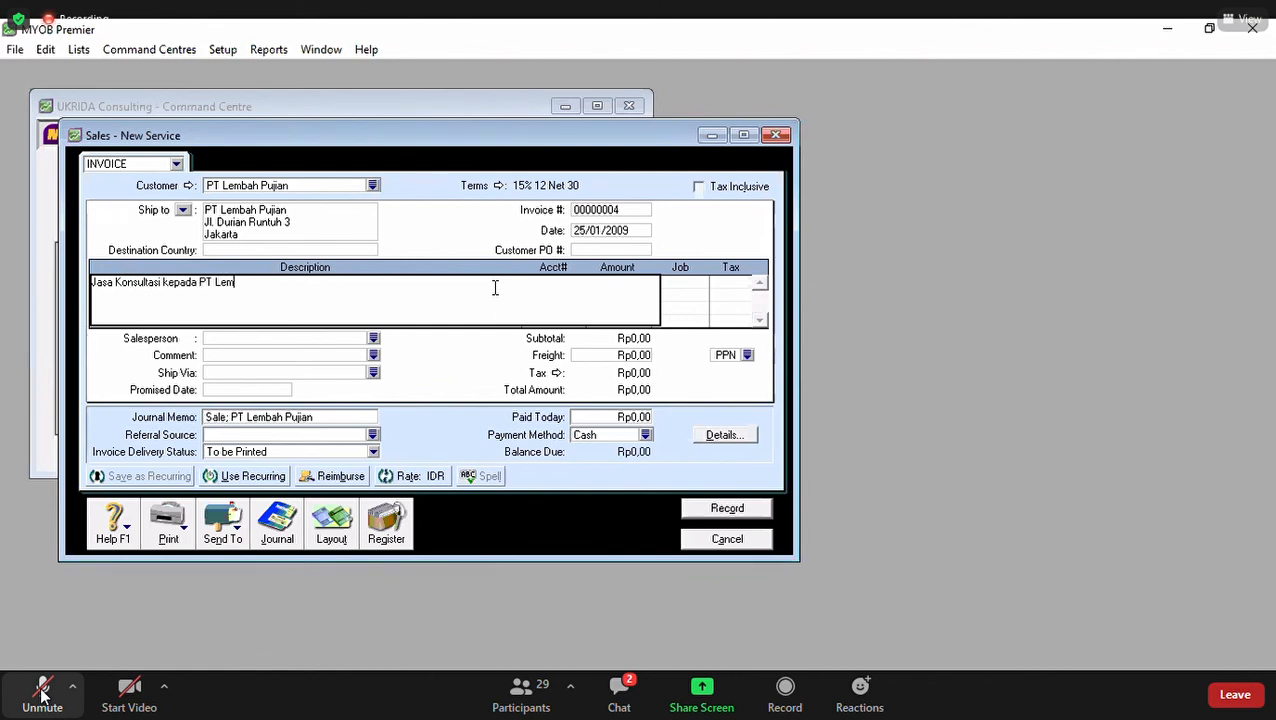
type("bah Pujianb")
key("Tab")
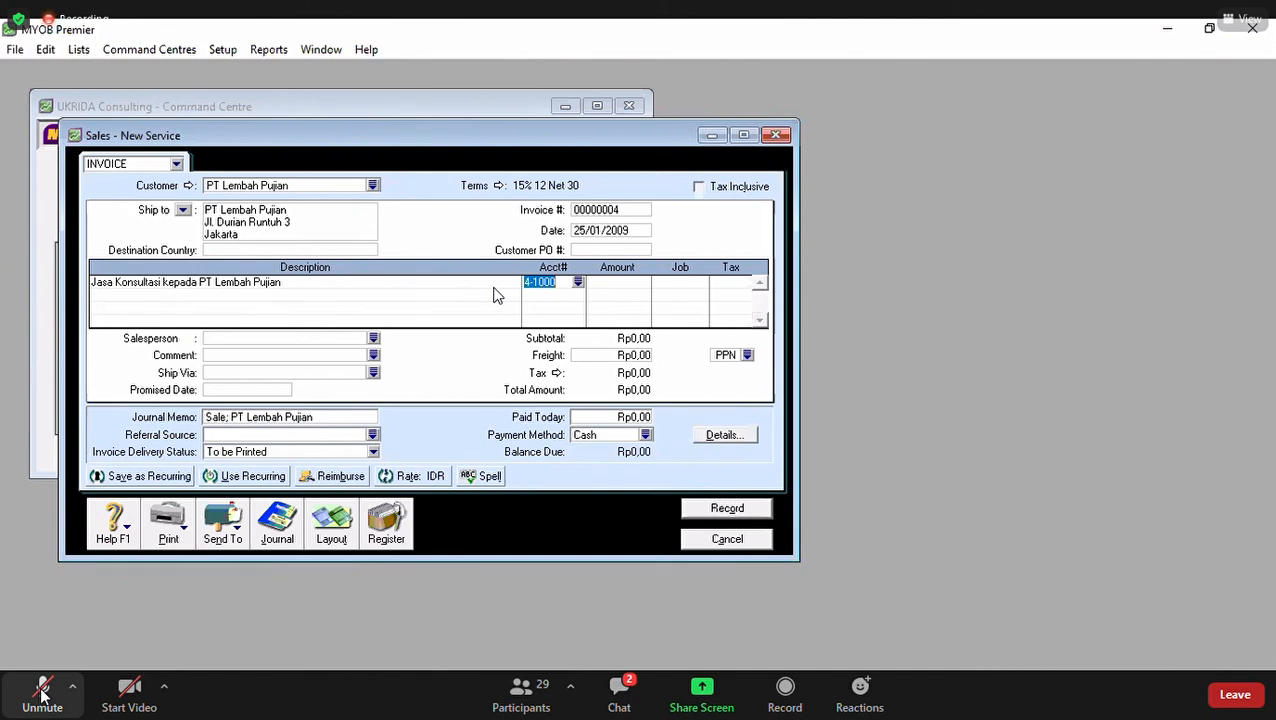
Step: Keep account 4-1000 for the consulting line and enter an amount of Rp1.500.000
key("Tab")
key("Tab")
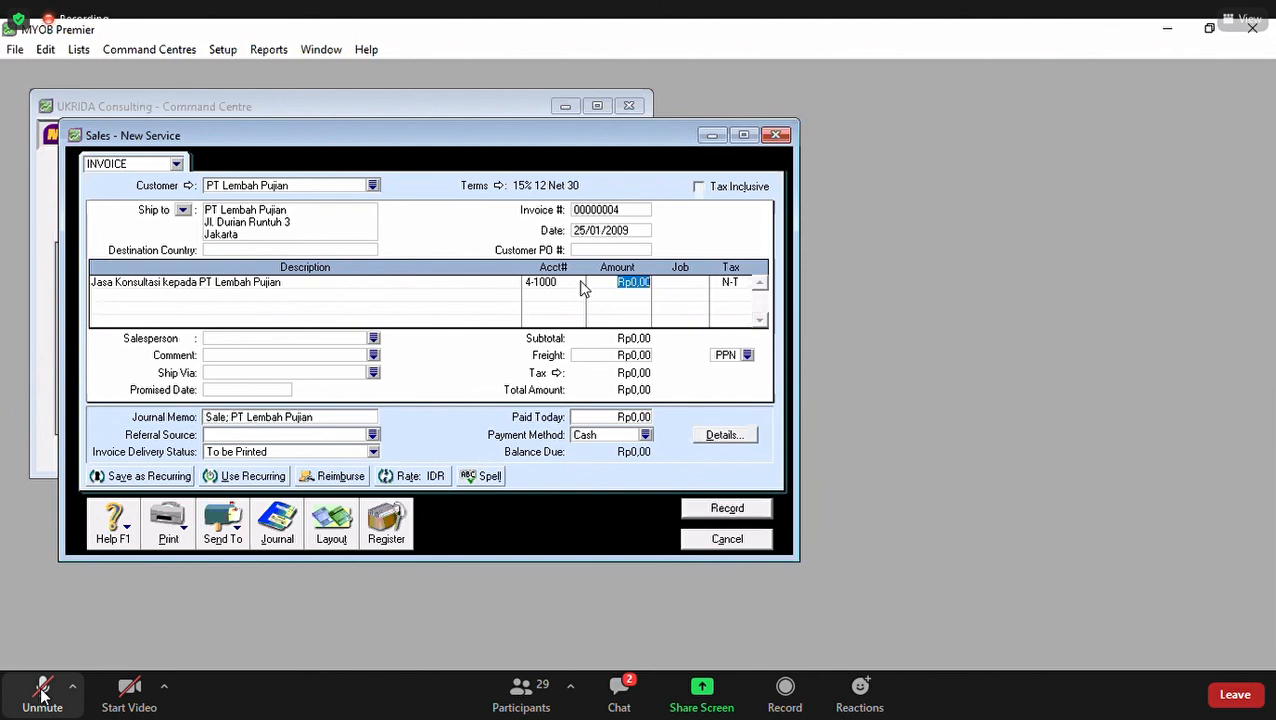
type("1.5")
type("00.")
type("000")
key("Tab")
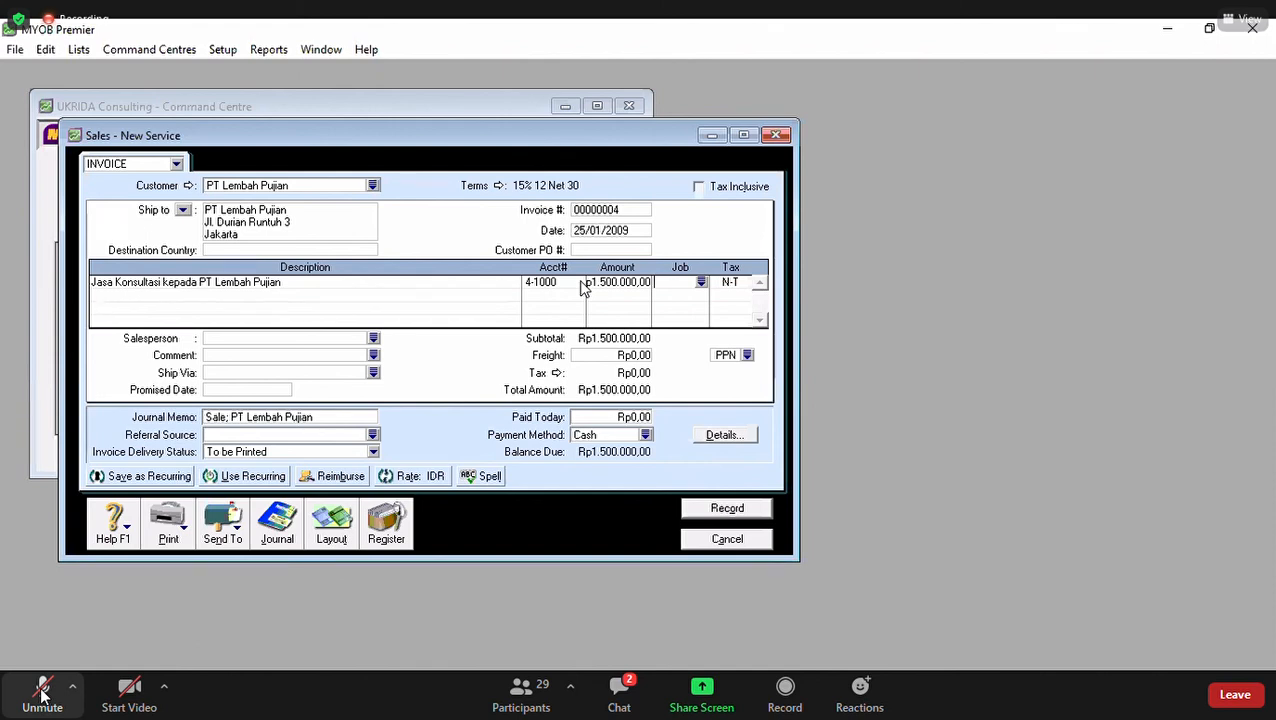
Step: Assign the PPN tax code to the consulting service line
left_click(738, 286)
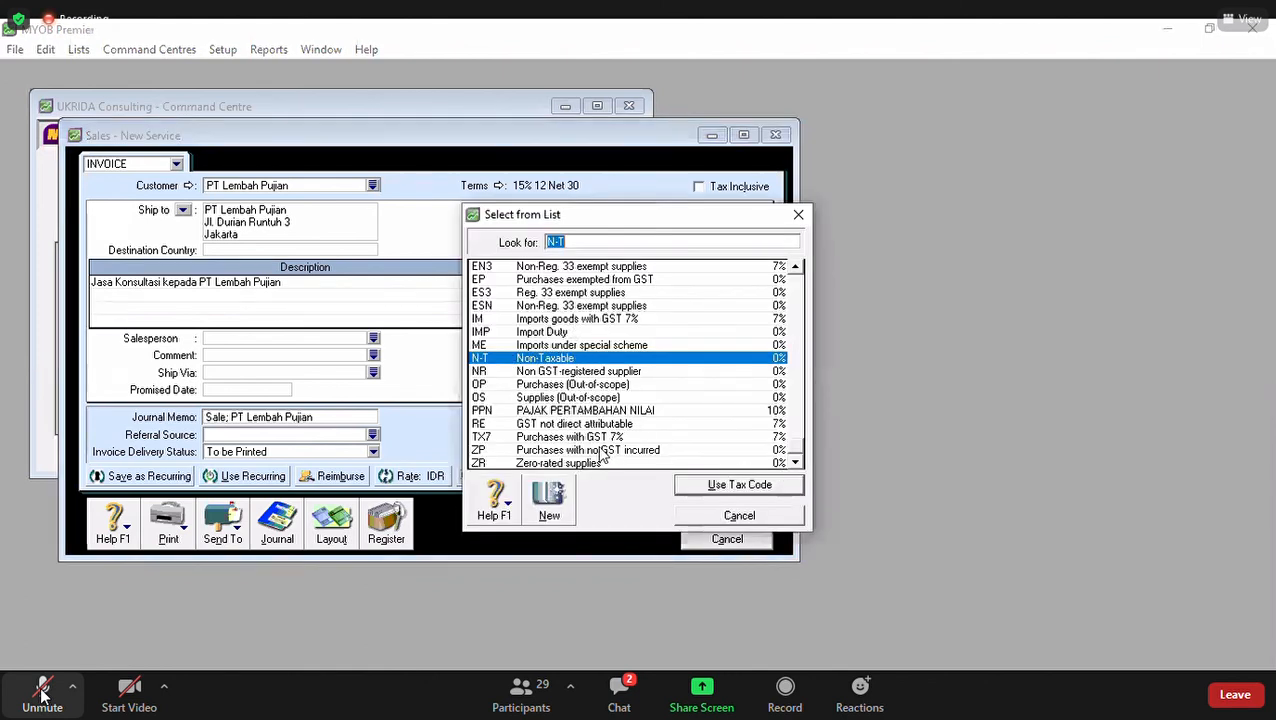
left_click(573, 413)
double_click(573, 418)
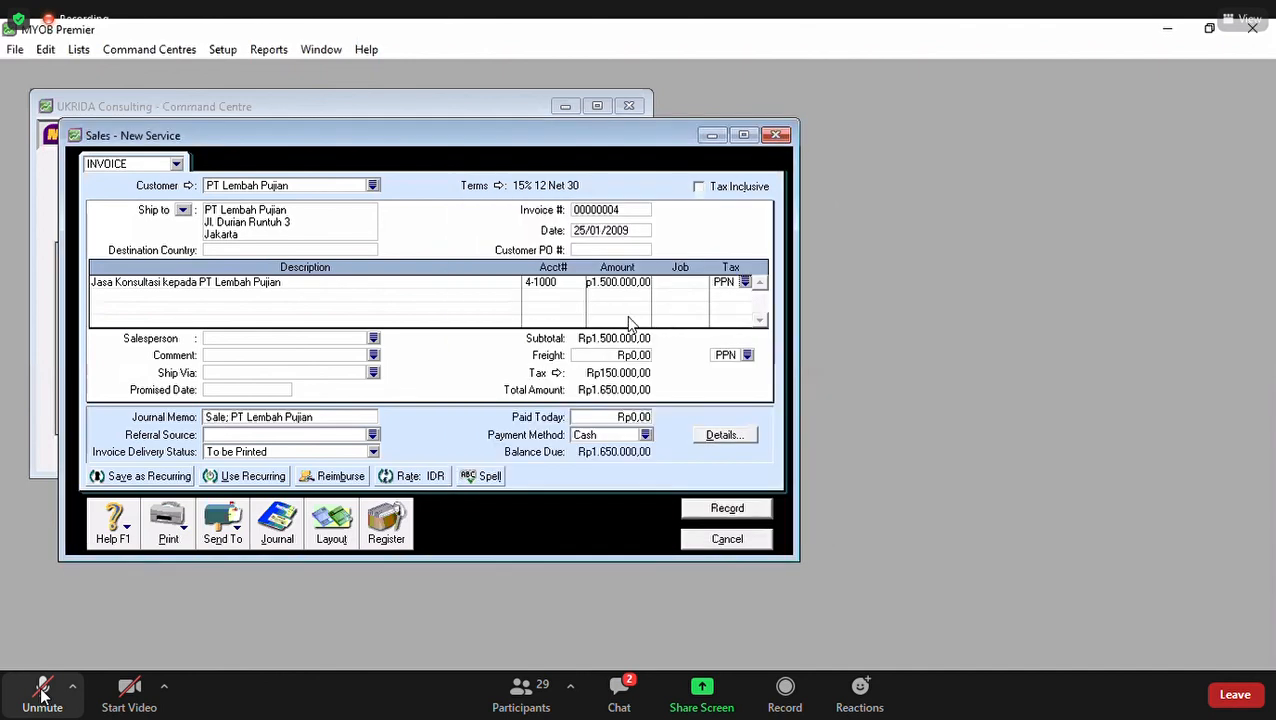
left_click(593, 355)
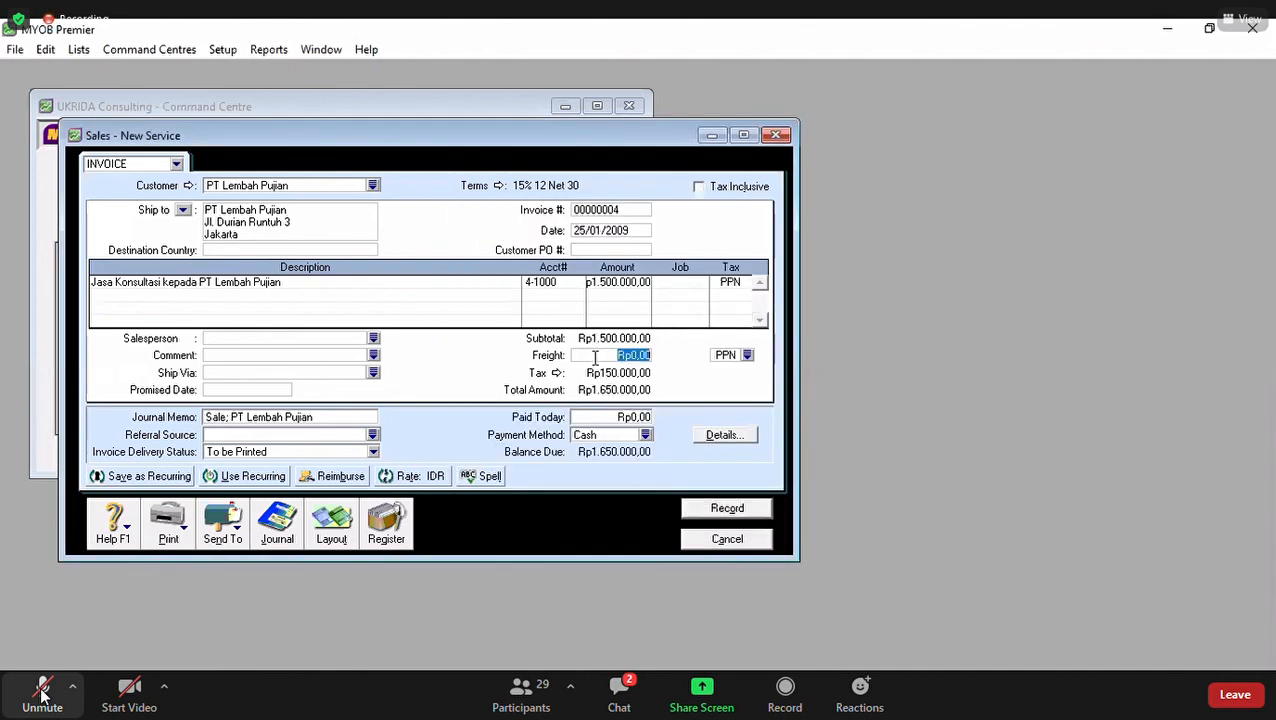
Step: Change the invoice's journal memo to "Sales Invoice; PT Lembah Pujian"
left_click(232, 418)
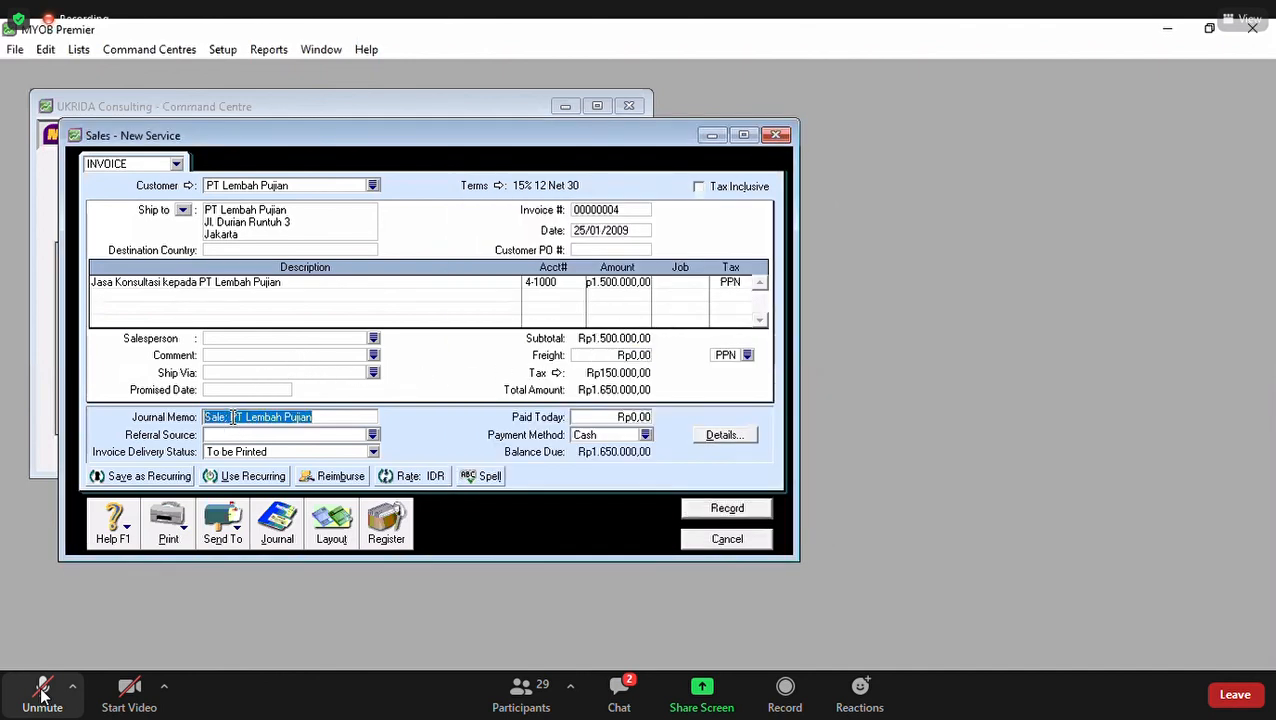
left_click(227, 420)
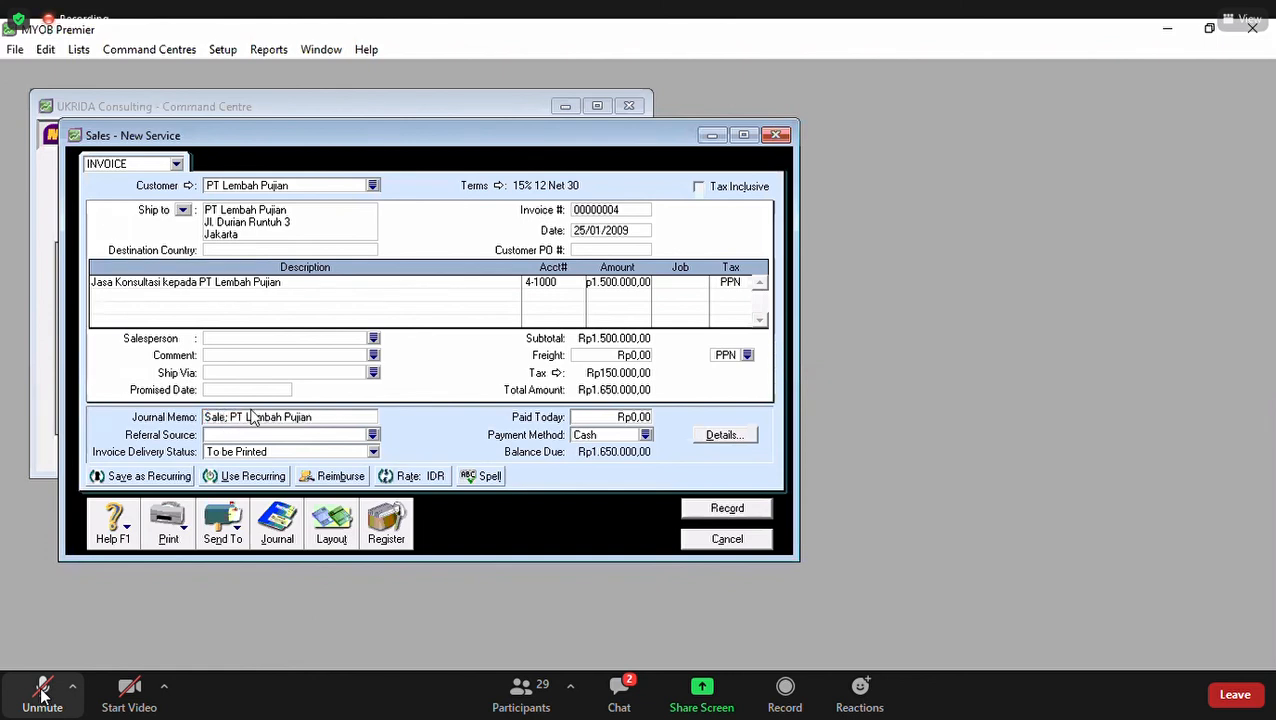
type("S")
key("BackSpace")
type("s Invoice")
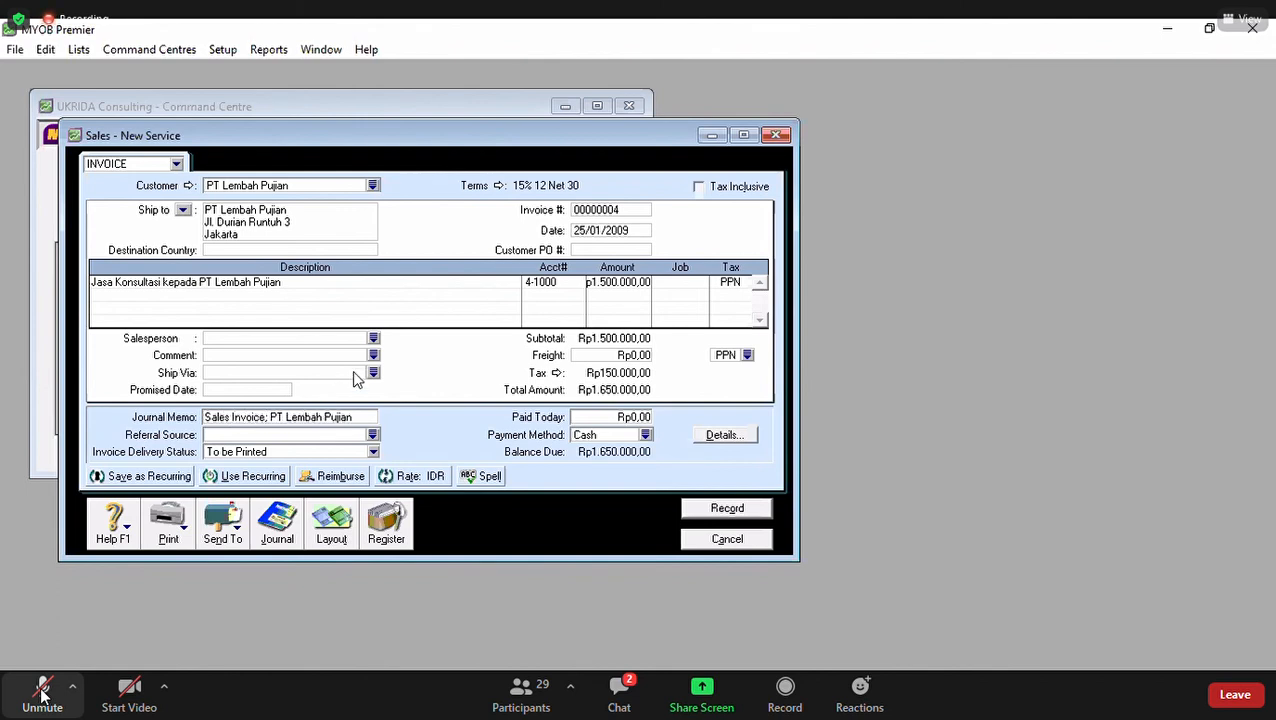
Step: Record the PT Lembah Pujian invoice, ignoring all flagged spellings, and close the sales entry window
left_click(716, 509)
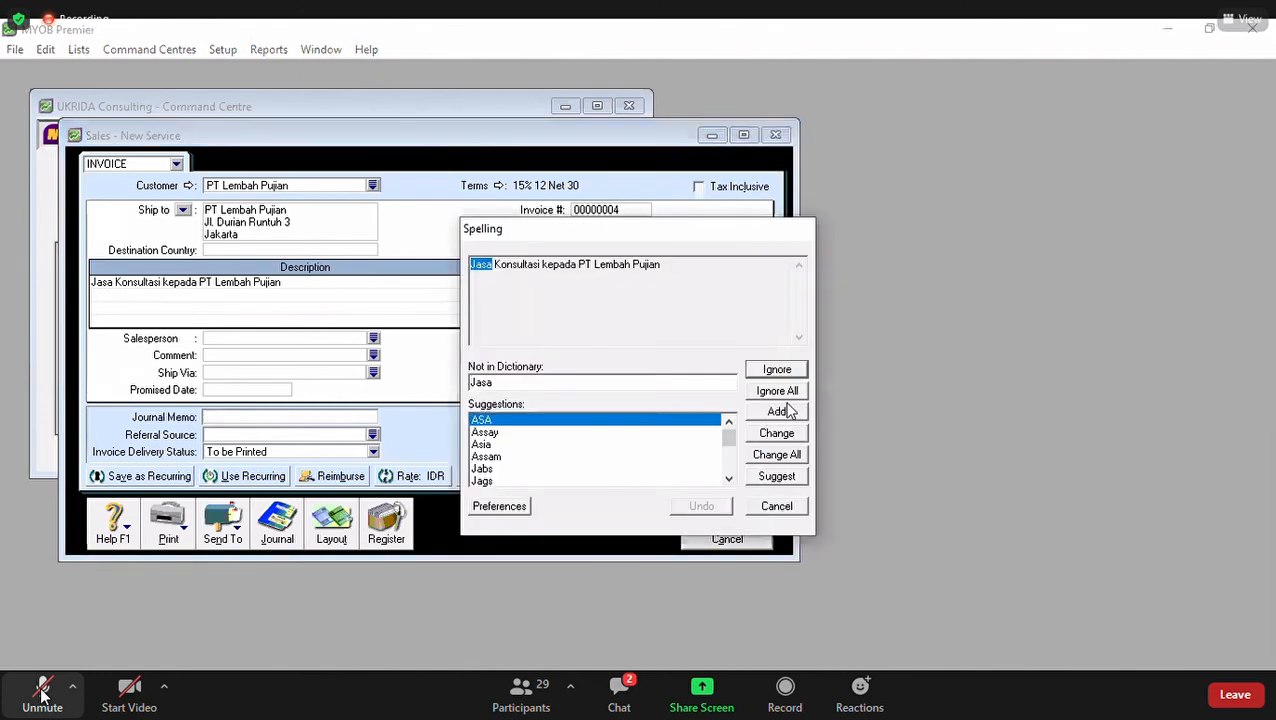
left_click(779, 392)
left_click(779, 392)
left_click(780, 393)
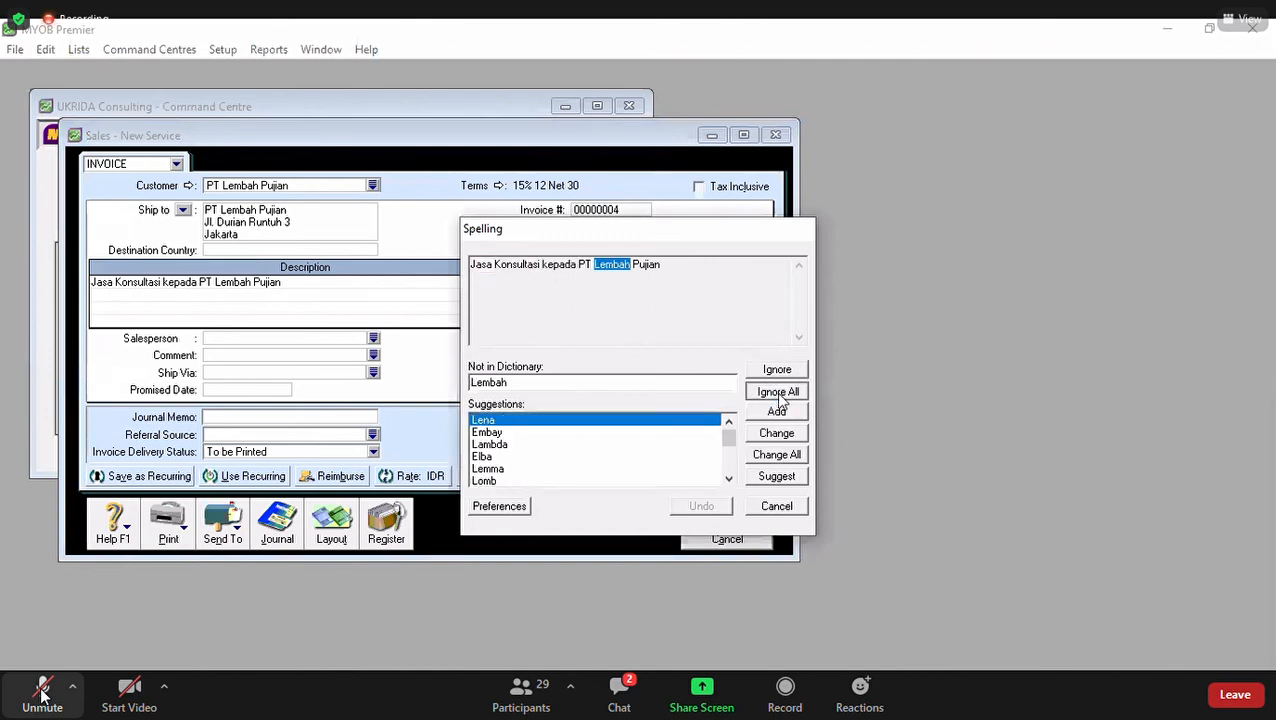
left_click(780, 393)
left_click(779, 392)
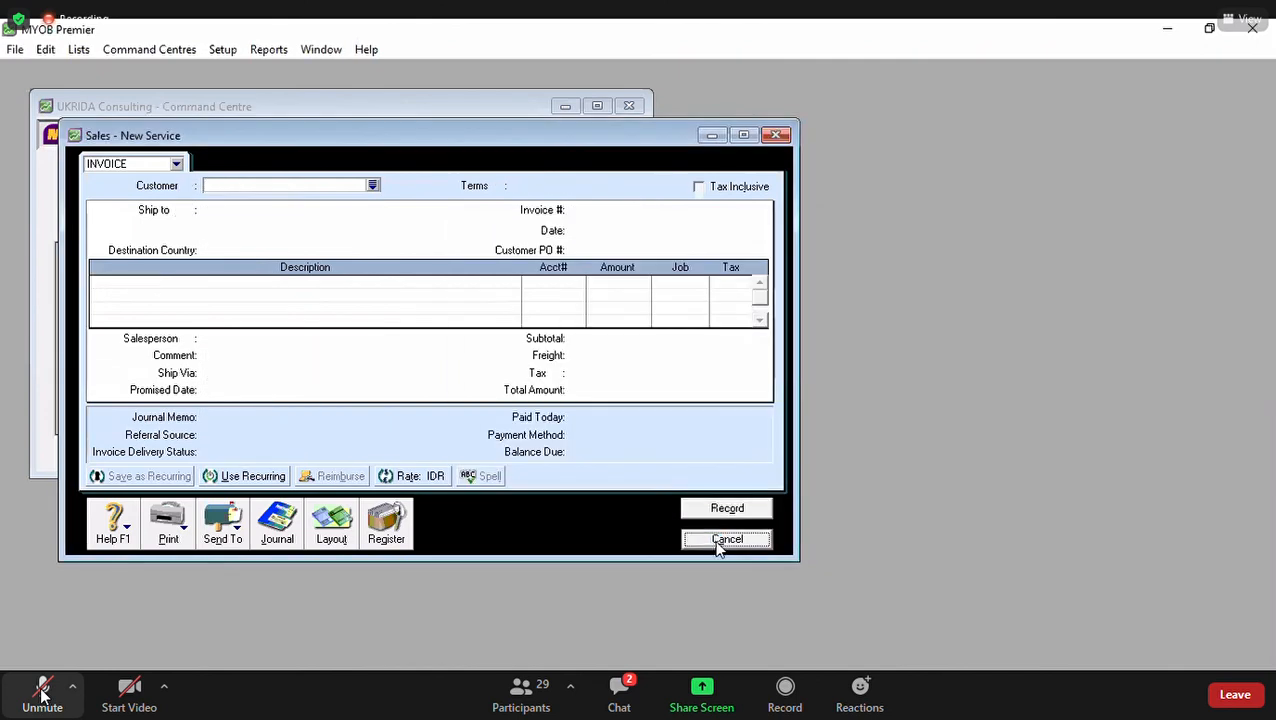
left_click(722, 540)
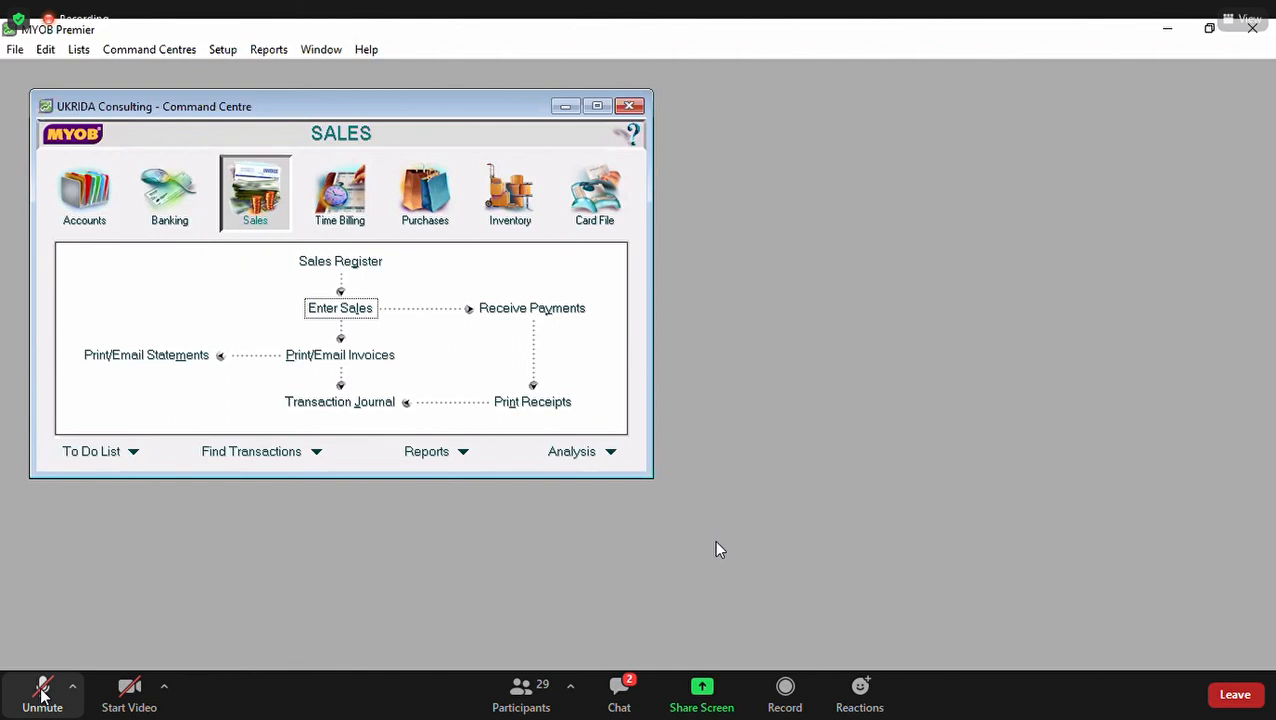
Step: Start a new sales invoice for customer PT XYS and switch it to the Miscellaneous layout
left_click(341, 310)
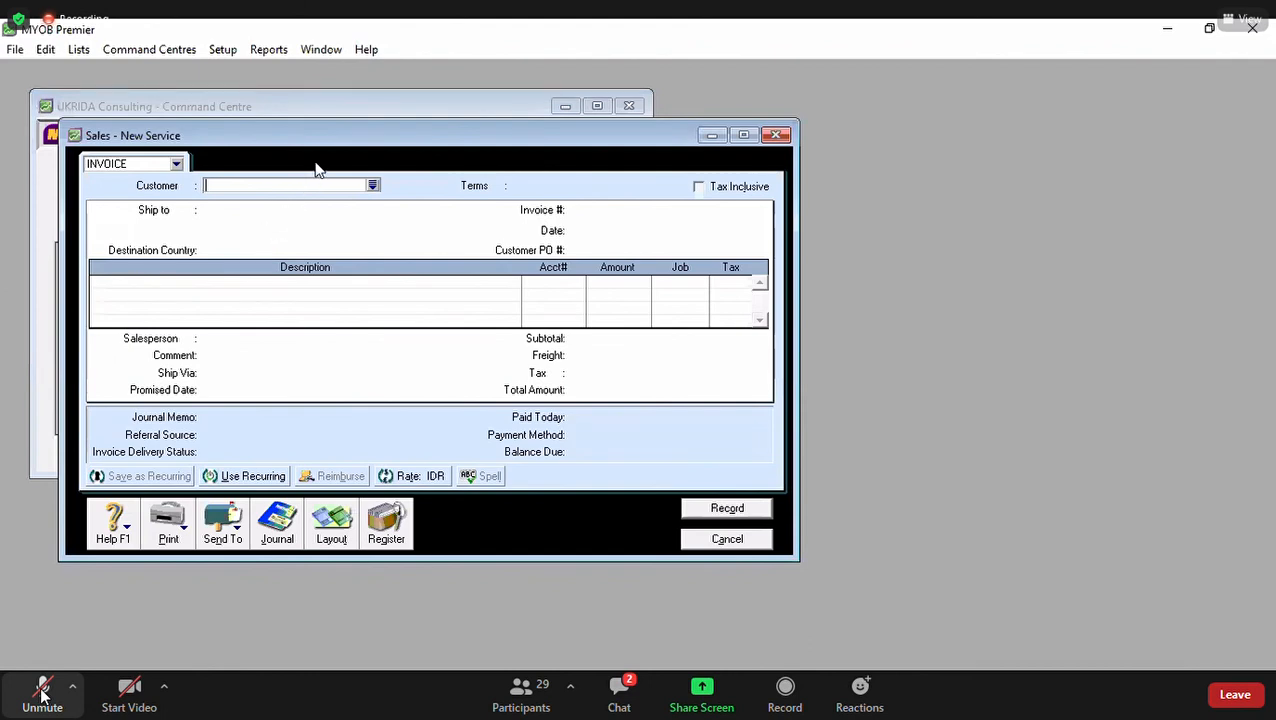
left_click(372, 185)
left_click(500, 282)
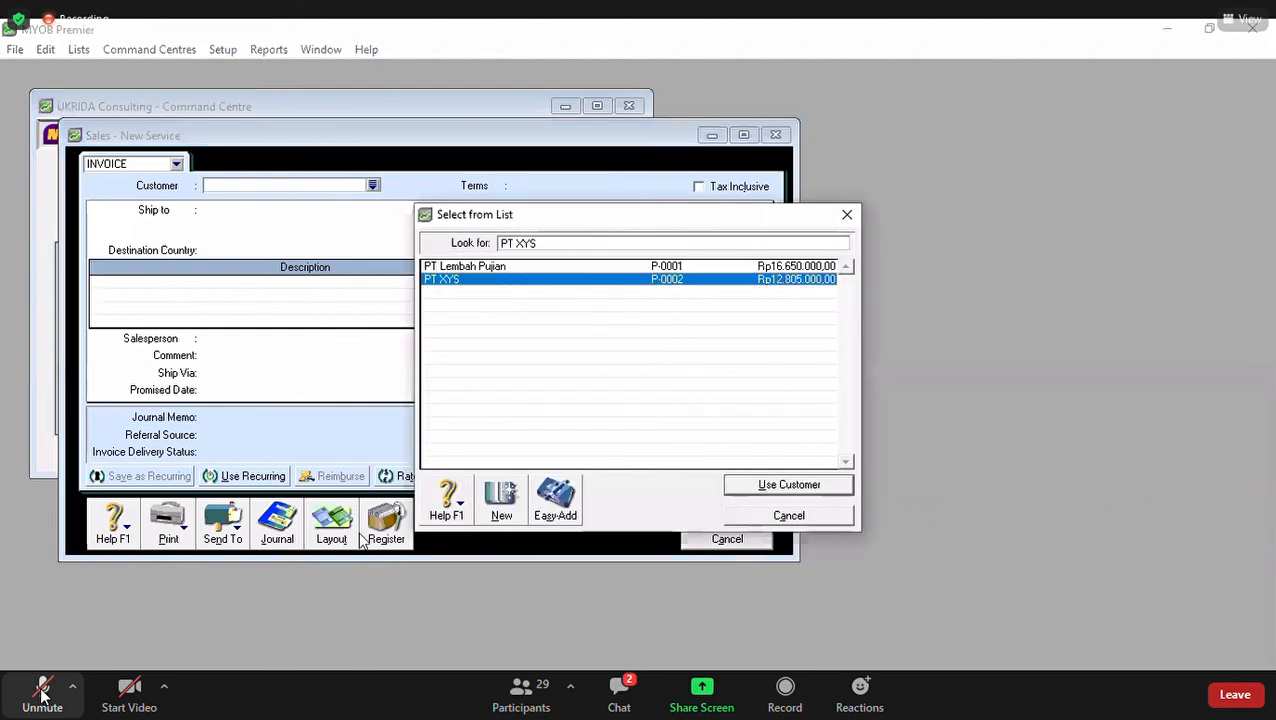
double_click(500, 282)
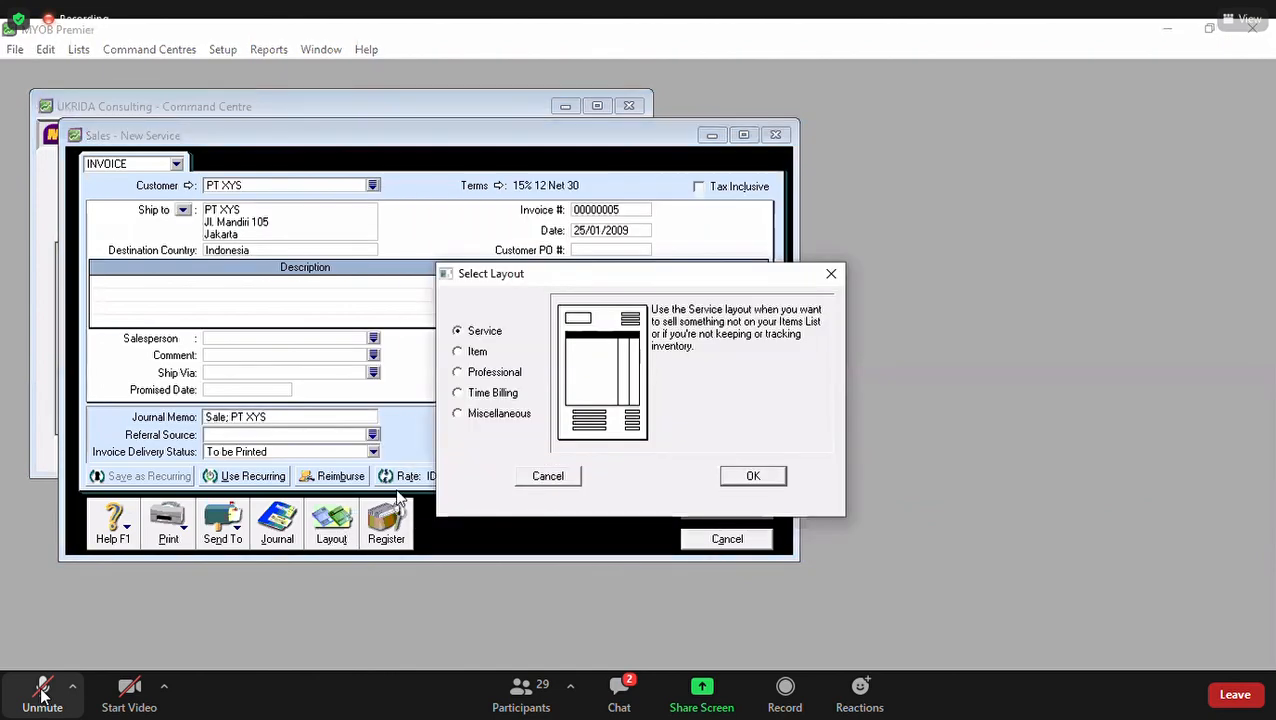
left_click(497, 414)
left_click(780, 478)
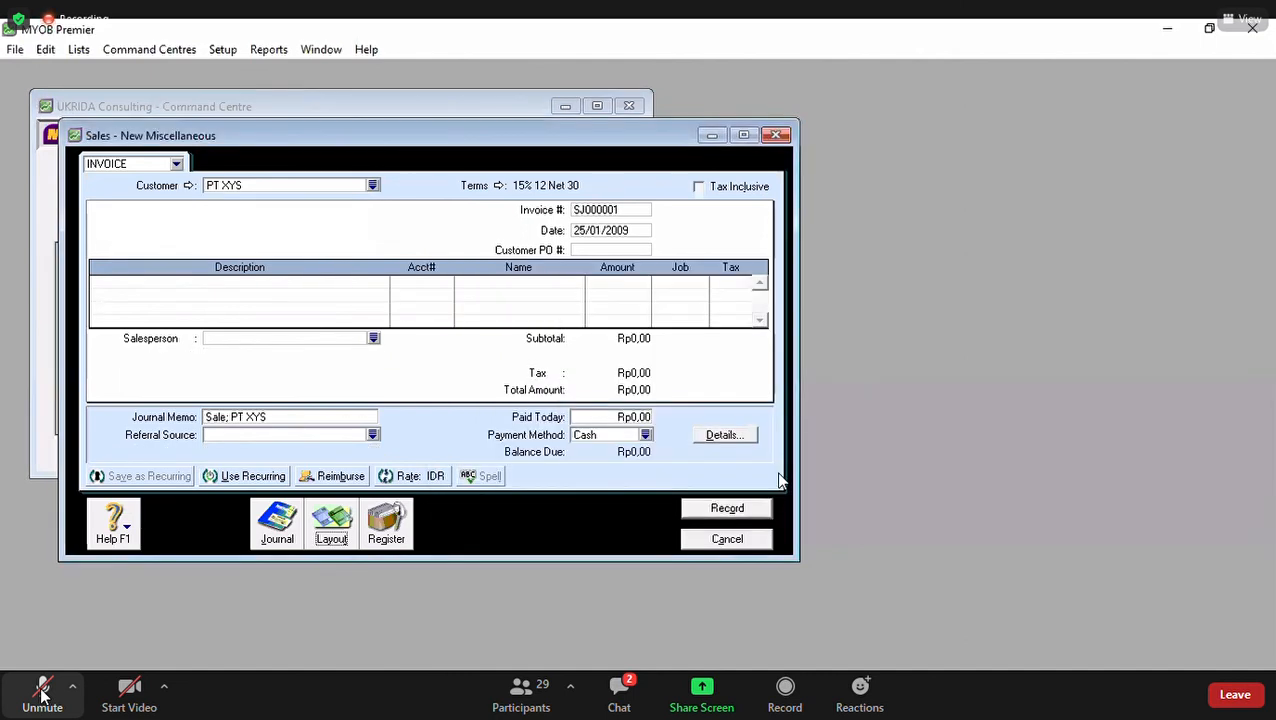
Step: Date the PT XYS entry 27/01/2009 and describe its first line as "Retur Penjualan OS-01"
left_click(640, 231)
type("27/01/2009")
left_click(168, 287)
type("Ret")
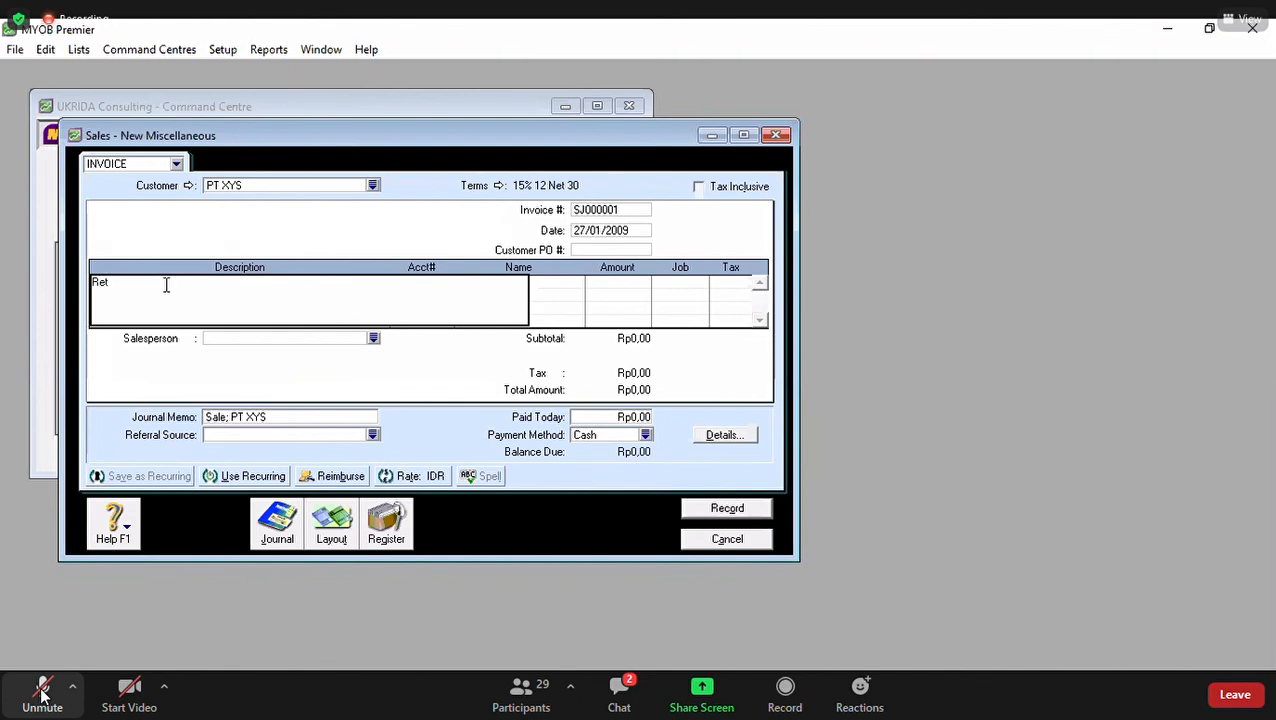
type("ur Penjualan DS0")
type("01")
key("Tab")
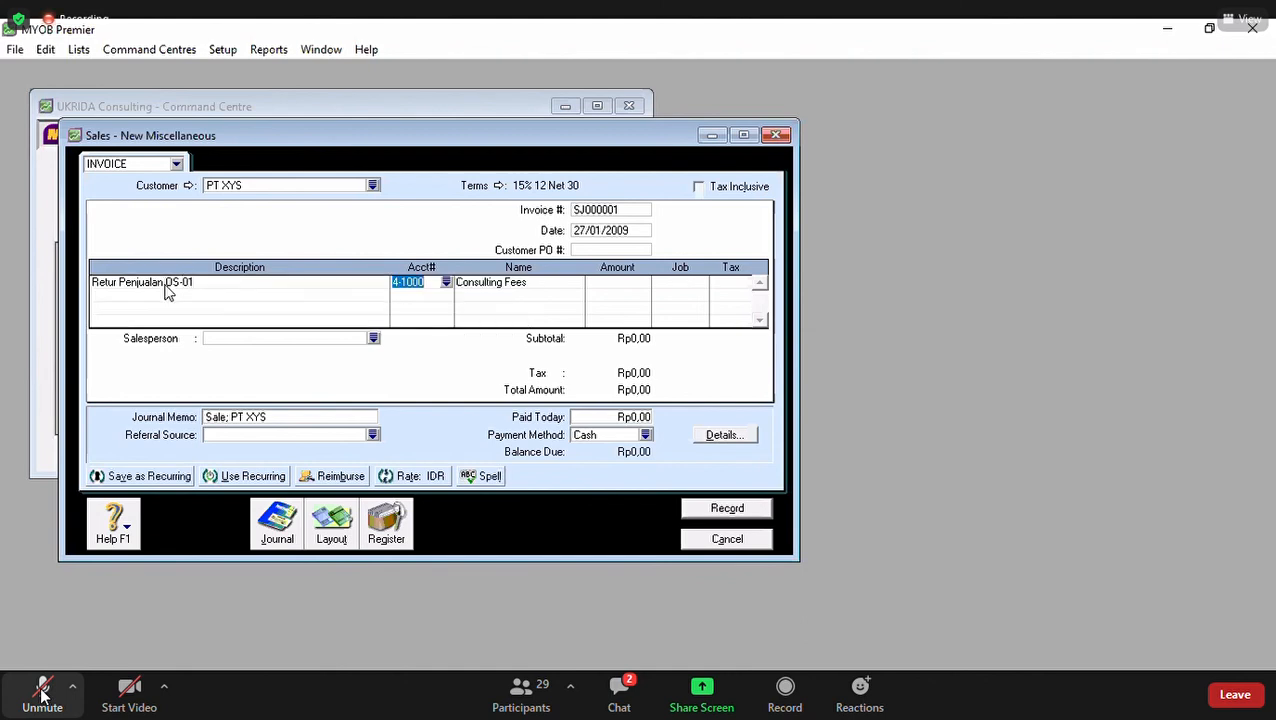
Step: Assign the return line to account 4-9999 and enter an amount of -Rp850.000
type("4-9999")
key("Tab")
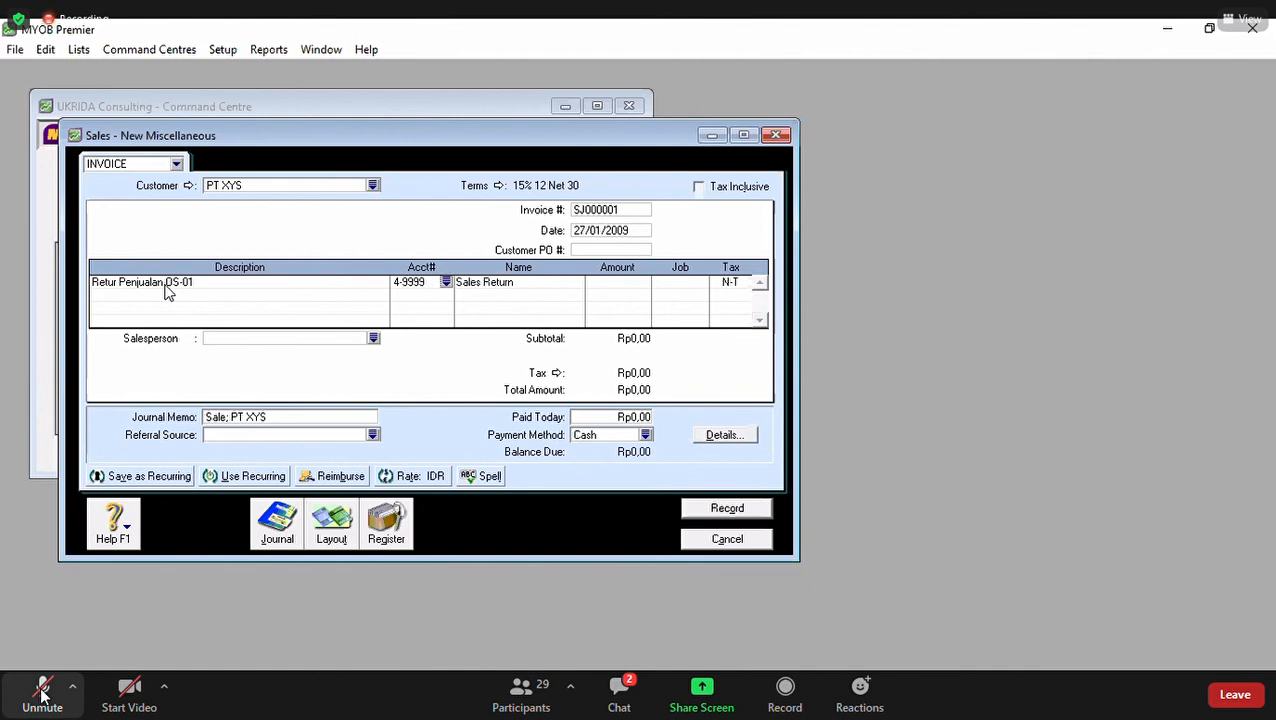
left_click(633, 284)
type("-850000")
key("Tab")
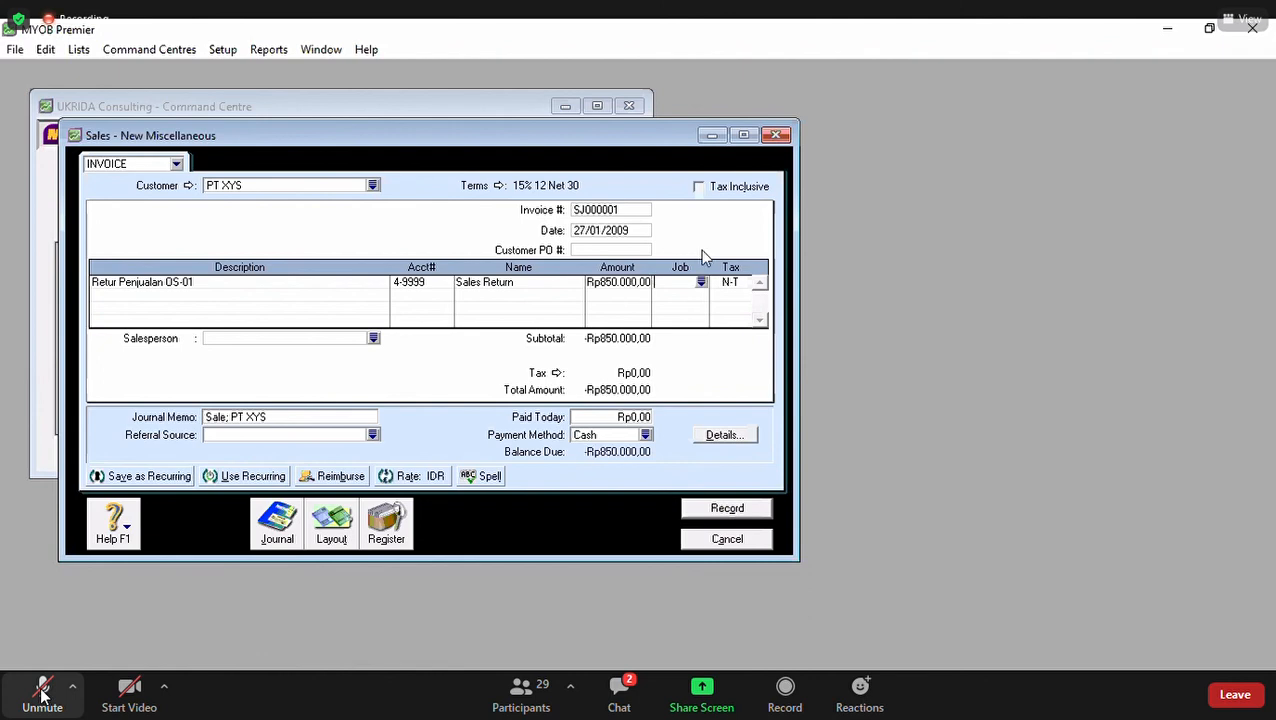
Step: Assign the PPN tax code to the sales return line
left_click(734, 283)
left_click(749, 283)
double_click(535, 411)
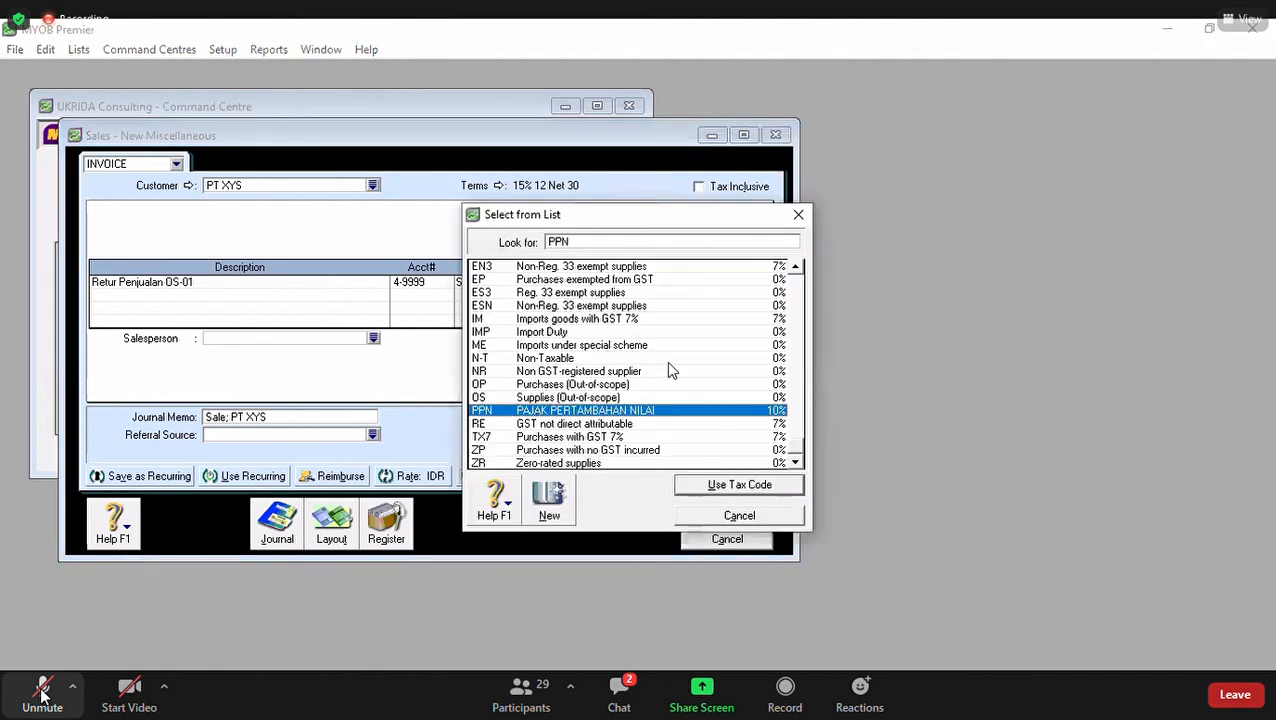
Step: Change the return's journal memo to "Sales Return; PT XYS"
left_click(230, 419)
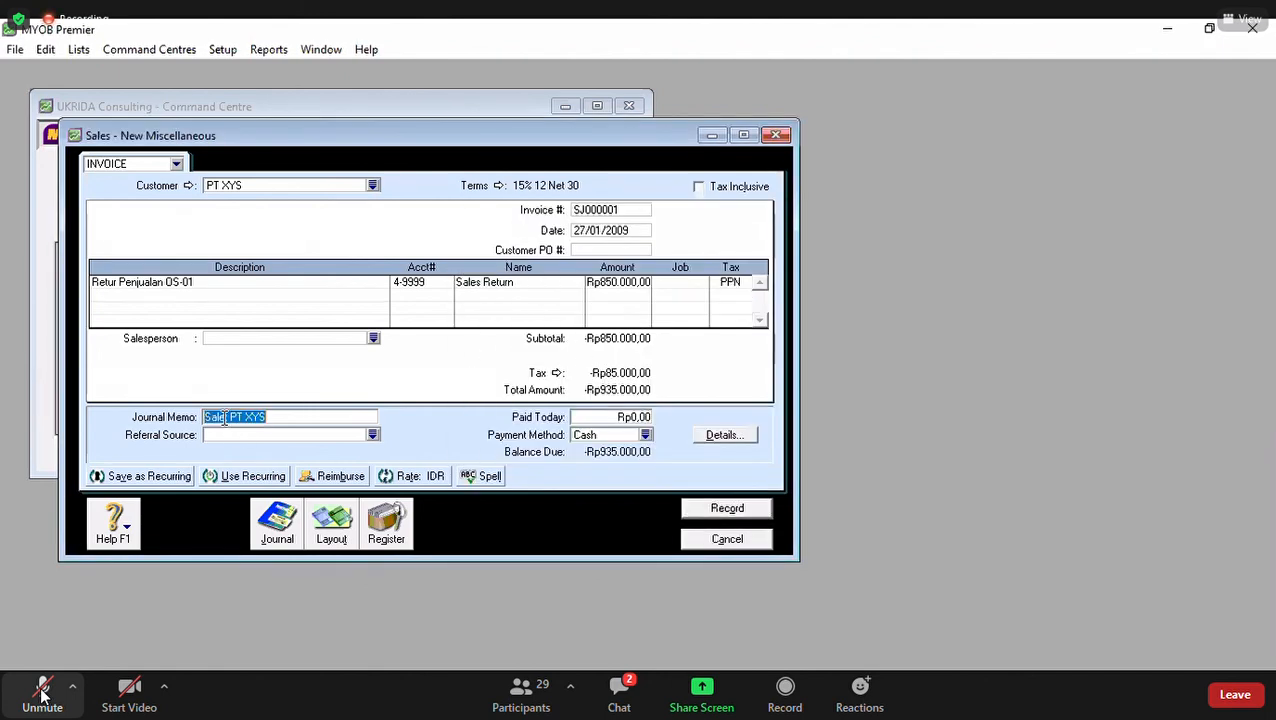
left_click(236, 419)
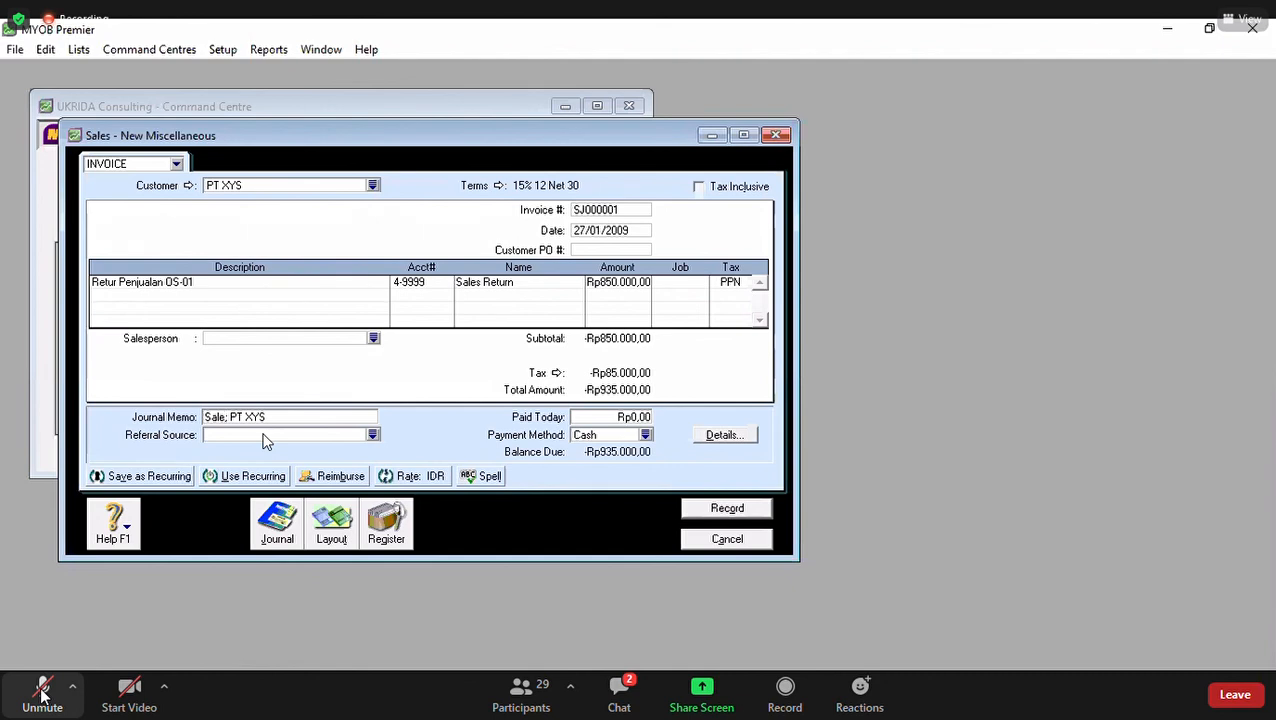
type("S")
key("BackSpace")
type("s")
key("Delete")
type("Return;")
Step: Record the PT XYS sales return, dismissing the spelling check, and close the sales entry window
left_click(705, 515)
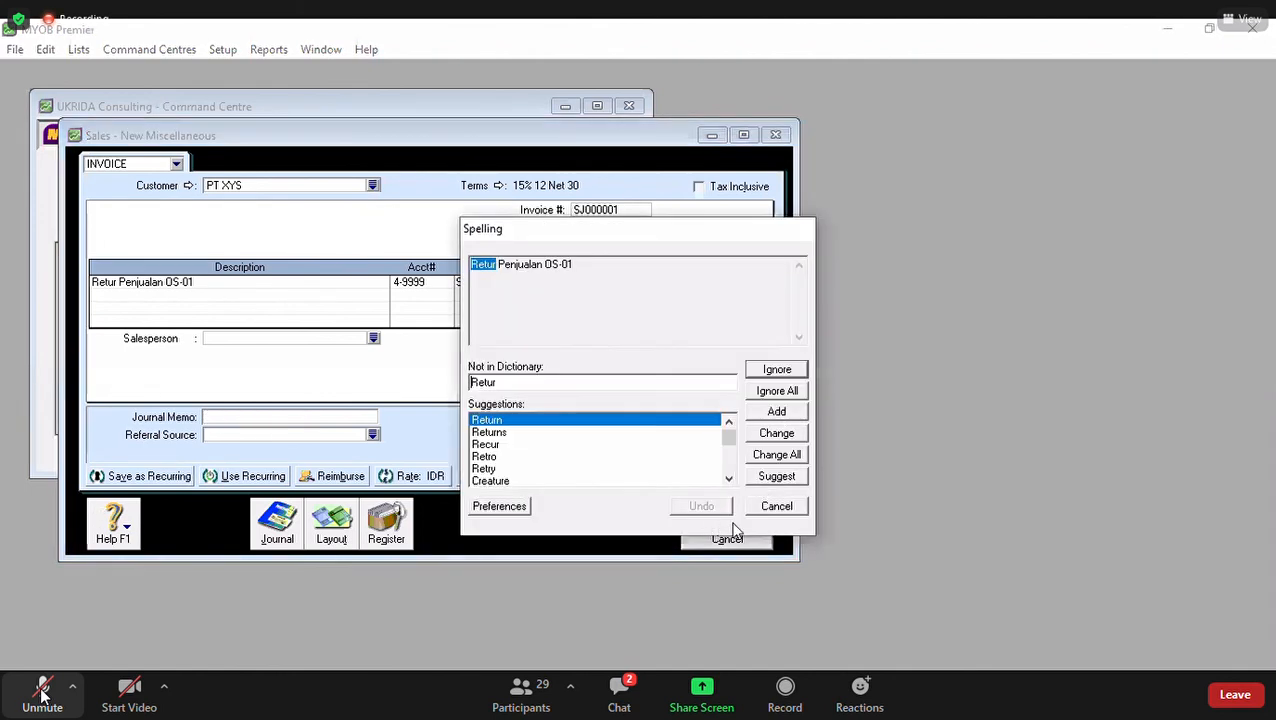
left_click(760, 504)
left_click(716, 542)
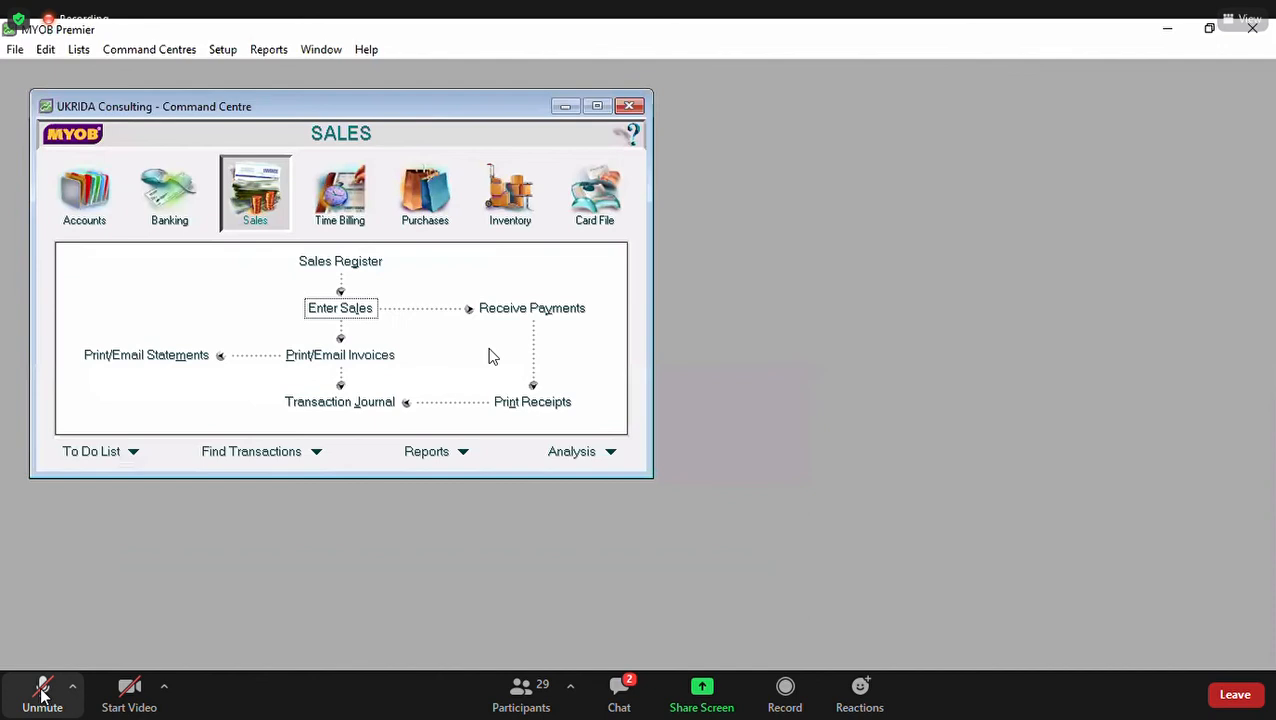
Step: Find the PT XYS credit under Returns & Credits in the Sales Register and start applying it to a sale
left_click(368, 264)
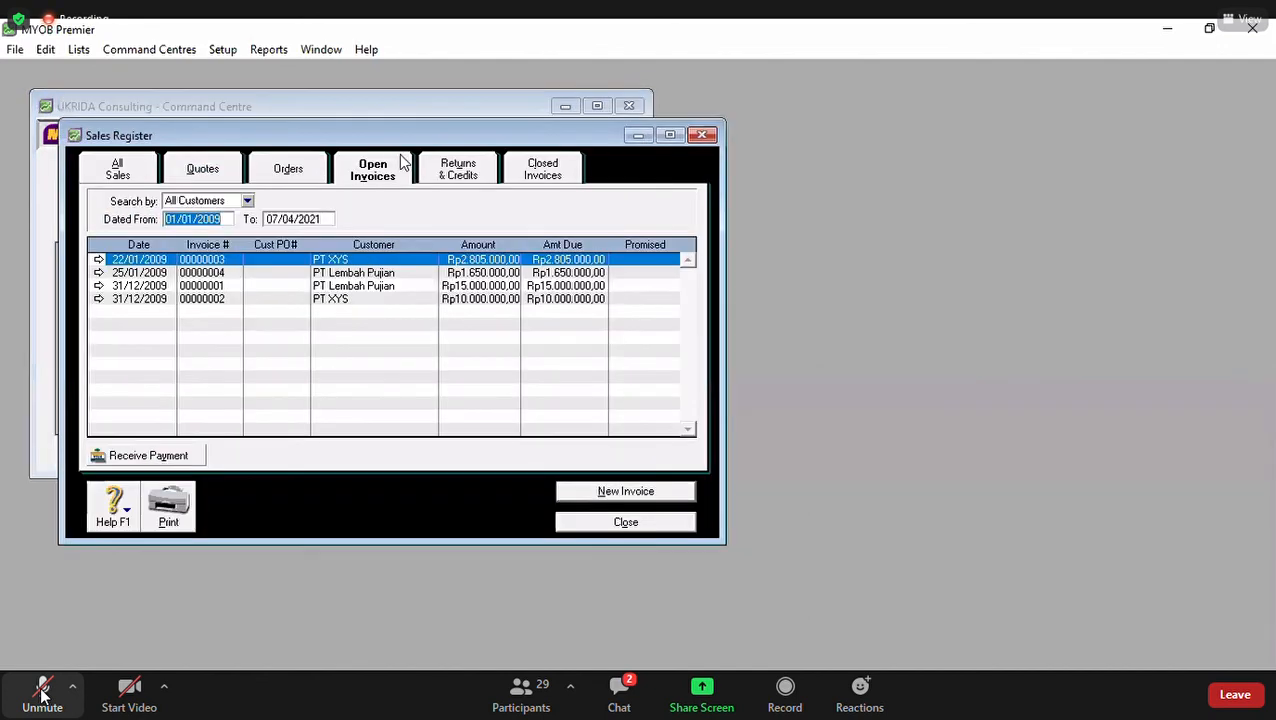
left_click(456, 176)
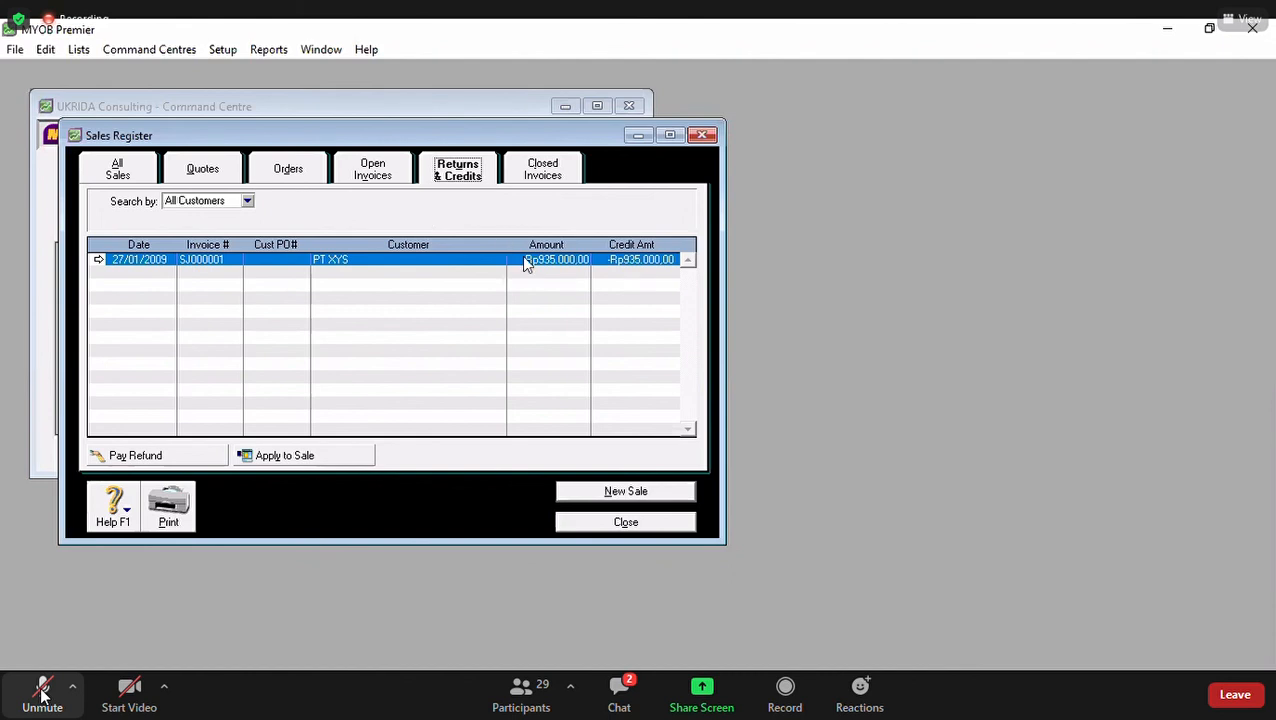
left_click(301, 457)
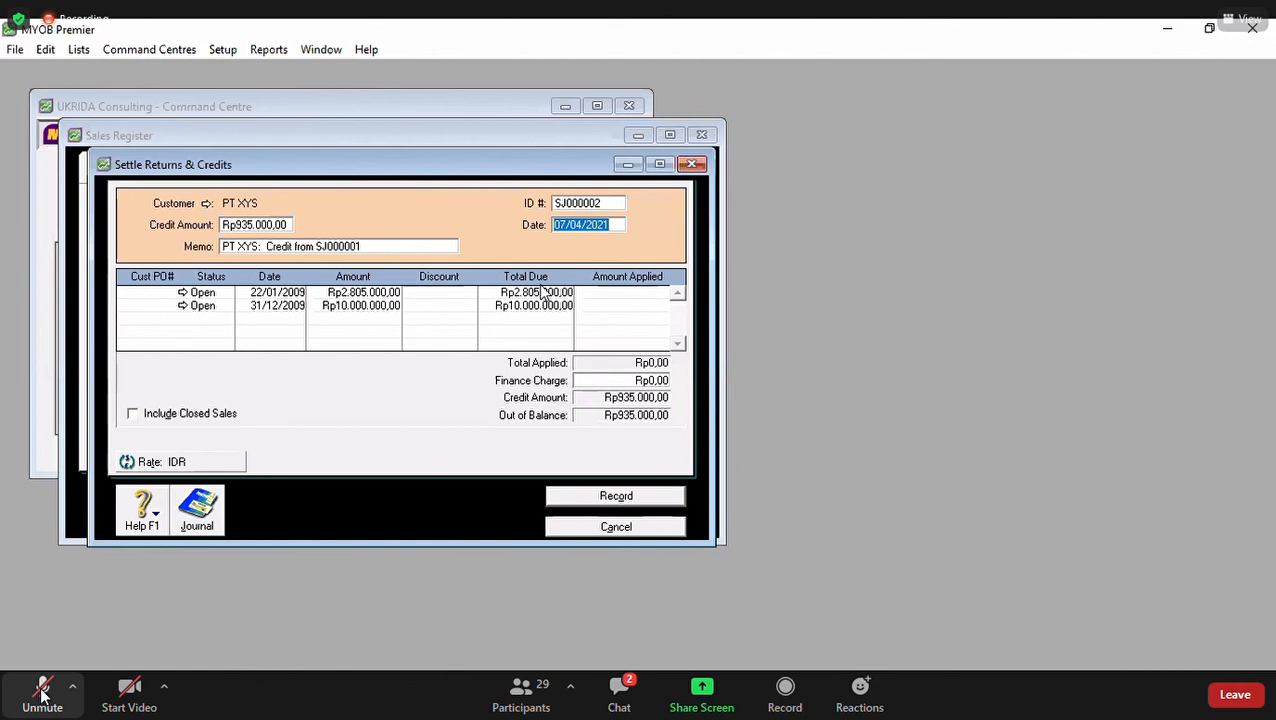
Step: Record the credit settlement dated 27/01/2009, applying Rp935.000 to the 22/01/2009 invoice, and close the Sales Register
type("27/01/2009")
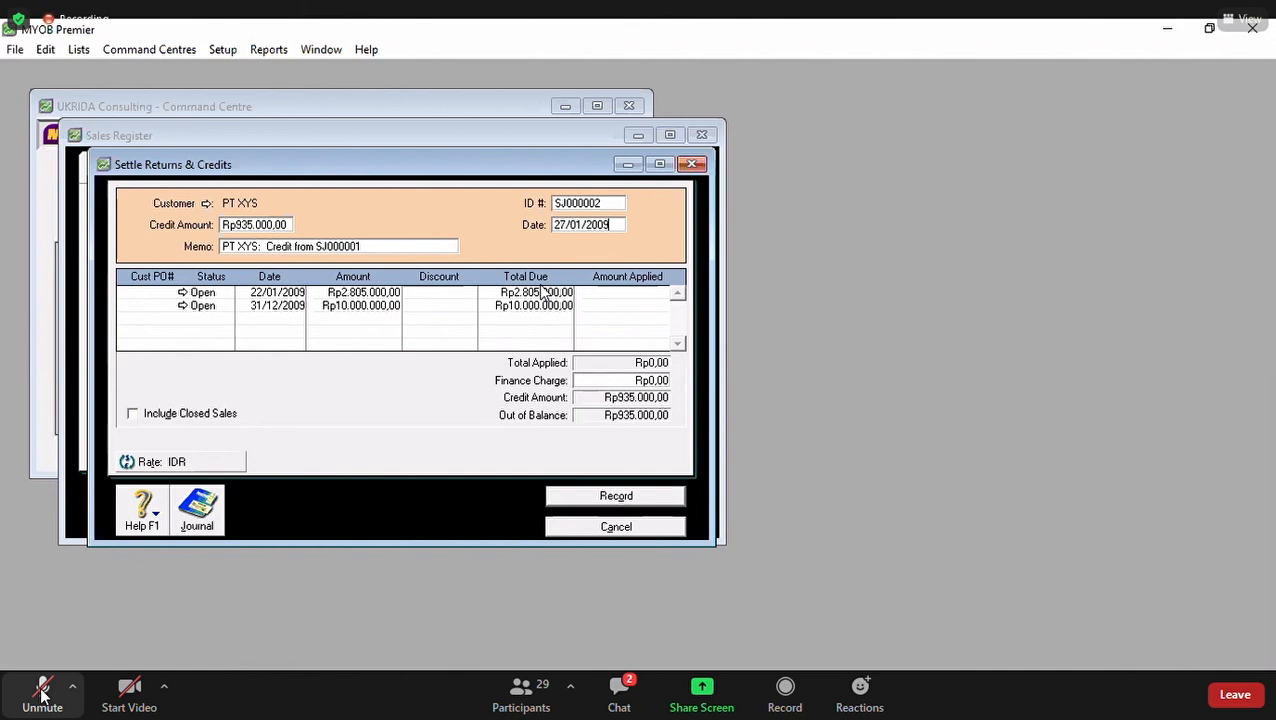
left_click(609, 311)
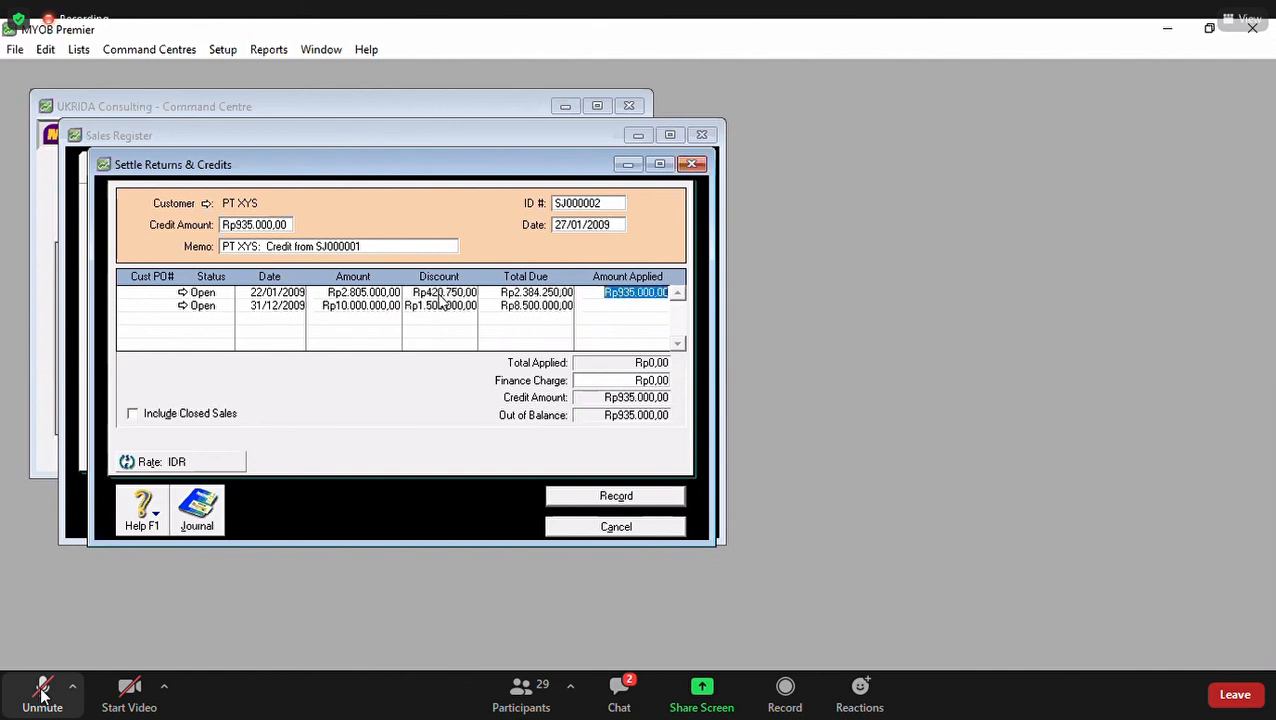
left_click(407, 247)
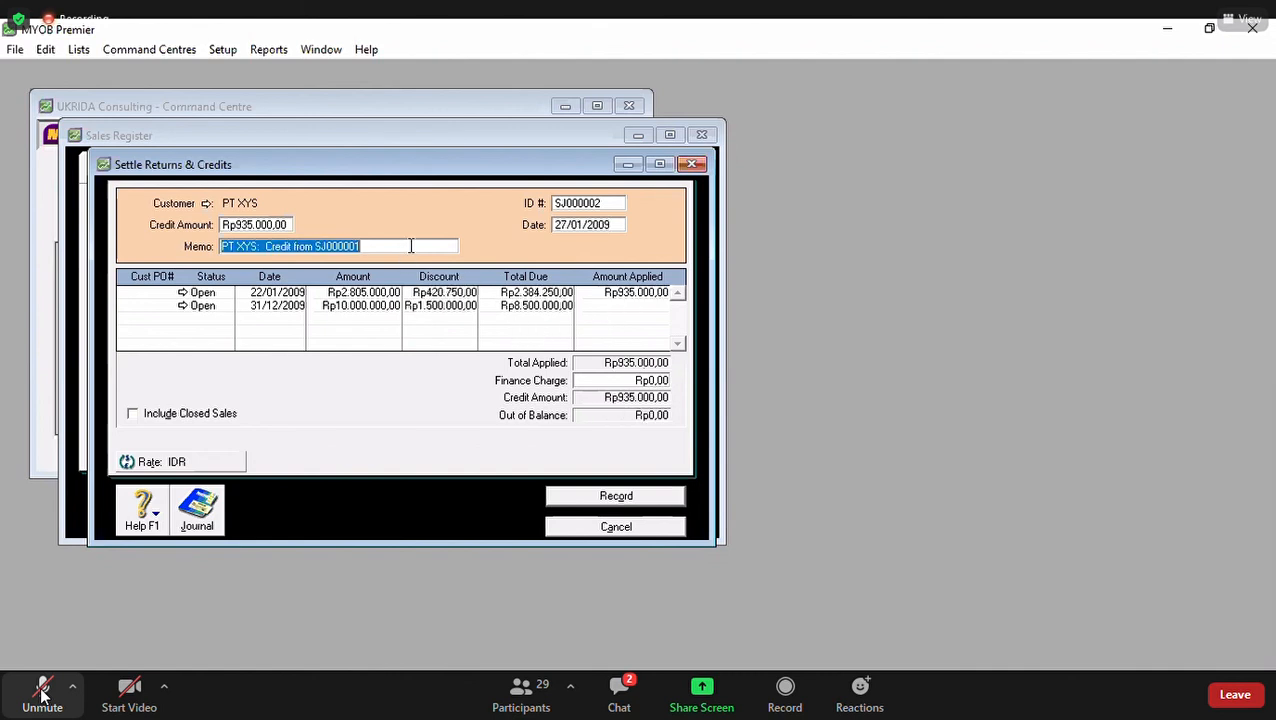
left_click(634, 304)
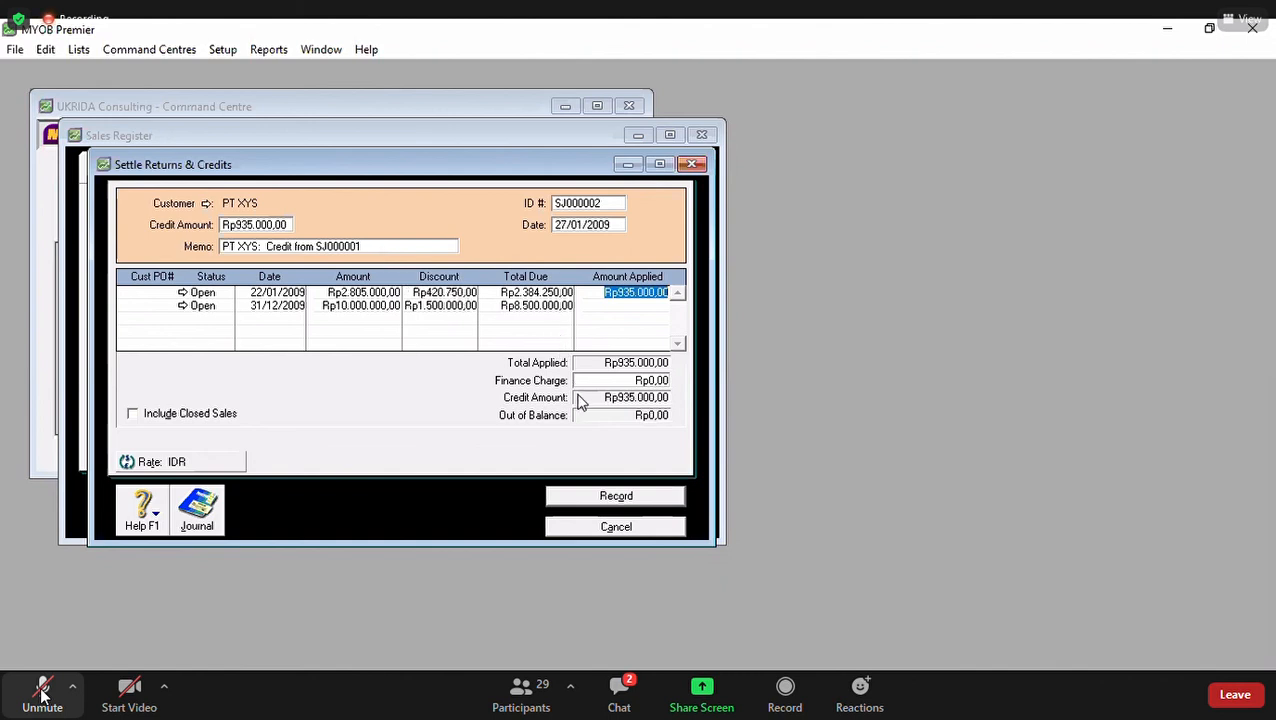
left_click(605, 496)
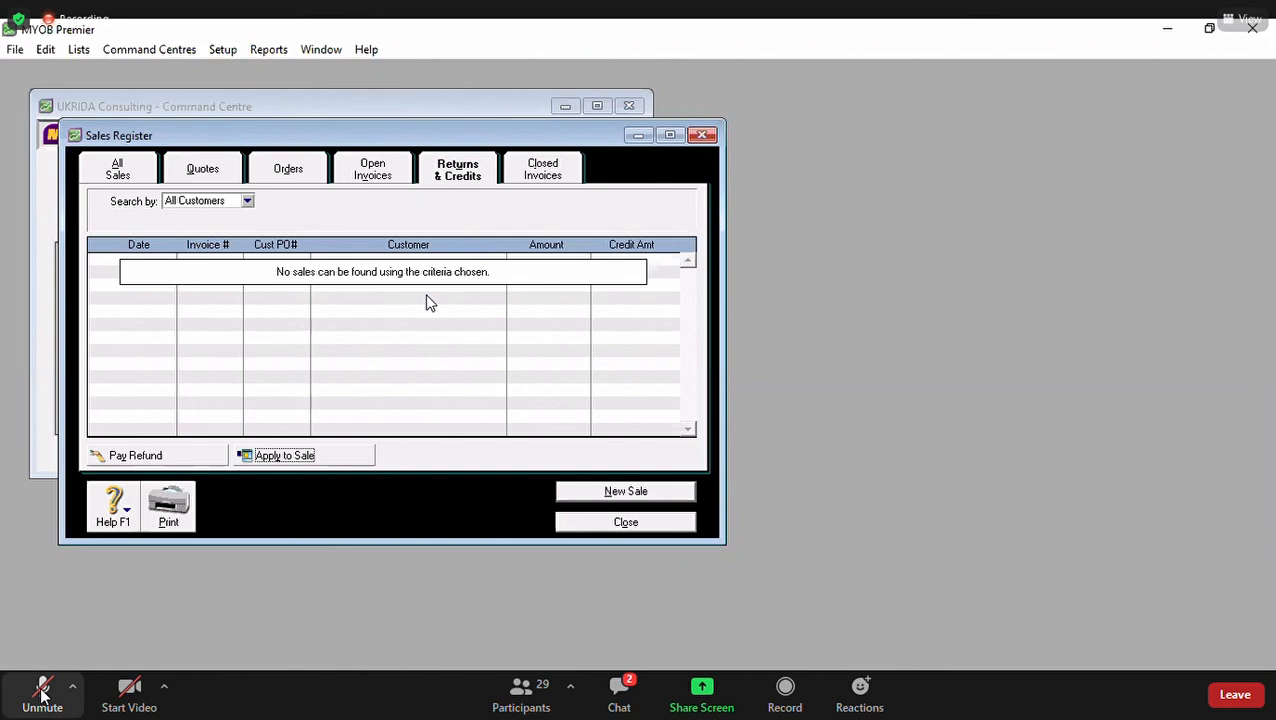
left_click(622, 523)
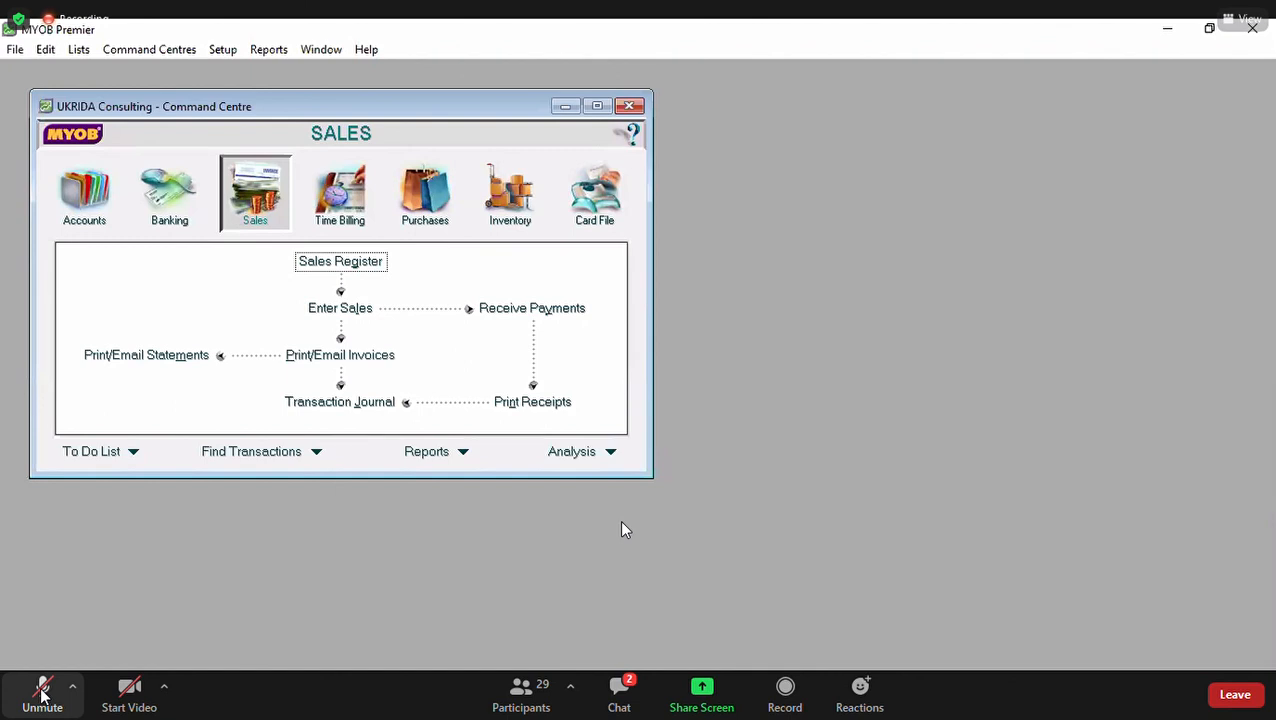
Step: Start an inventory adjustment and set its date to 27/01/2009
left_click(514, 219)
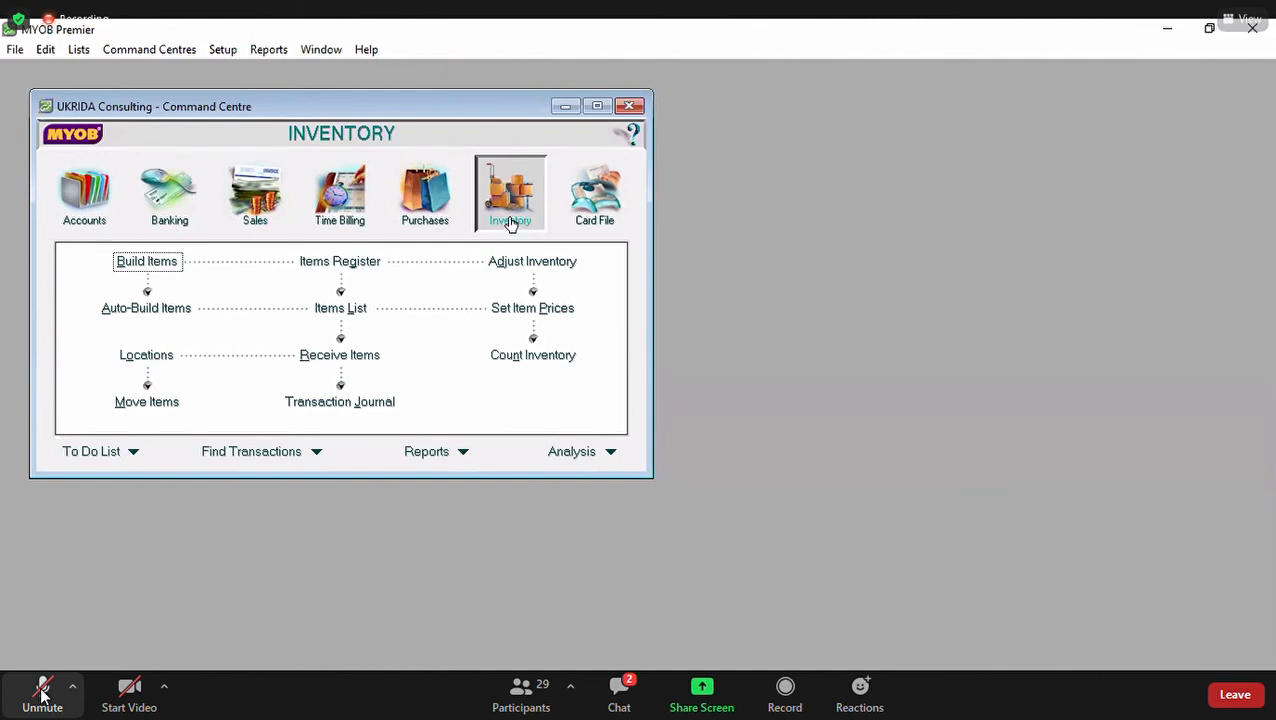
left_click(500, 263)
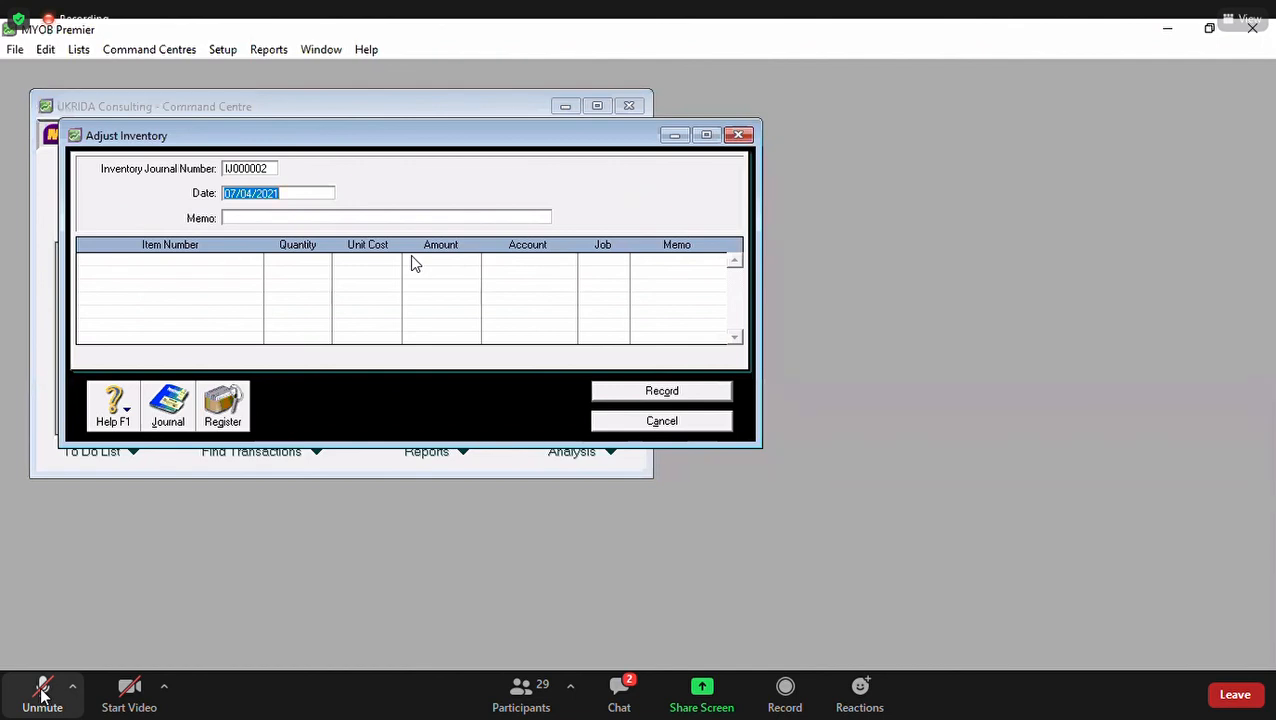
type("27/01/2009")
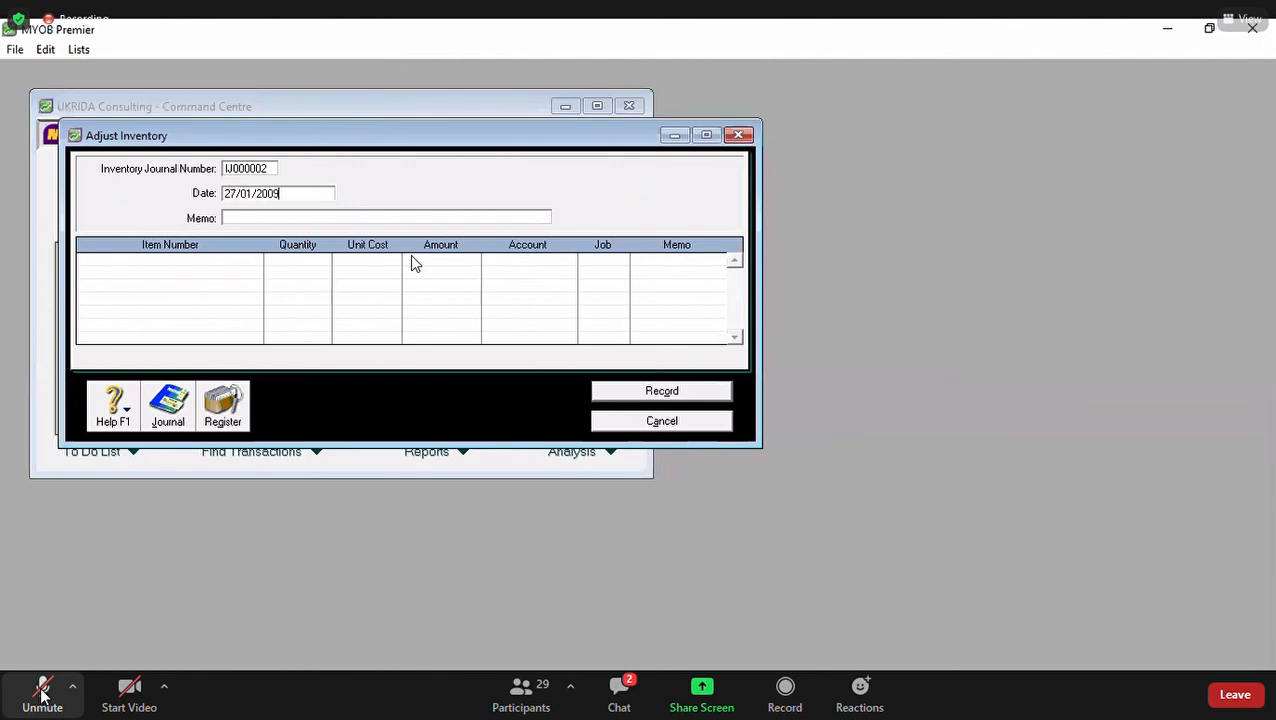
Step: Enter the adjustment memo "Retur PT XYS" and add item OS-01 with quantity 1 at a unit cost of Rp850.000
key("Tab")
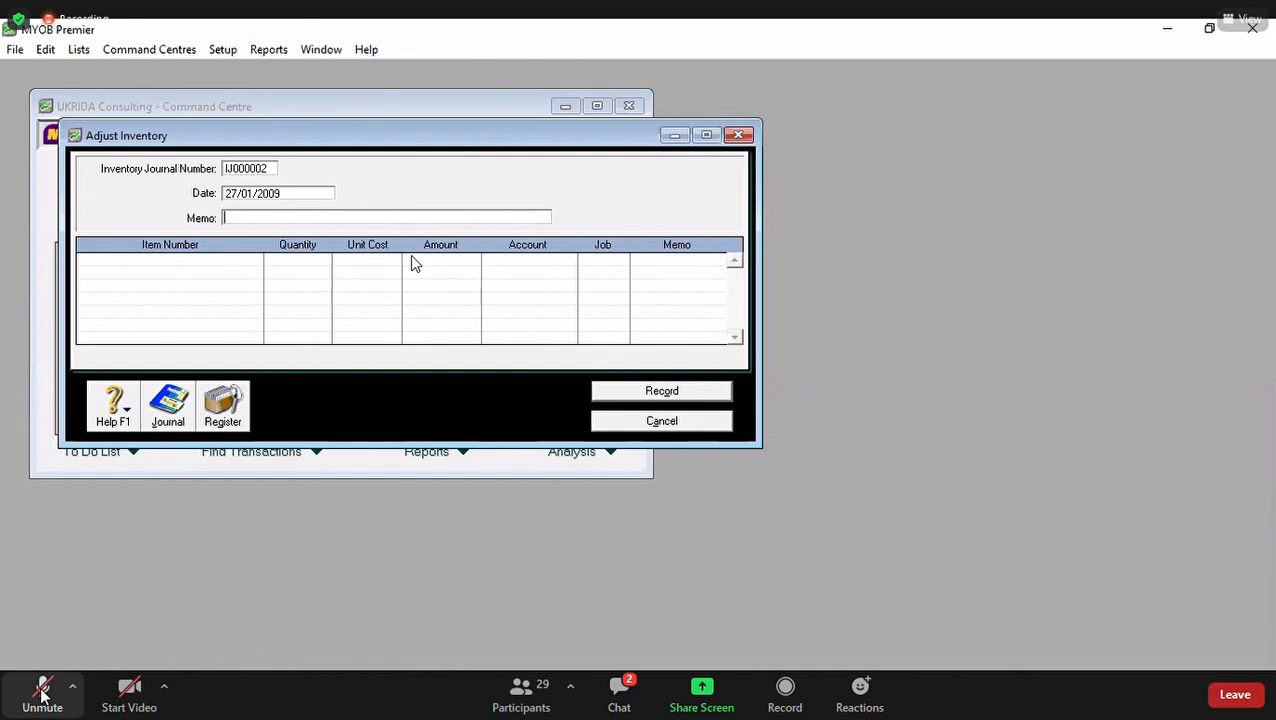
type("Retur PT XYS")
left_click(187, 260)
type("OS-01")
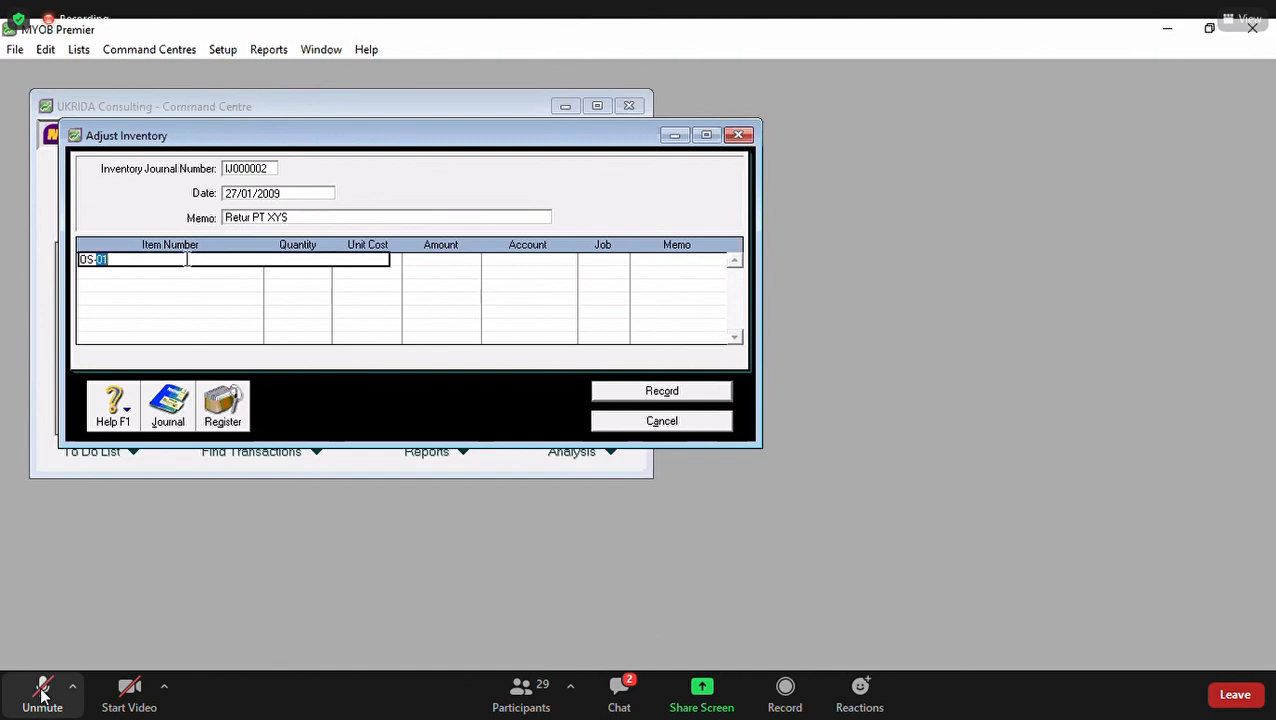
key("Tab")
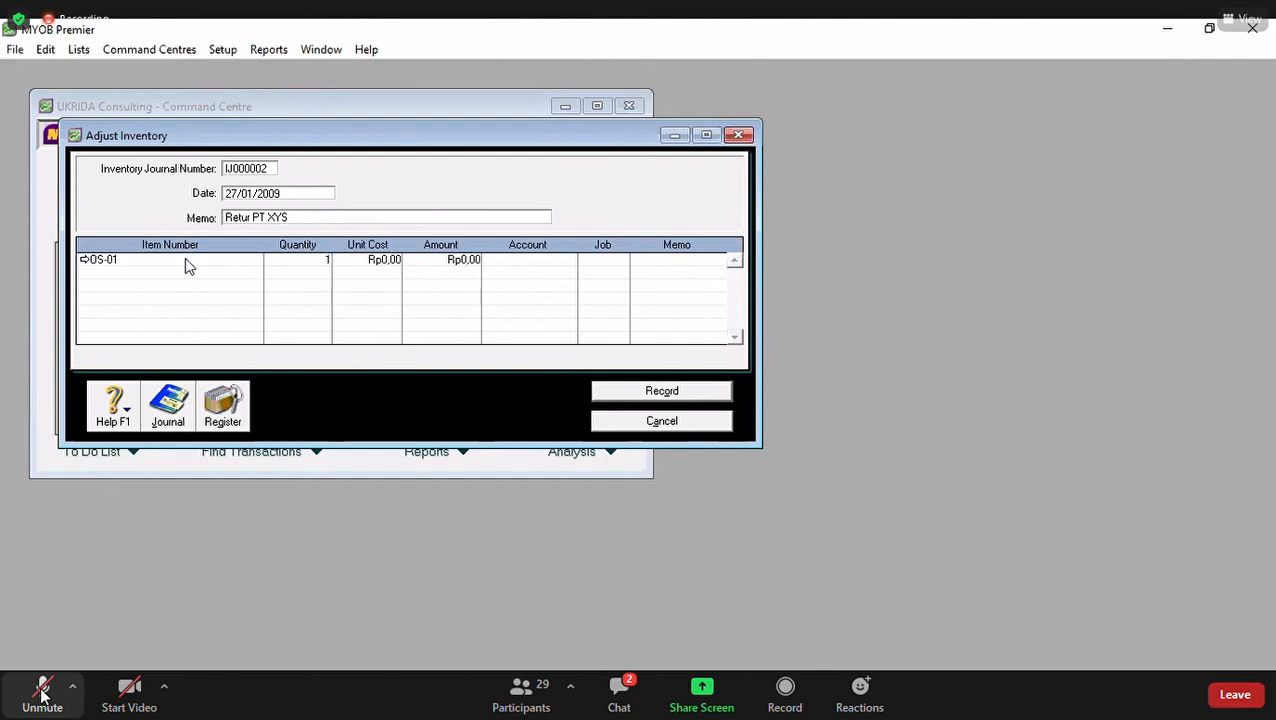
key("Tab")
type("850000")
key("Tab")
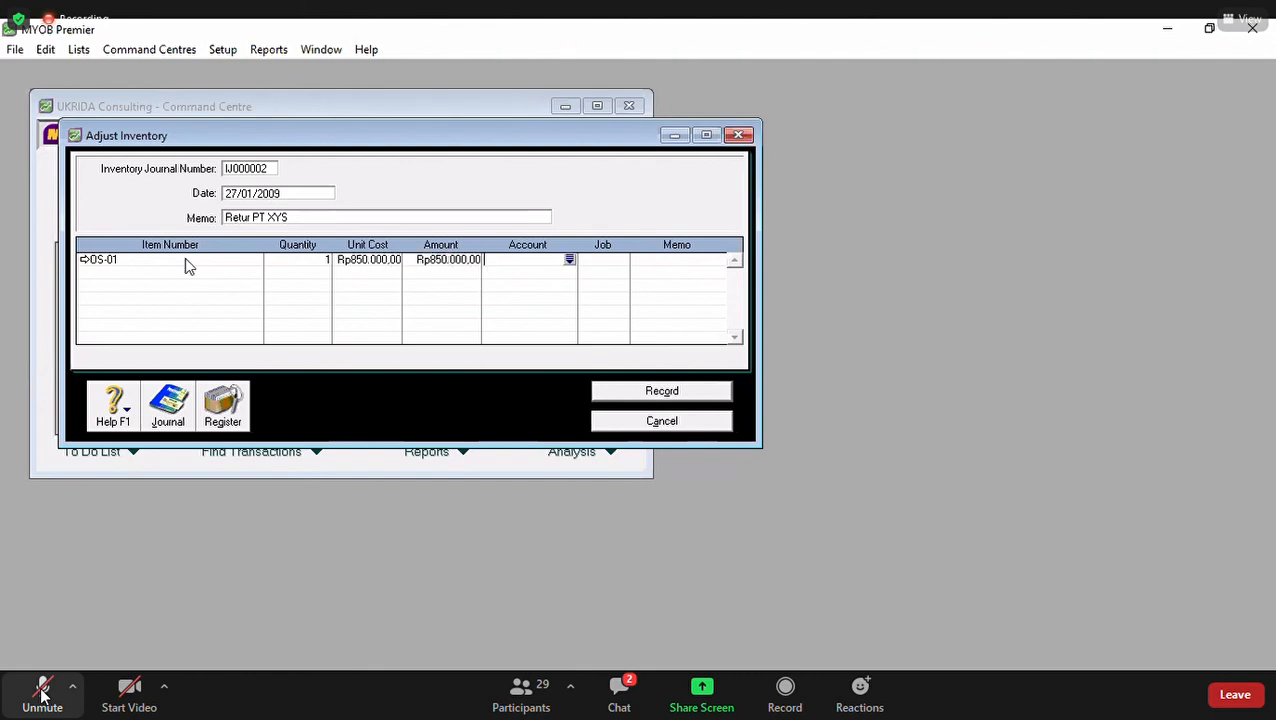
Step: Allocate the OS-01 line to account 5-0100, record the inventory adjustment and close its window
type("5-0100")
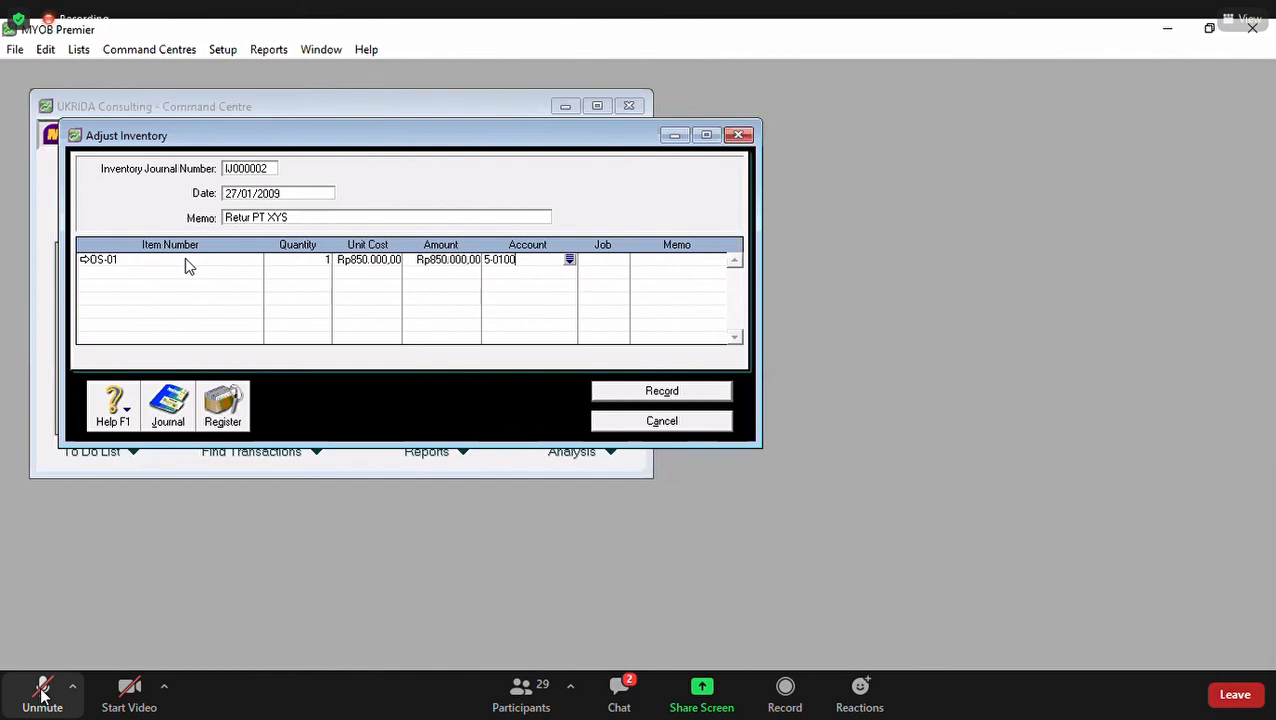
key("Tab")
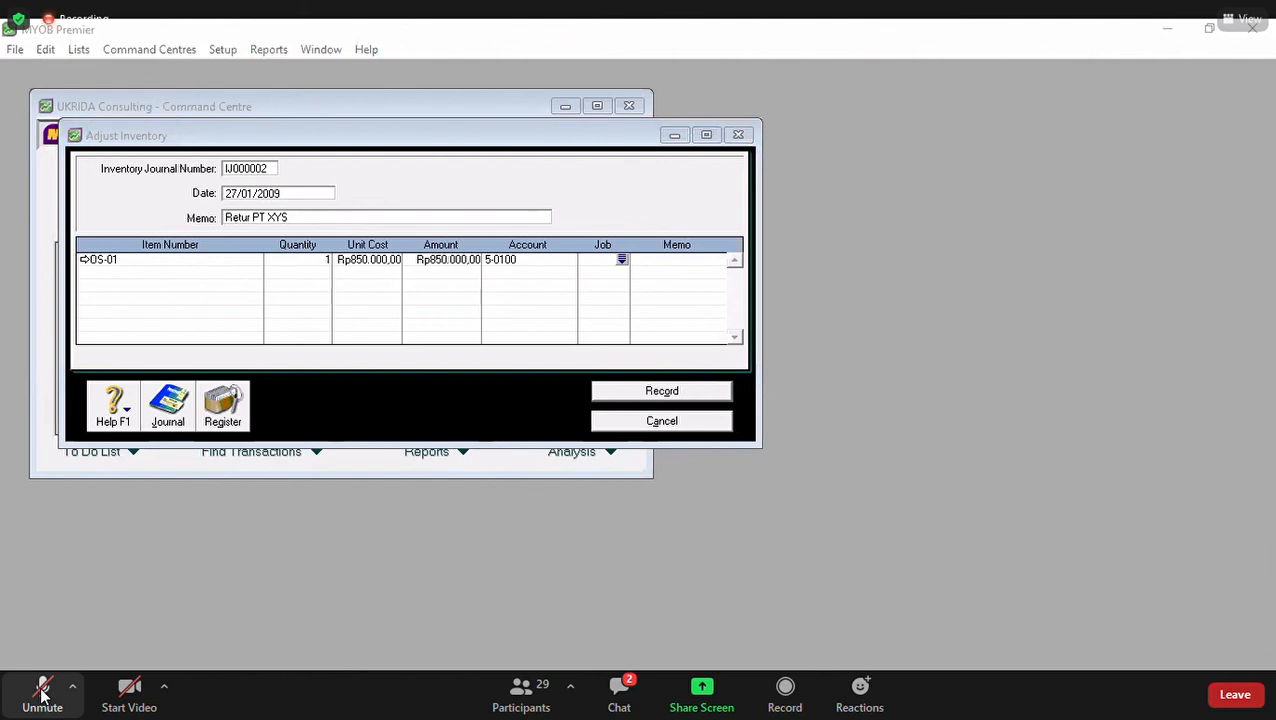
left_click(684, 392)
left_click(675, 418)
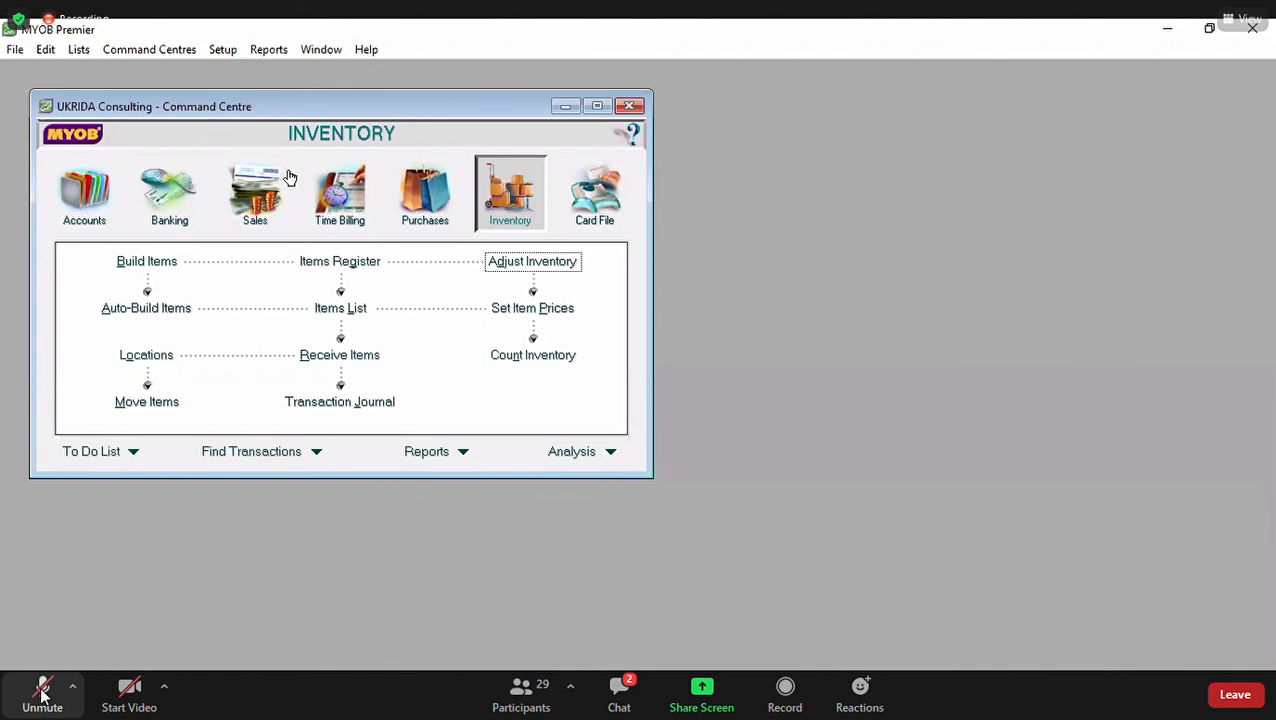
Step: Start a received payment from customer PT XYS and date it 28/01/2009
left_click(252, 203)
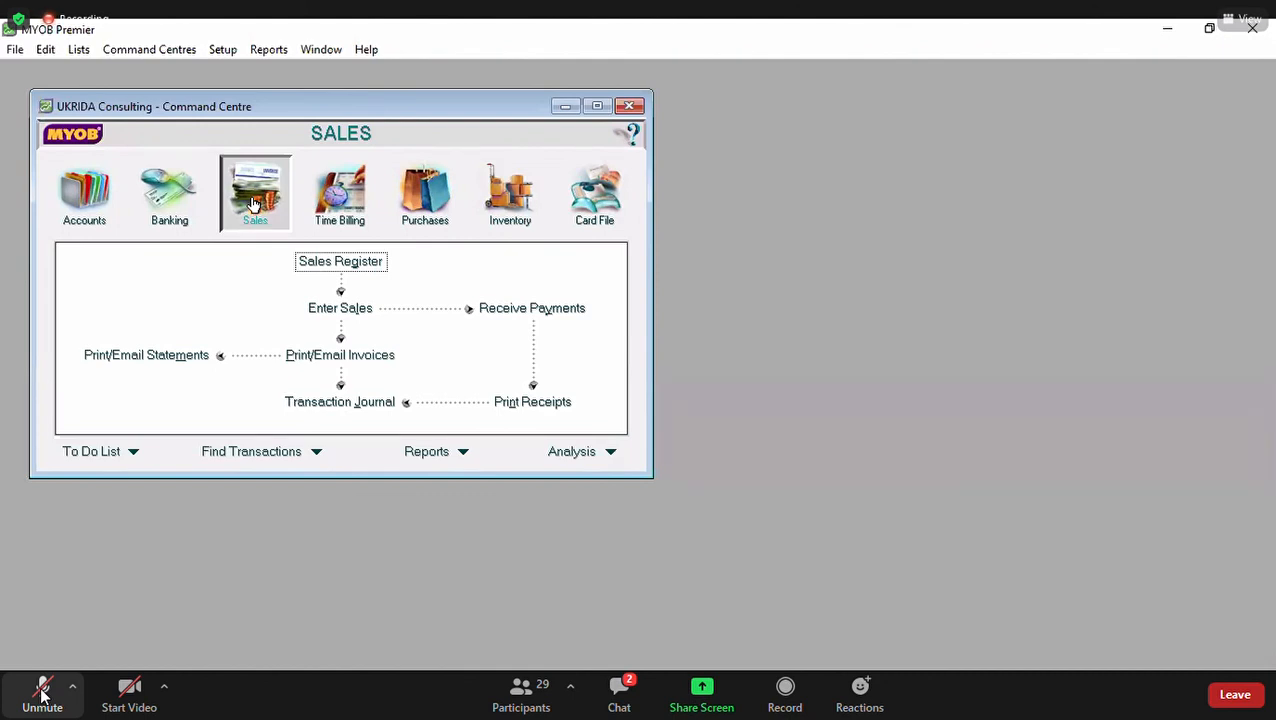
left_click(579, 321)
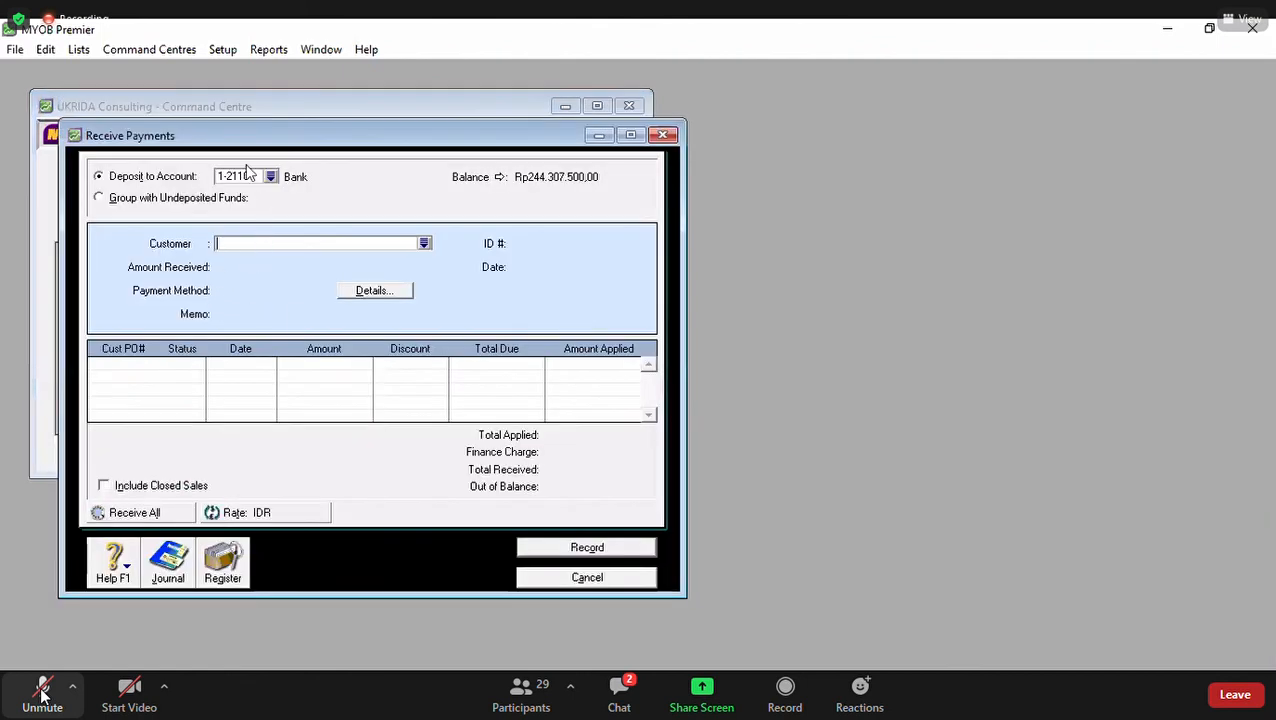
left_click(424, 245)
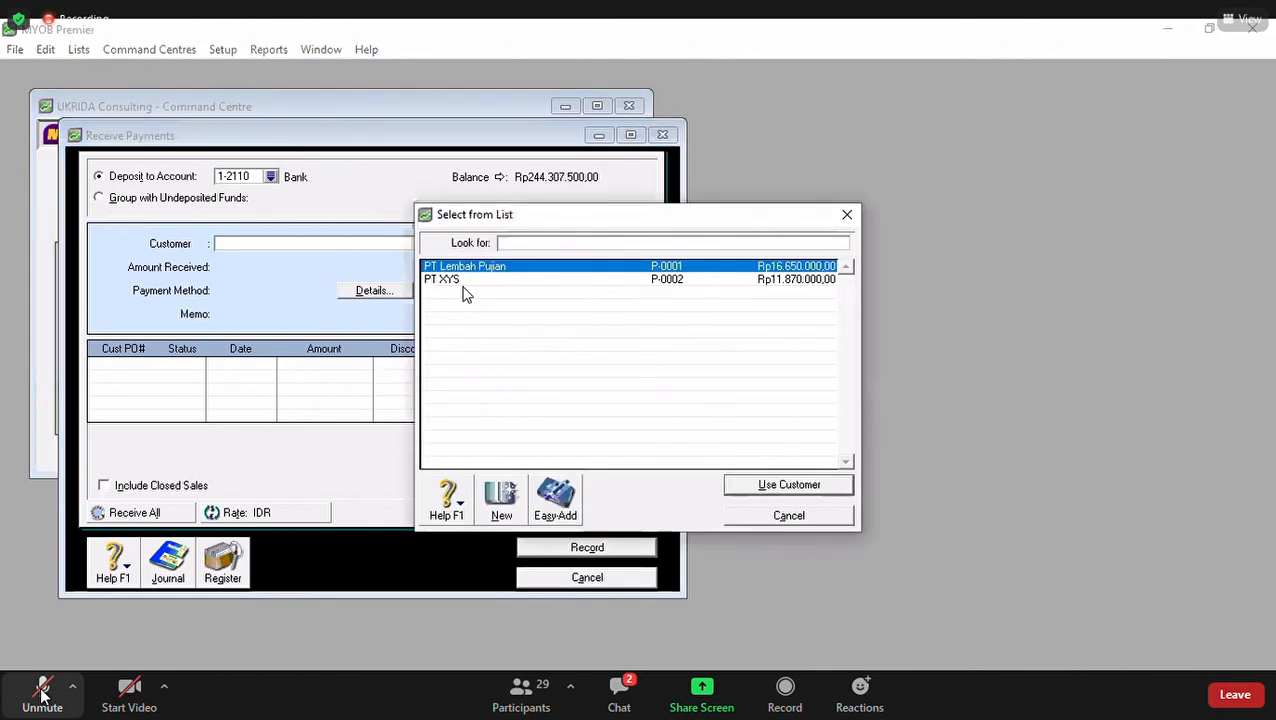
double_click(455, 280)
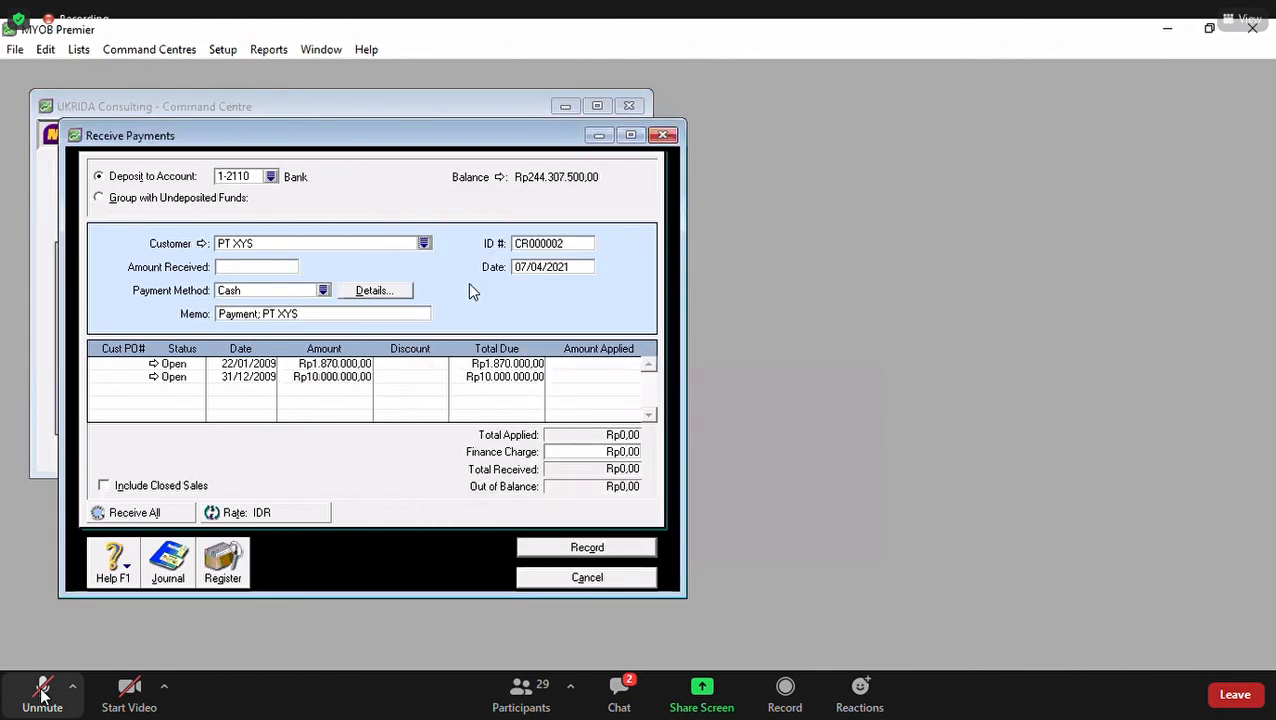
left_click(571, 266)
type("28/01/2009")
key("Tab")
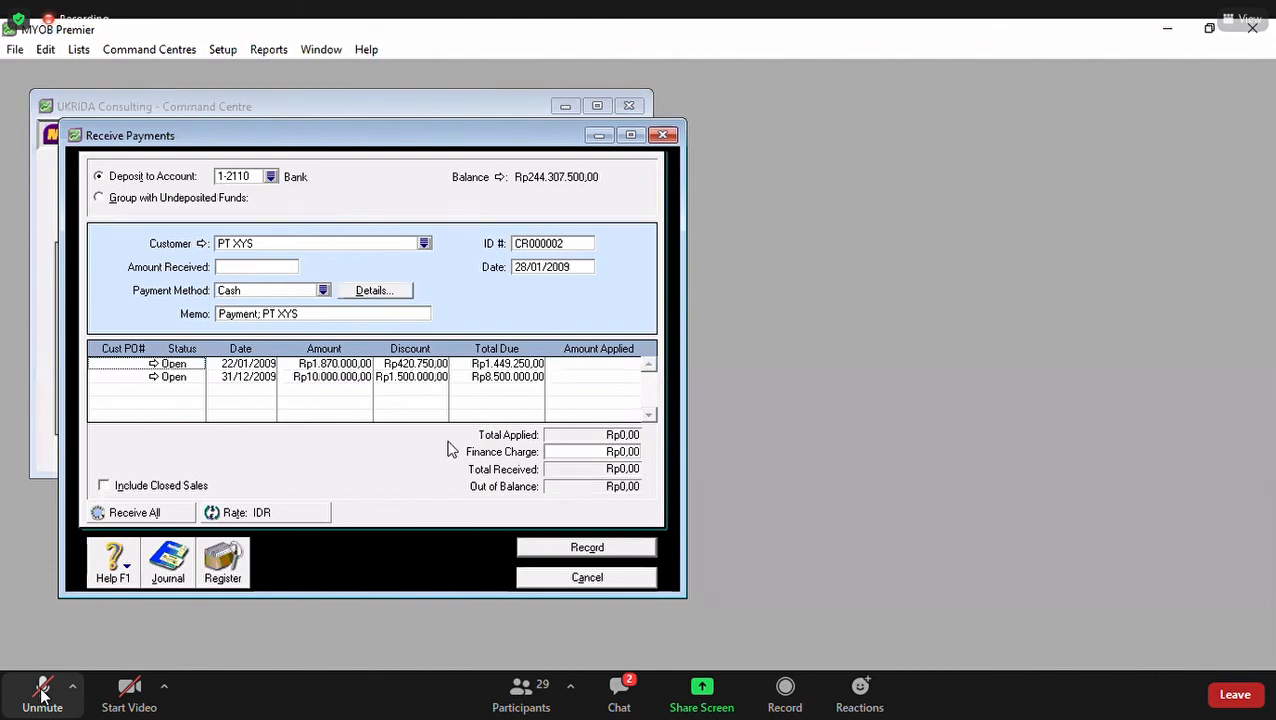
Step: Set the discount on the 22/01/2009 invoice to Rp280.500 and apply Rp1.589.500 to it
left_click(418, 364)
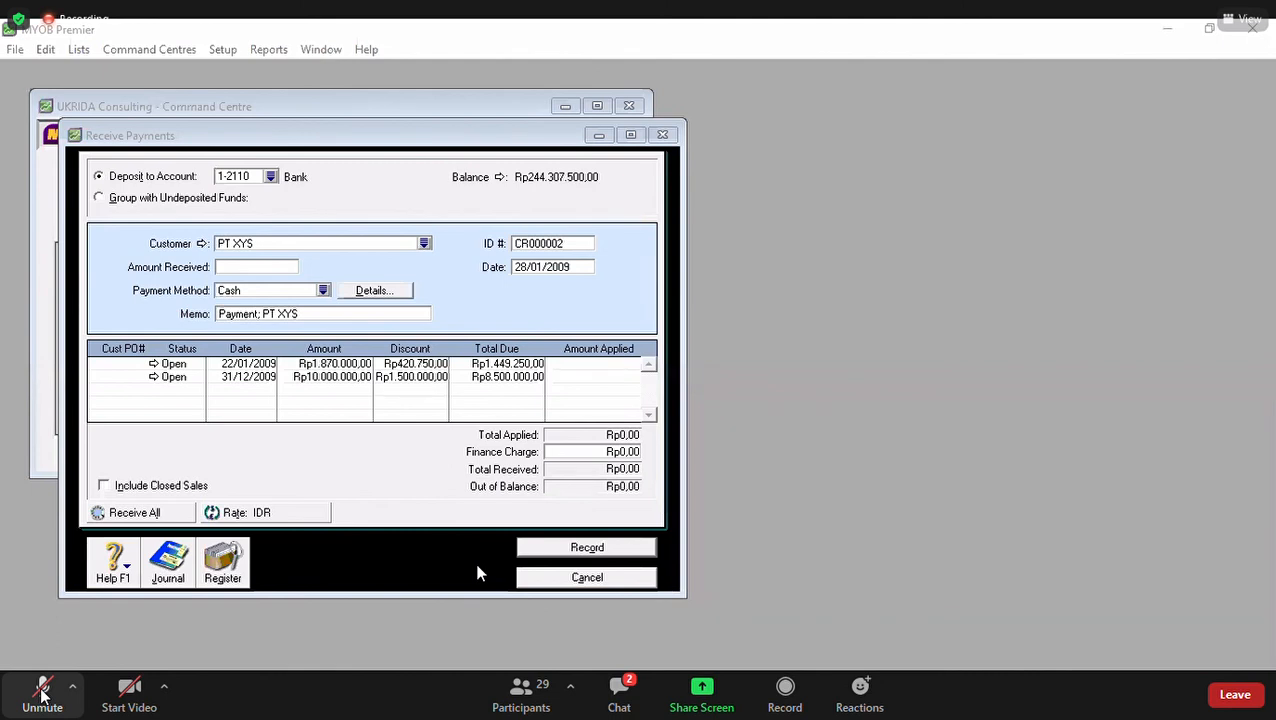
left_click(407, 366)
type("280500")
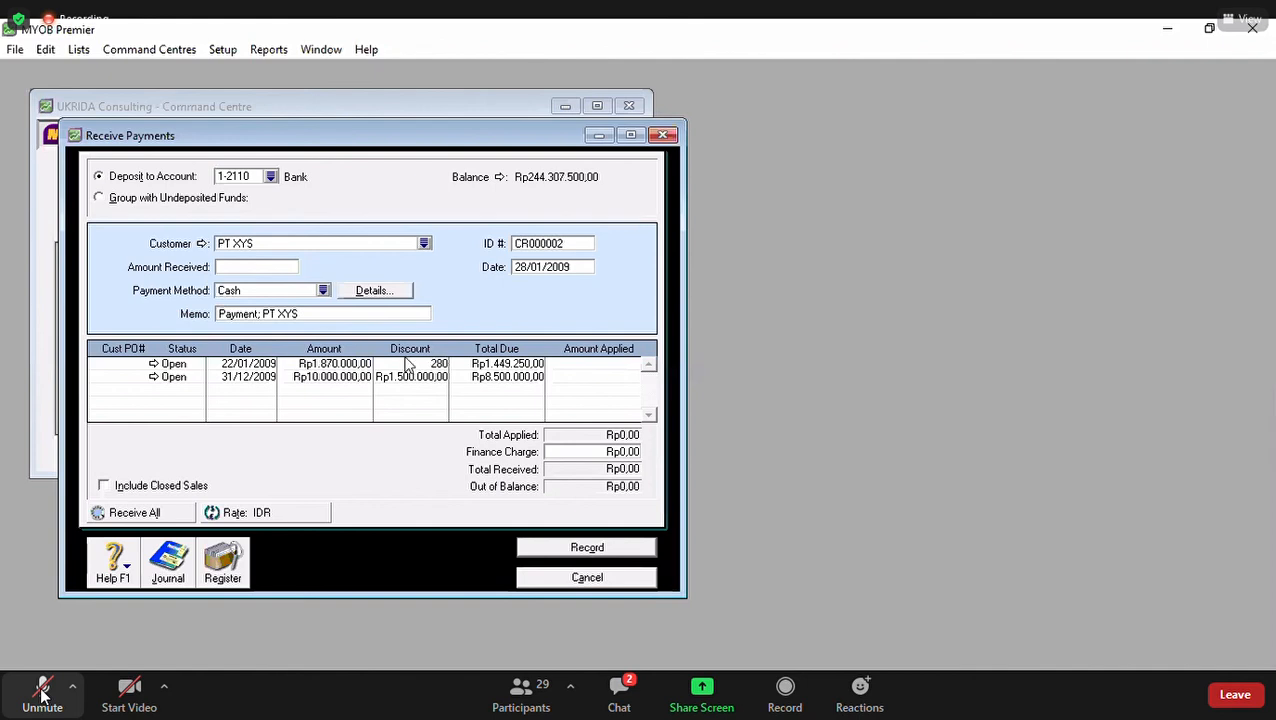
key("Tab")
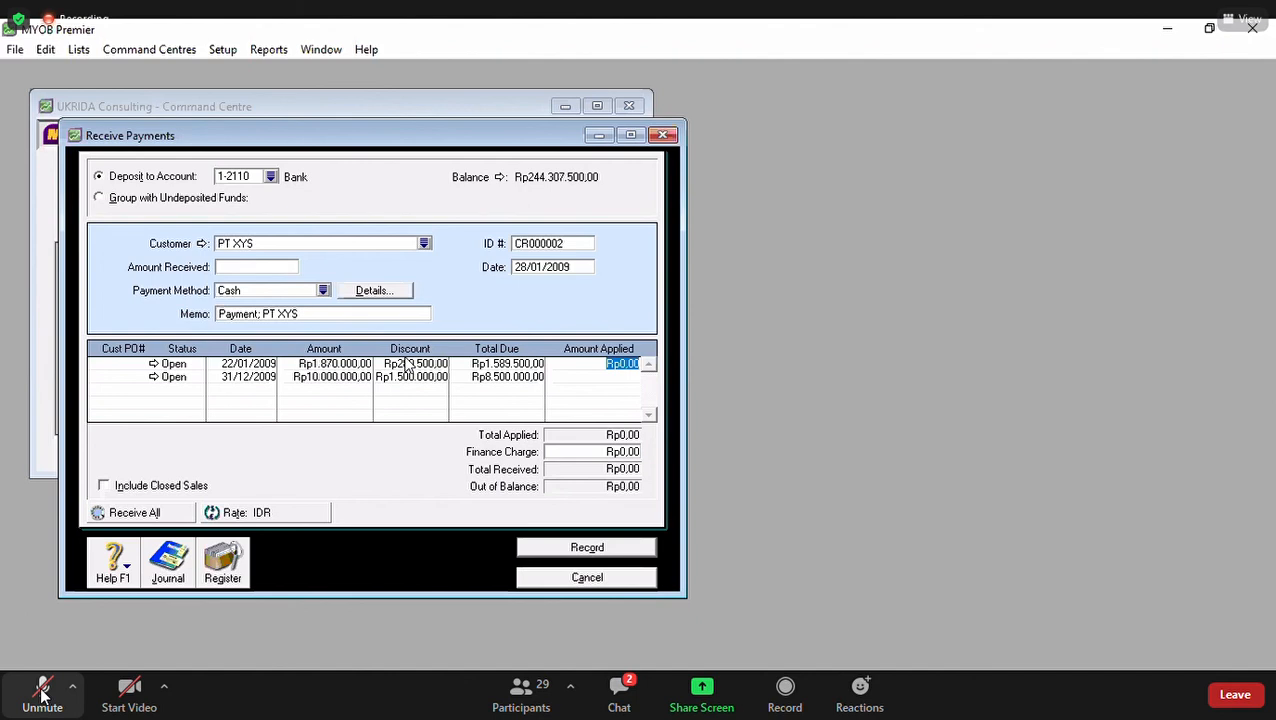
type("1.589.")
type("500")
key("Tab")
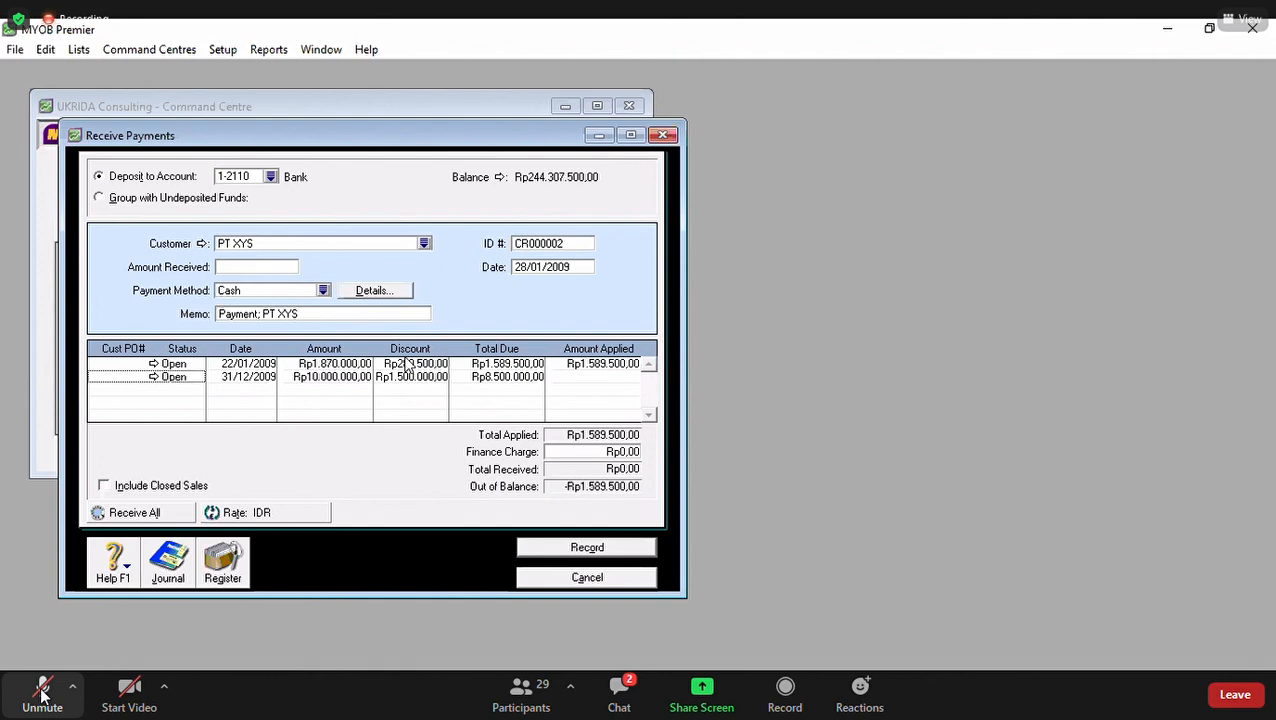
Step: Fill in Rp1.589.500 as the amount received, record the PT XYS payment and close the payment window
left_click(268, 266)
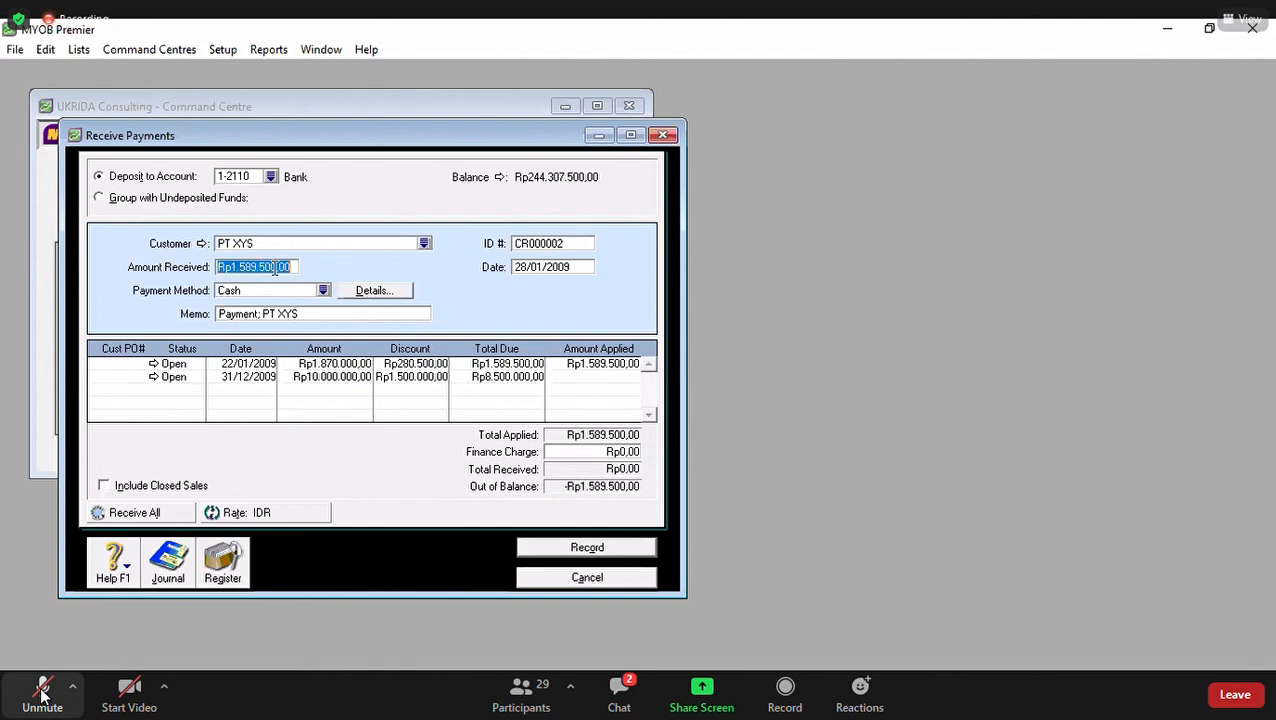
left_click(356, 315)
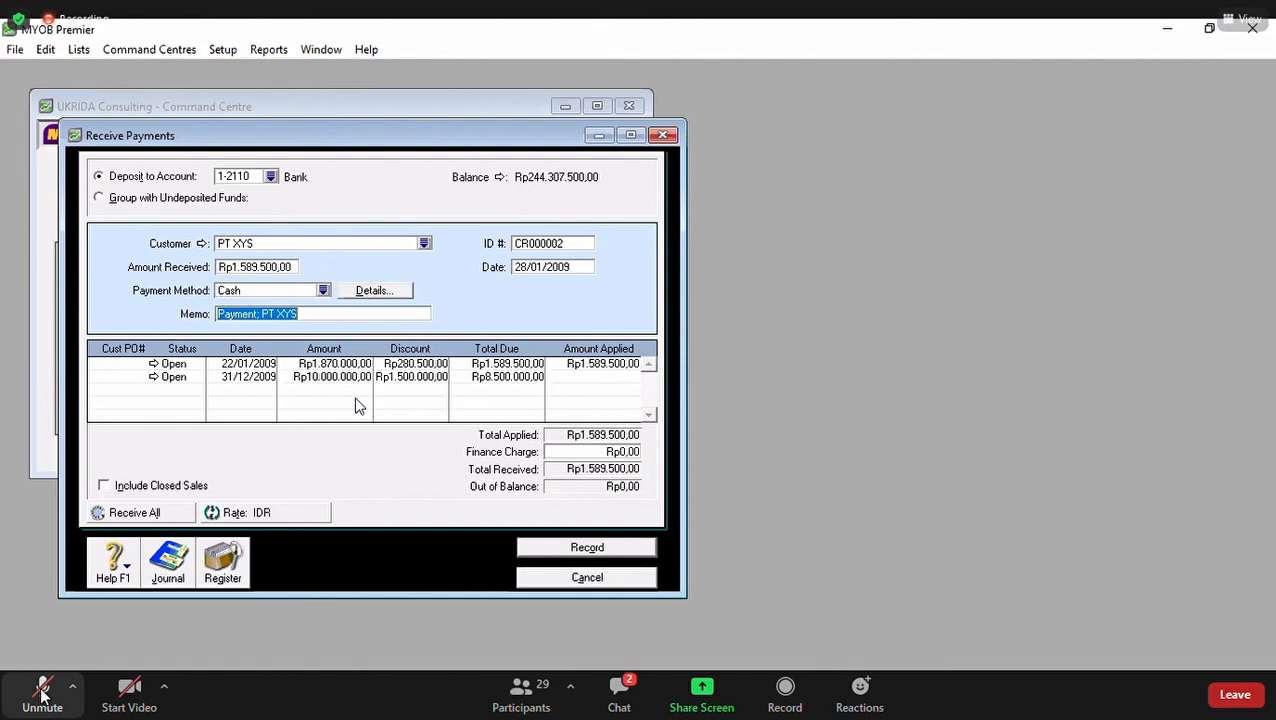
left_click(272, 267)
left_click(314, 317)
left_click(558, 552)
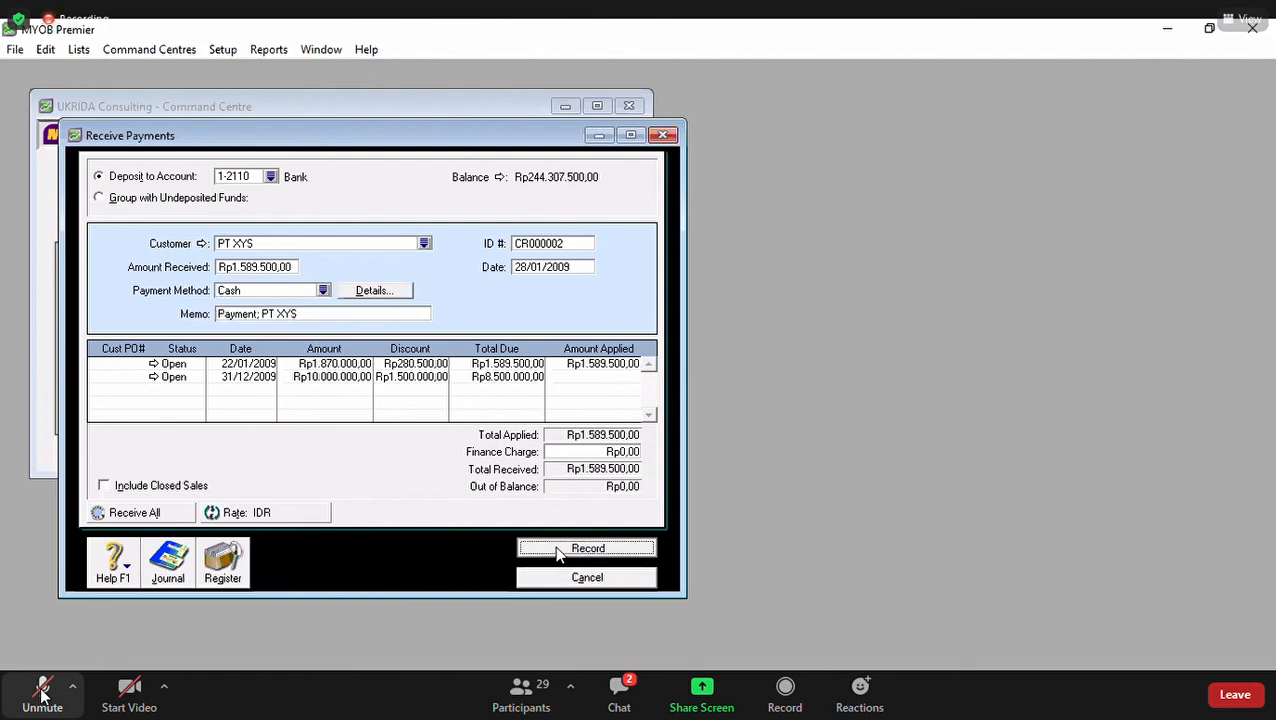
left_click(627, 490)
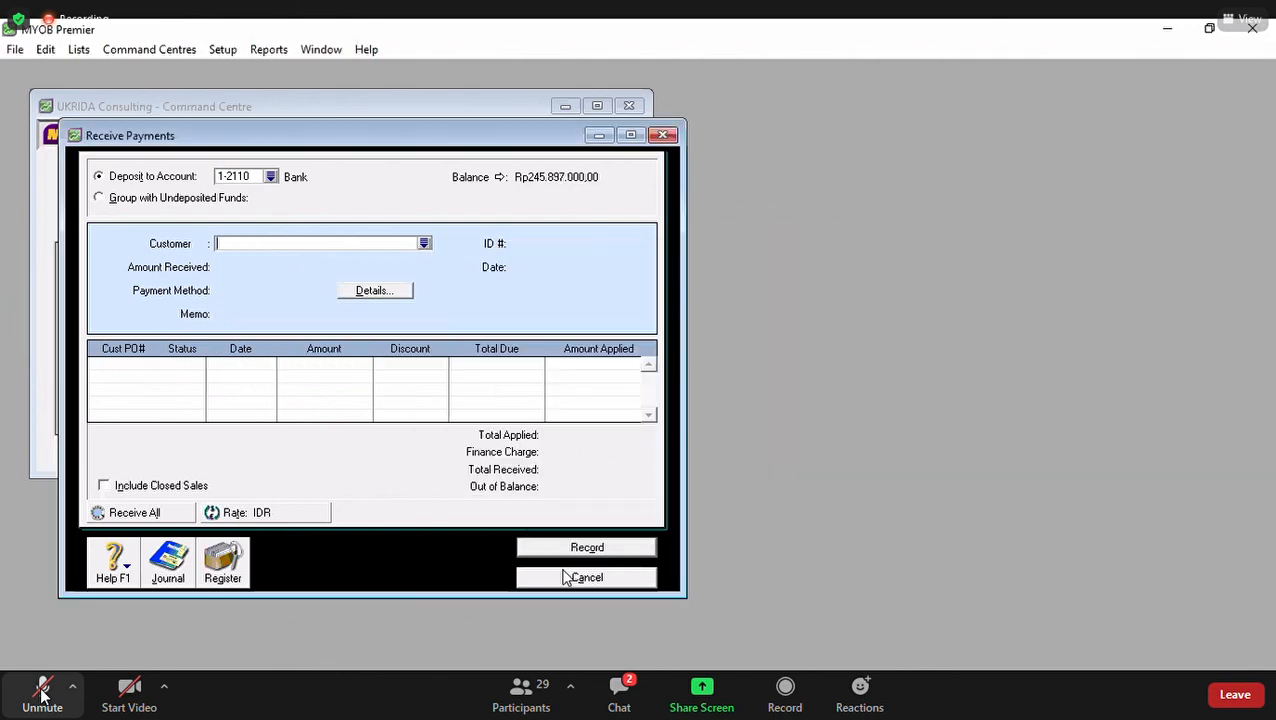
left_click(566, 577)
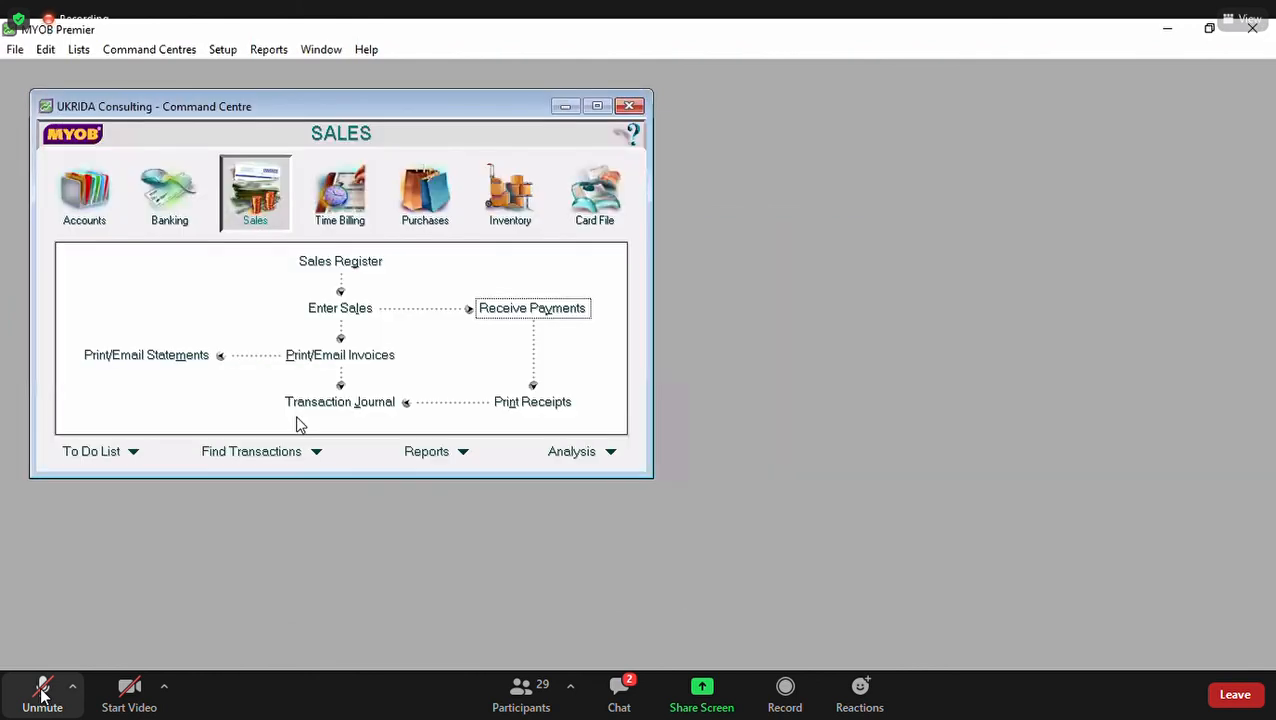